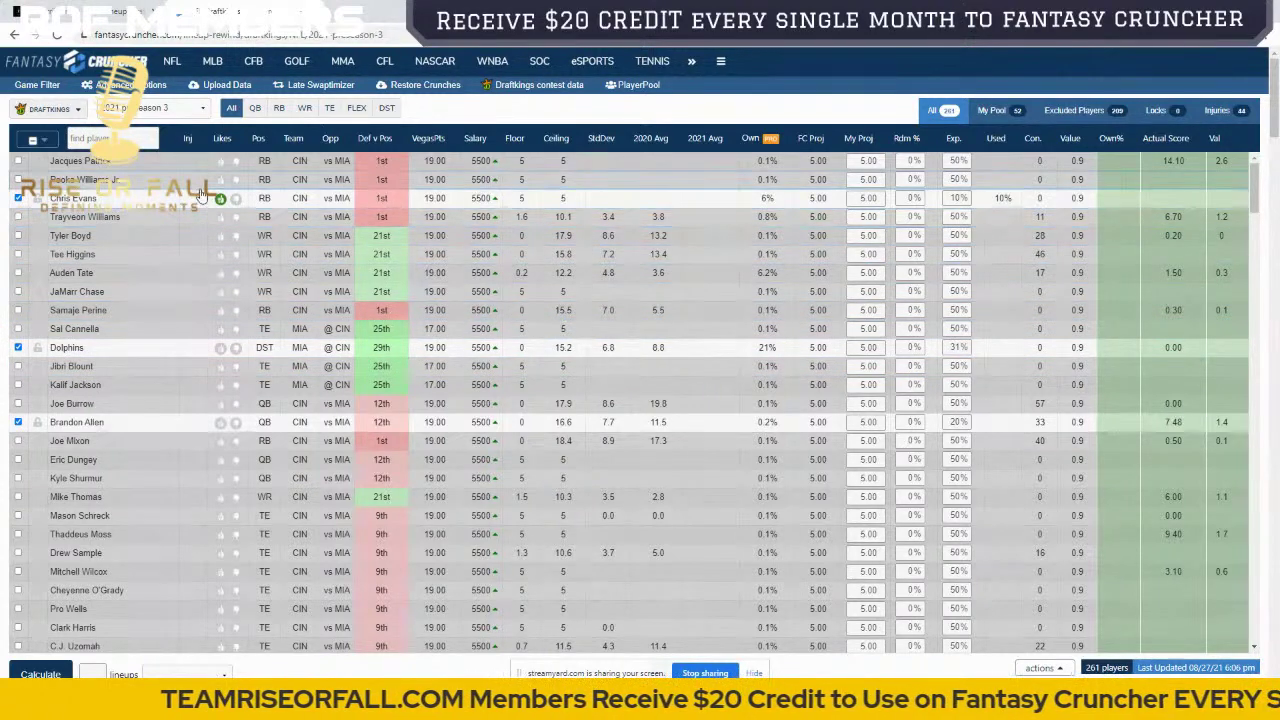
Step: Load the 2020 Week 1 slate and include all of its players in the player pool
click(180, 108)
scroll(160, 260, down, 5)
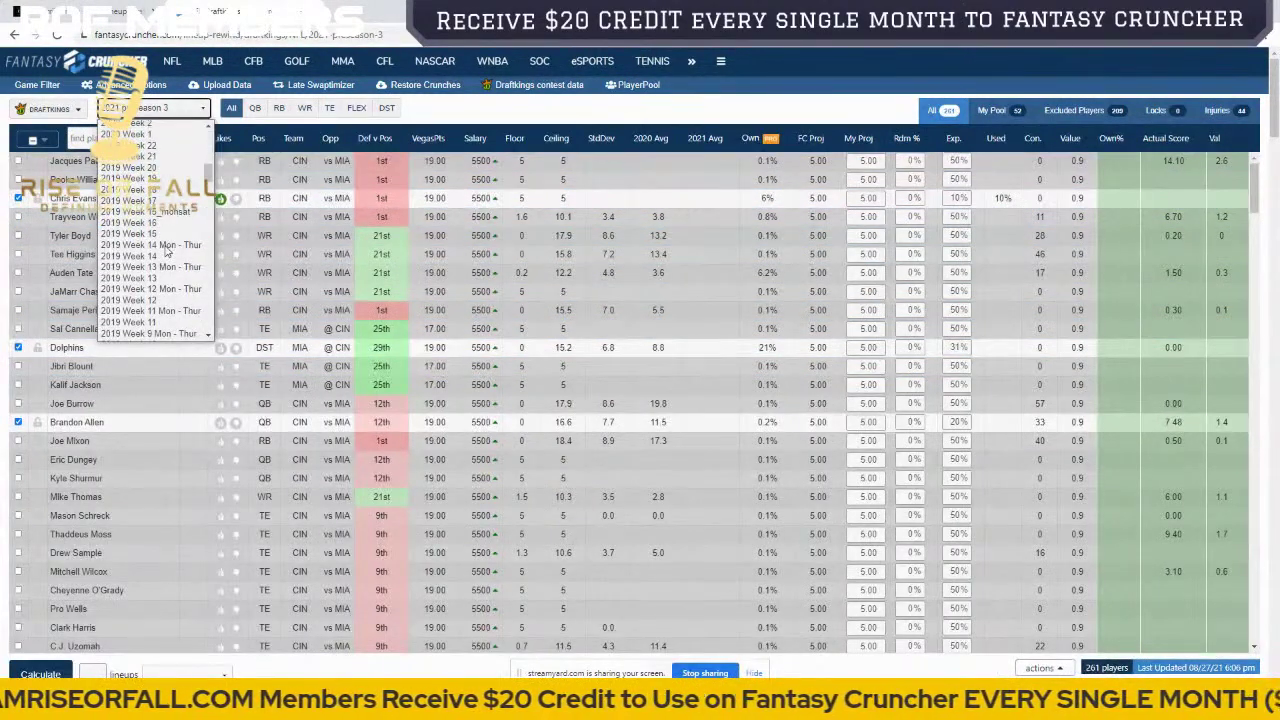
scroll(165, 290, up, 5)
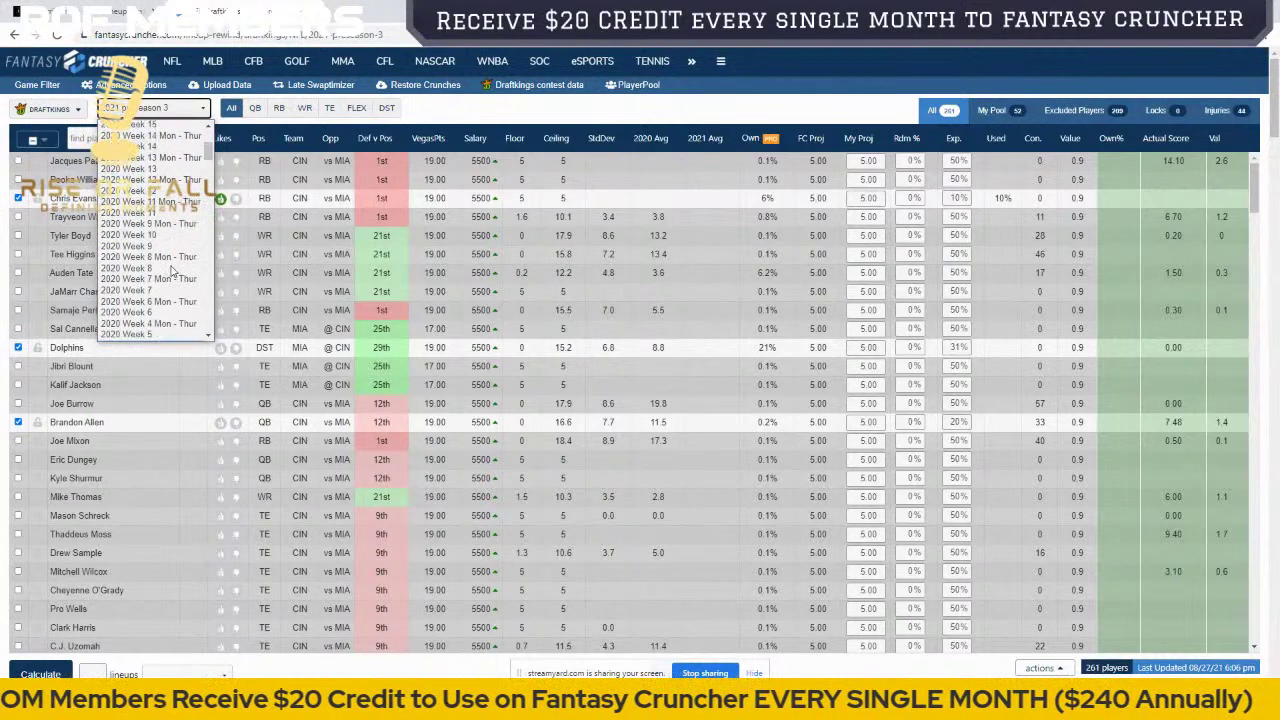
scroll(160, 322, down, 3)
click(160, 322)
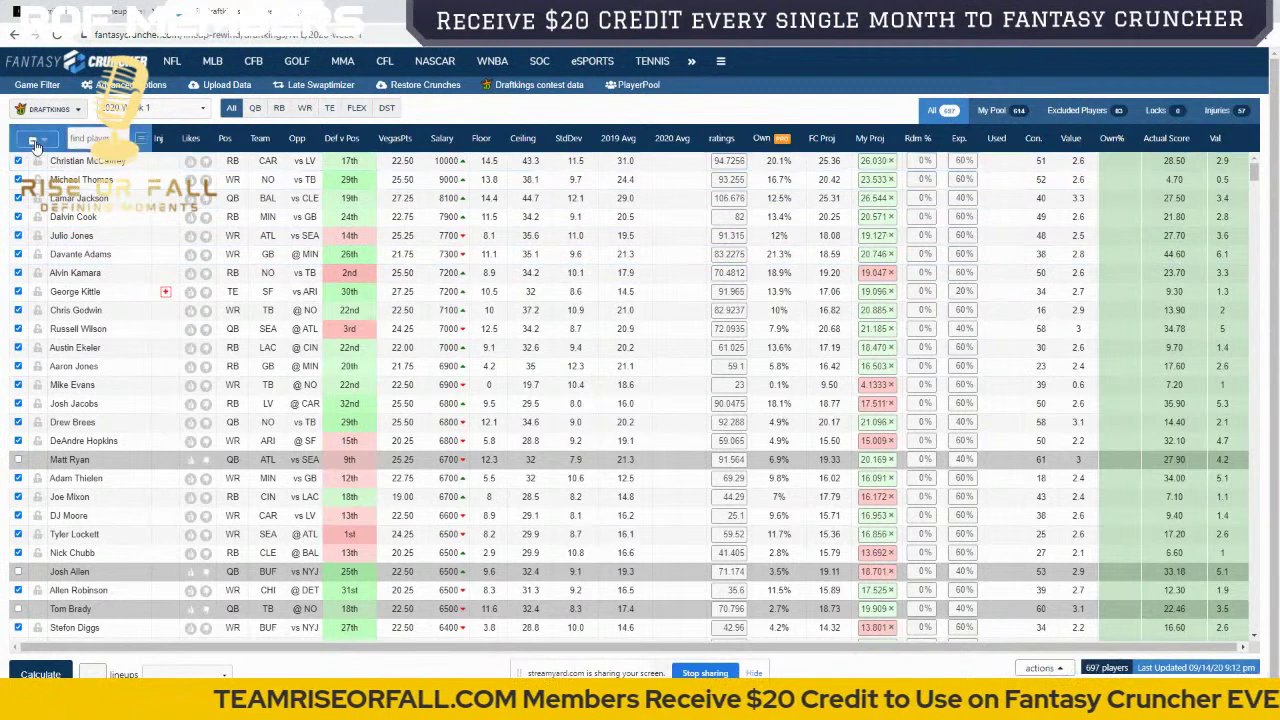
click(33, 143)
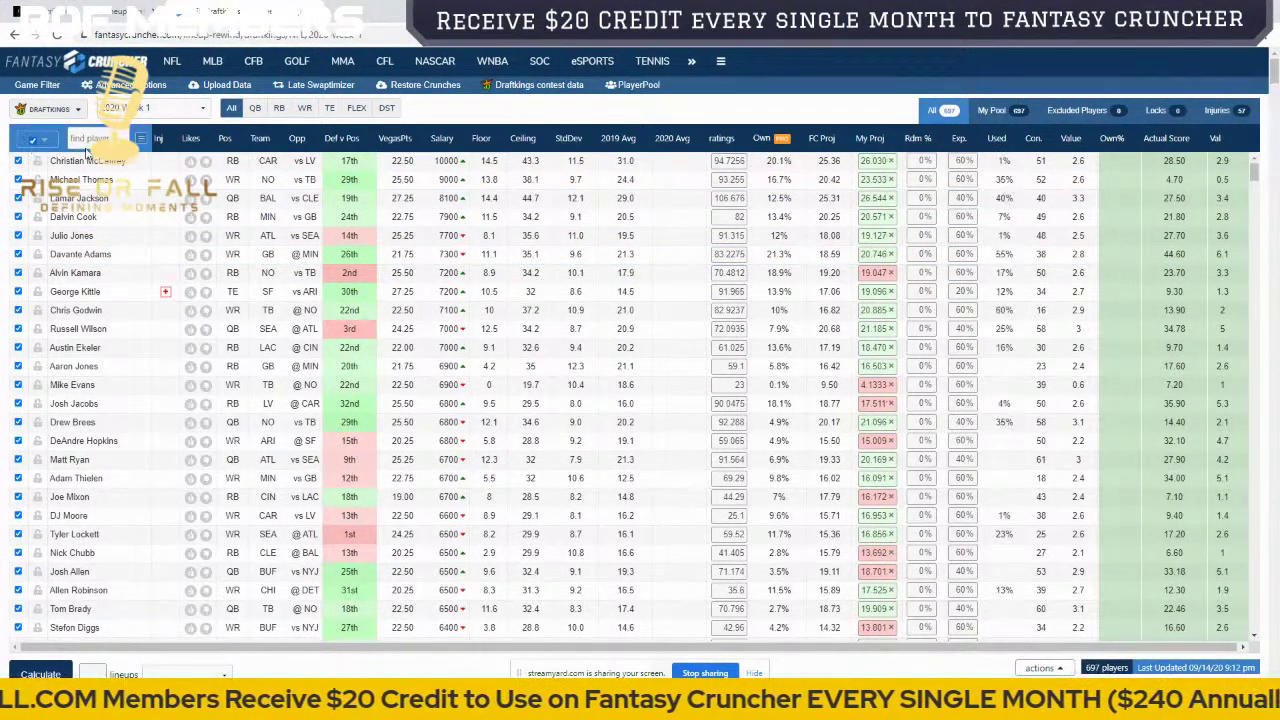
Step: Restore the general advanced options to their default settings and close the options
click(127, 84)
double_click(237, 288)
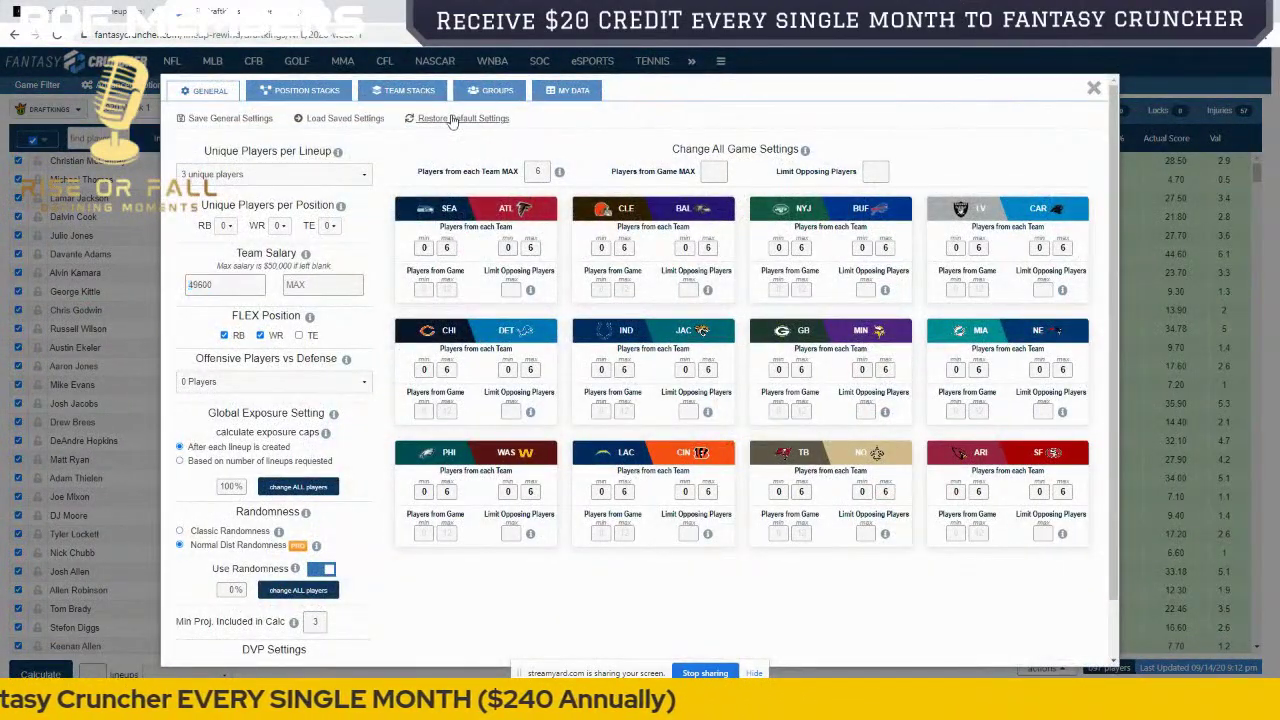
click(452, 118)
click(586, 437)
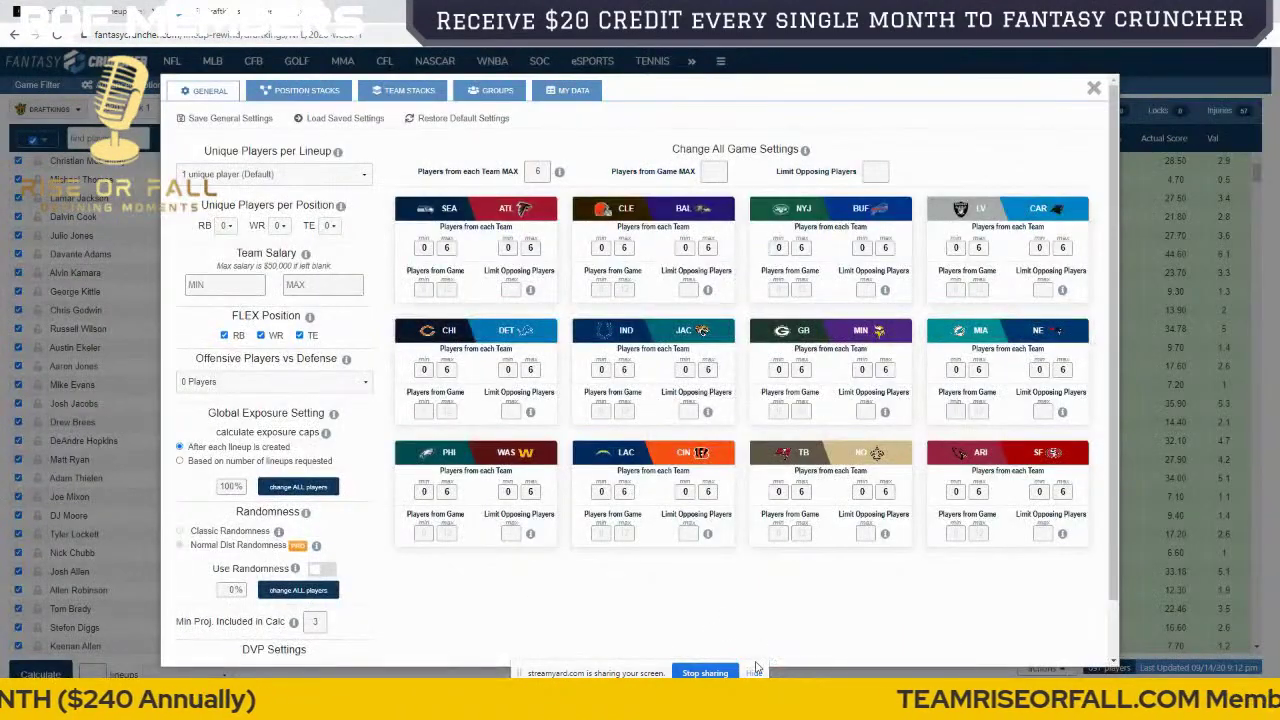
click(755, 672)
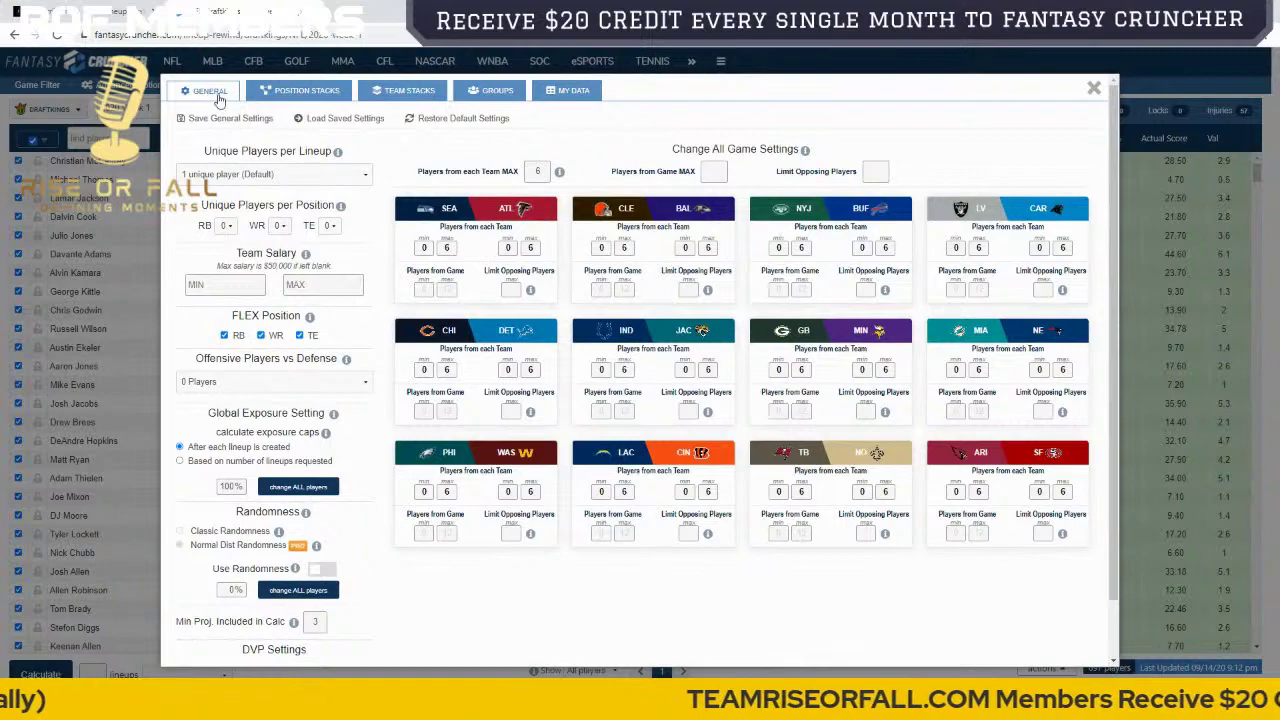
click(1094, 88)
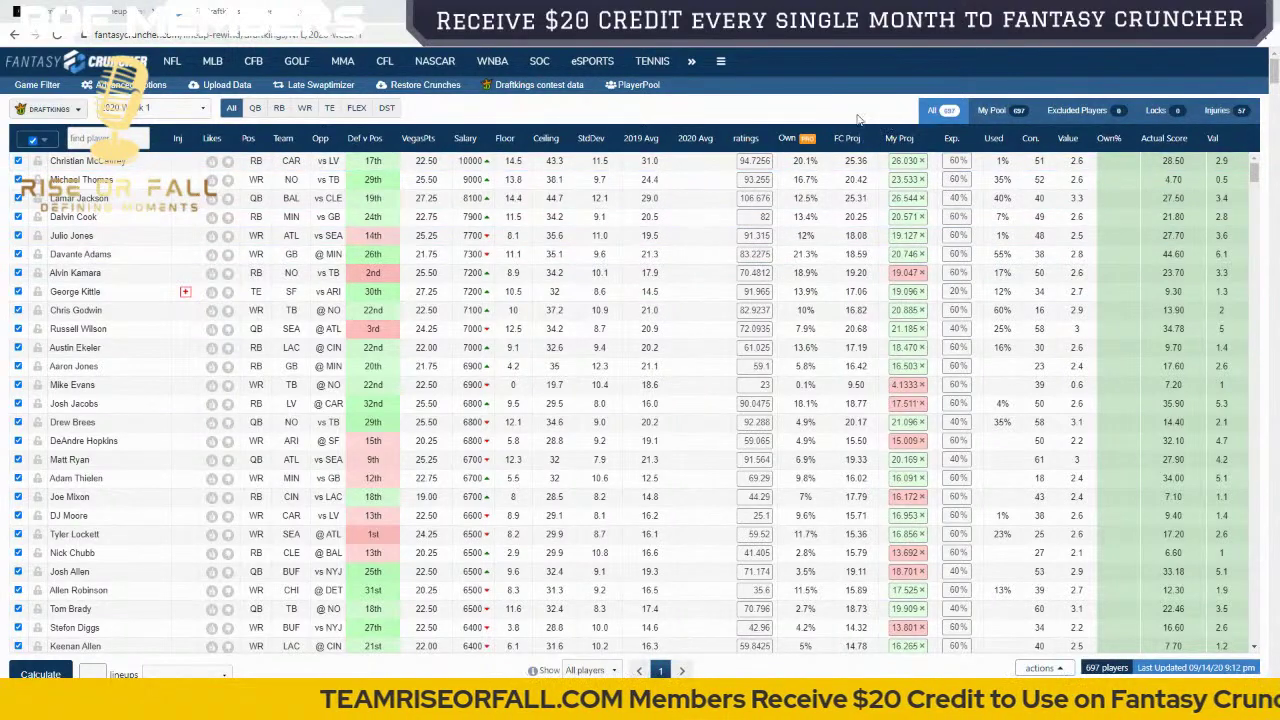
Step: Look over the features on the Rise or Fall membership page and Fantasy Cruncher's data upload window
click(80, 7)
scroll(436, 344, down, 10)
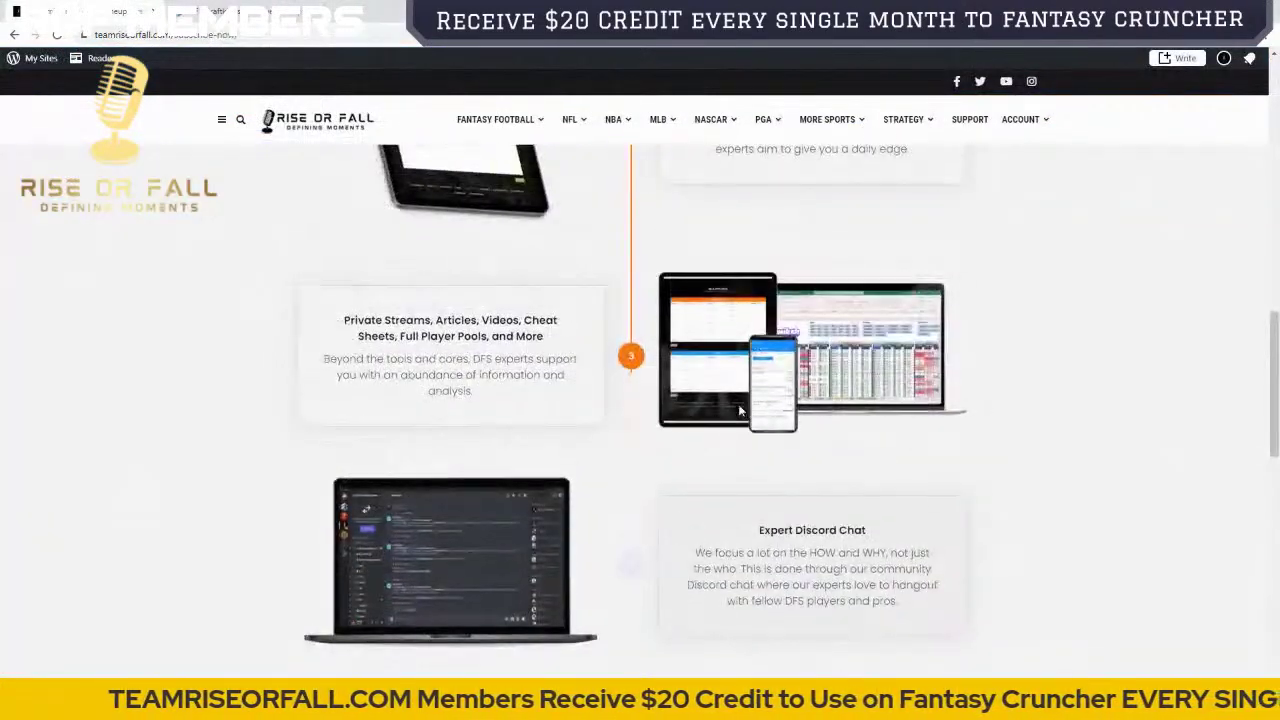
scroll(545, 310, up, 3)
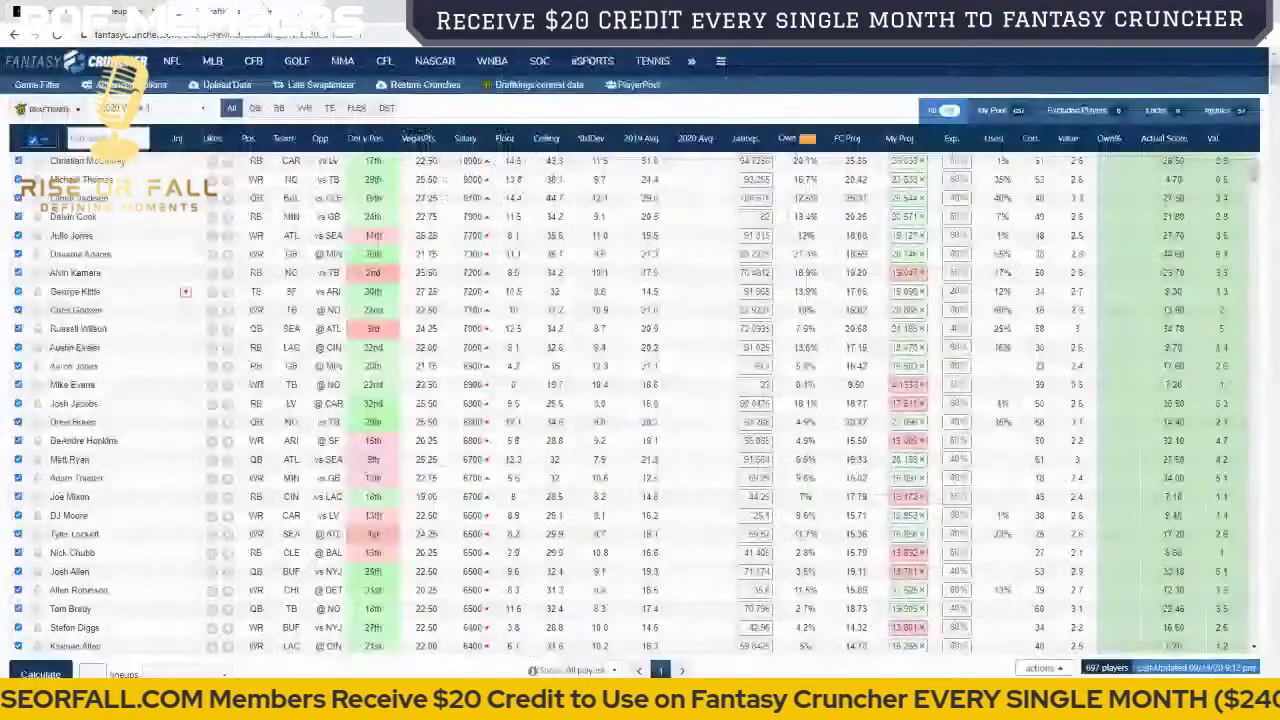
click(260, 8)
click(222, 84)
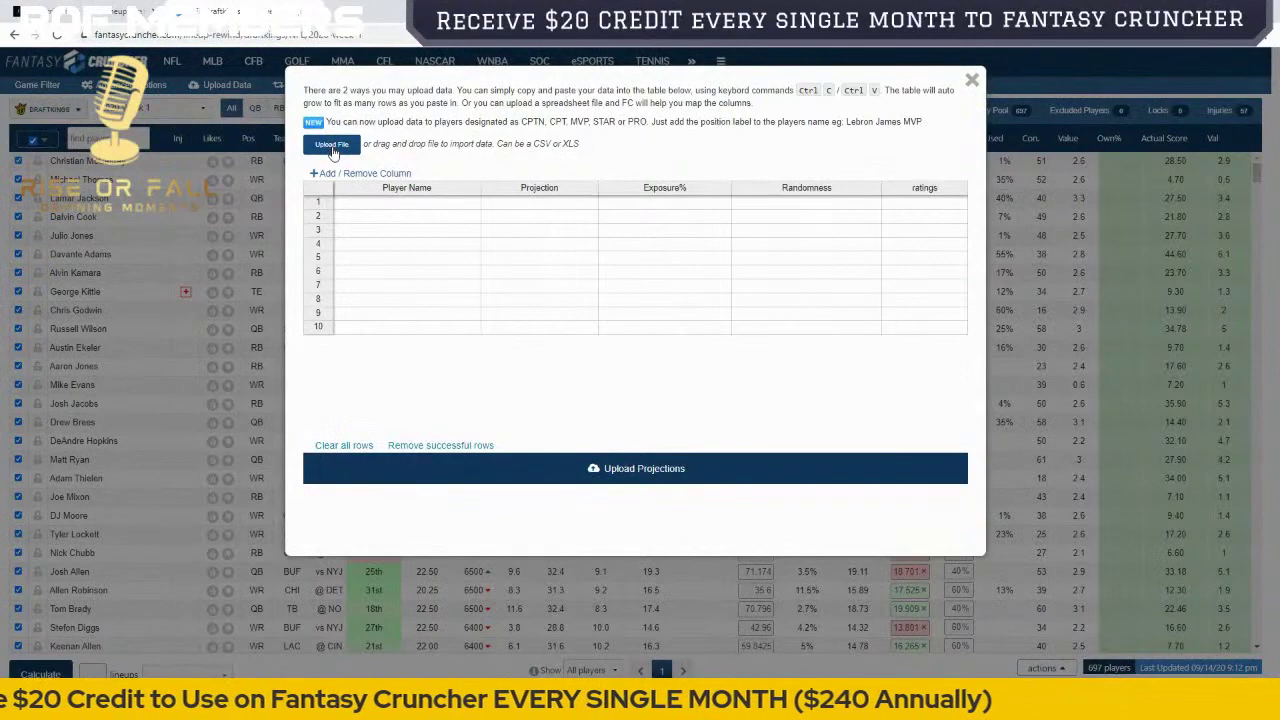
click(971, 80)
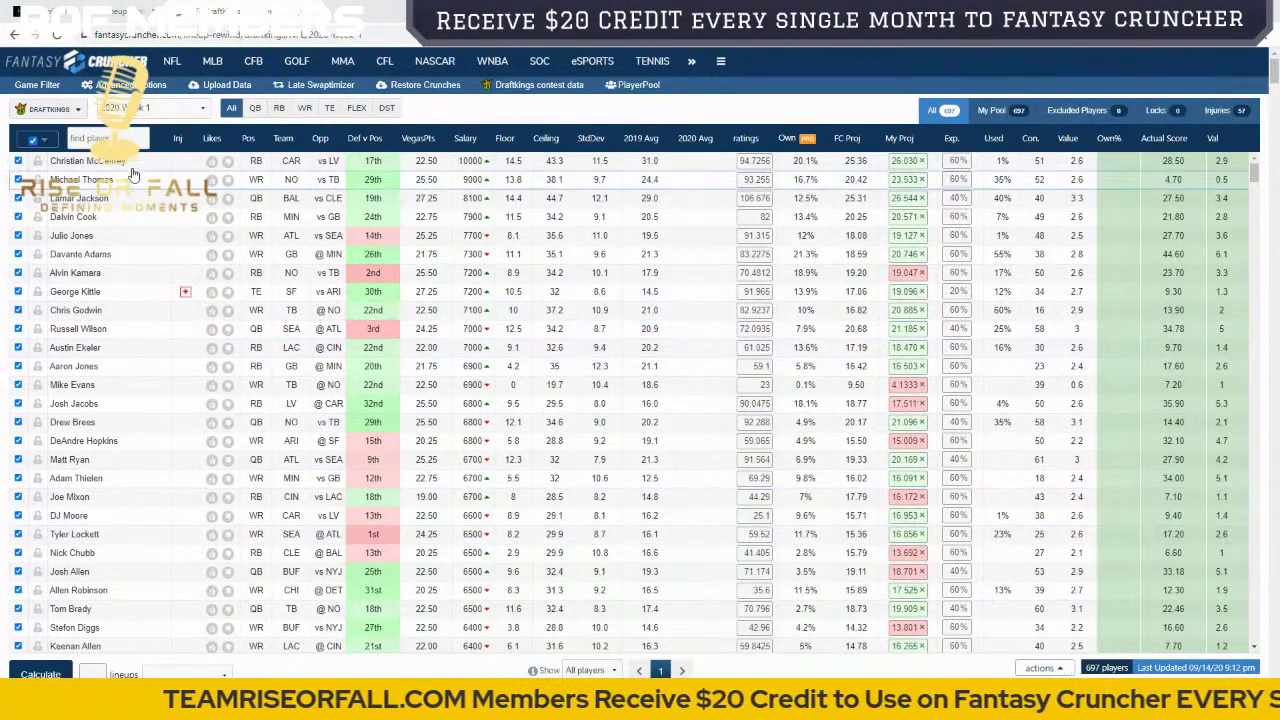
Step: Filter the games by the 09/13 1:00 pm 12 Games slate
click(27, 88)
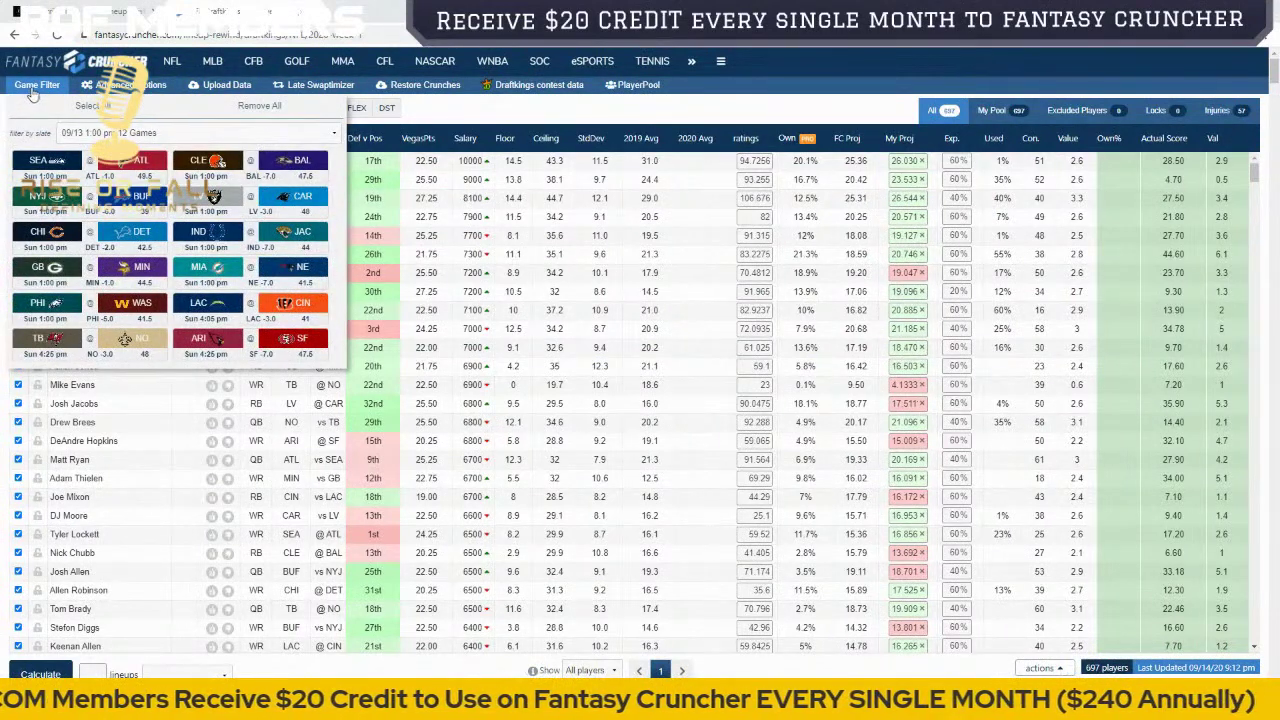
click(145, 134)
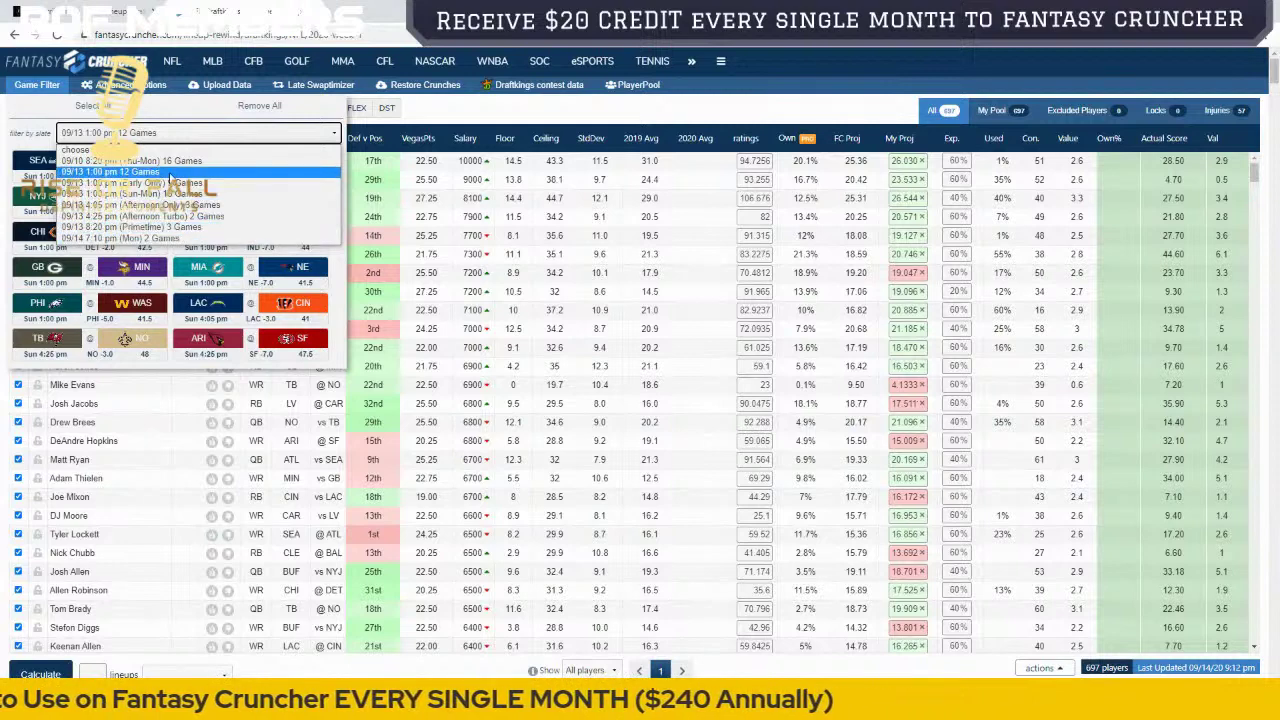
click(171, 175)
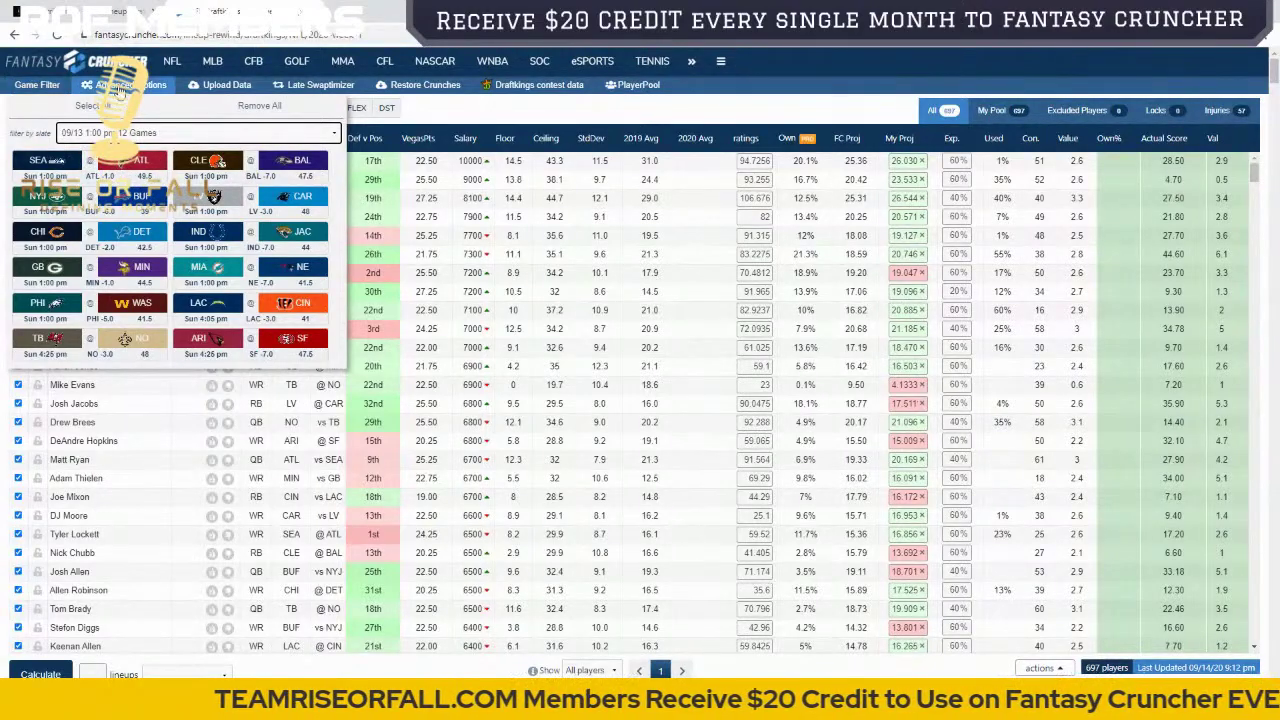
Step: Configure the general lineup options with 2 unique players per lineup, a 49600 minimum team salary and only RB and WR in FLEX
click(138, 87)
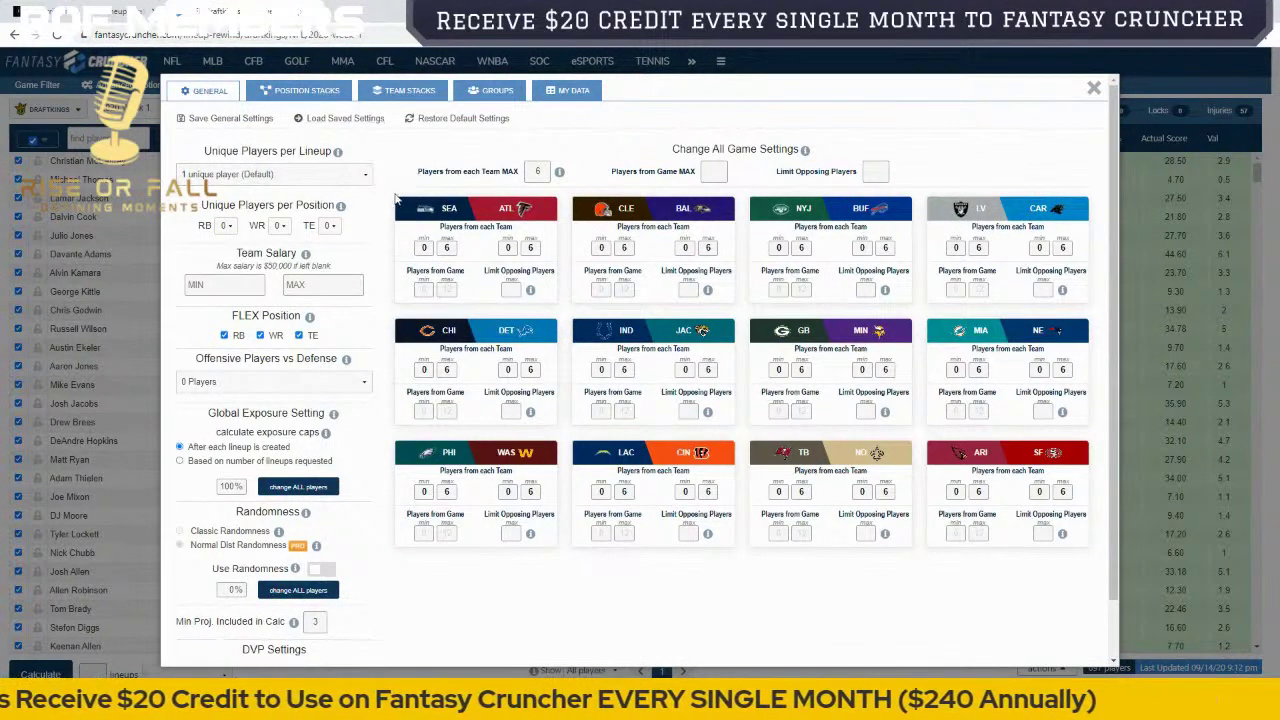
click(312, 177)
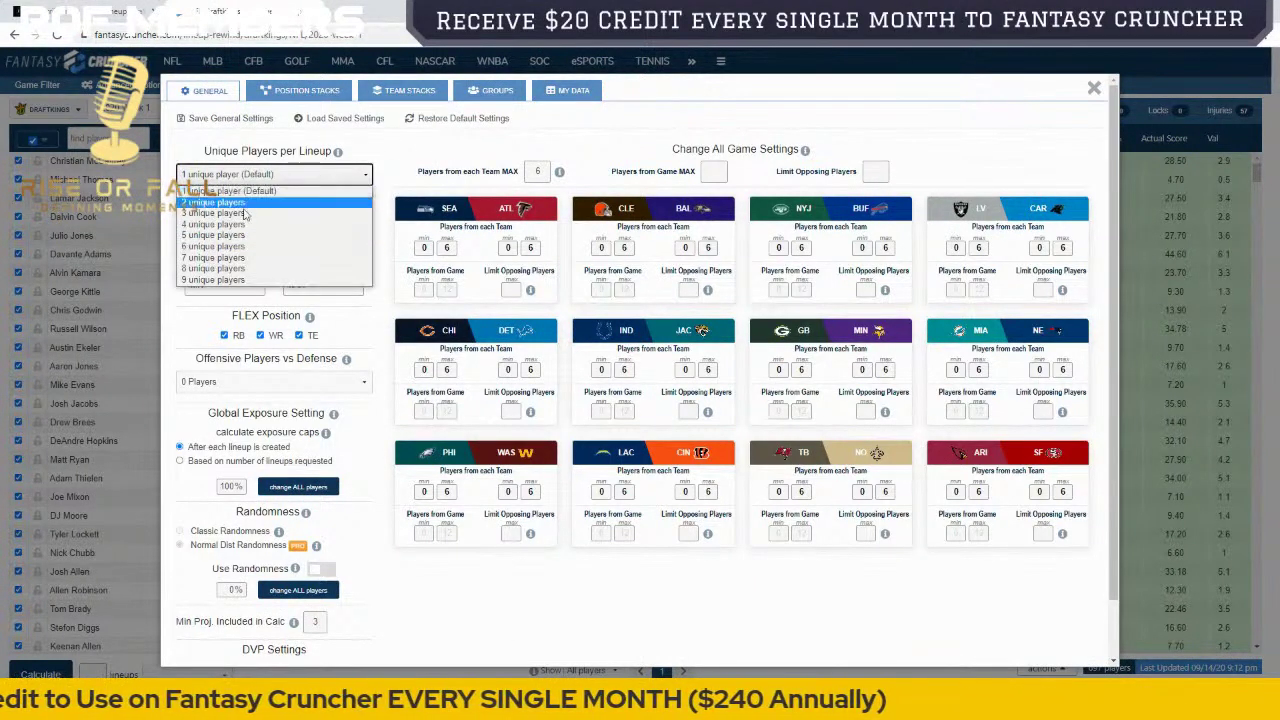
click(286, 204)
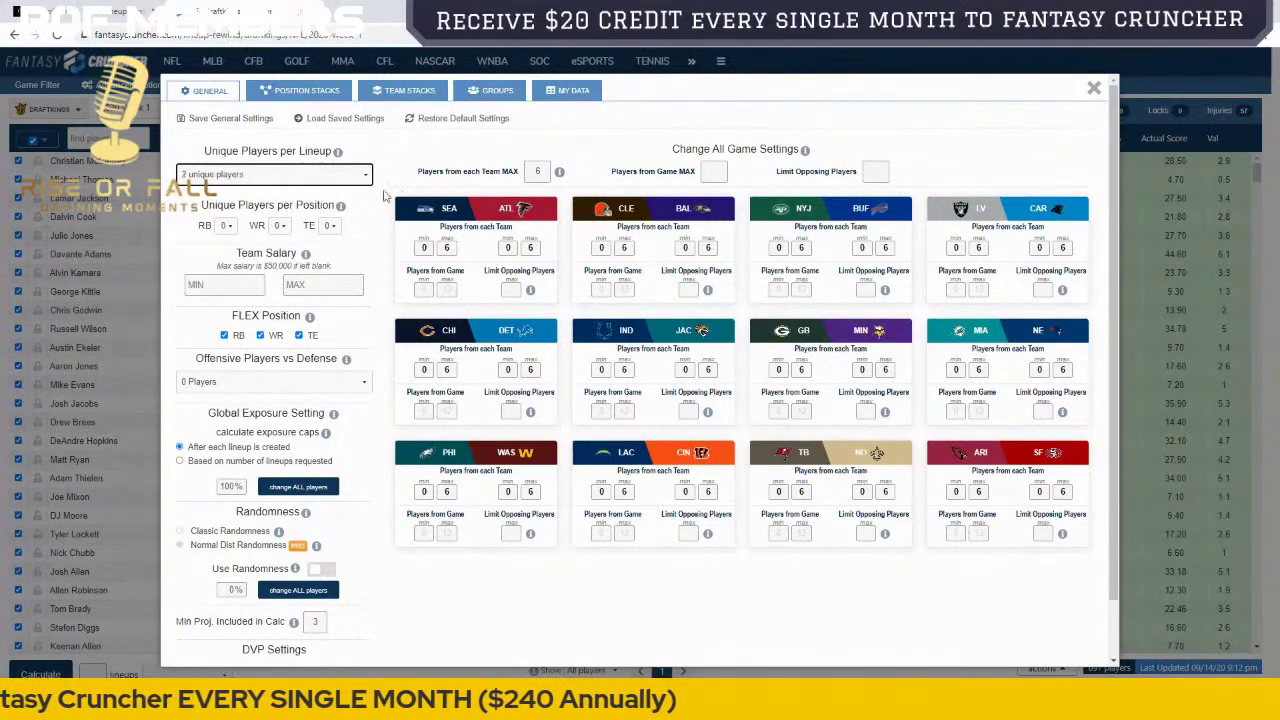
click(350, 178)
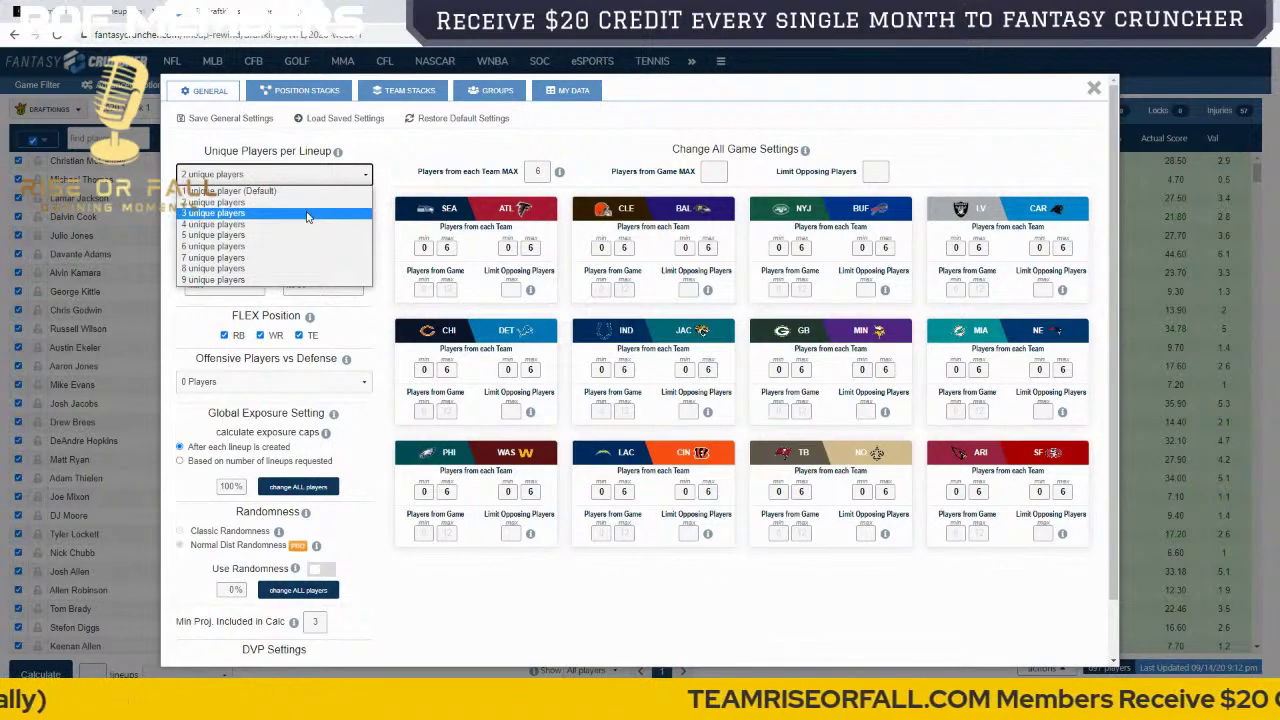
click(240, 210)
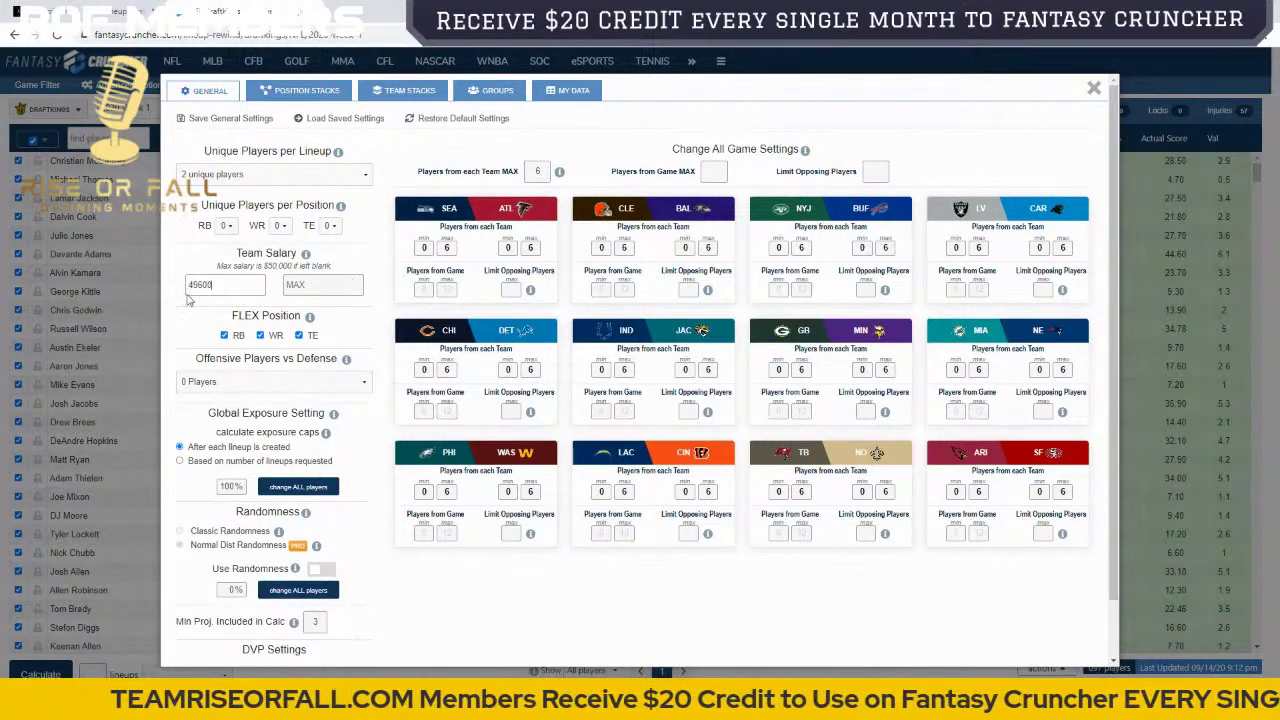
click(221, 290)
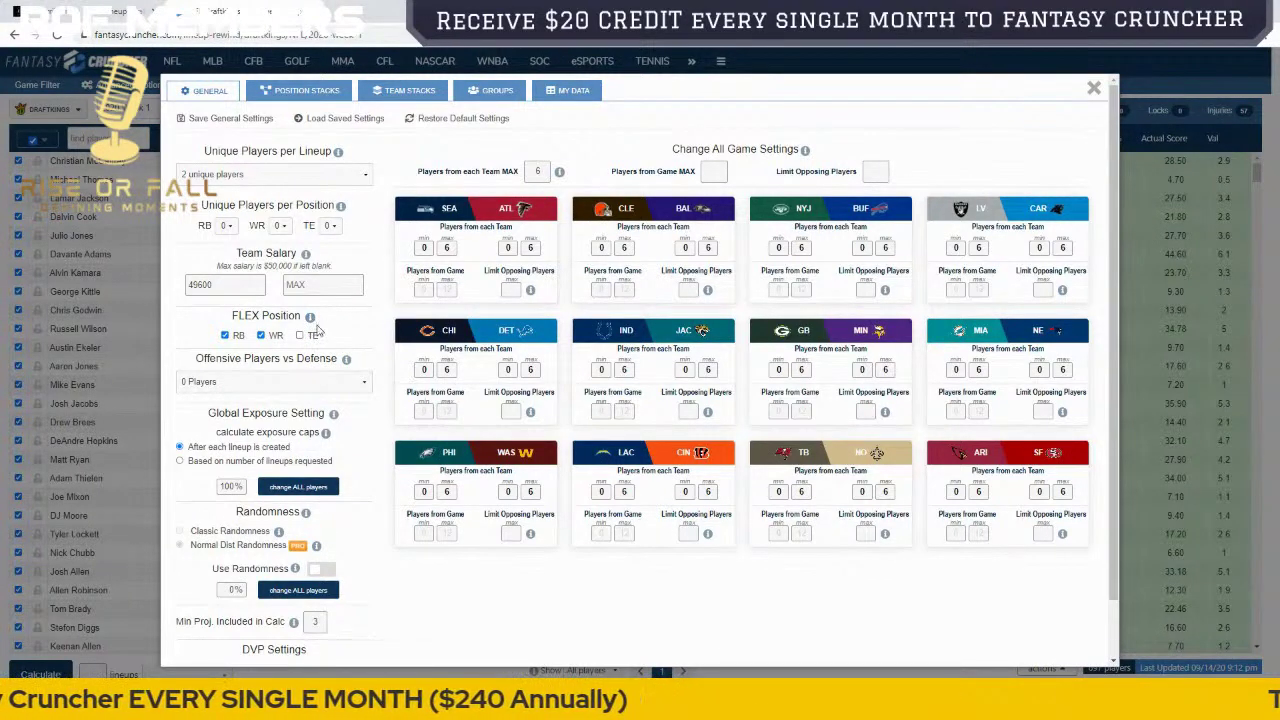
Step: Try a maximum of 2 offensive players versus defense and return the limit to 0 Players
click(257, 383)
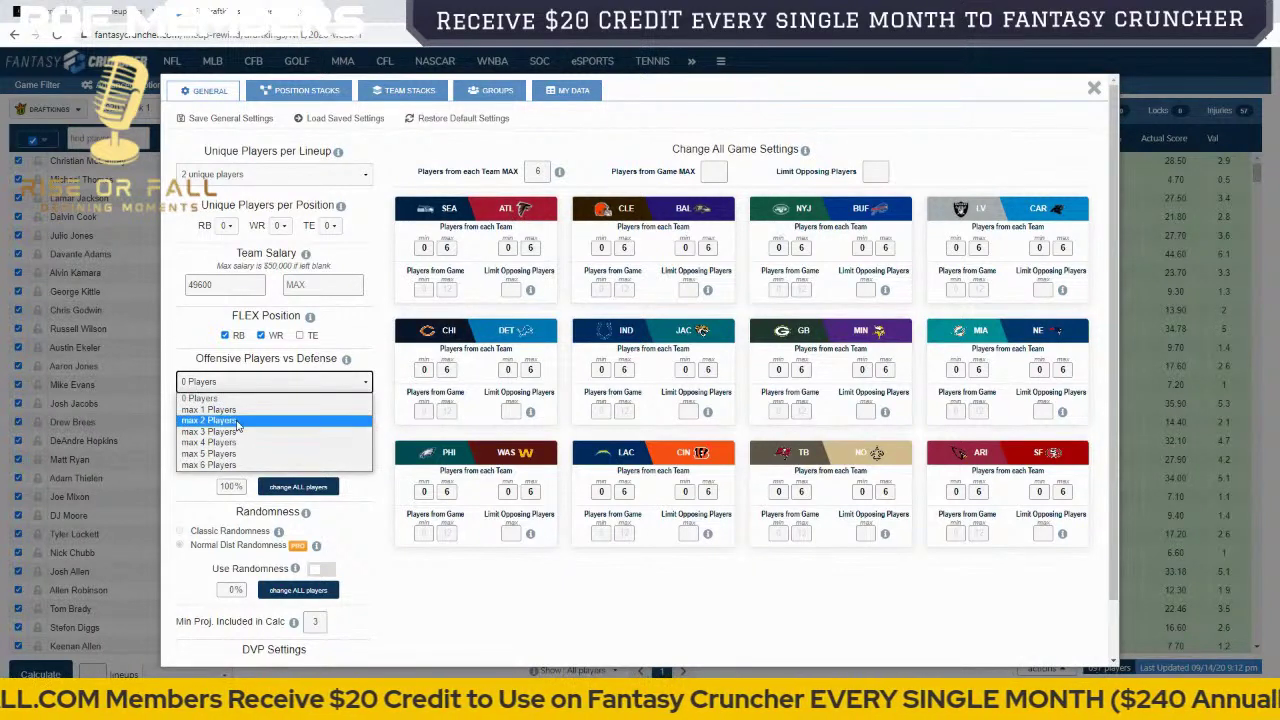
click(240, 421)
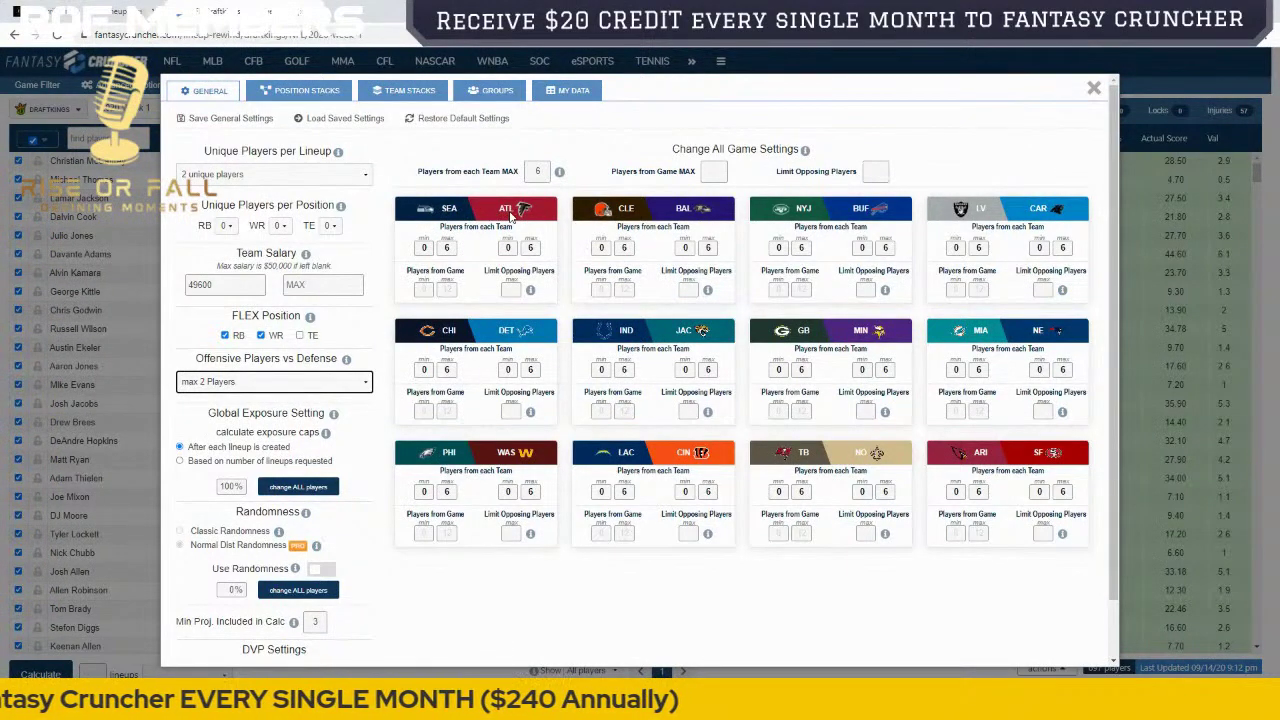
click(333, 387)
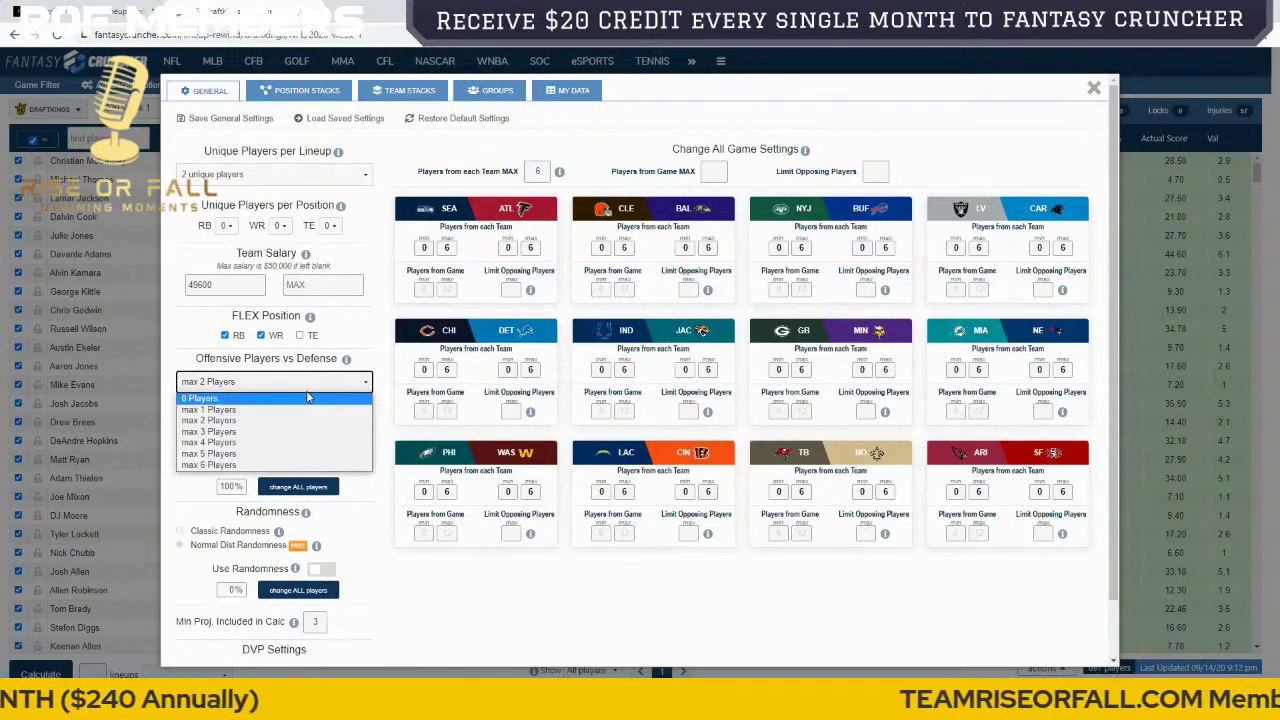
click(308, 398)
click(312, 382)
click(335, 398)
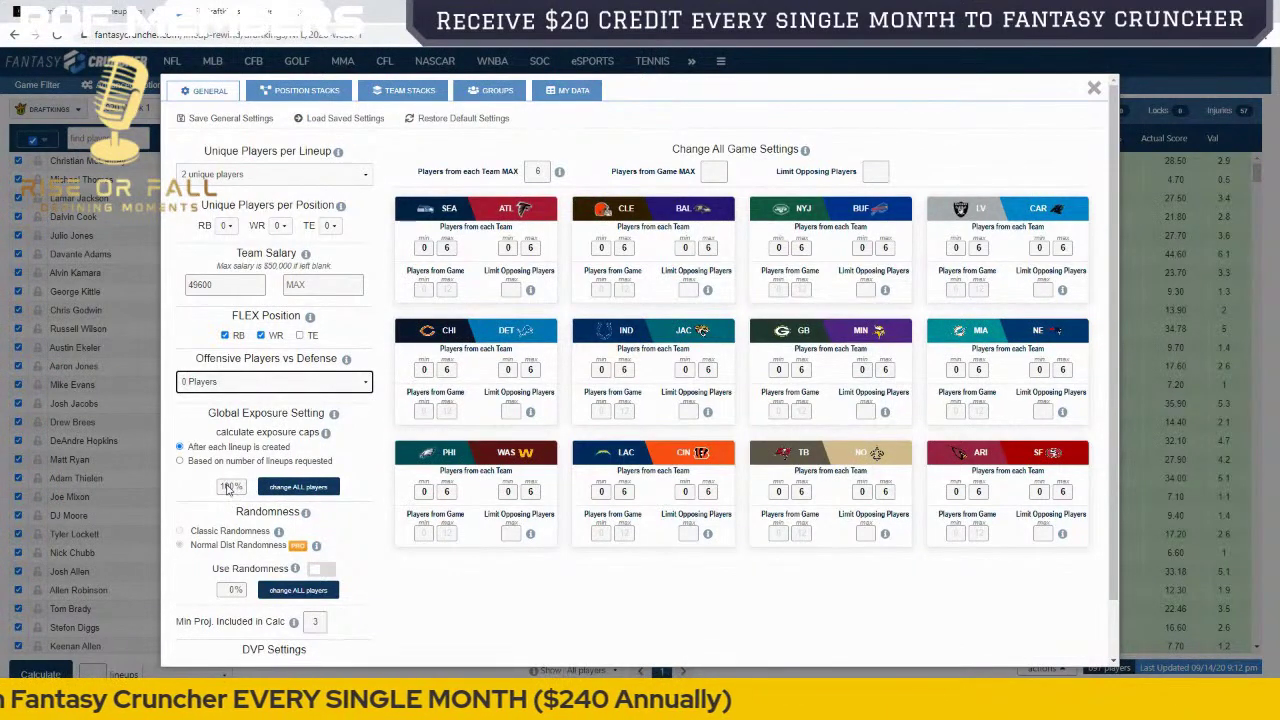
Step: Set the global exposure to 40% and open the limit rule form for positional stacking
drag(224, 486, 240, 493)
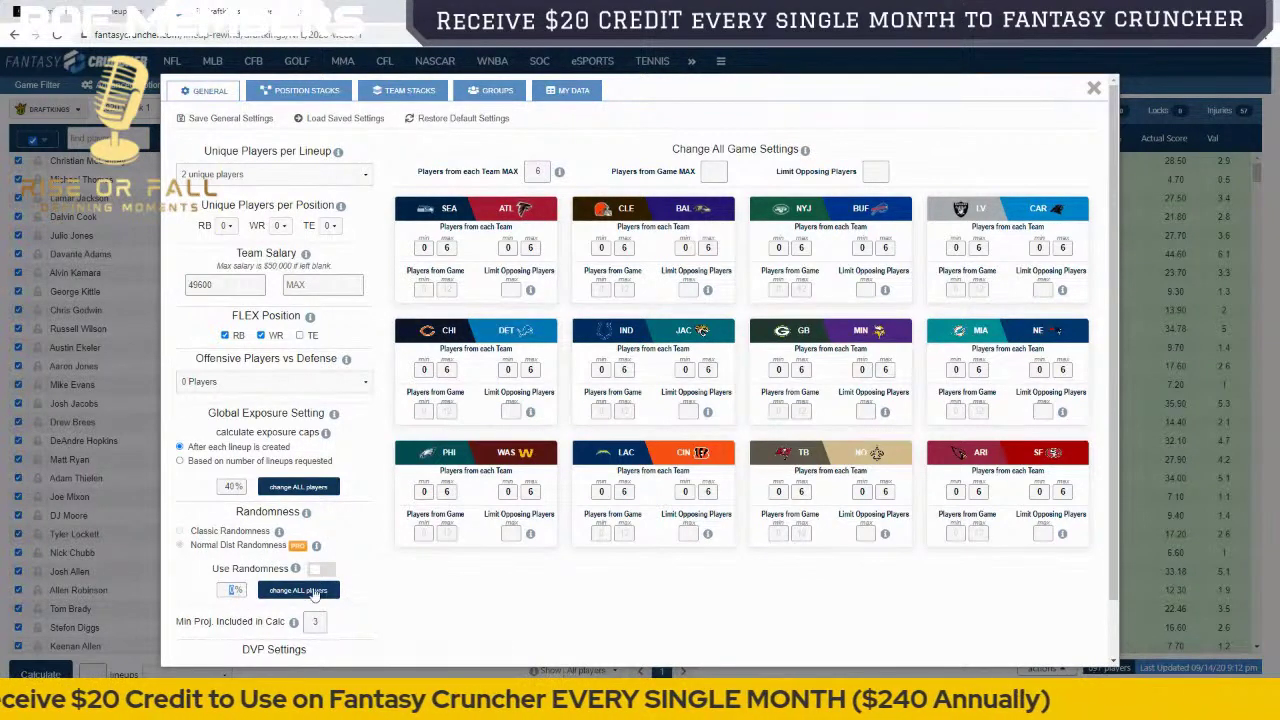
click(297, 92)
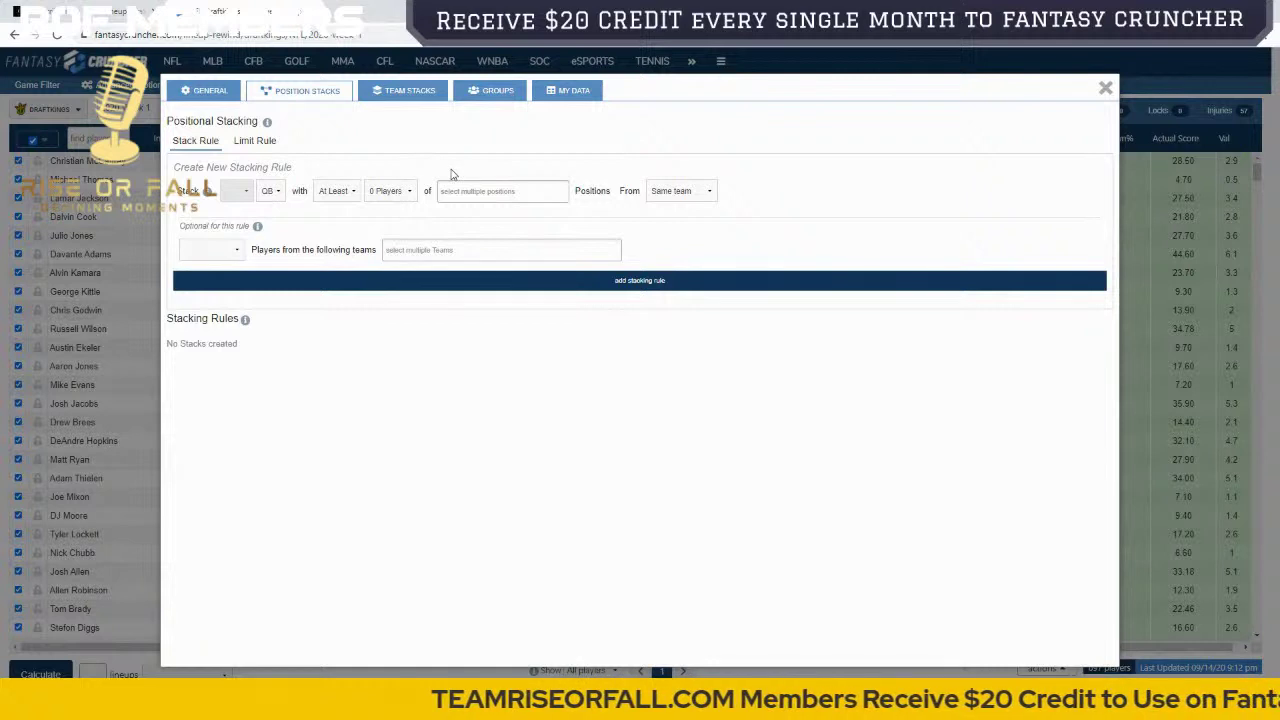
click(272, 143)
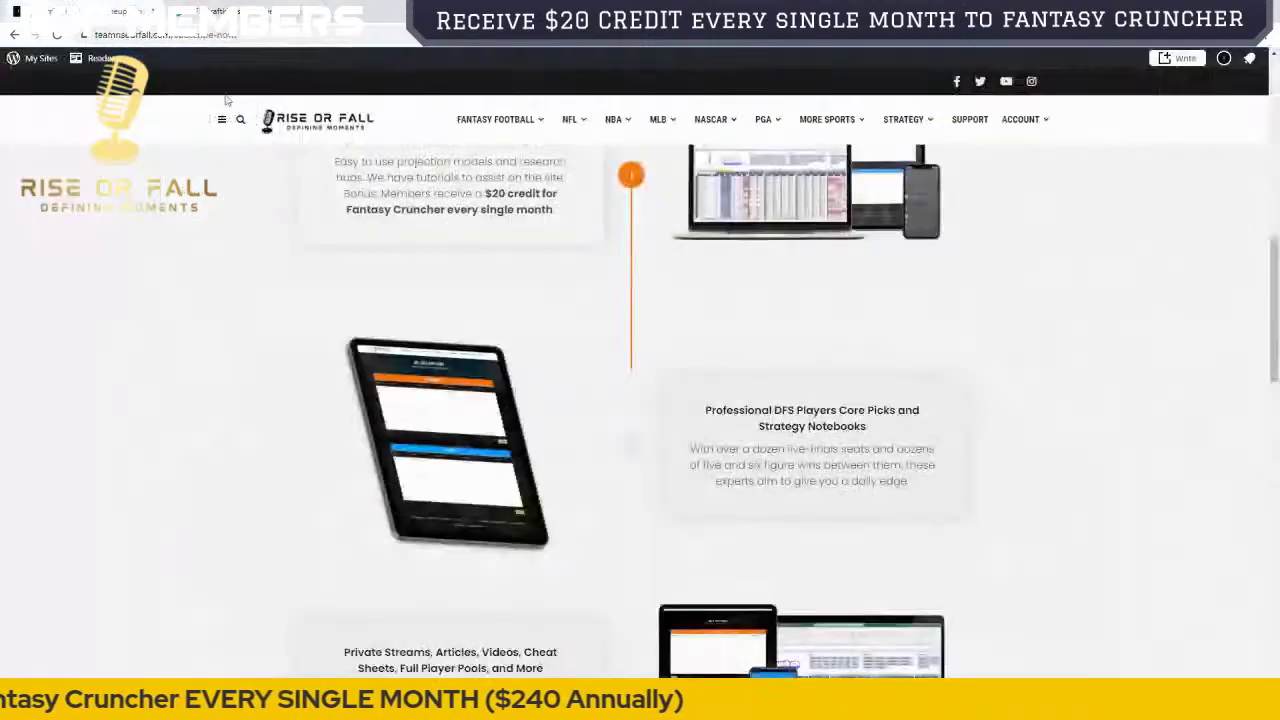
Step: Switch to the Rise or Fall website and look through its NFL DFS pages
scroll(771, 370, up, 5)
scroll(771, 370, up, 3)
mouse_move(570, 119)
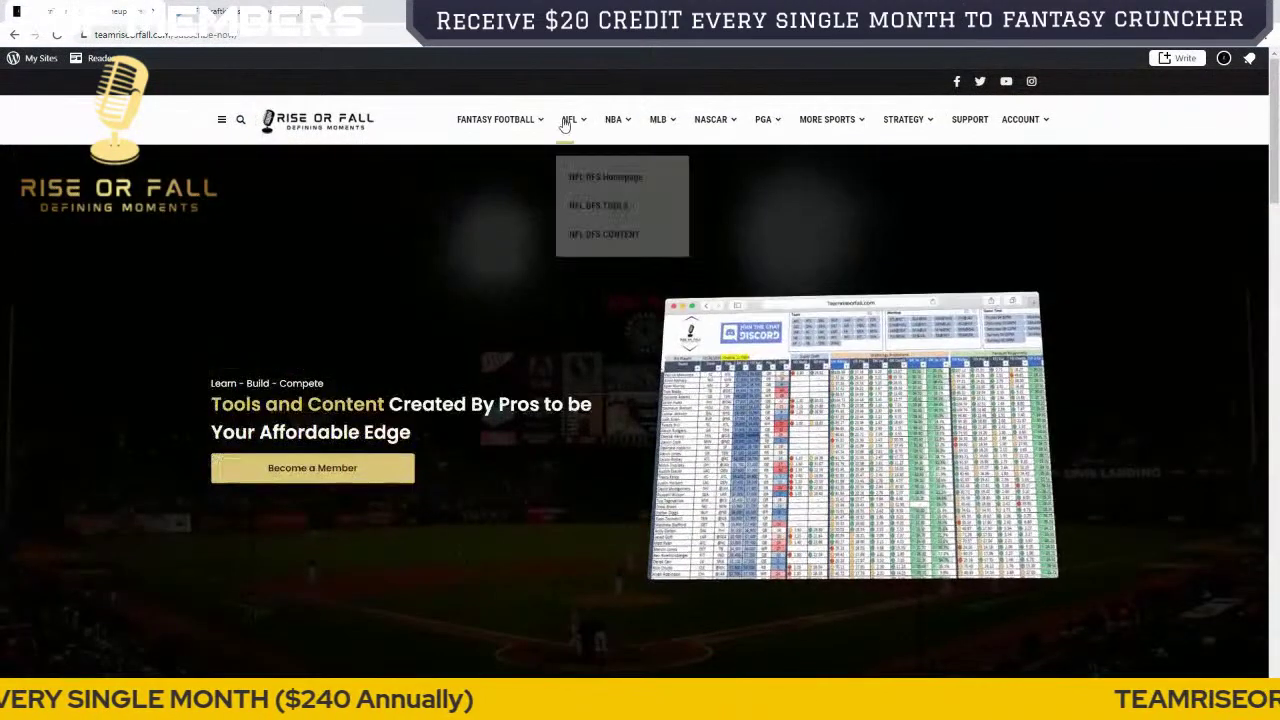
right_click(593, 173)
key(Escape)
click(600, 159)
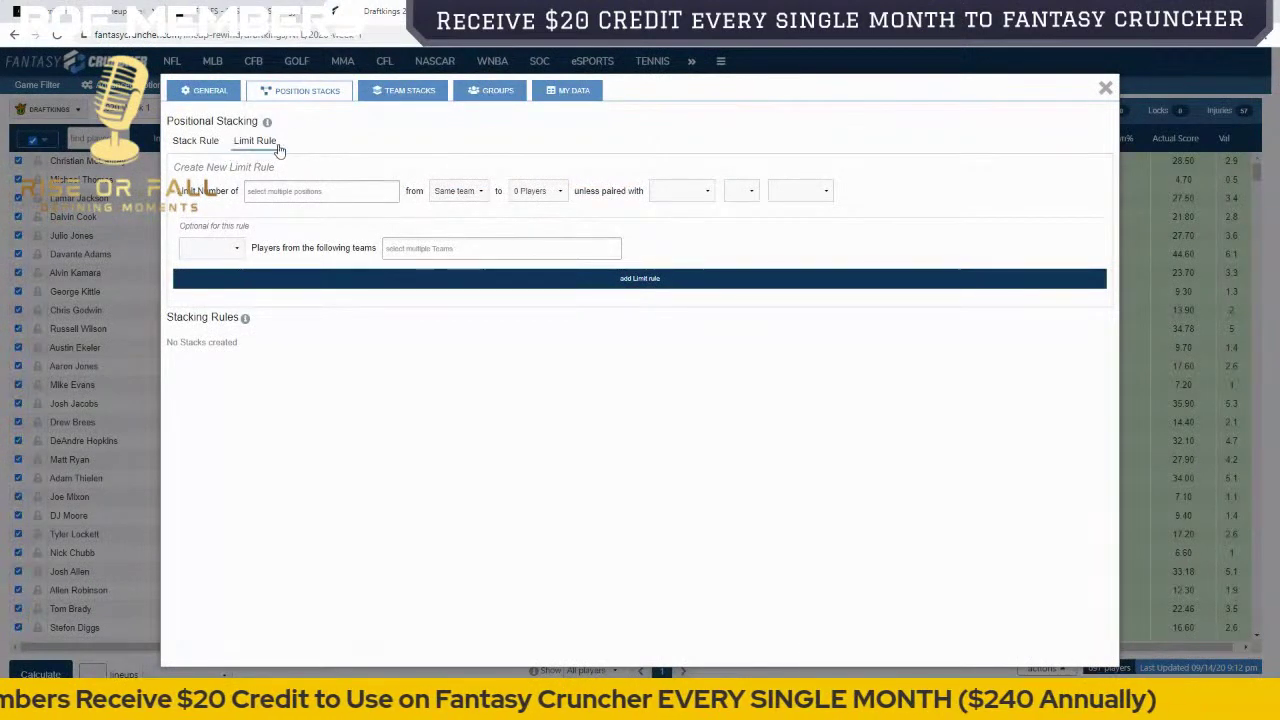
Step: Add a positional limit rule in Fantasy Cruncher restricting RB from the same team to 1 player
click(344, 191)
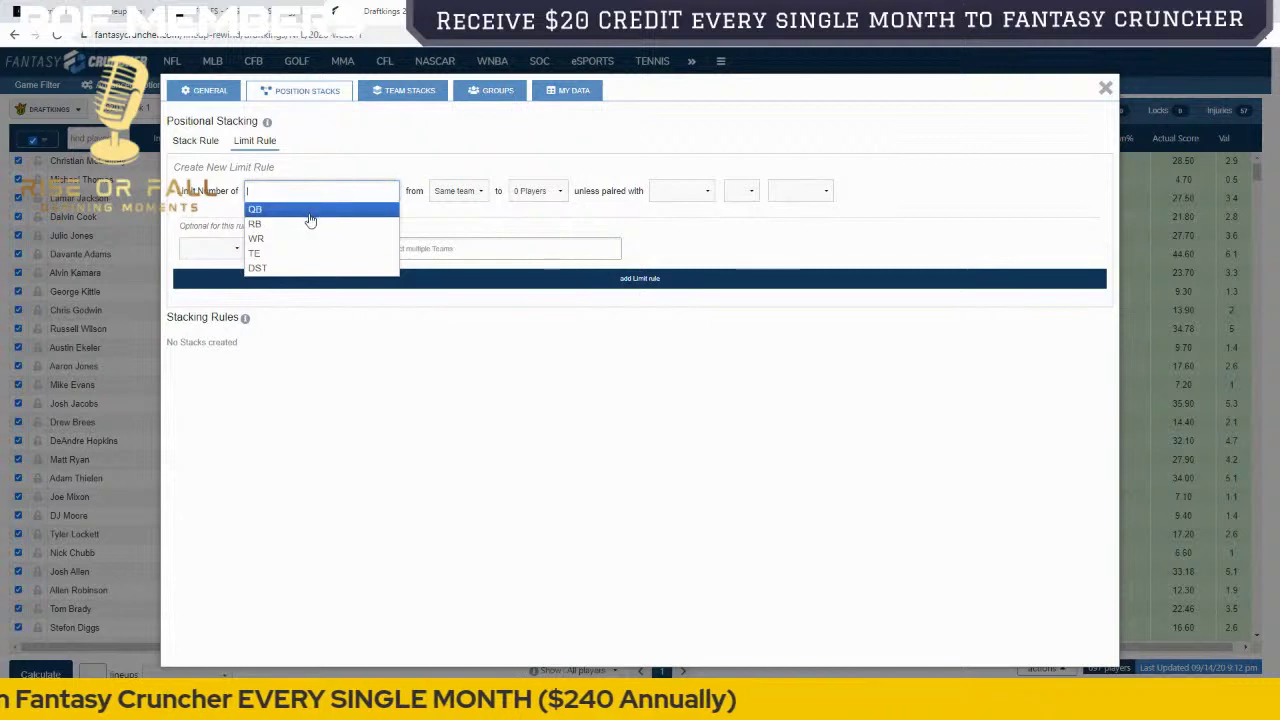
click(317, 230)
click(457, 191)
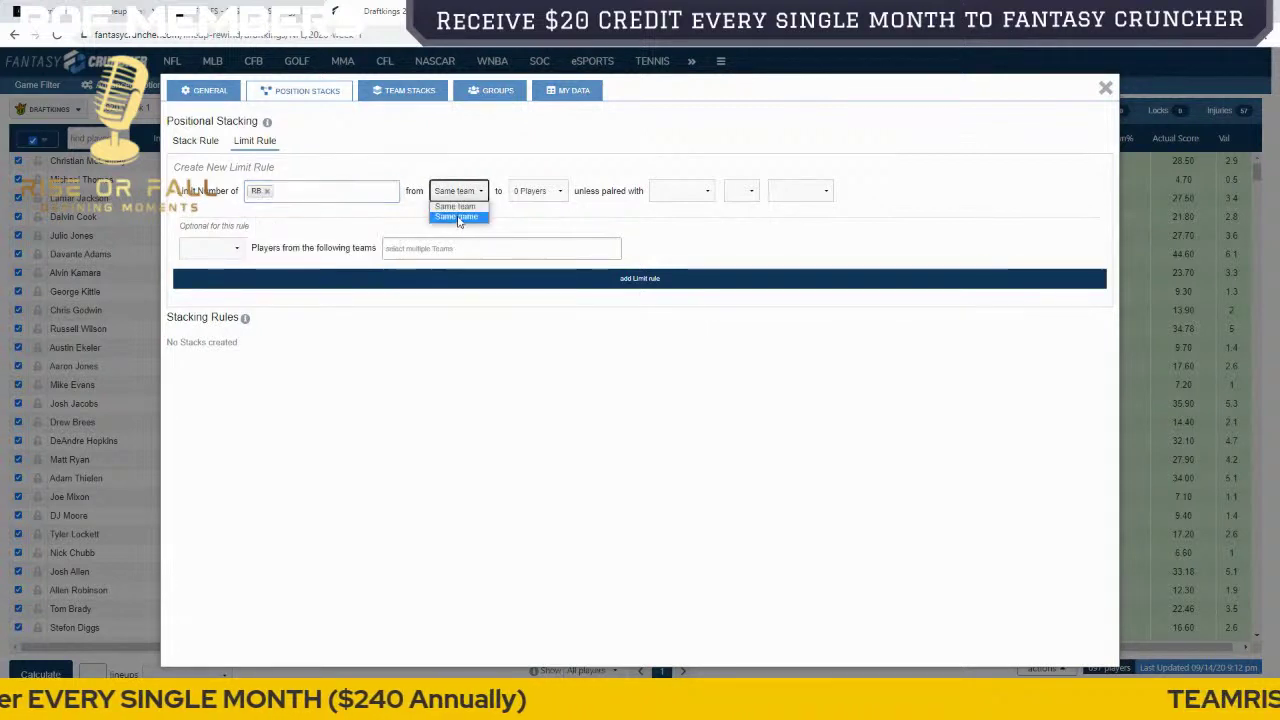
click(458, 206)
click(537, 191)
click(535, 216)
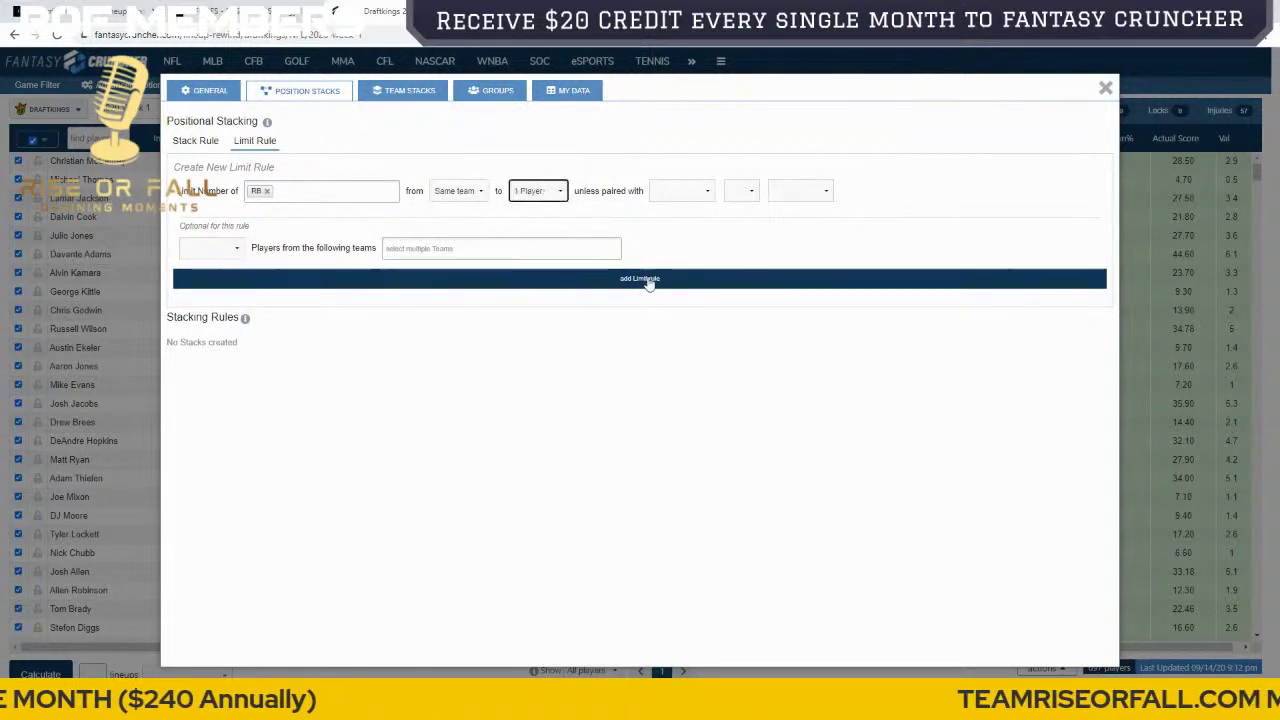
click(648, 280)
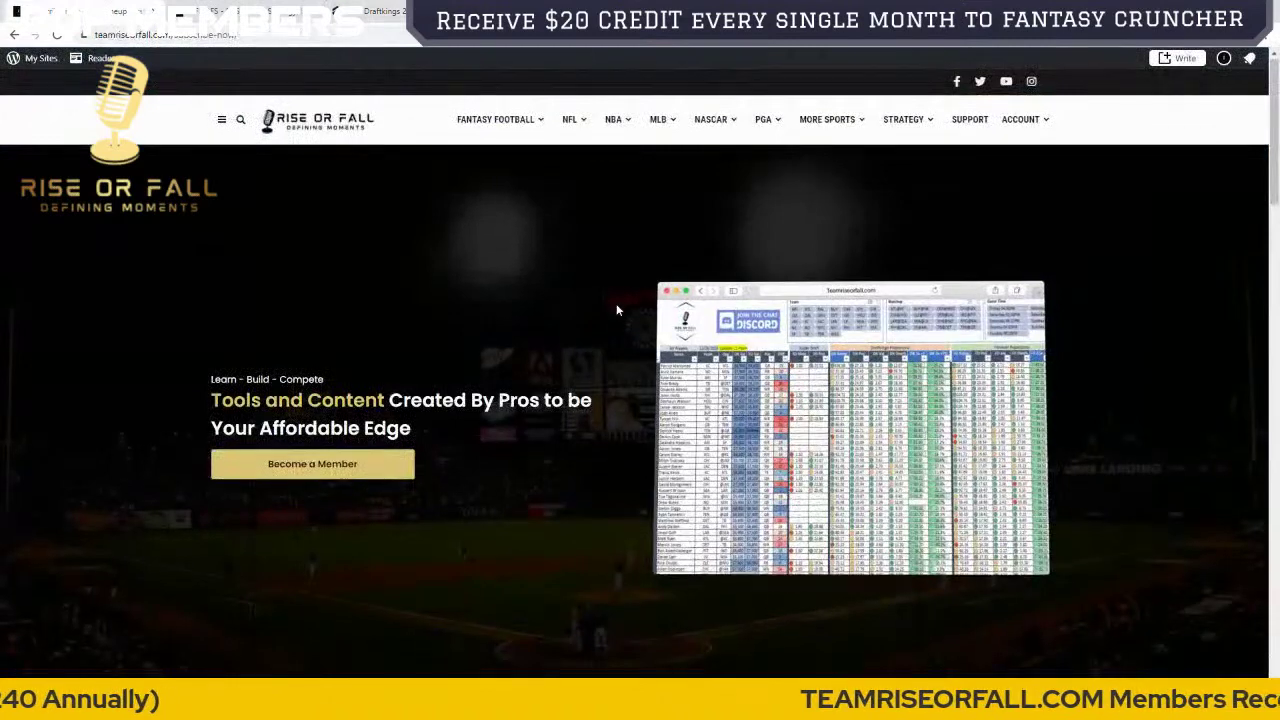
Step: Look at the Rise or Fall membership page and switch back to Fantasy Cruncher's limit rules
scroll(616, 303, down, 2)
click(380, 8)
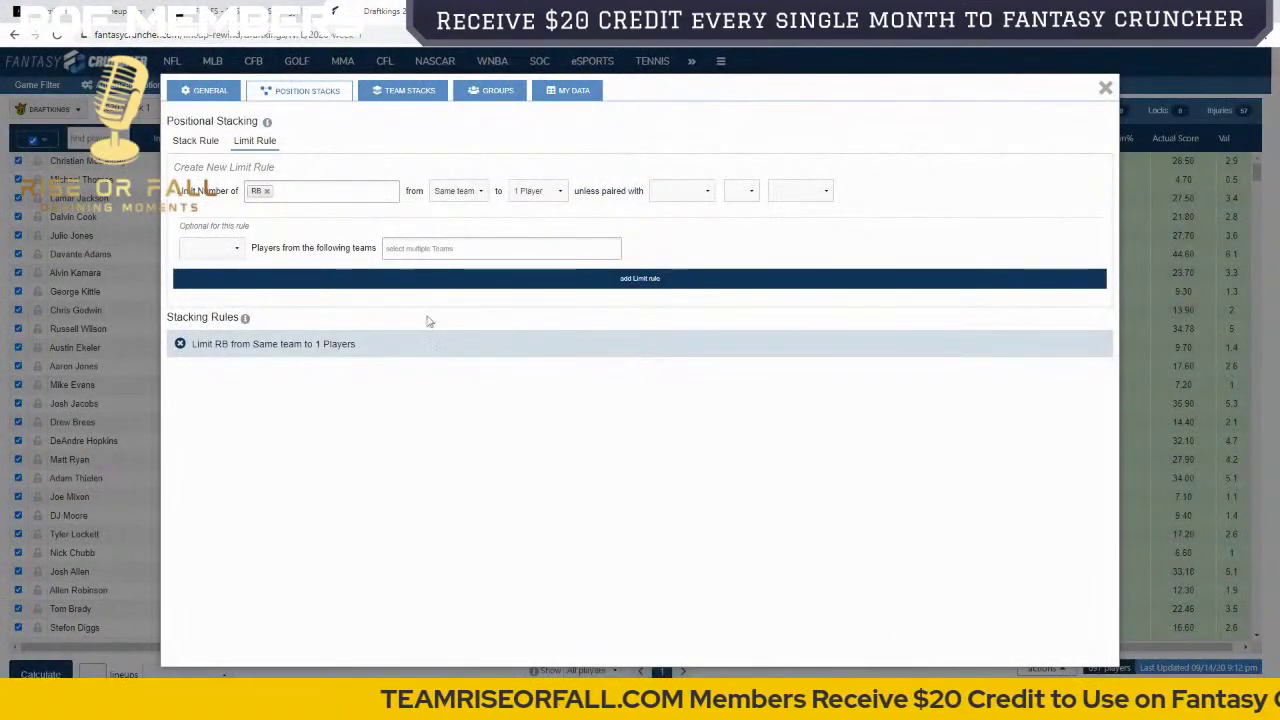
Step: Clear RB from the limit rule form and open its position choices
click(267, 193)
click(290, 195)
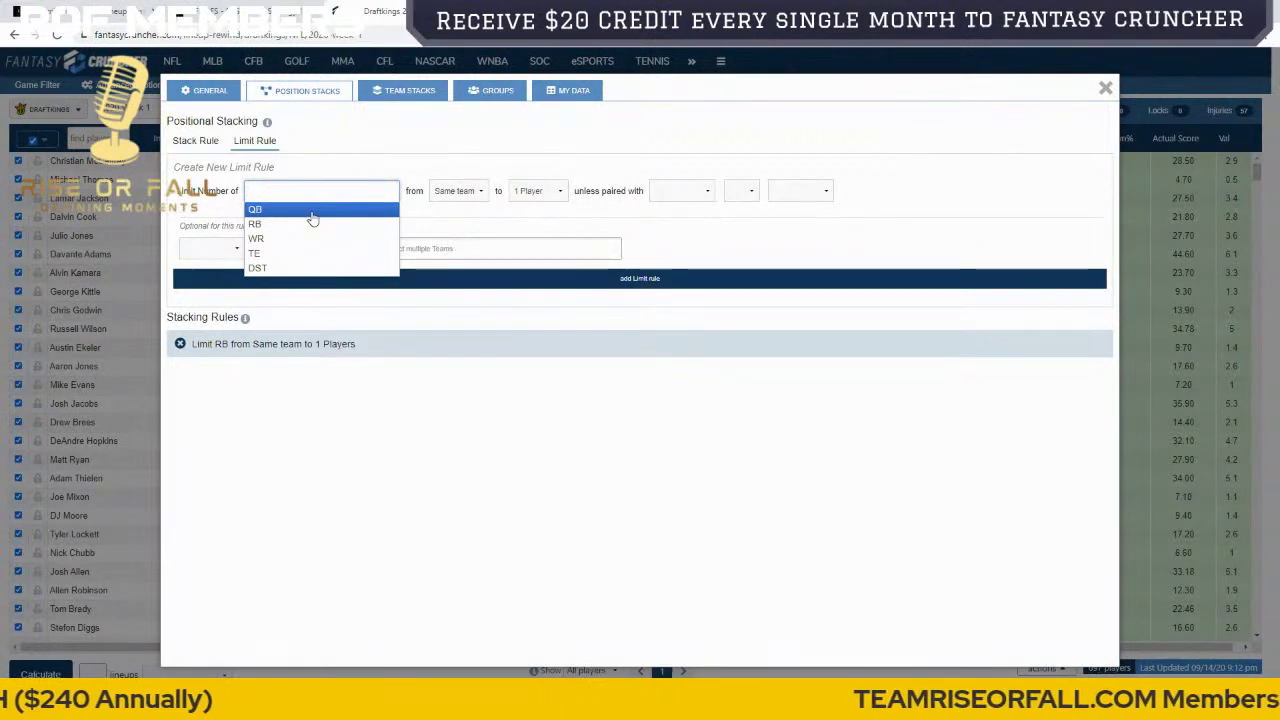
Step: Look at the Fantasy Cruncher credit benefit and NFL page on the Rise or Fall website, and return to Fantasy Cruncher's limit rules
click(188, 12)
scroll(445, 258, down, 5)
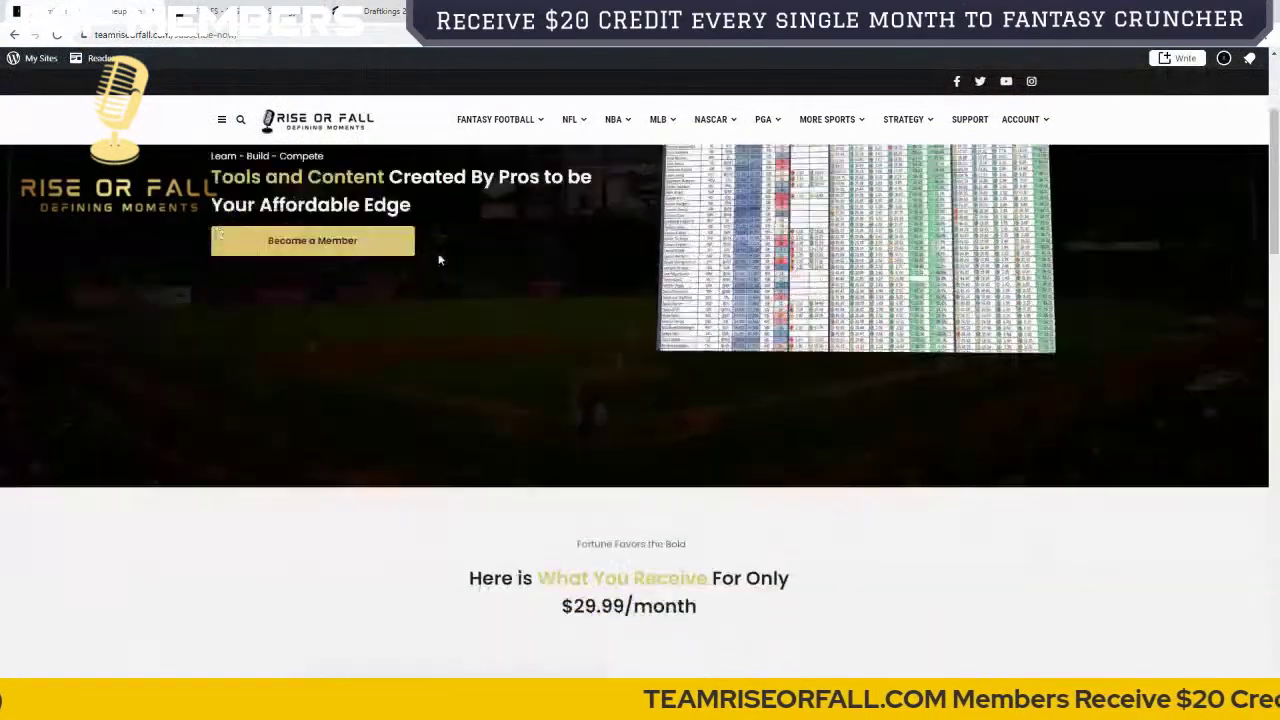
drag(484, 261, 564, 281)
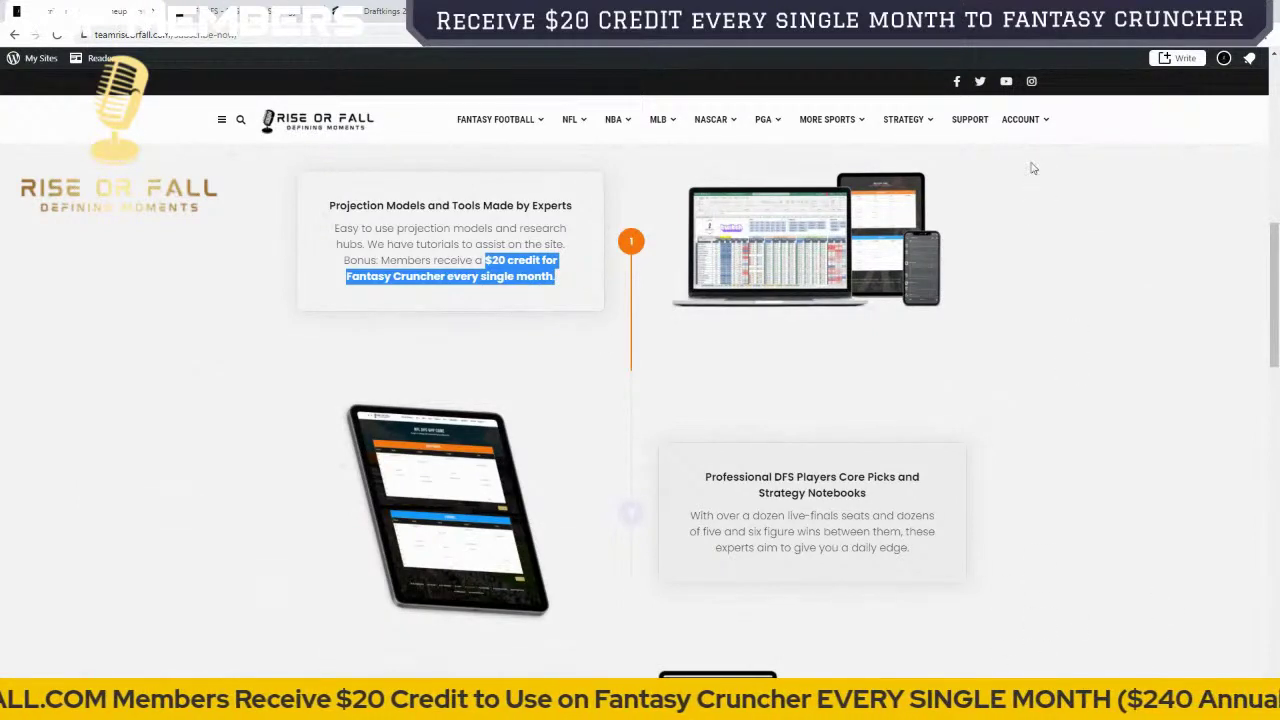
click(515, 244)
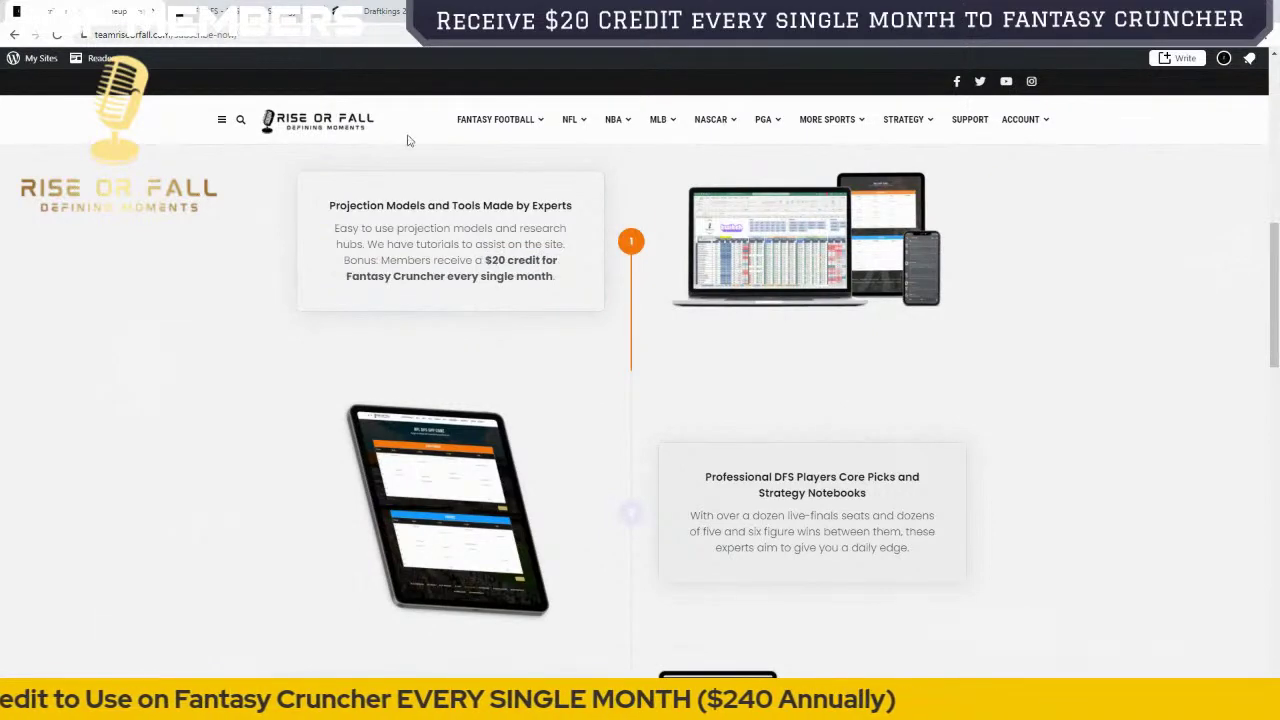
click(242, 10)
click(372, 7)
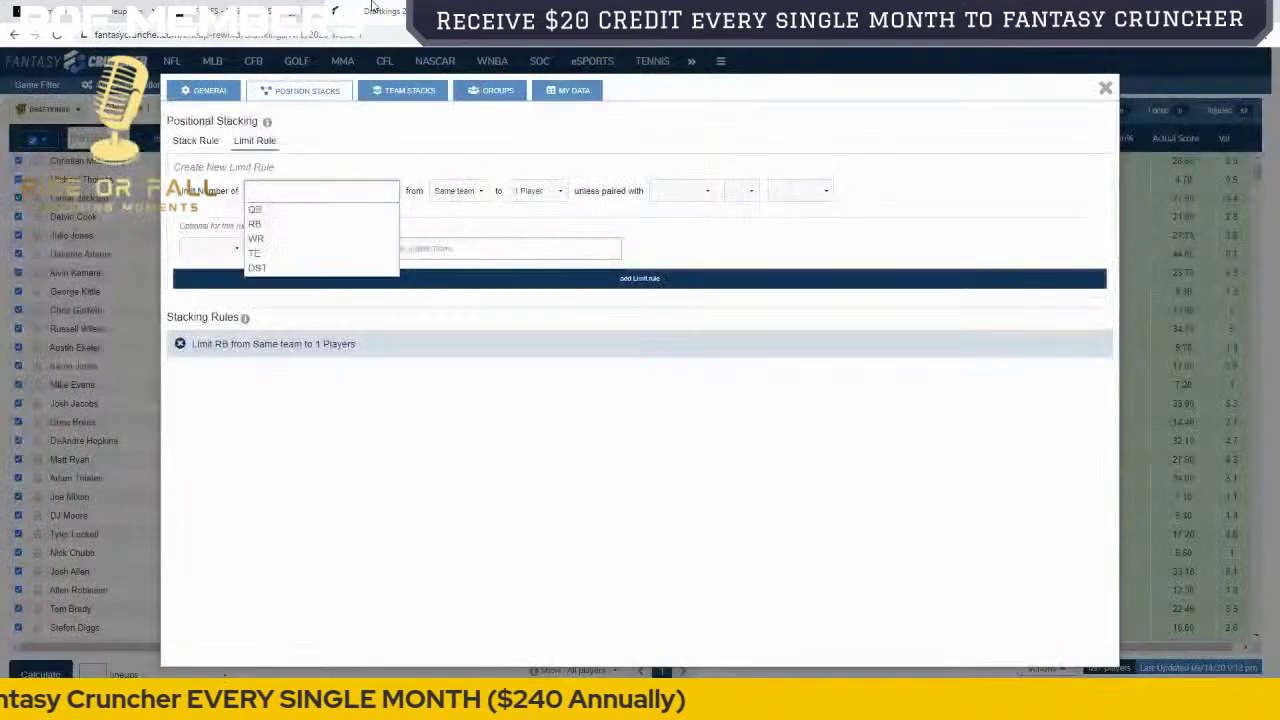
click(242, 10)
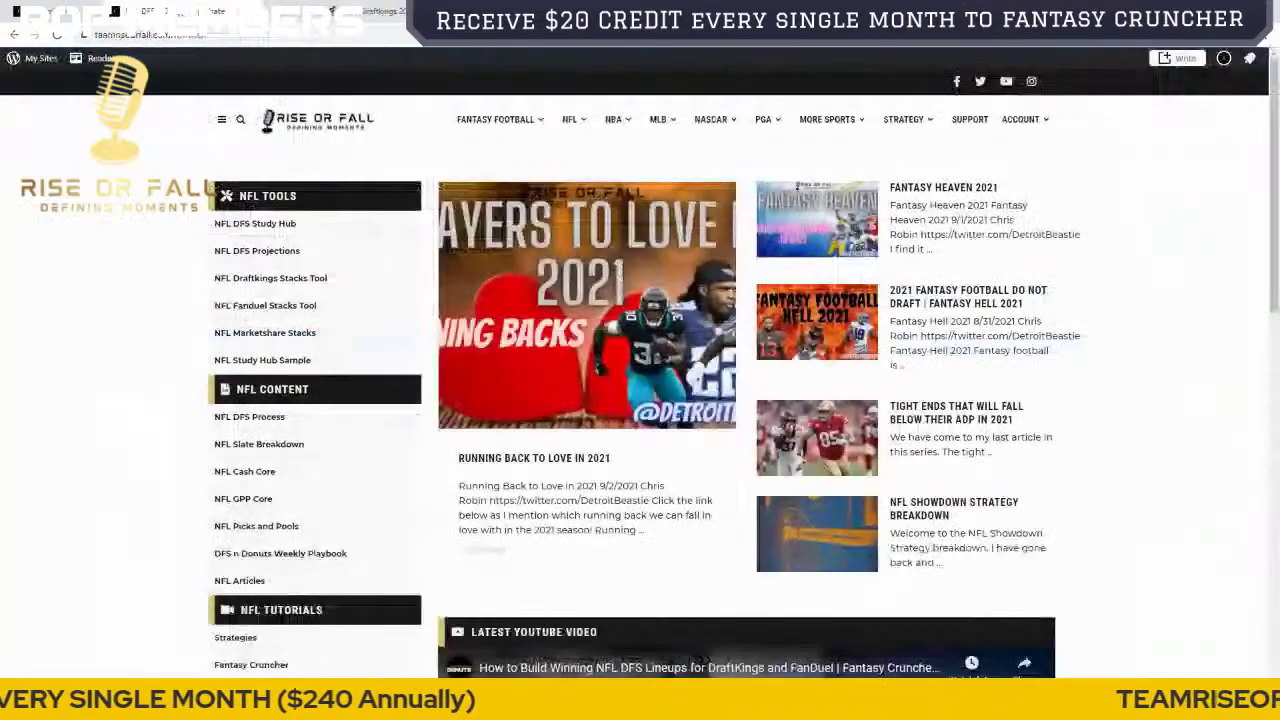
click(372, 10)
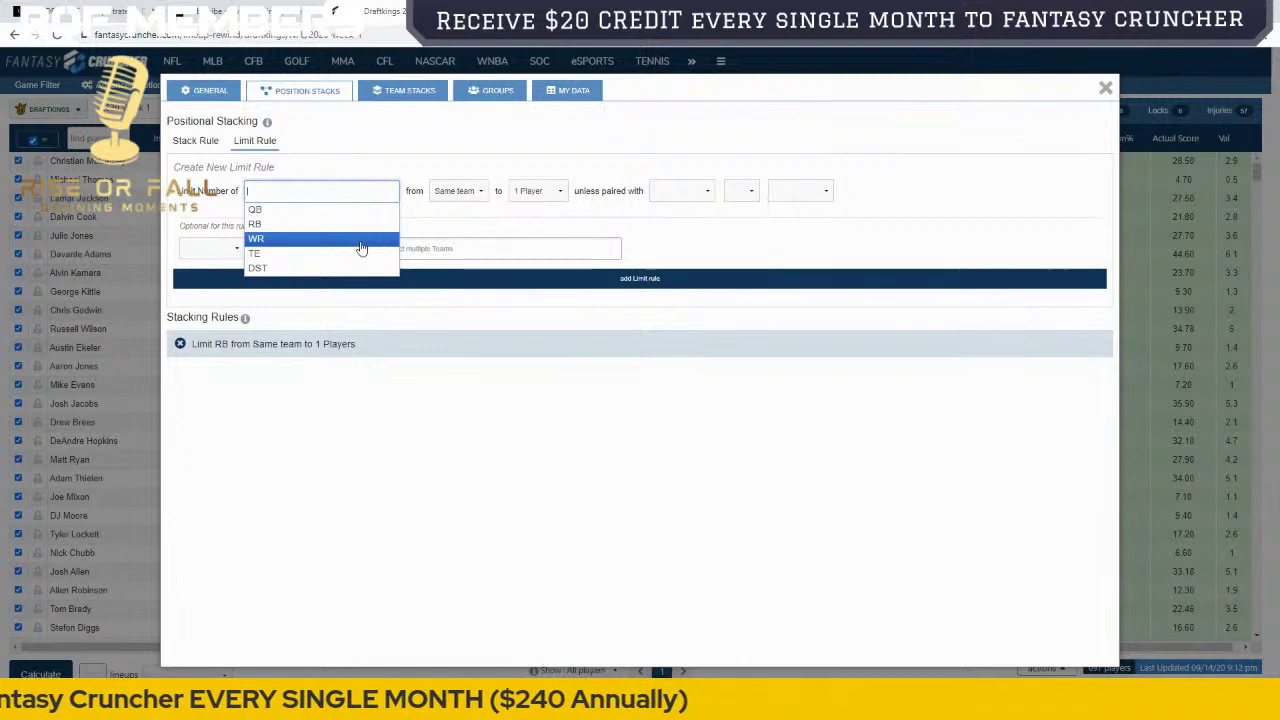
Step: Set the limit rule to 1 WR from the same team unless paired with QB or Opposing QB
click(361, 248)
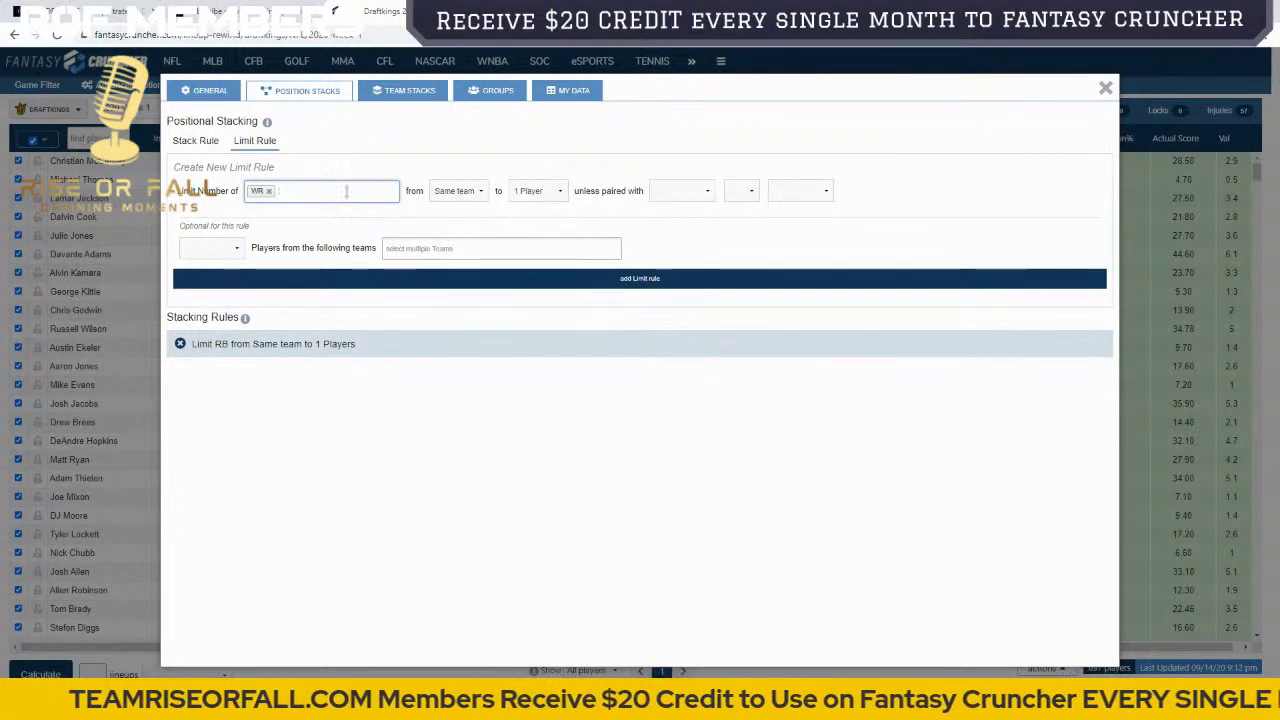
click(239, 197)
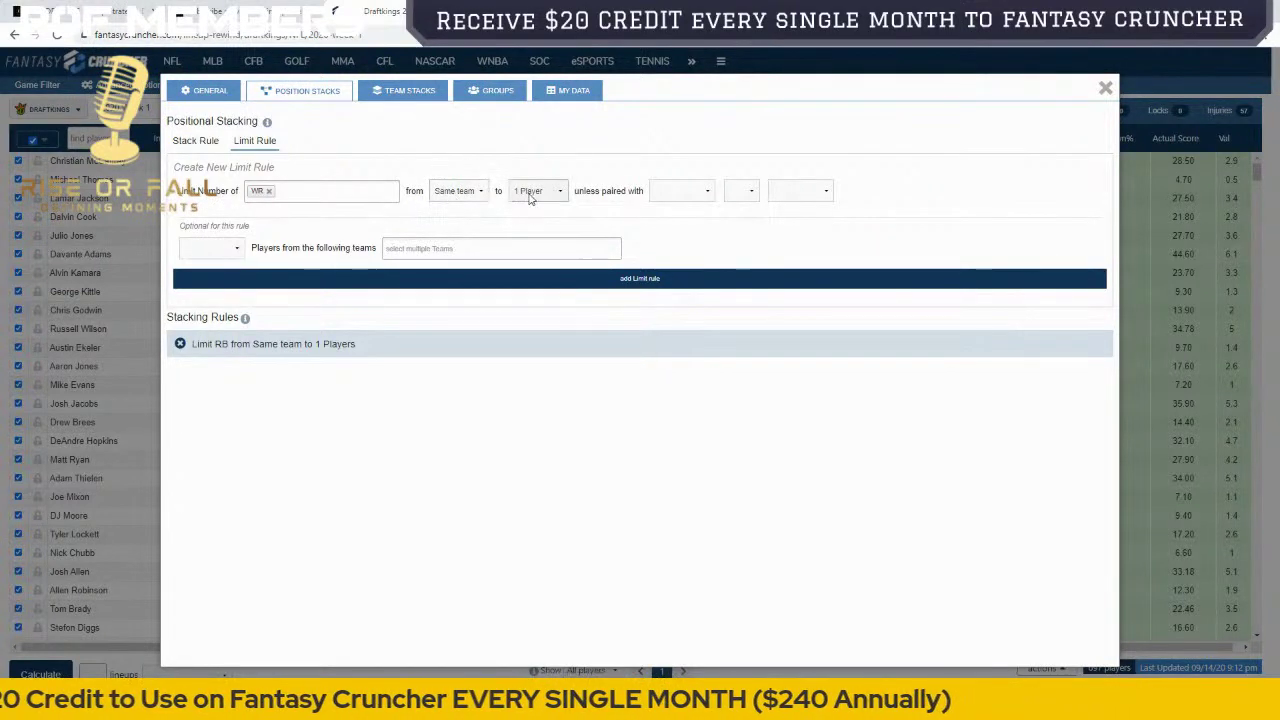
click(665, 192)
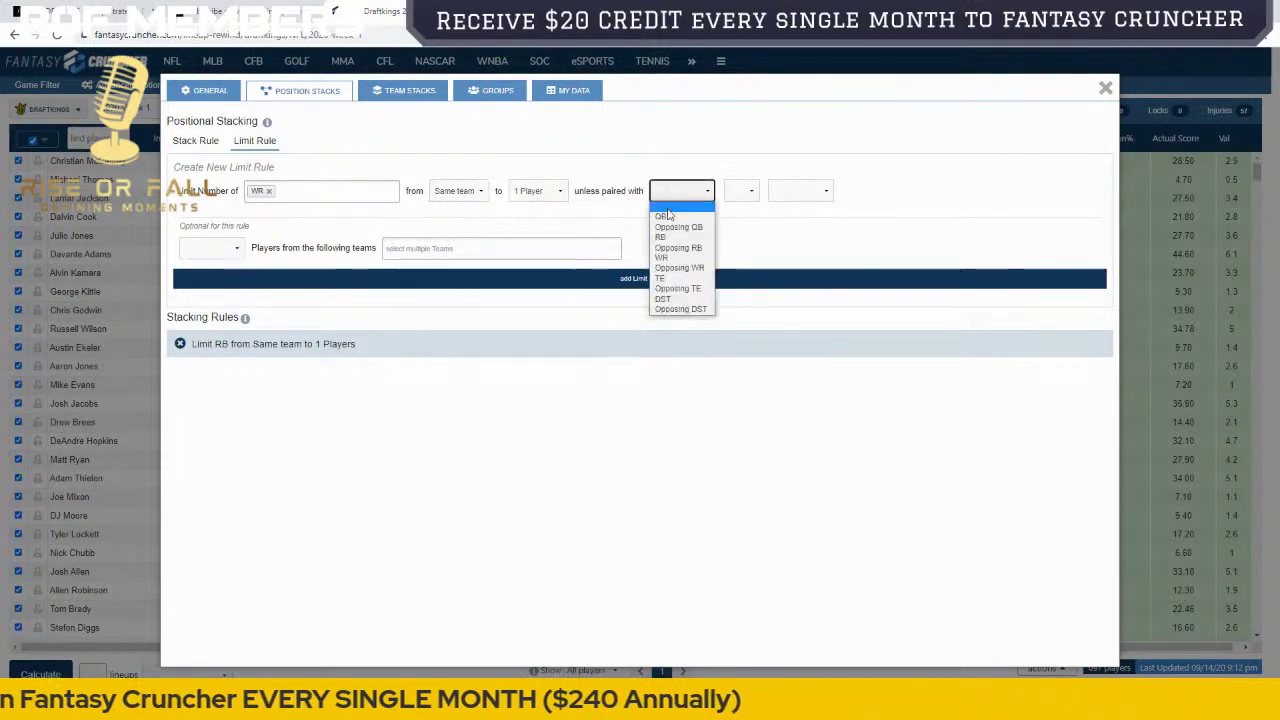
click(667, 218)
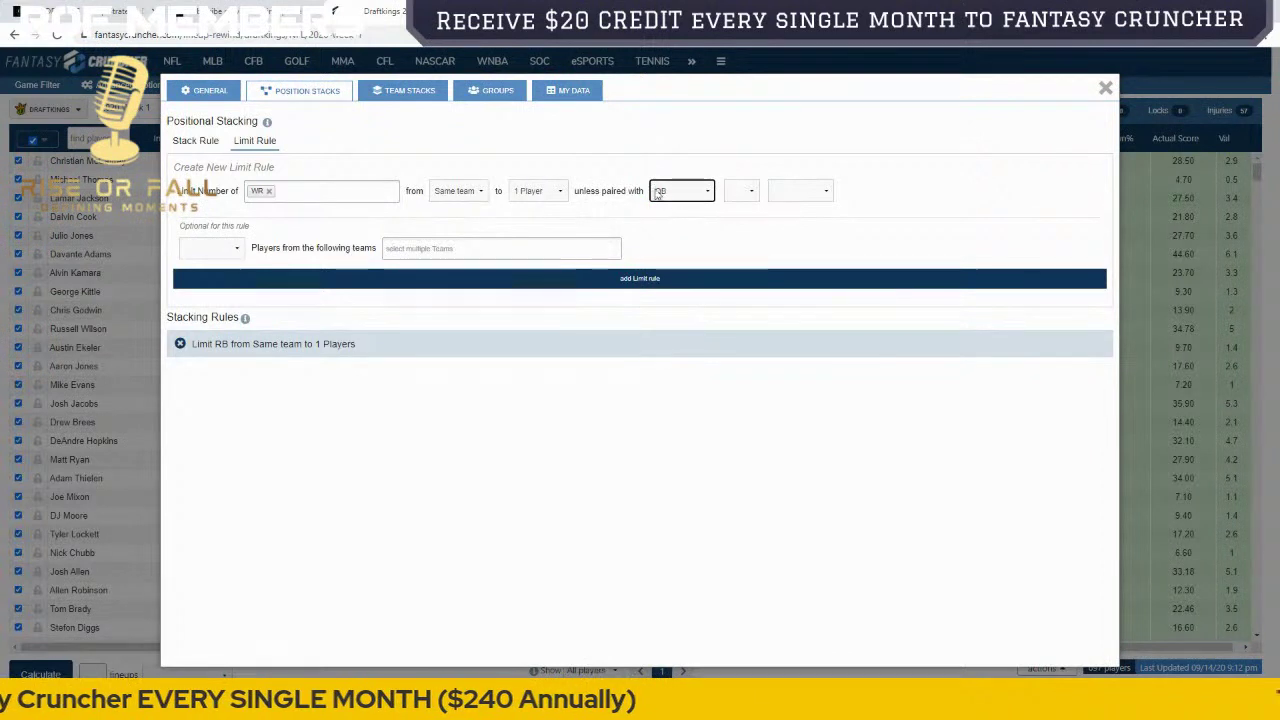
click(741, 191)
click(745, 217)
click(800, 191)
click(798, 226)
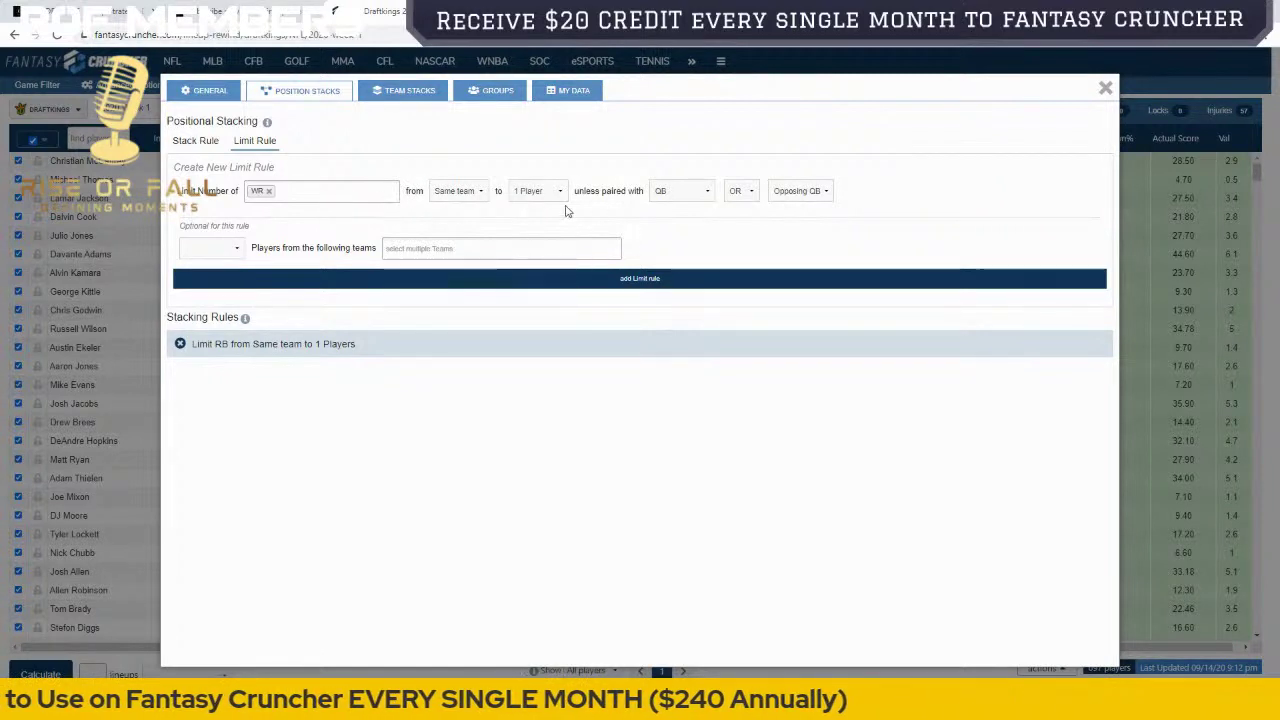
Step: Exclude CAR players from the WR limit rule and add the rule to the stacking rules
click(236, 250)
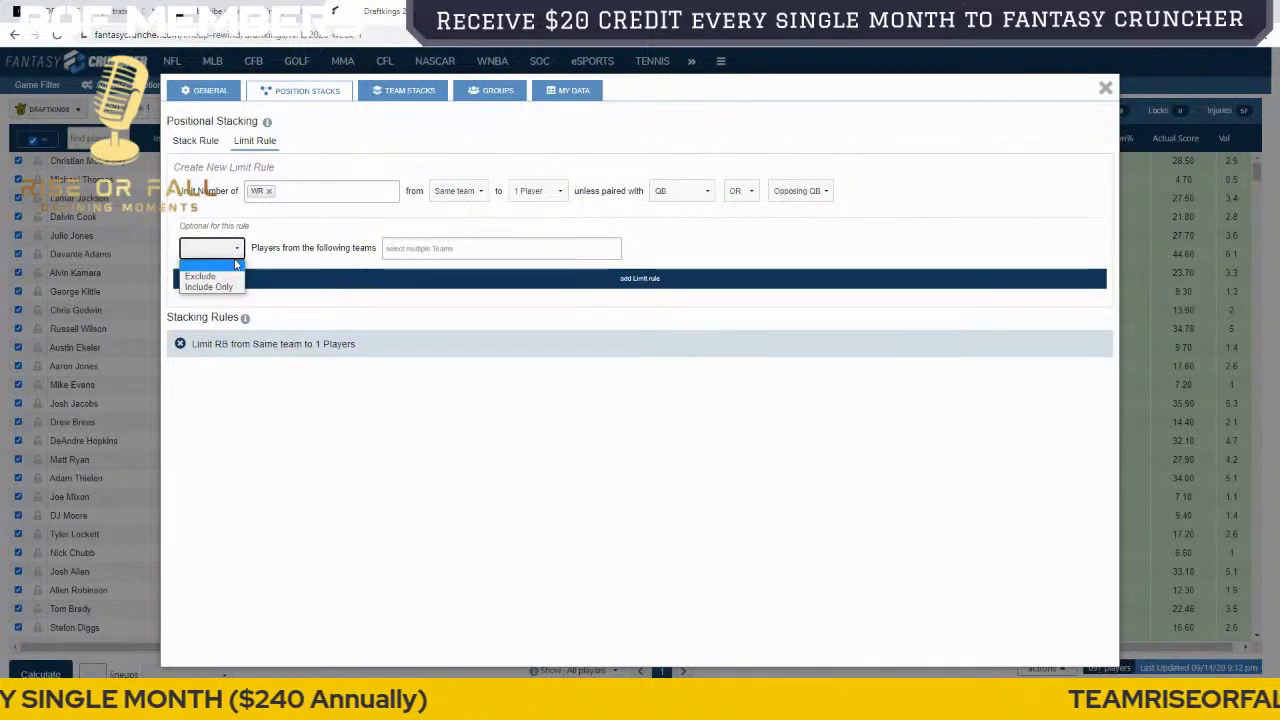
click(230, 278)
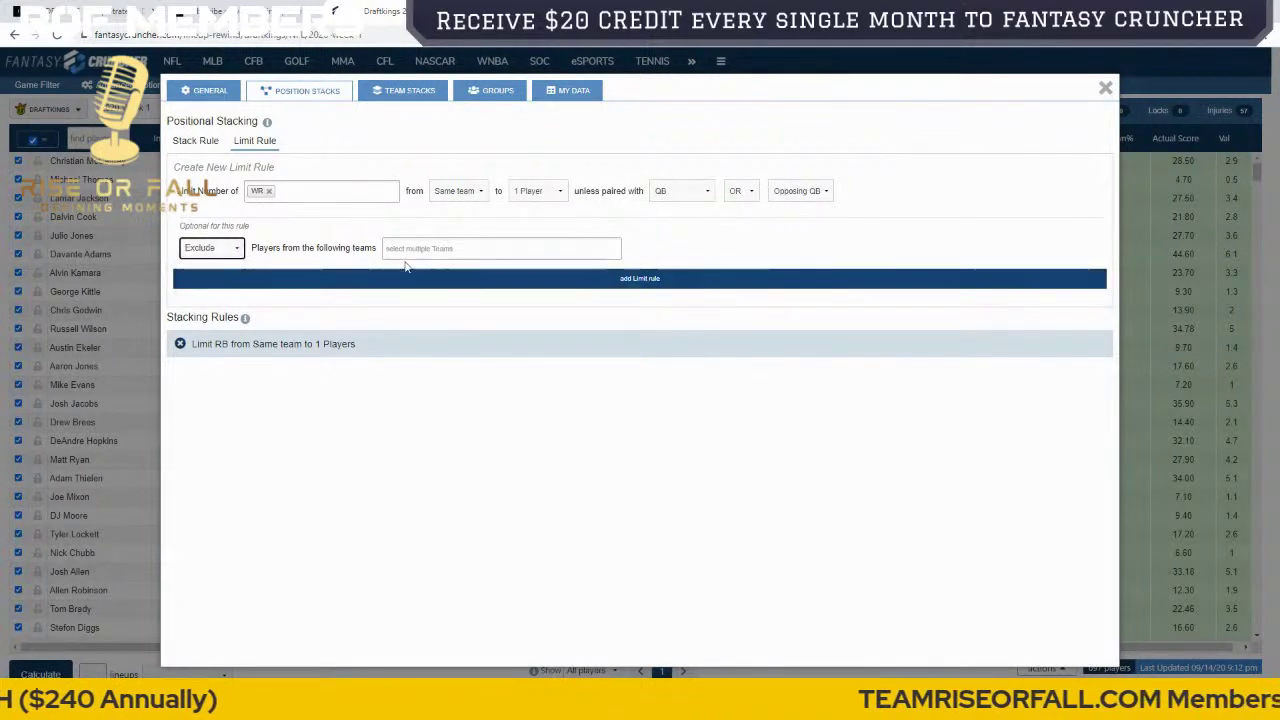
click(455, 248)
scroll(456, 320, down, 2)
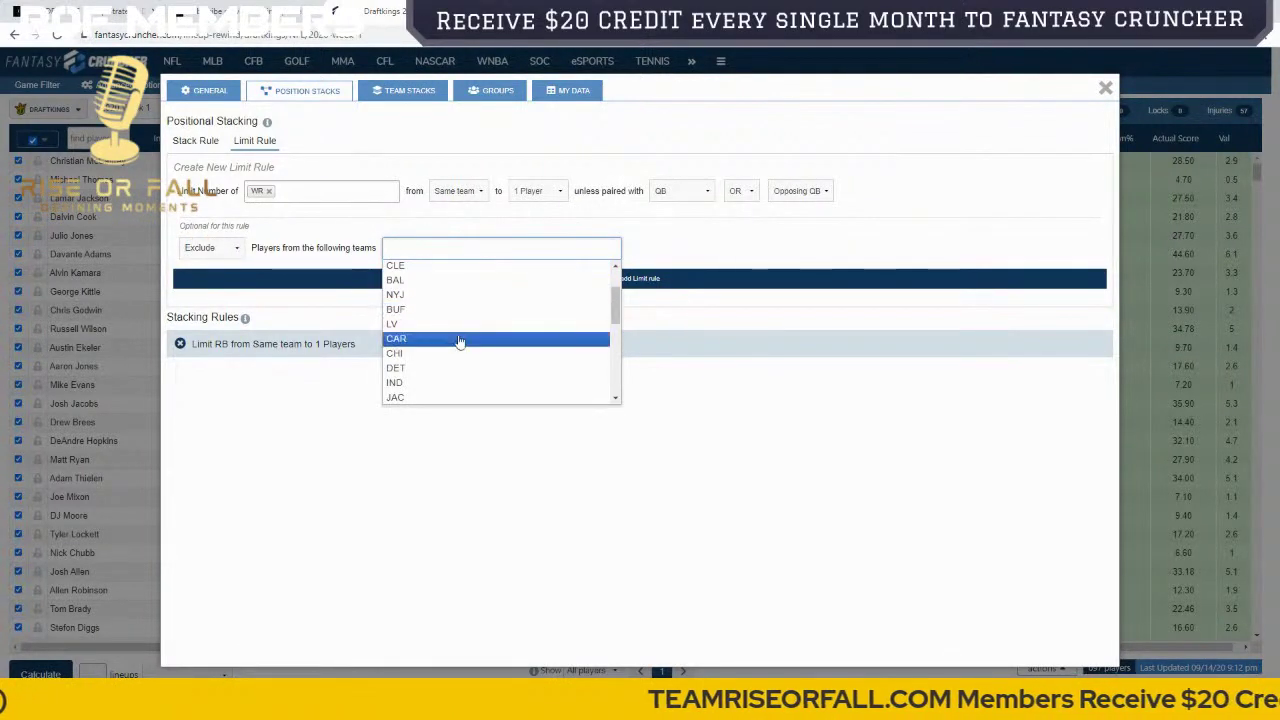
click(455, 339)
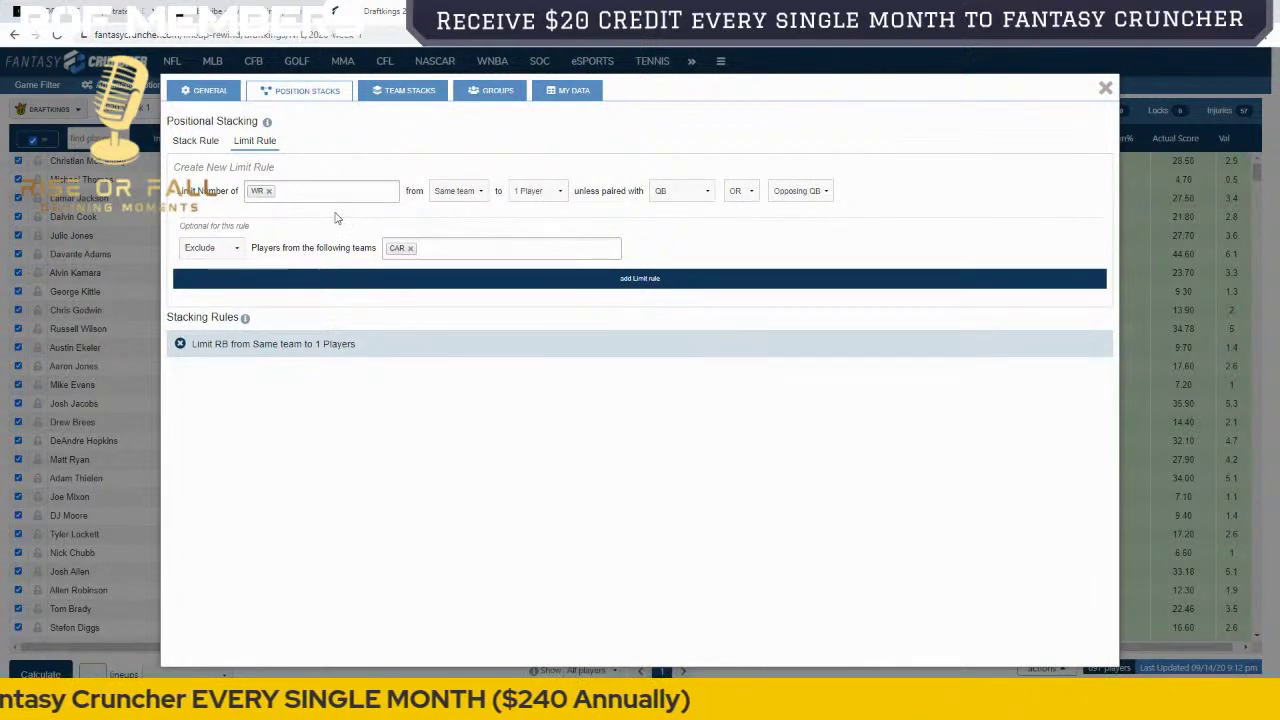
click(210, 250)
click(205, 286)
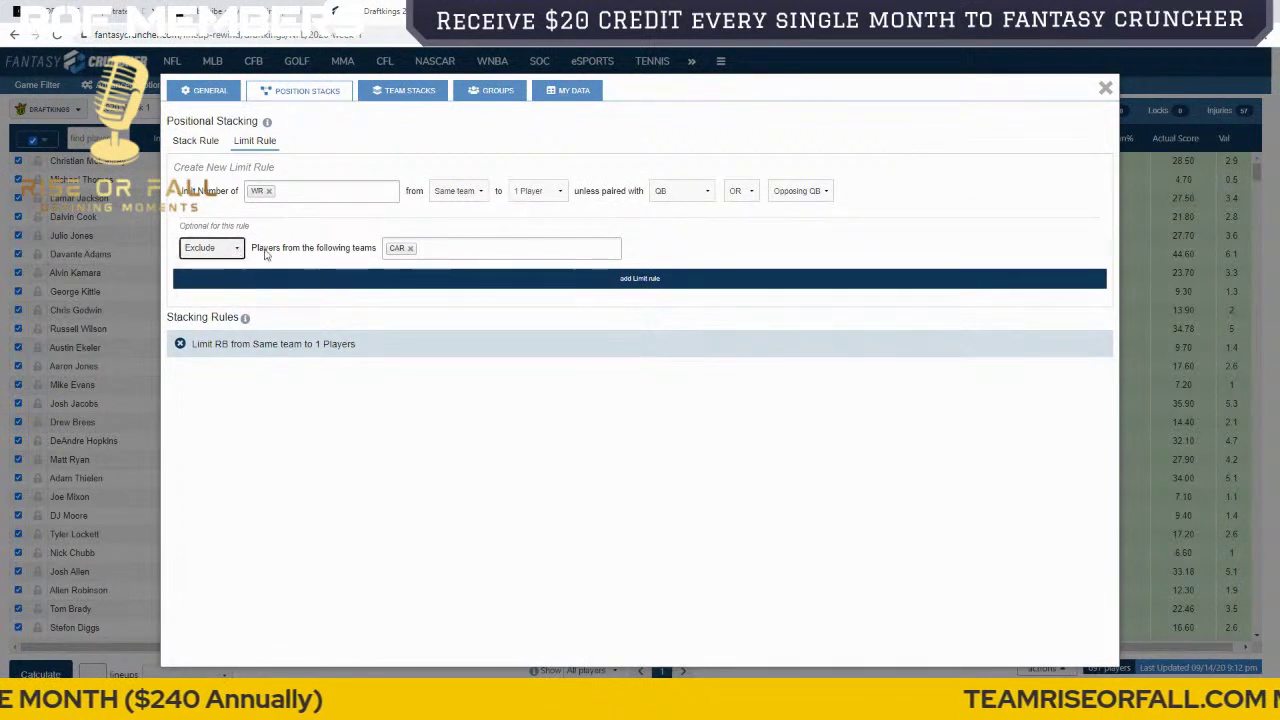
click(440, 279)
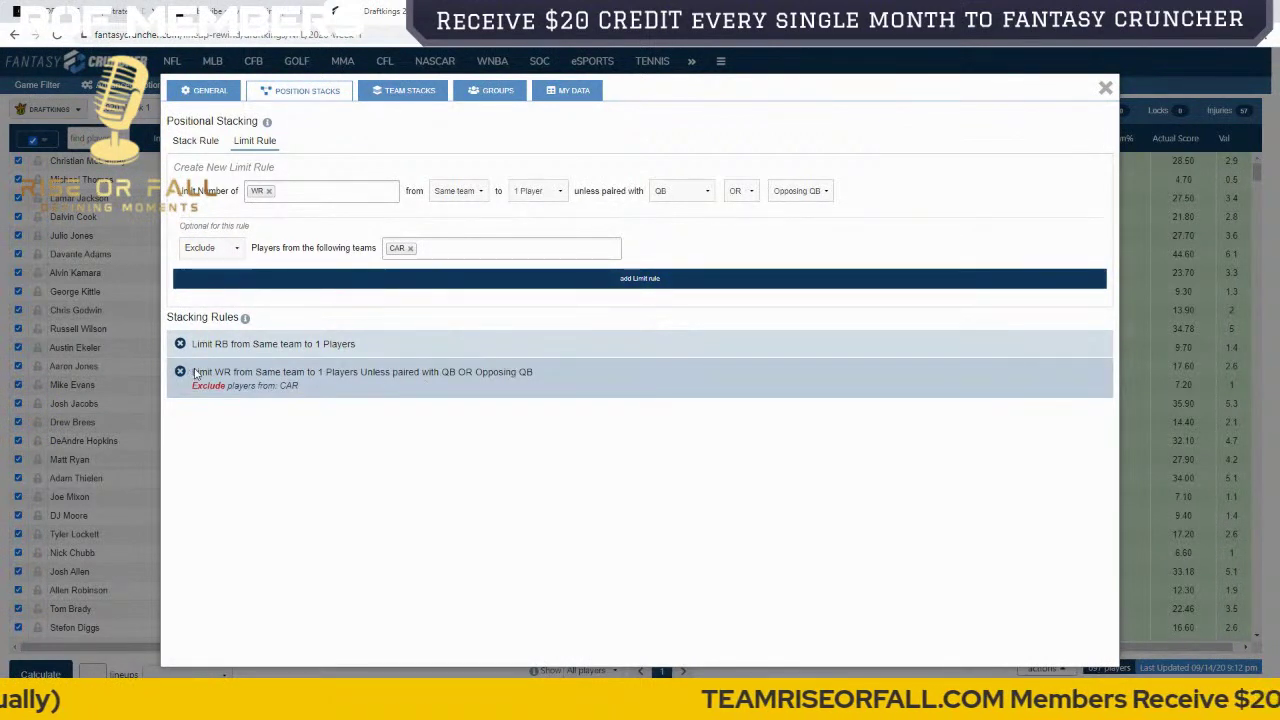
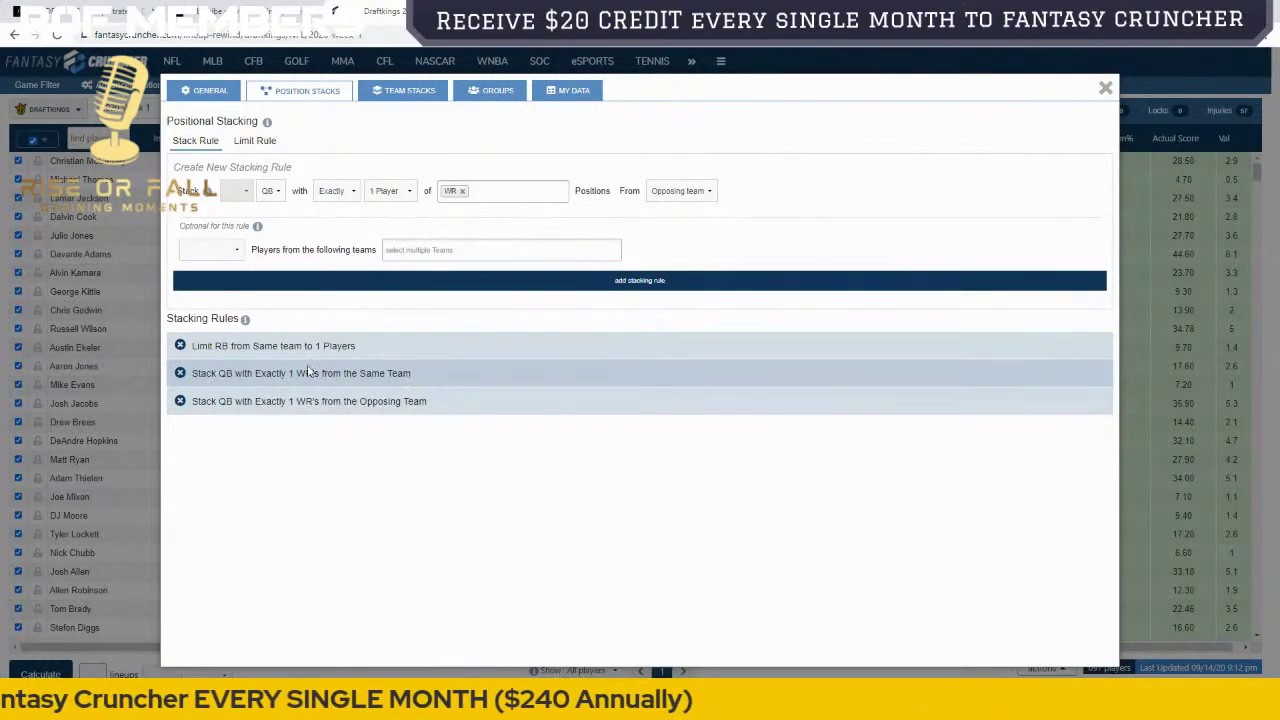
Step: Add a stacking rule pairing QB with at least 1 WR from the same team
click(350, 194)
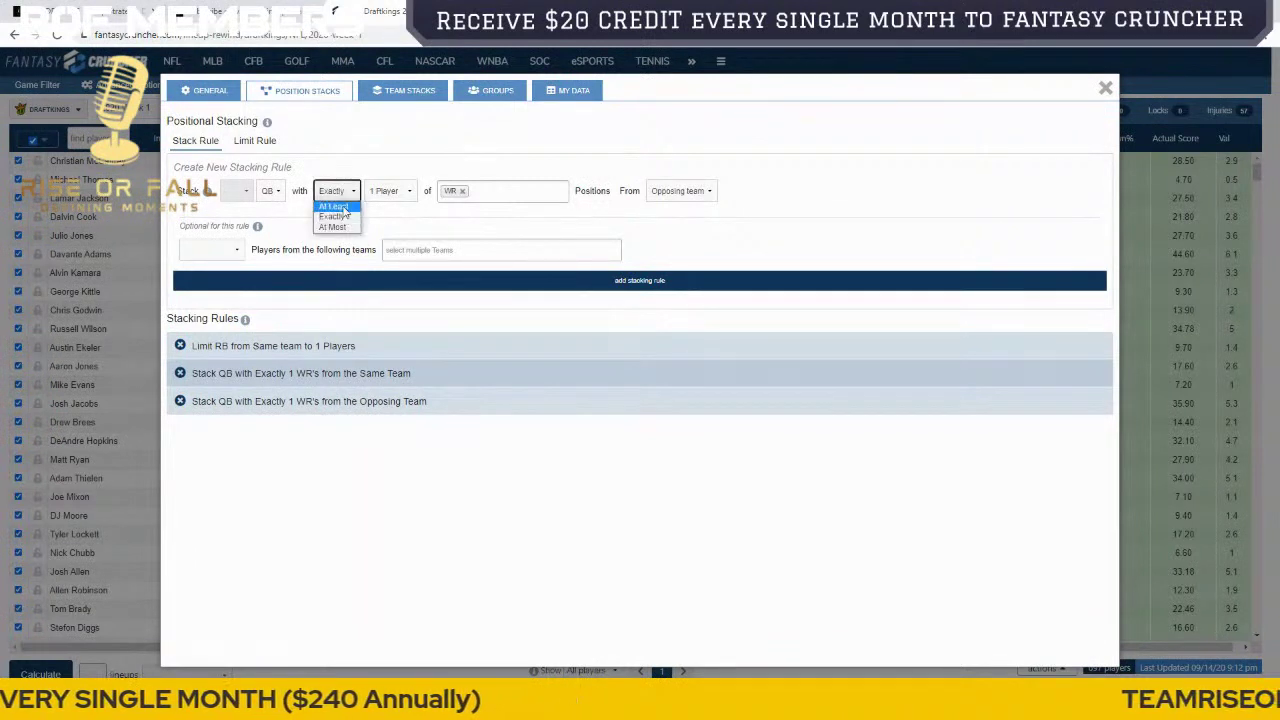
click(333, 206)
click(680, 191)
click(668, 206)
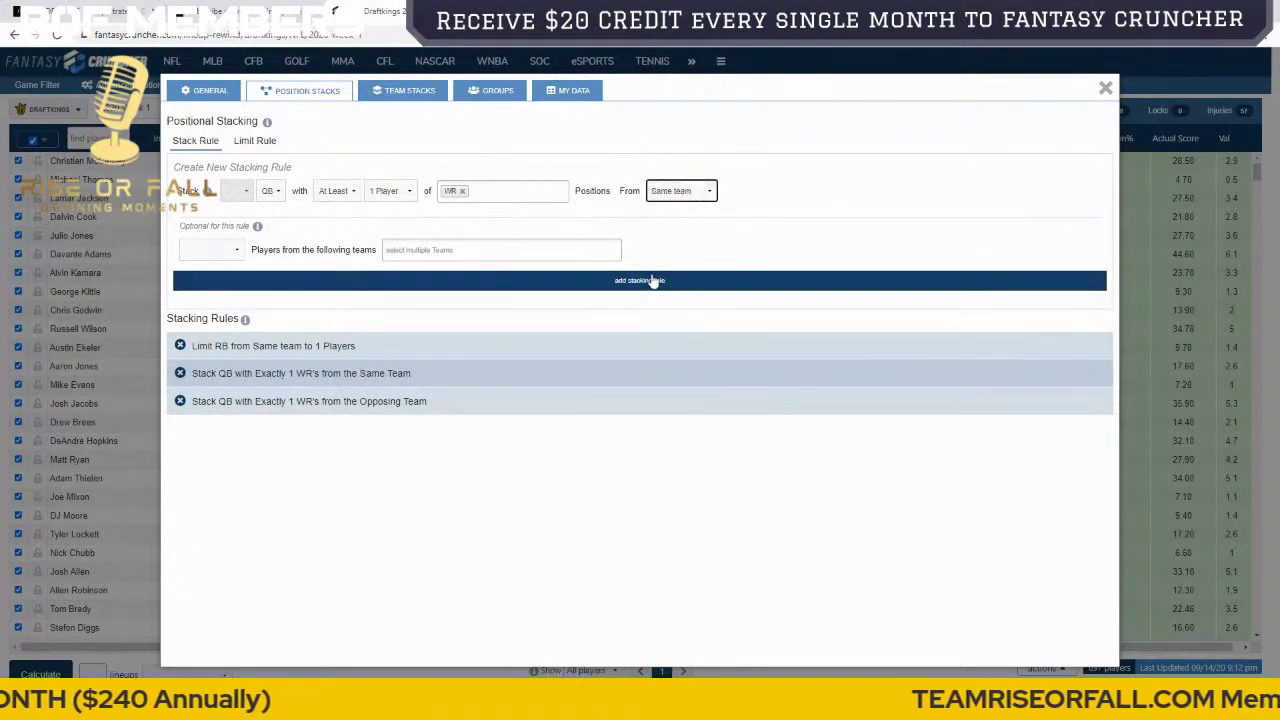
click(651, 279)
Step: Add TE alongside WR in the stack positions and add it as another same-team QB stacking rule
click(503, 190)
click(450, 253)
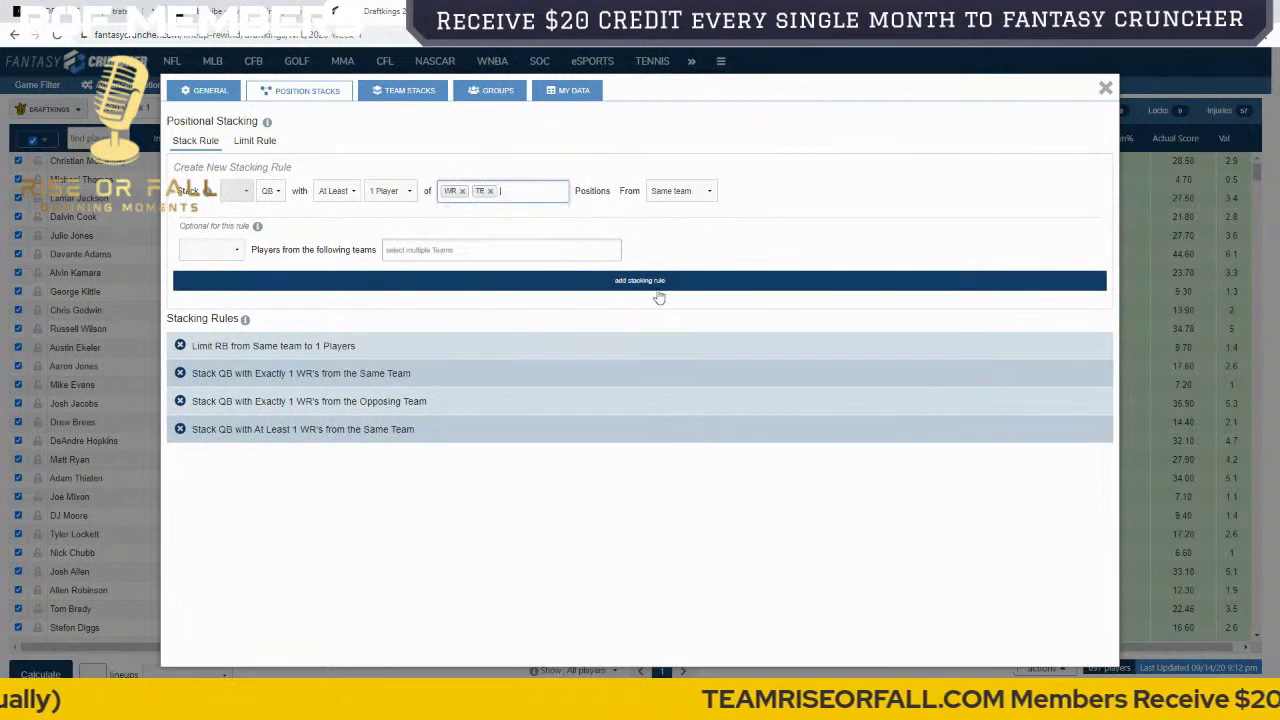
click(460, 281)
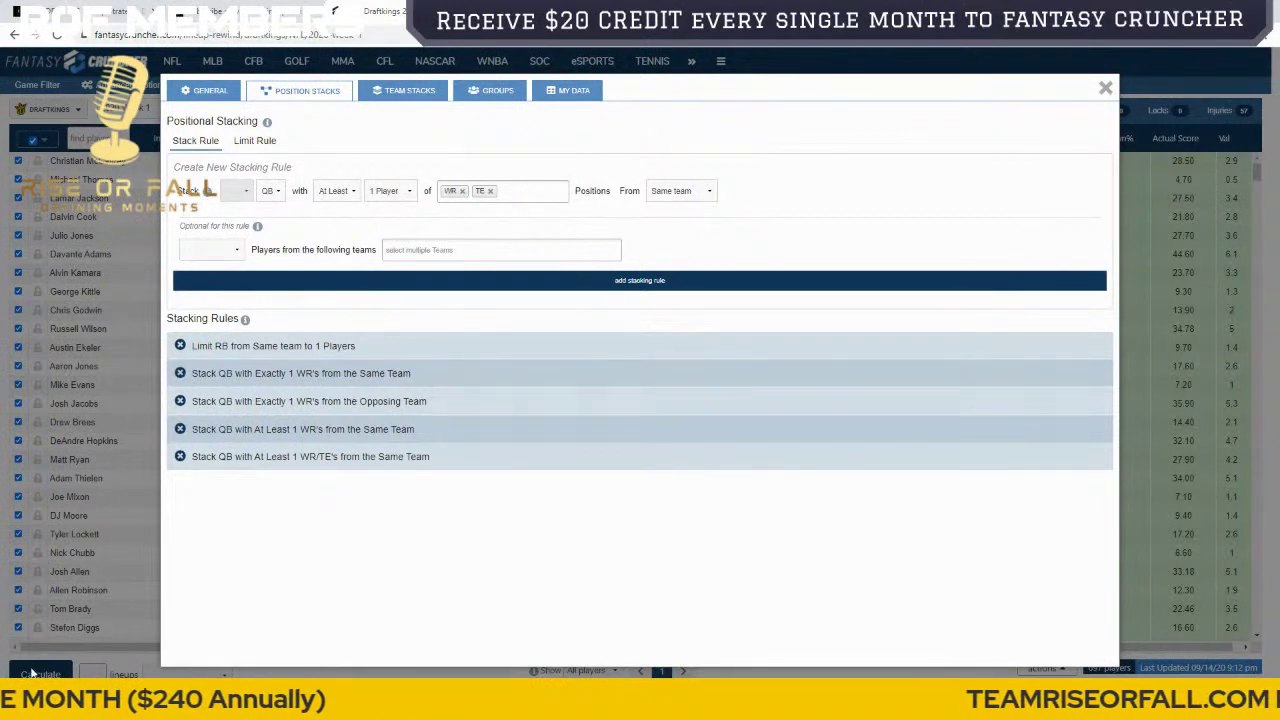
Step: Remove the two Exactly 1 WR stacking rules and the same-team At Least 1 WR rule
click(180, 373)
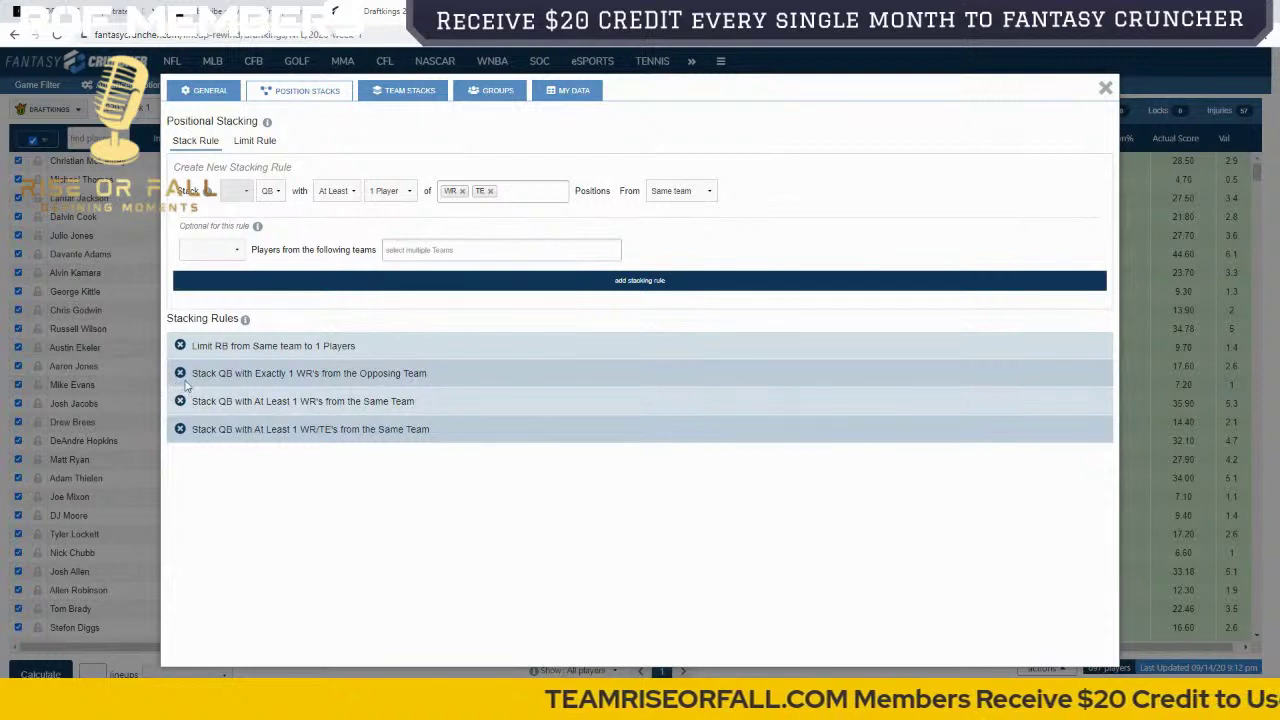
click(180, 373)
click(180, 373)
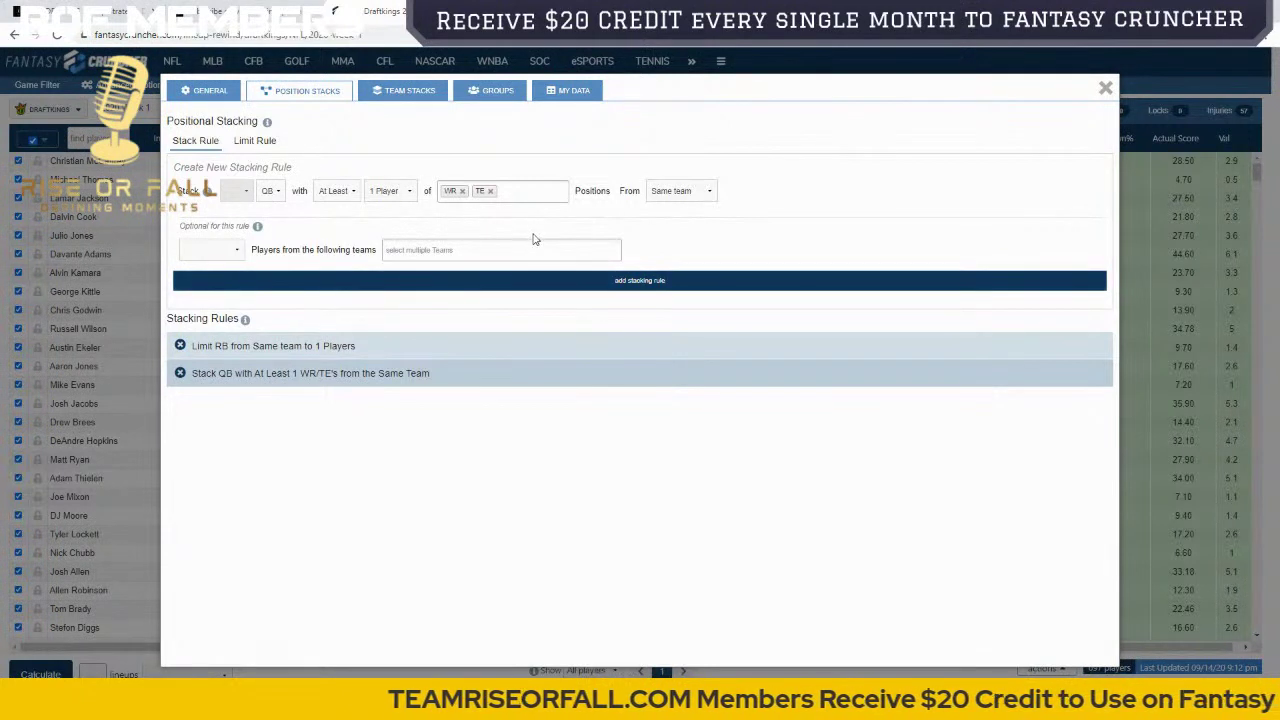
Step: Add a stacking rule pairing QB with at least 1 WR/TE from the opposing team, leaving only one same-team WR/TE rule
click(624, 281)
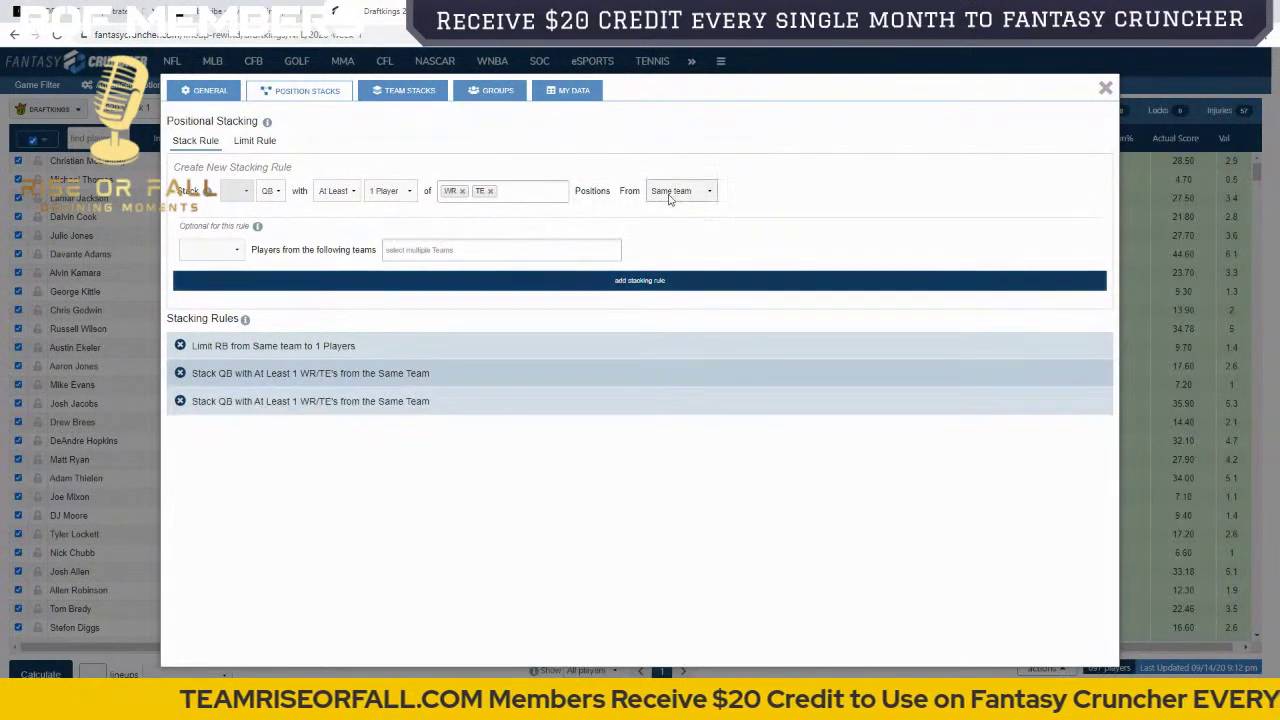
click(680, 191)
click(679, 215)
click(640, 280)
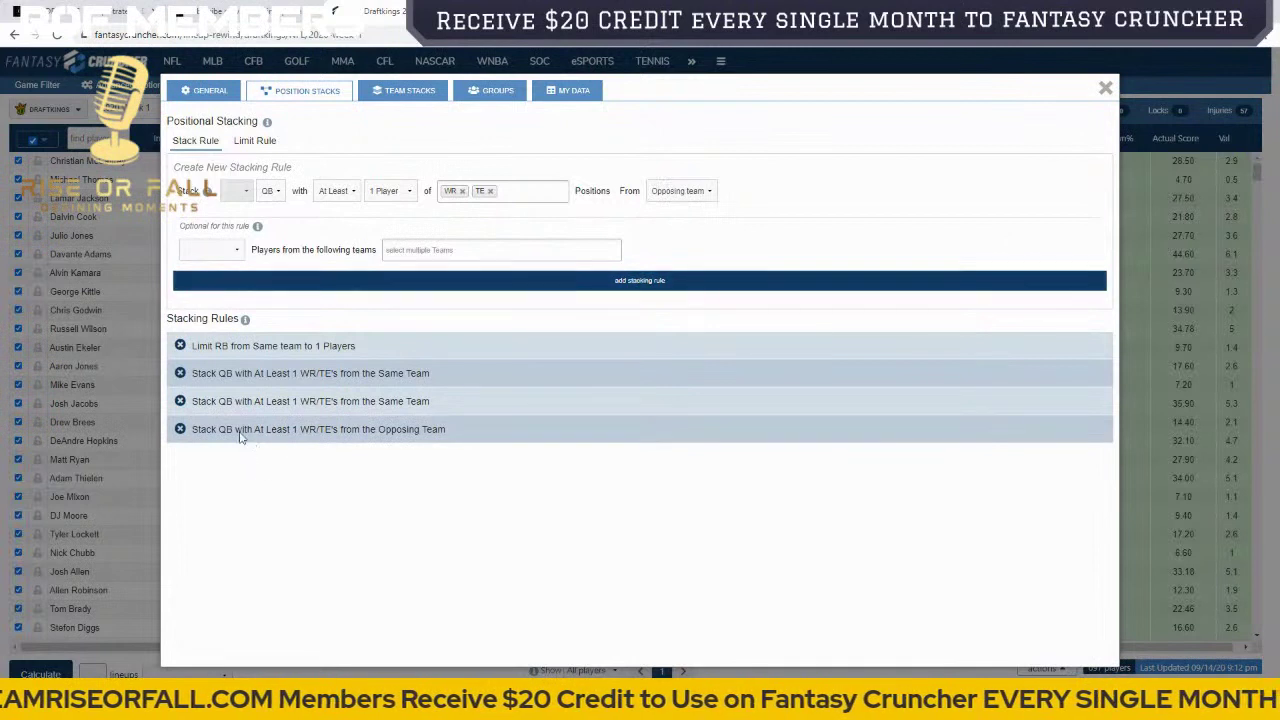
click(180, 373)
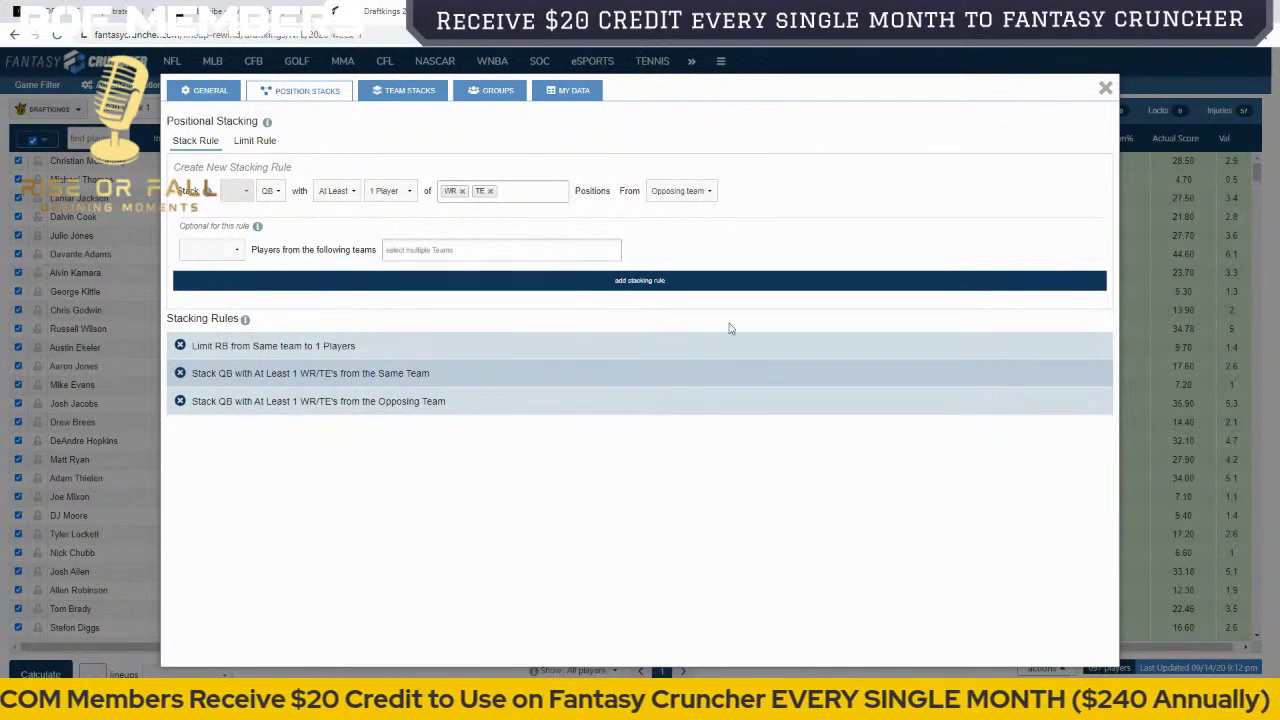
Step: Create a new team stack and examine the SEA team's players and stack combinations
click(437, 95)
click(225, 120)
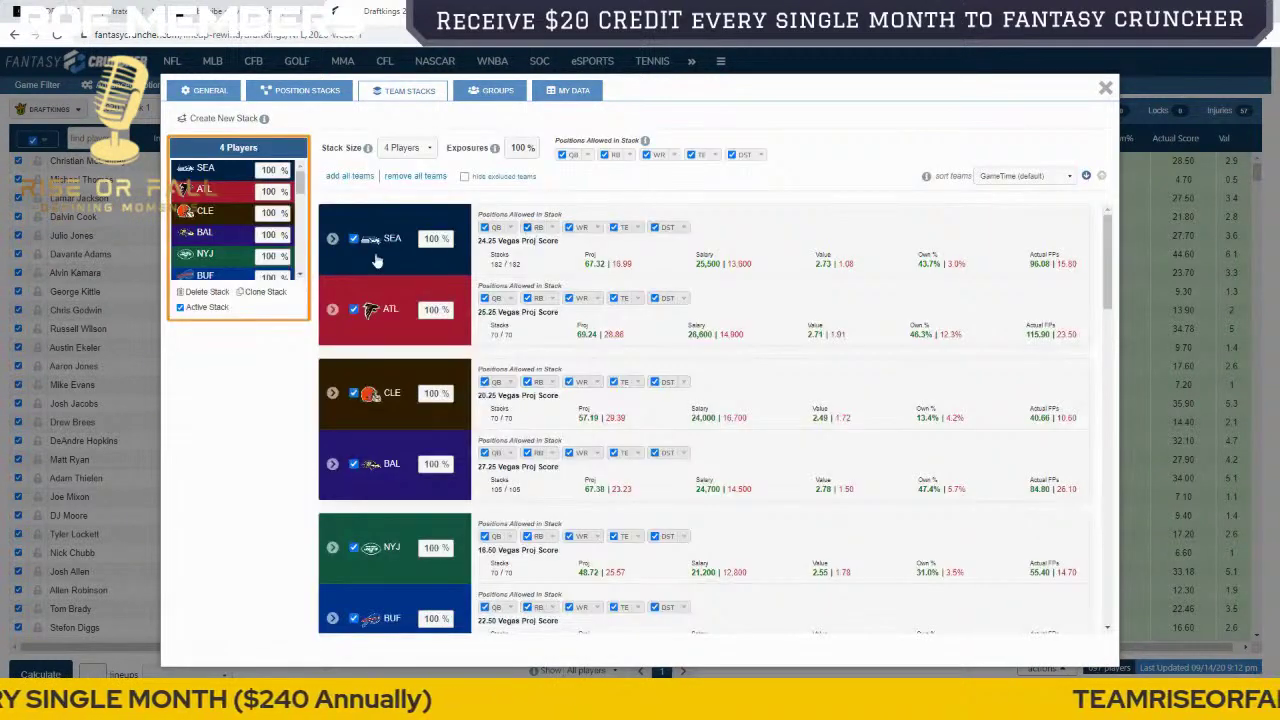
click(331, 241)
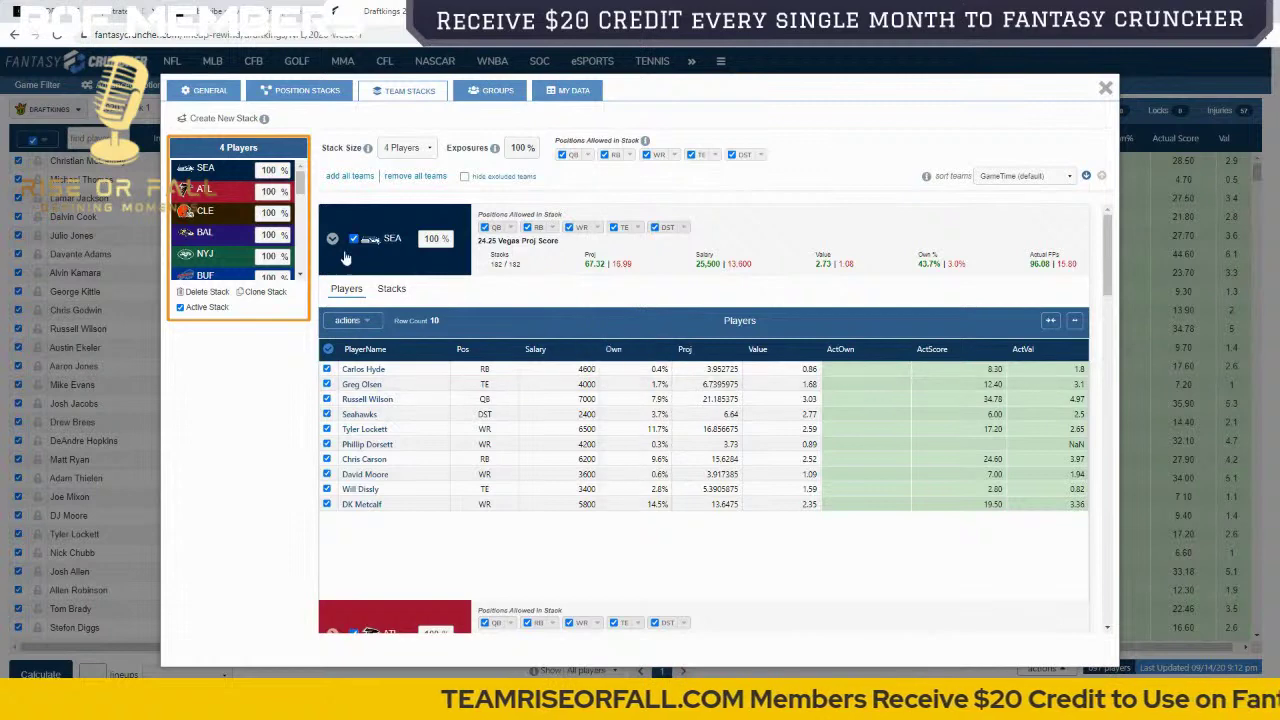
click(378, 290)
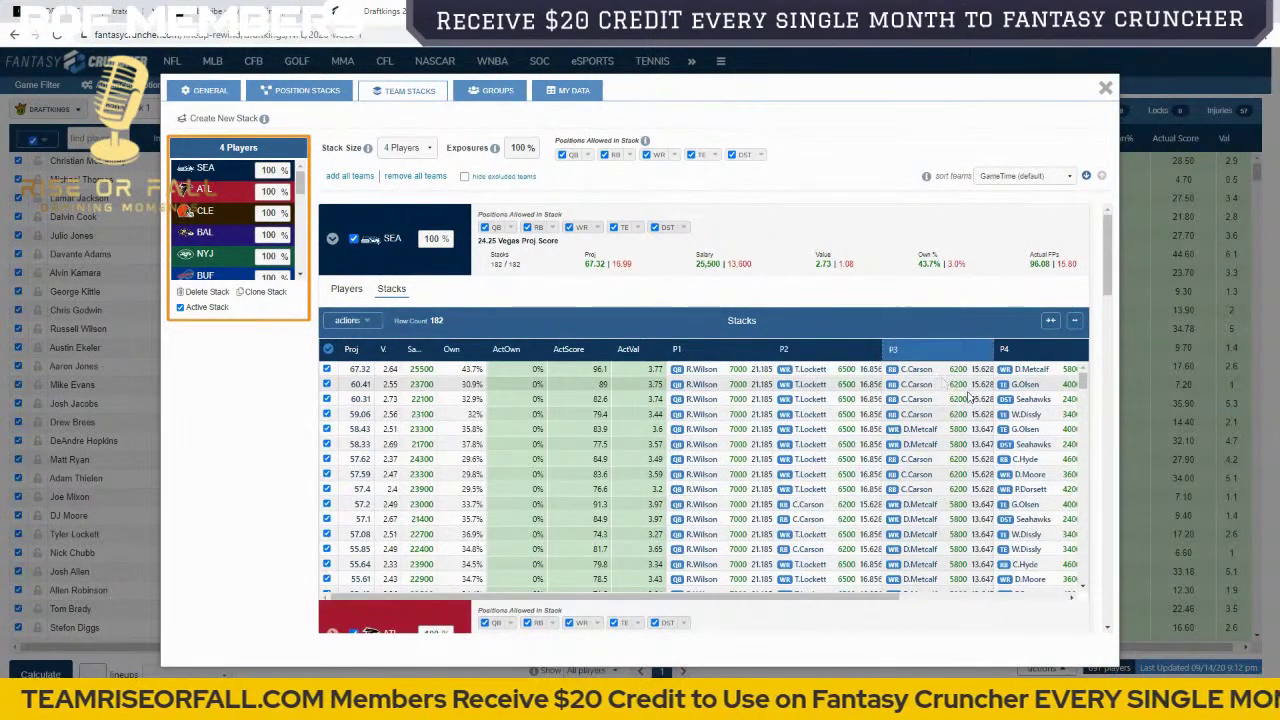
click(368, 324)
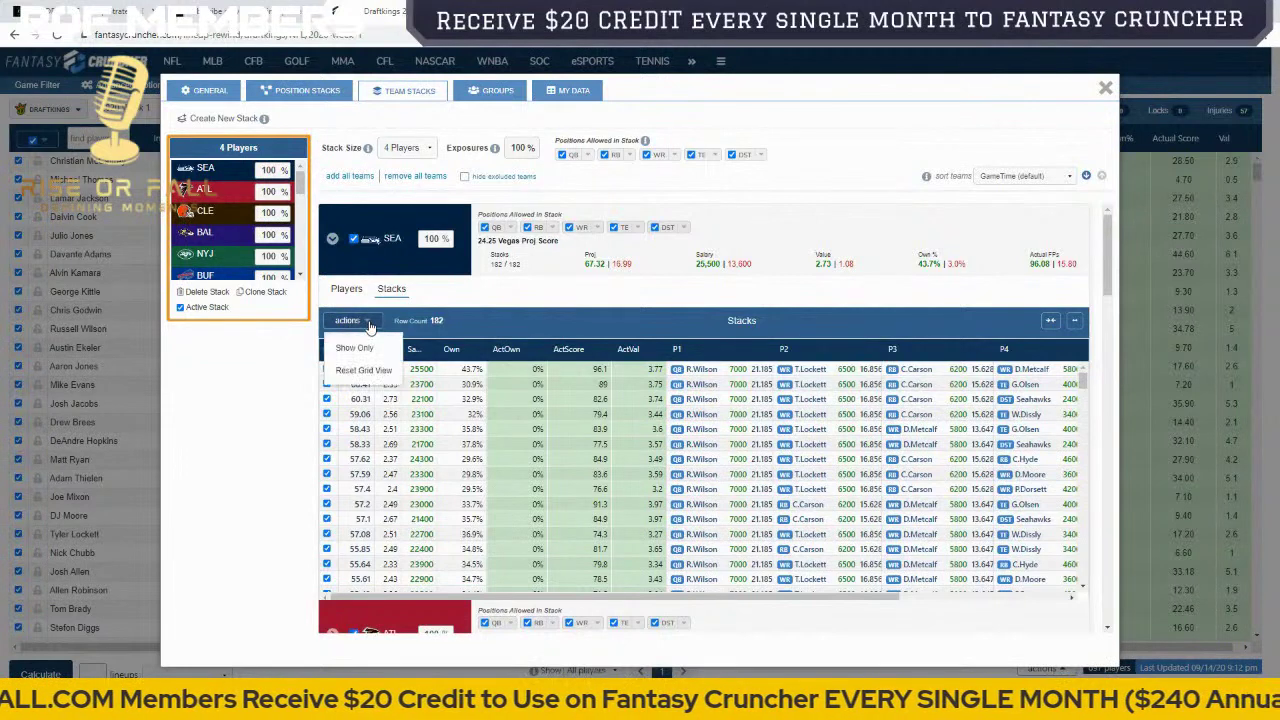
click(346, 289)
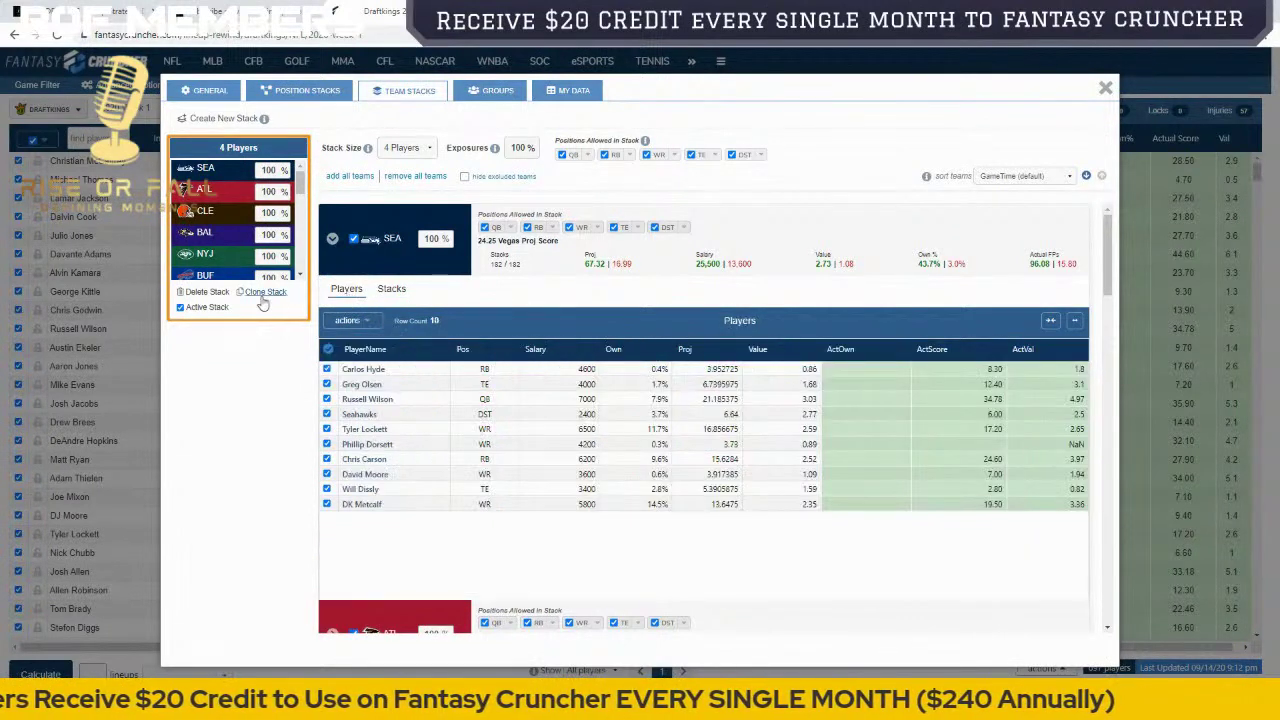
Step: Delete the new team stack completely
click(205, 291)
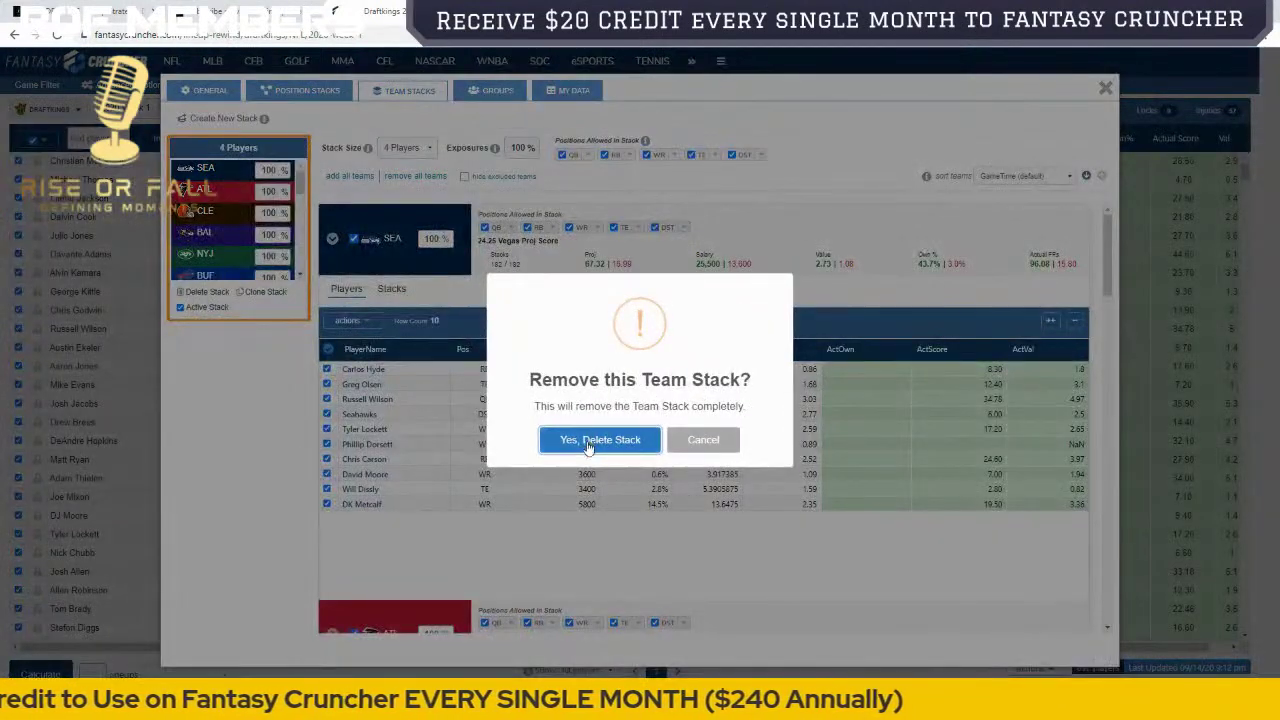
click(565, 441)
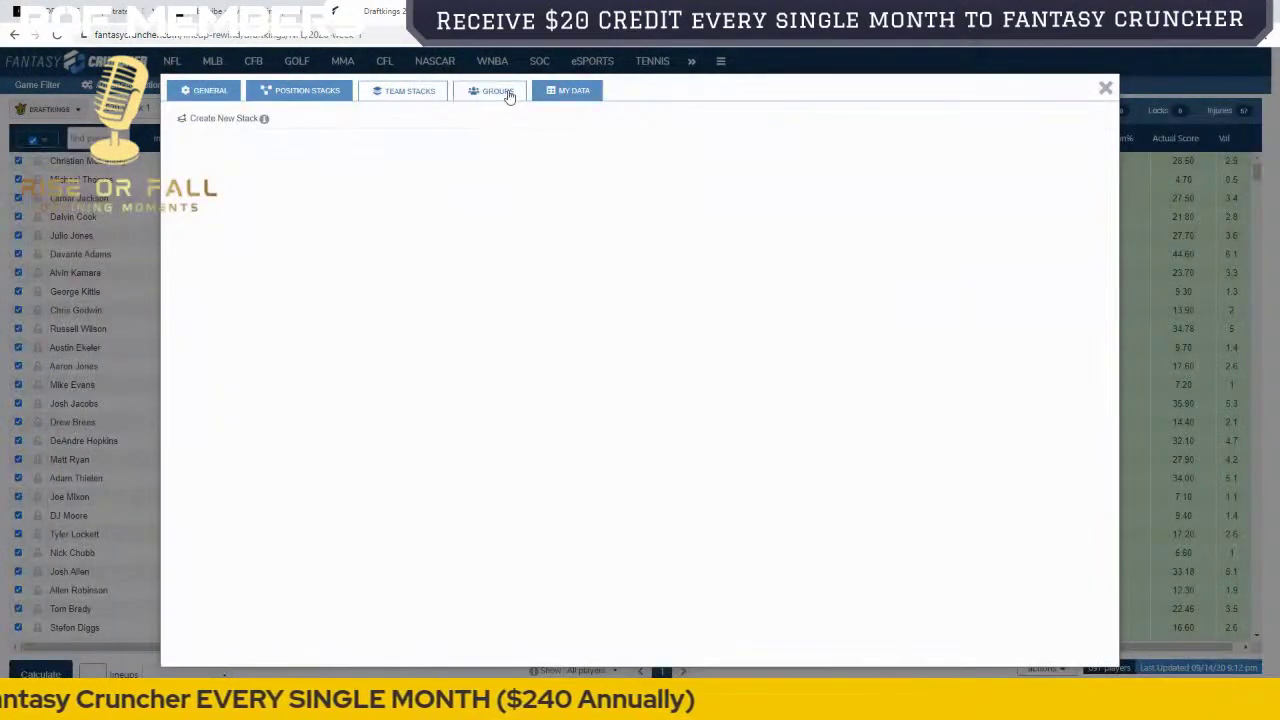
Step: Create a new player group with TB quarterback Tom Brady as its key player
click(494, 93)
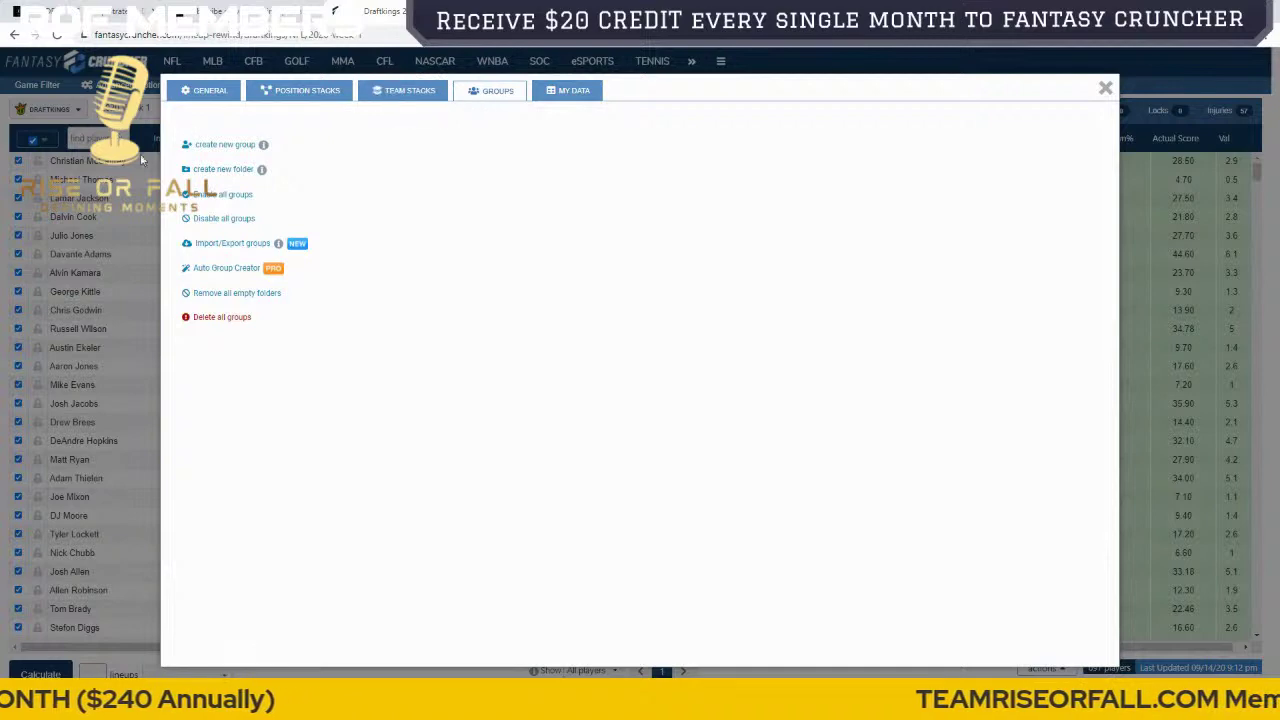
click(246, 146)
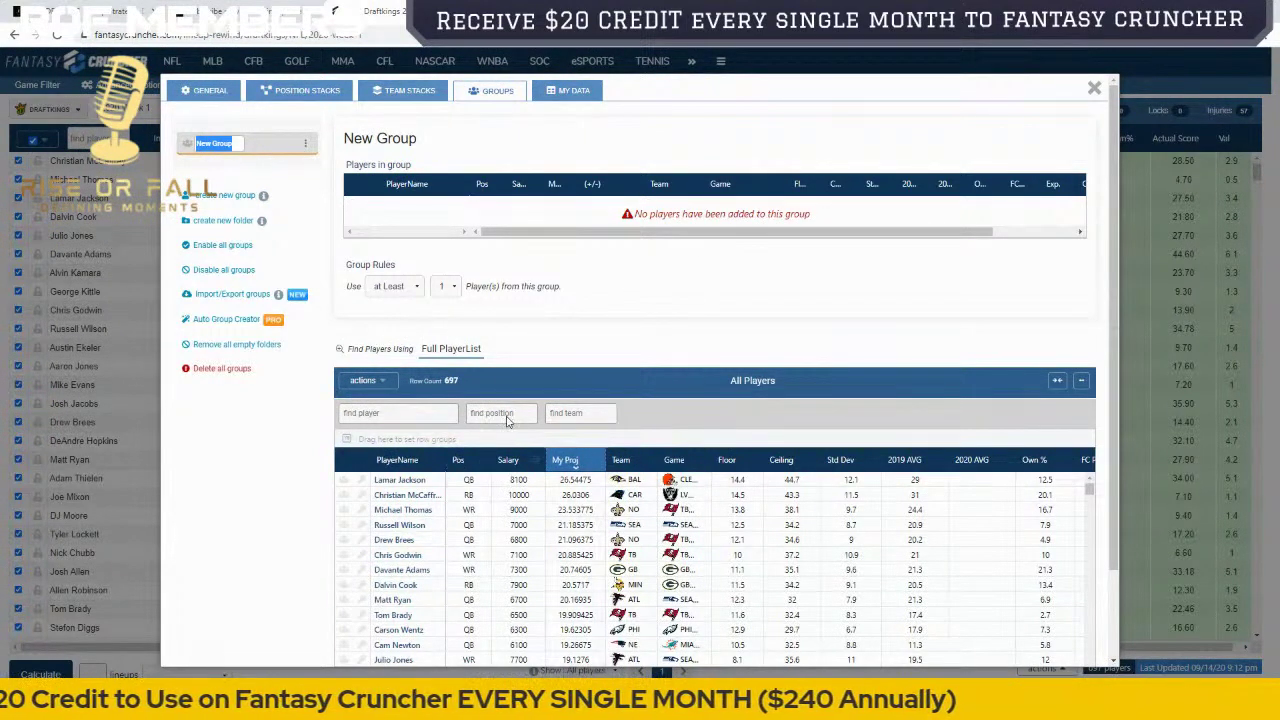
click(580, 415)
text(t)
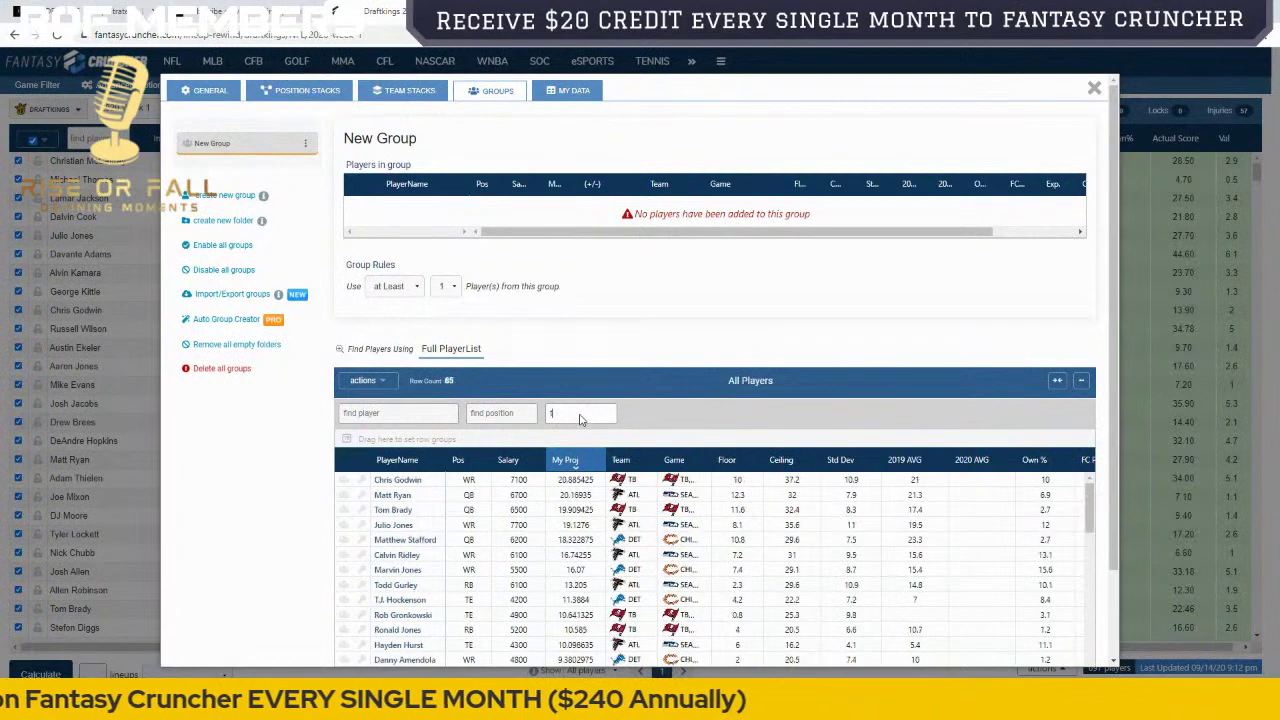
text(b)
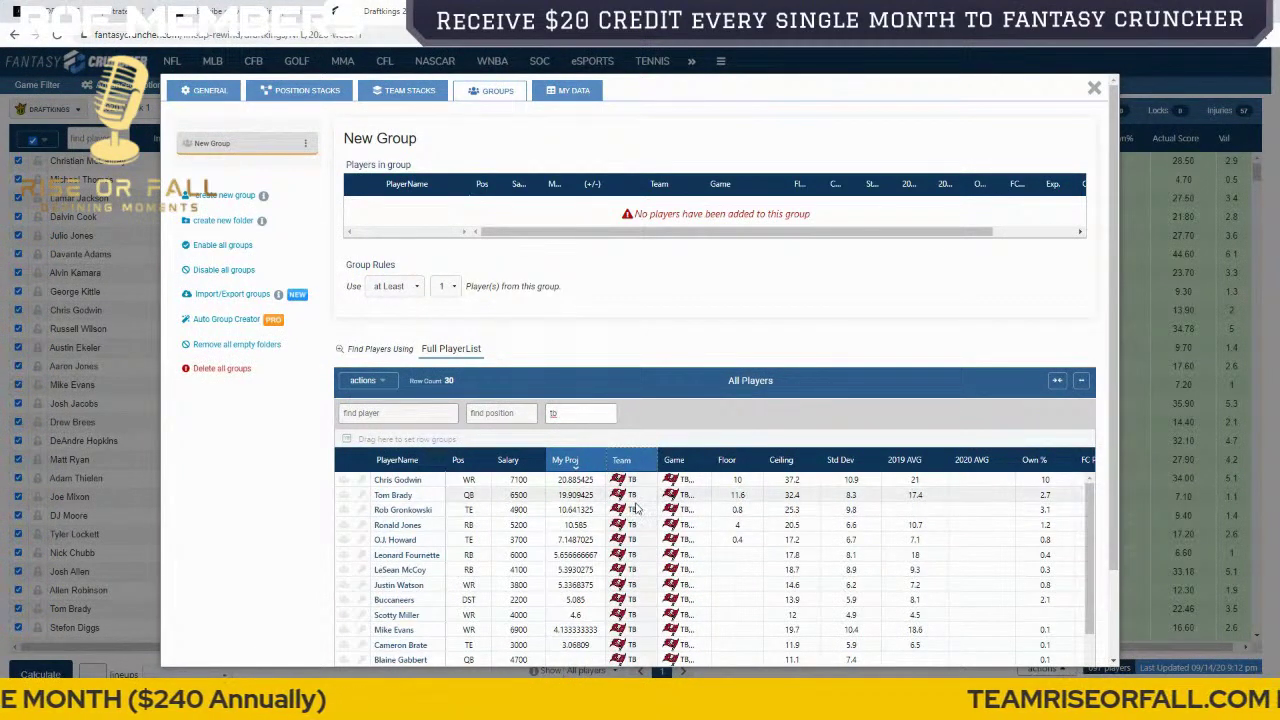
scroll(642, 507, down, 1)
scroll(690, 494, up, 1)
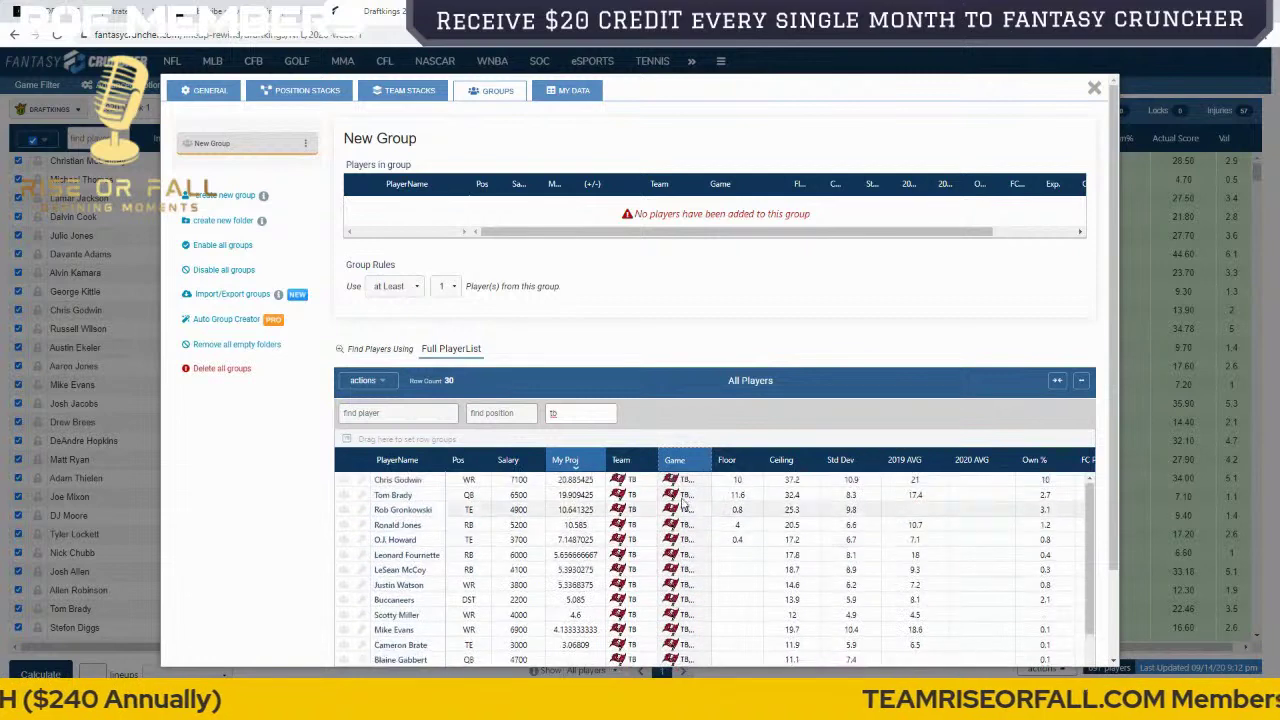
click(361, 497)
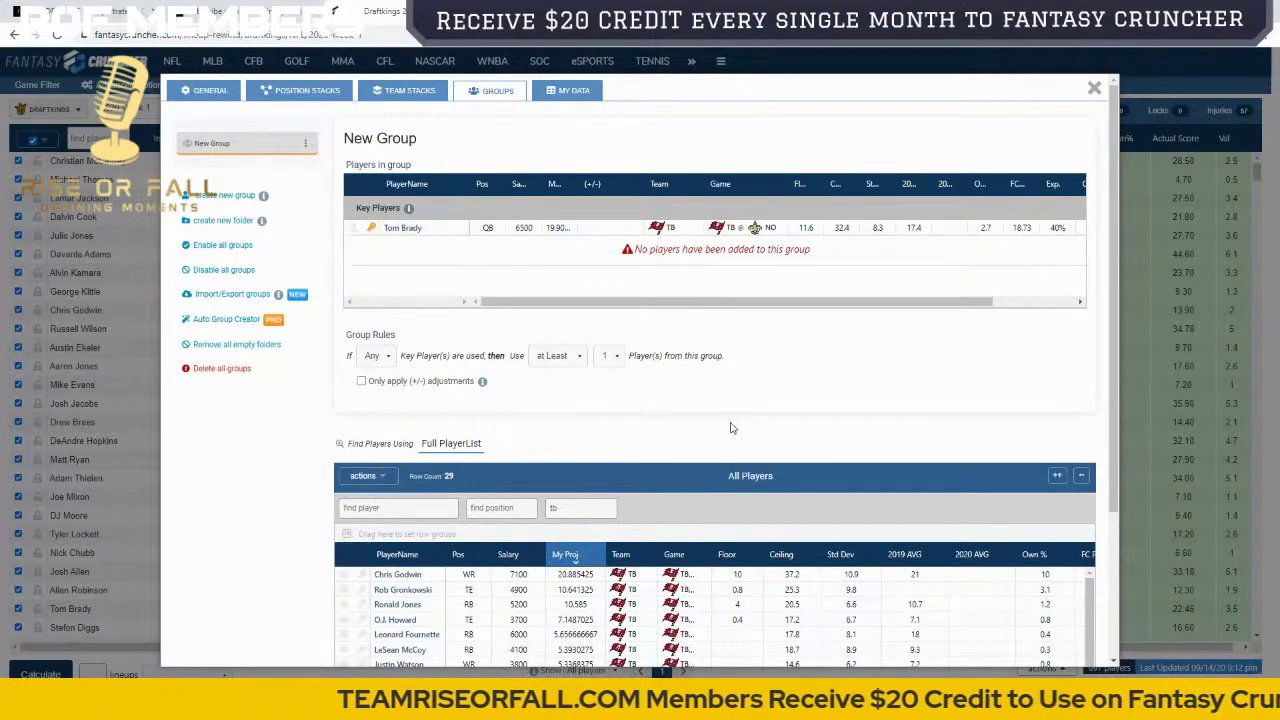
Step: Add TB receivers Chris Godwin and Mike Evans and tight end Rob Gronkowski to the group as regular players
scroll(730, 428, down, 2)
scroll(735, 425, up, 1)
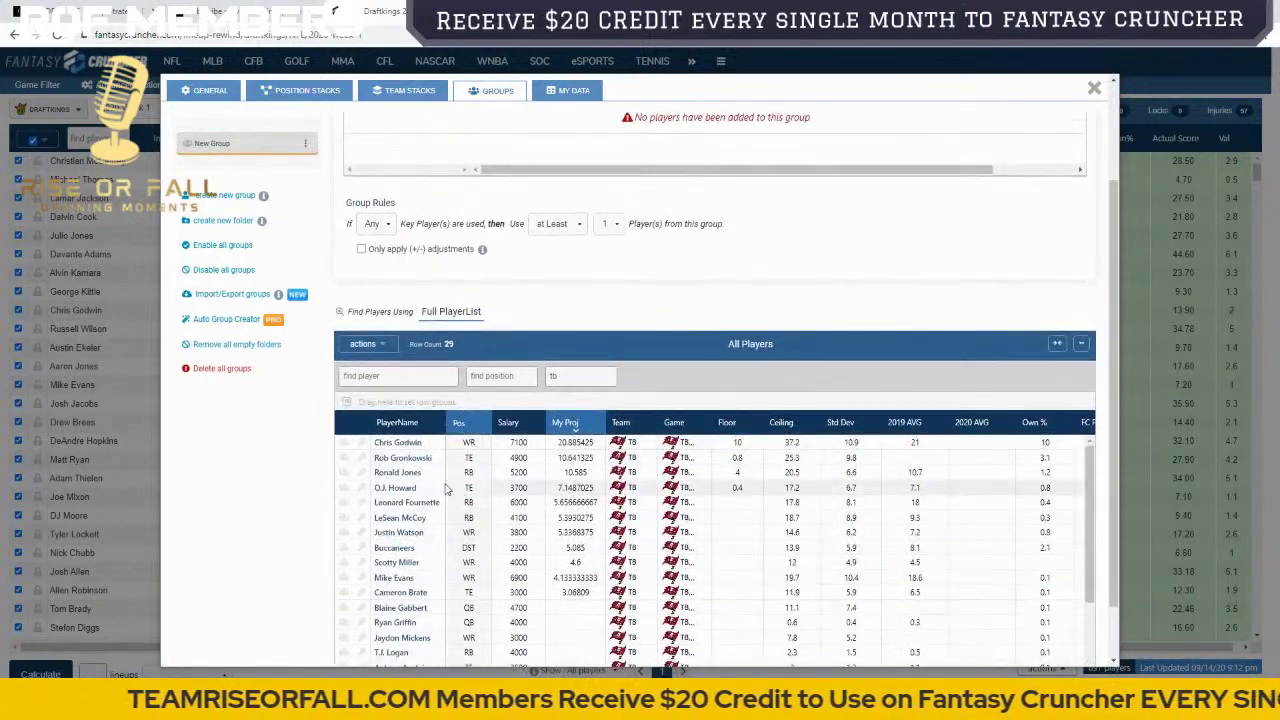
click(343, 445)
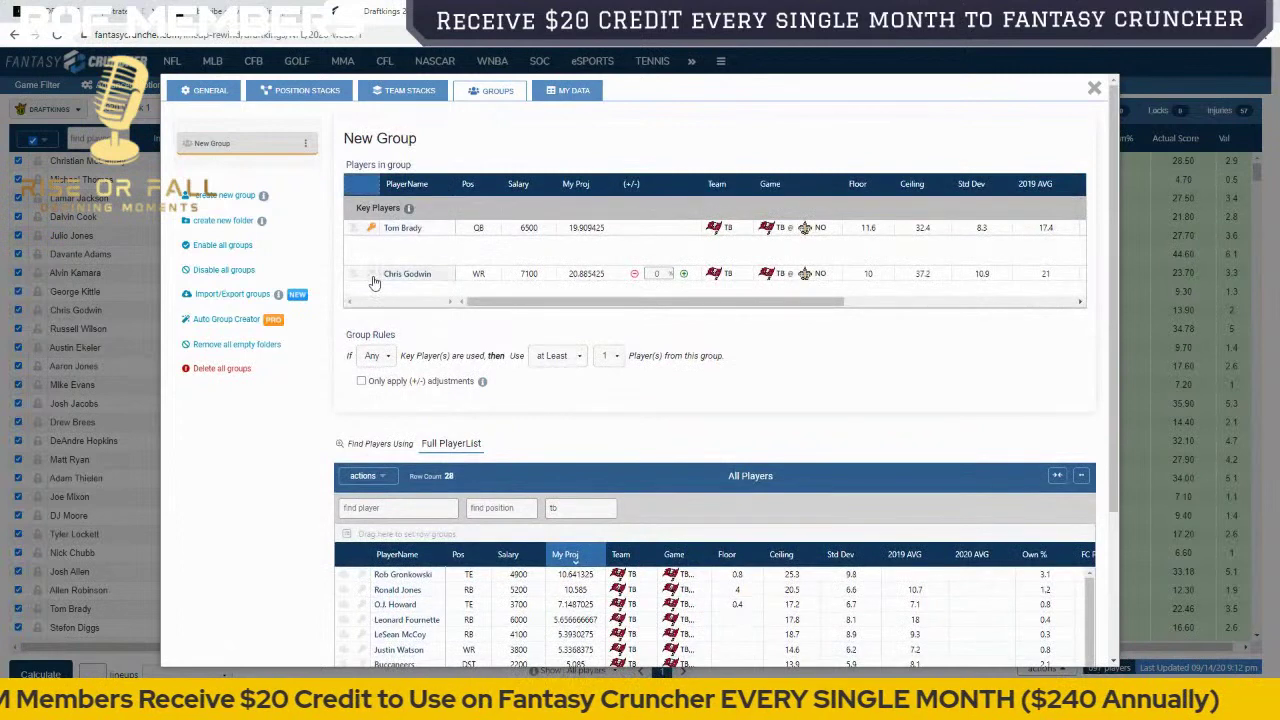
scroll(666, 406, down, 3)
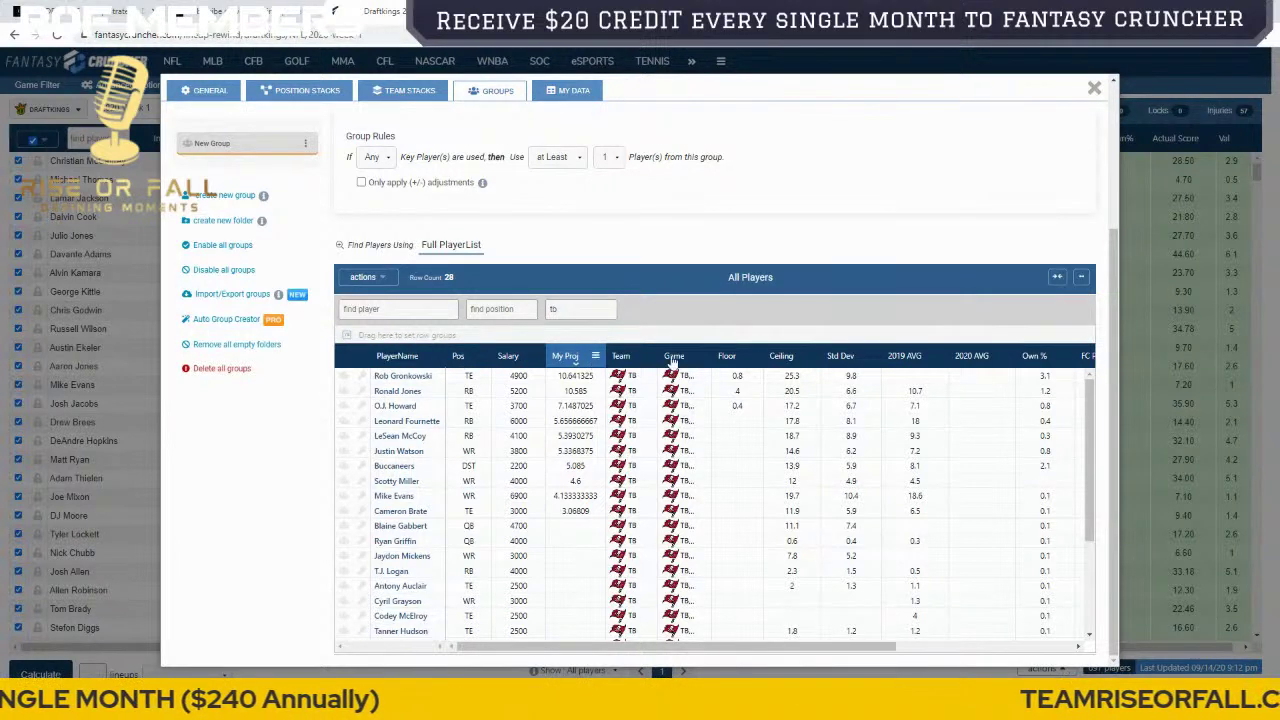
click(572, 357)
scroll(450, 500, up, 1)
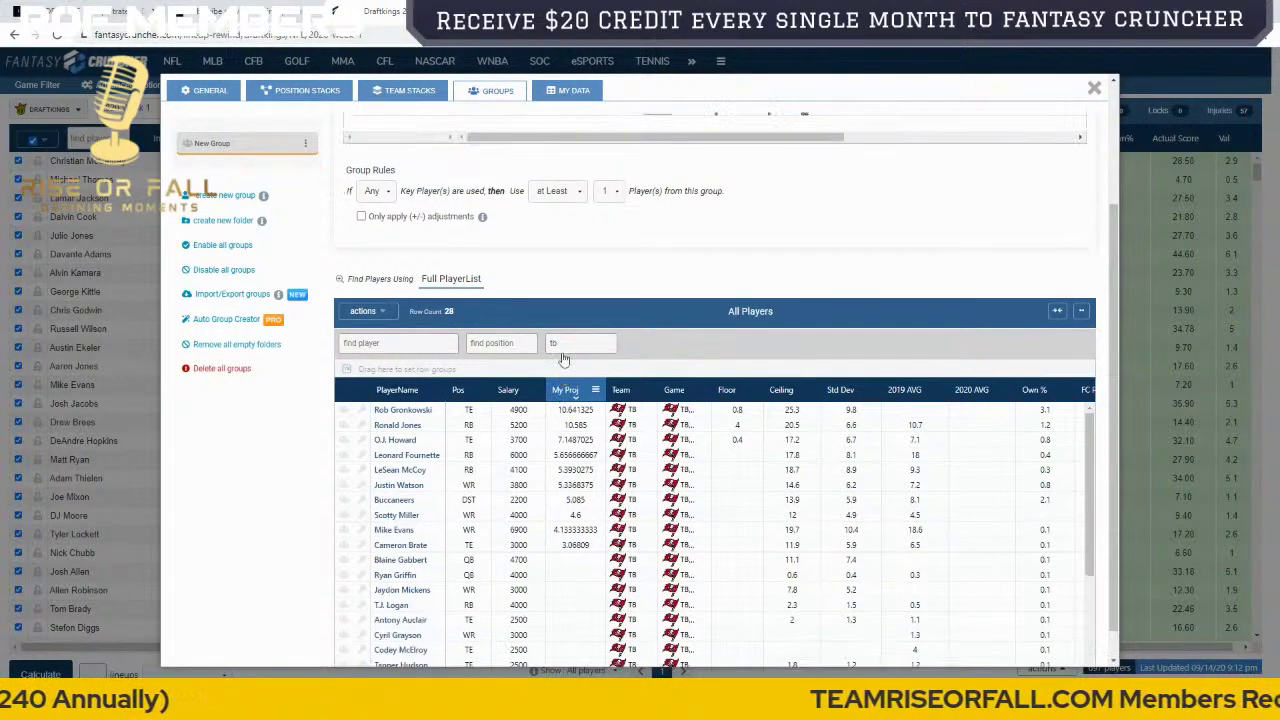
click(344, 562)
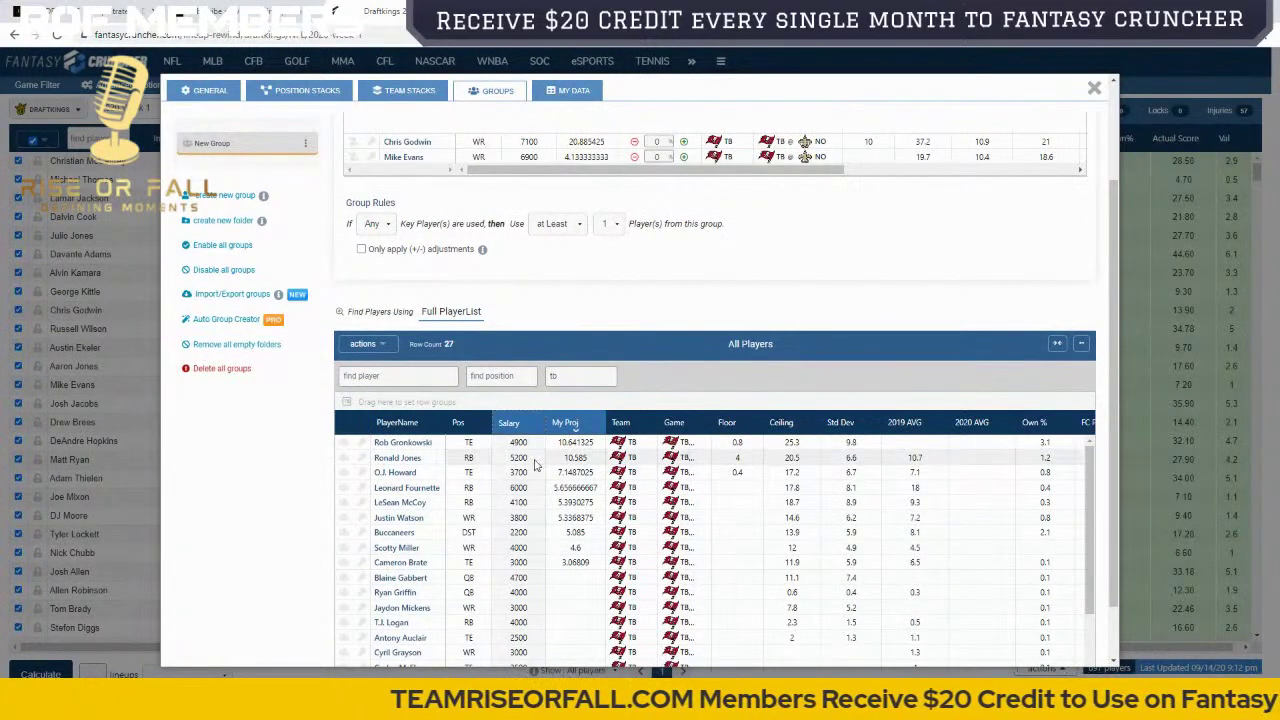
click(344, 442)
Step: Set the group's player adjustments to 25% for Chris Godwin, 17% for Rob Gronkowski and -10% for Mike Evans
scroll(627, 474, up, 2)
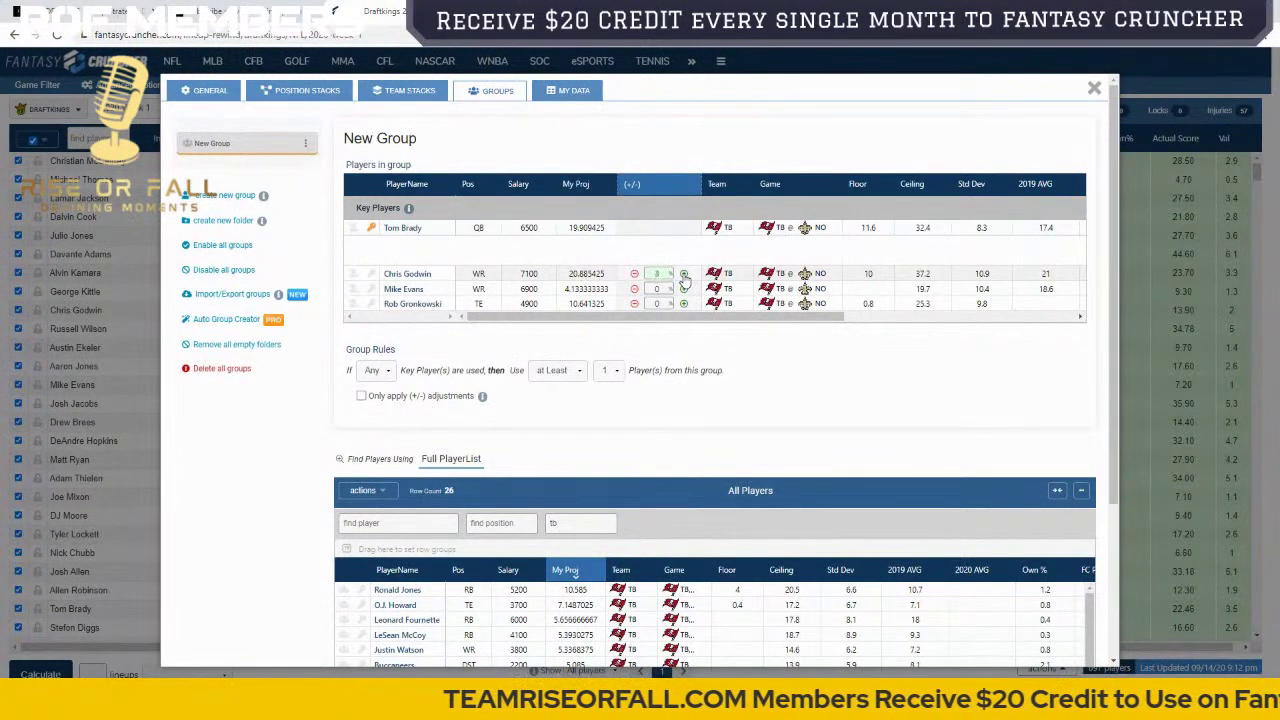
click(683, 274)
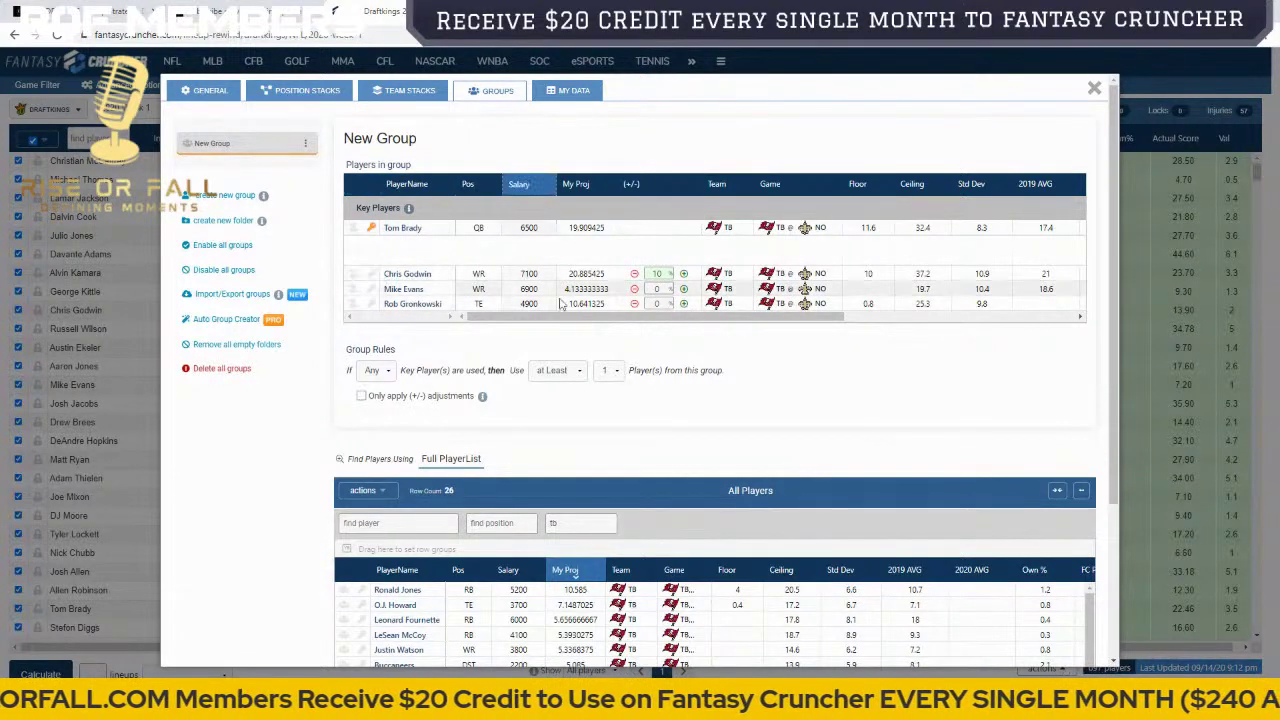
click(684, 304)
click(685, 308)
click(685, 308)
click(685, 308)
click(685, 308)
click(685, 308)
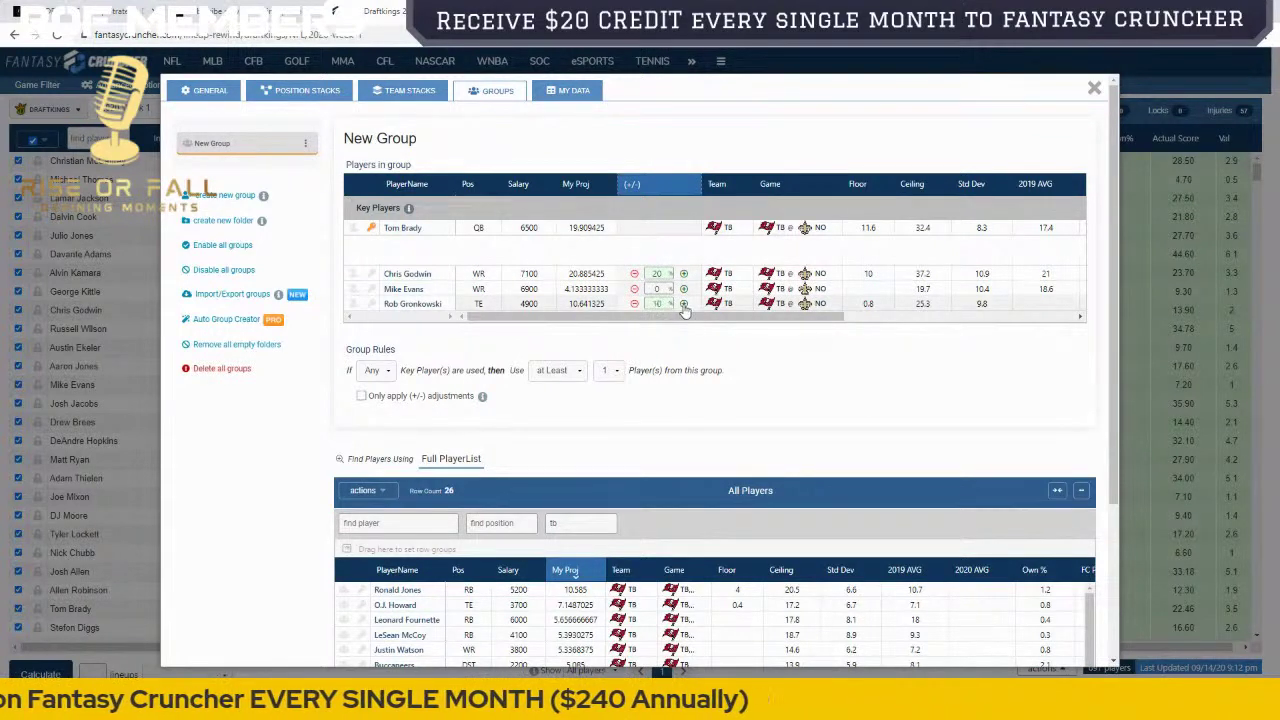
click(656, 304)
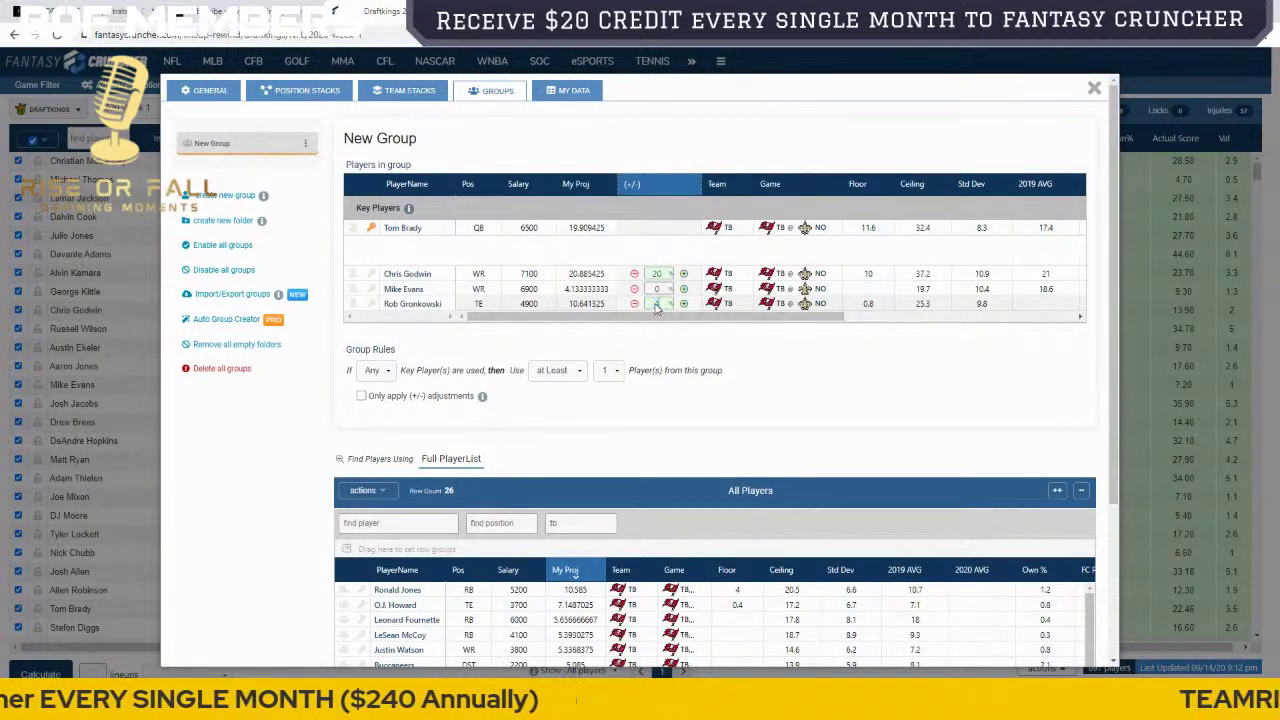
text(17)
click(655, 275)
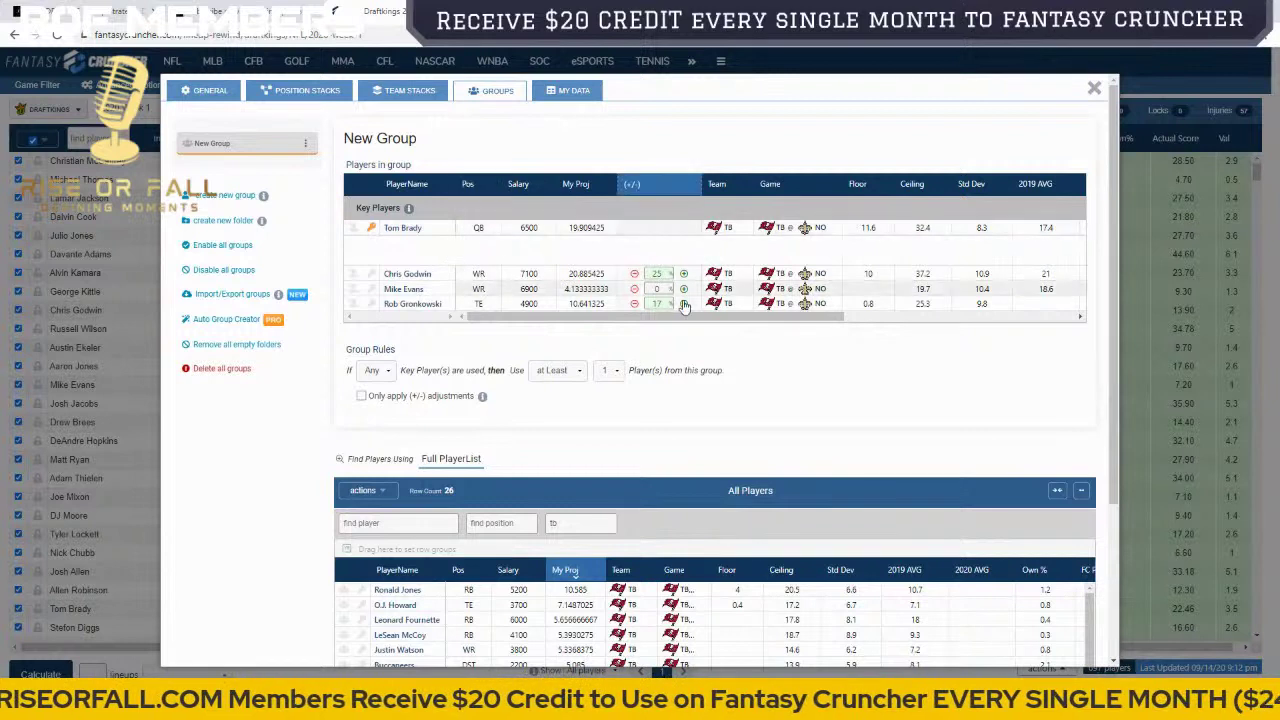
click(634, 289)
click(634, 289)
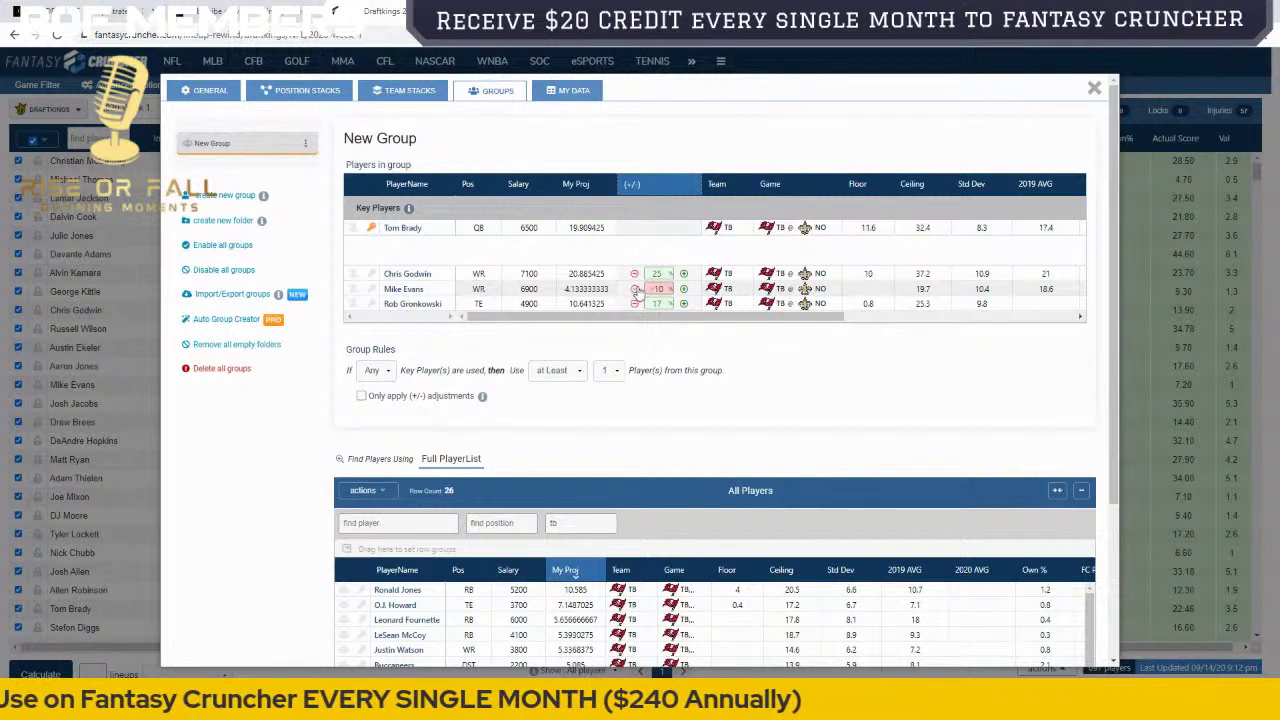
Step: Try a group rule that uses at Most 2 players from the group
click(553, 372)
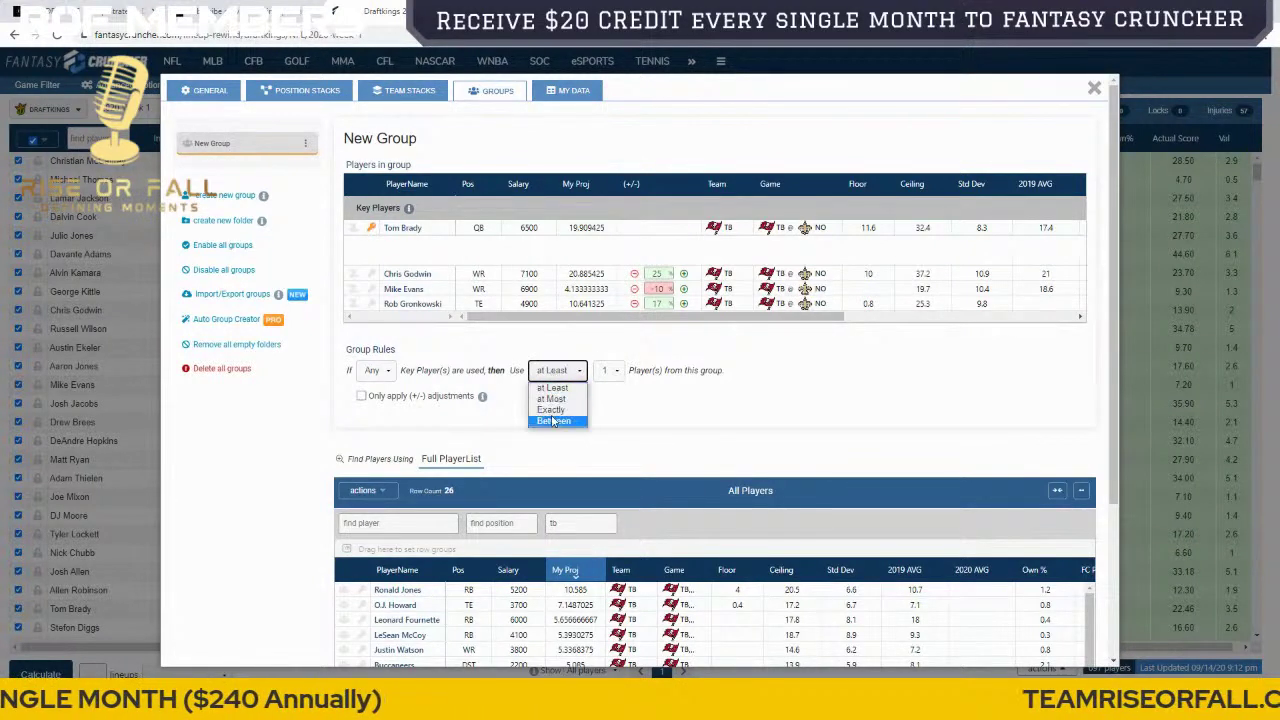
click(553, 410)
click(606, 370)
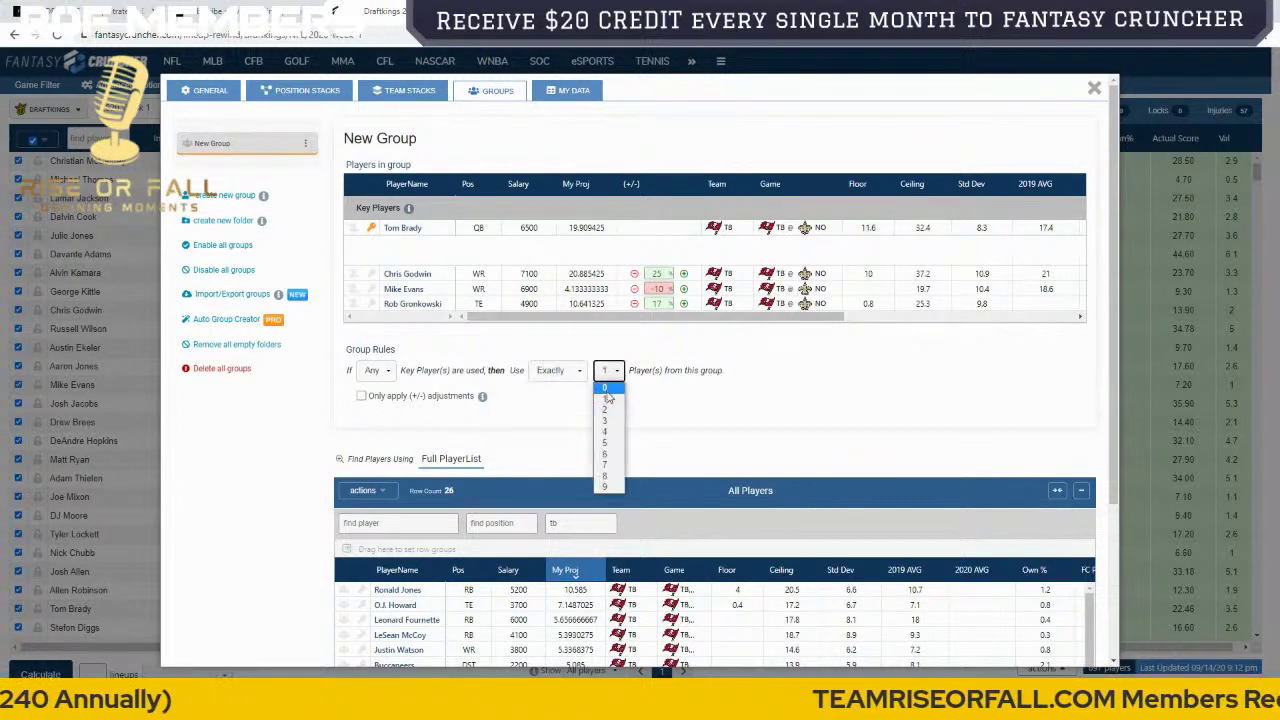
click(607, 398)
click(556, 371)
click(566, 400)
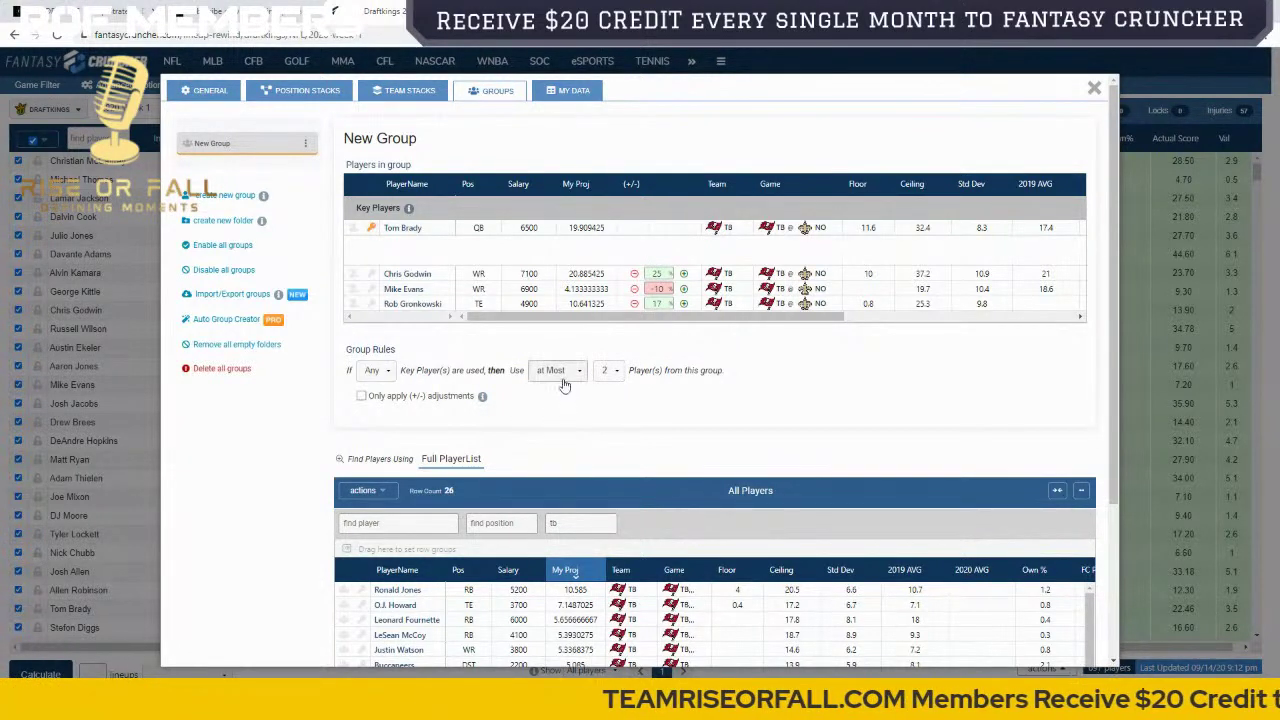
Step: Set the group rule to use Between 1 and 2 players from the group when any key player is used
click(557, 372)
click(556, 421)
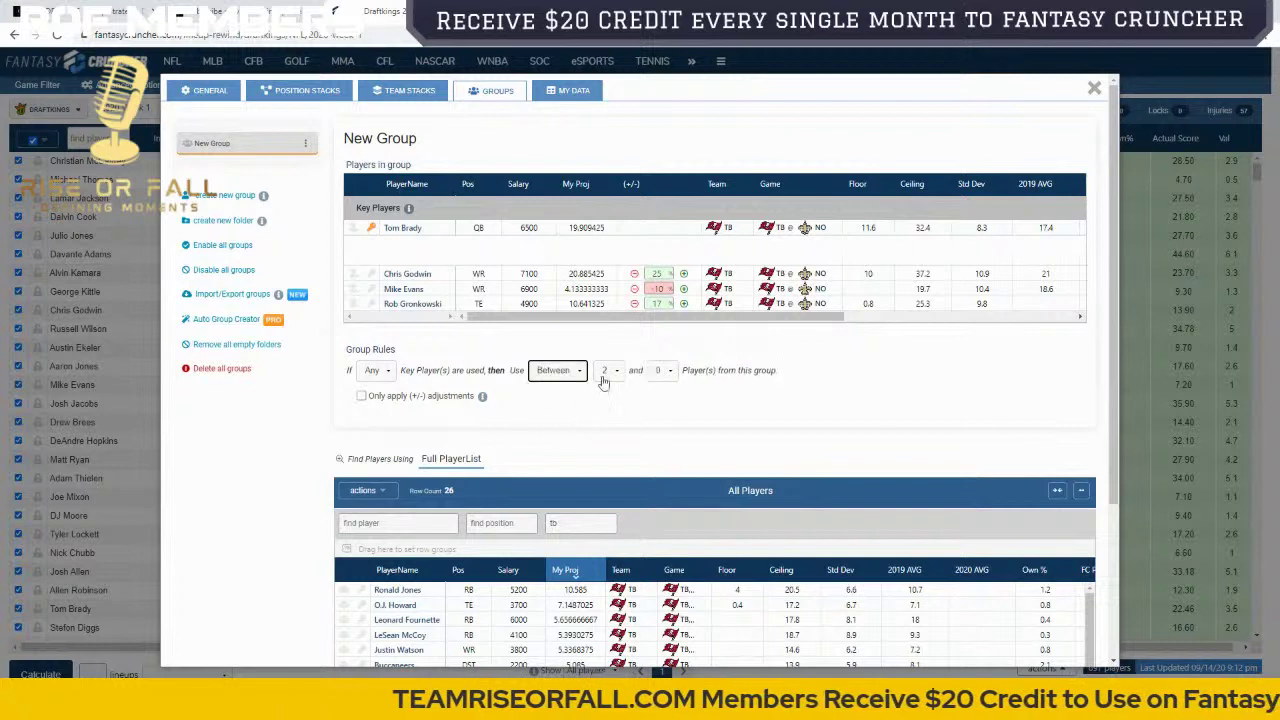
click(606, 370)
click(606, 399)
click(660, 372)
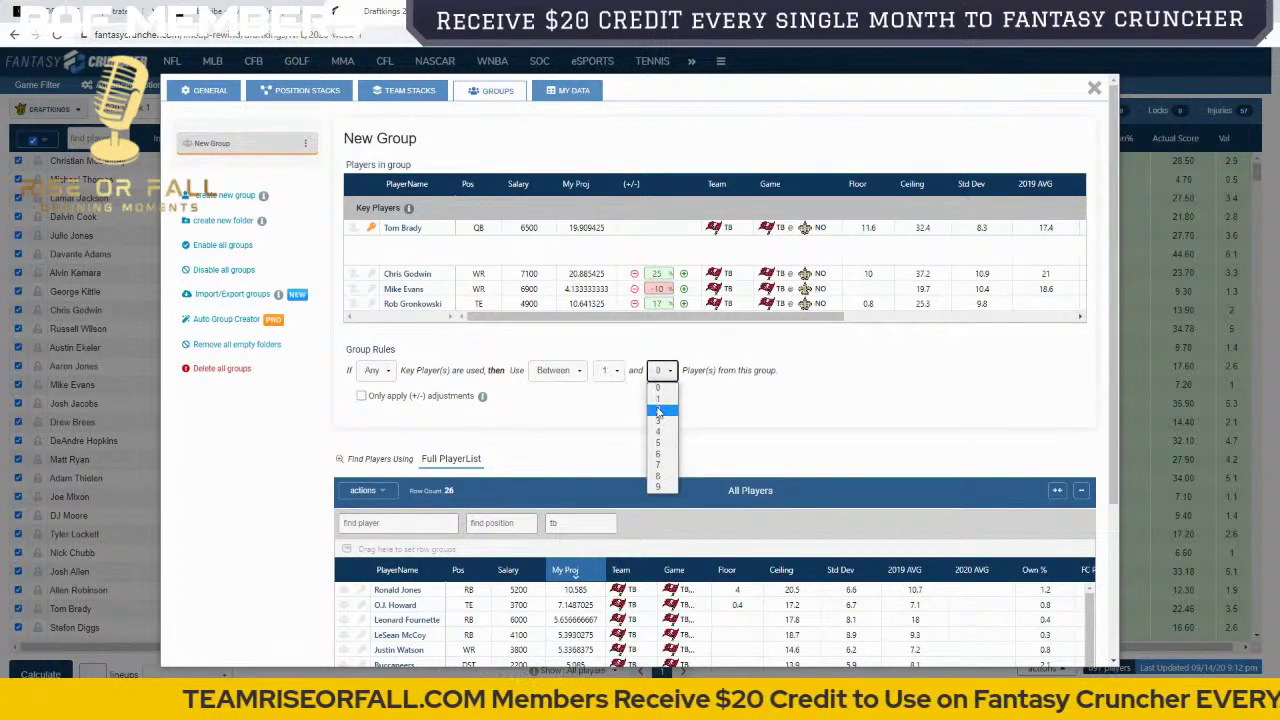
click(658, 409)
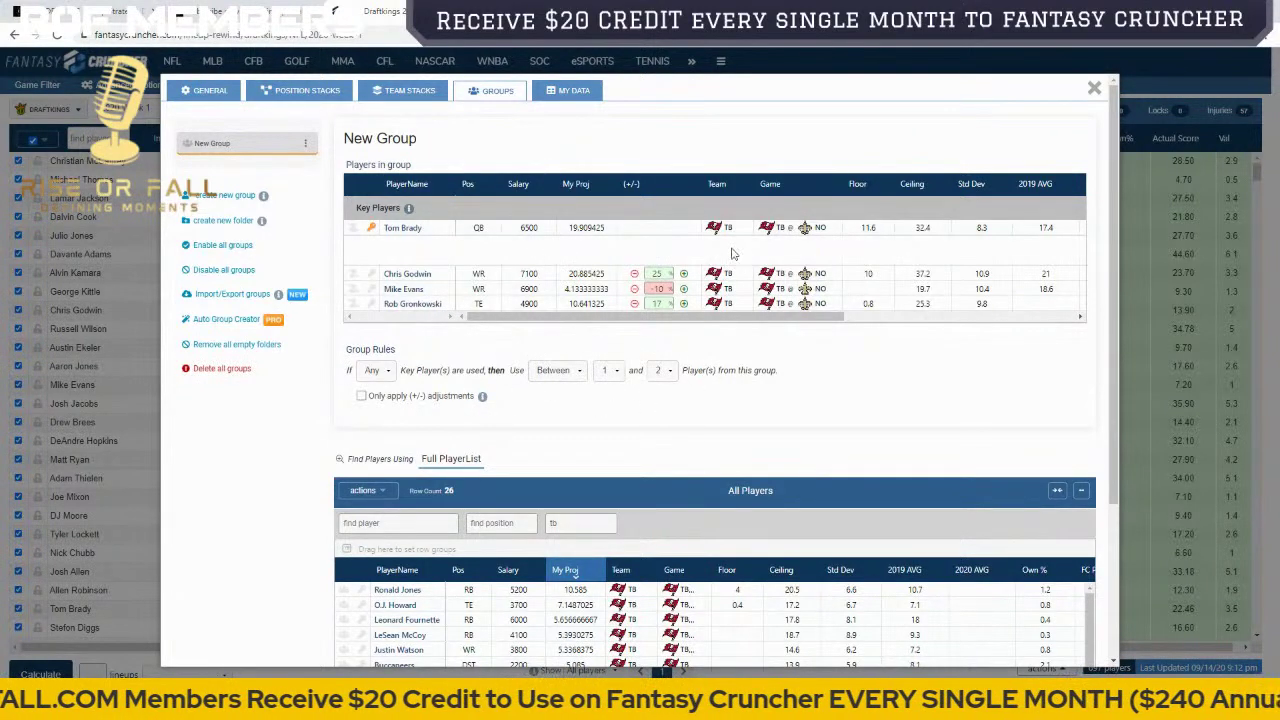
Step: Create a second player group that also has TB quarterback Tom Brady as its key player
click(225, 196)
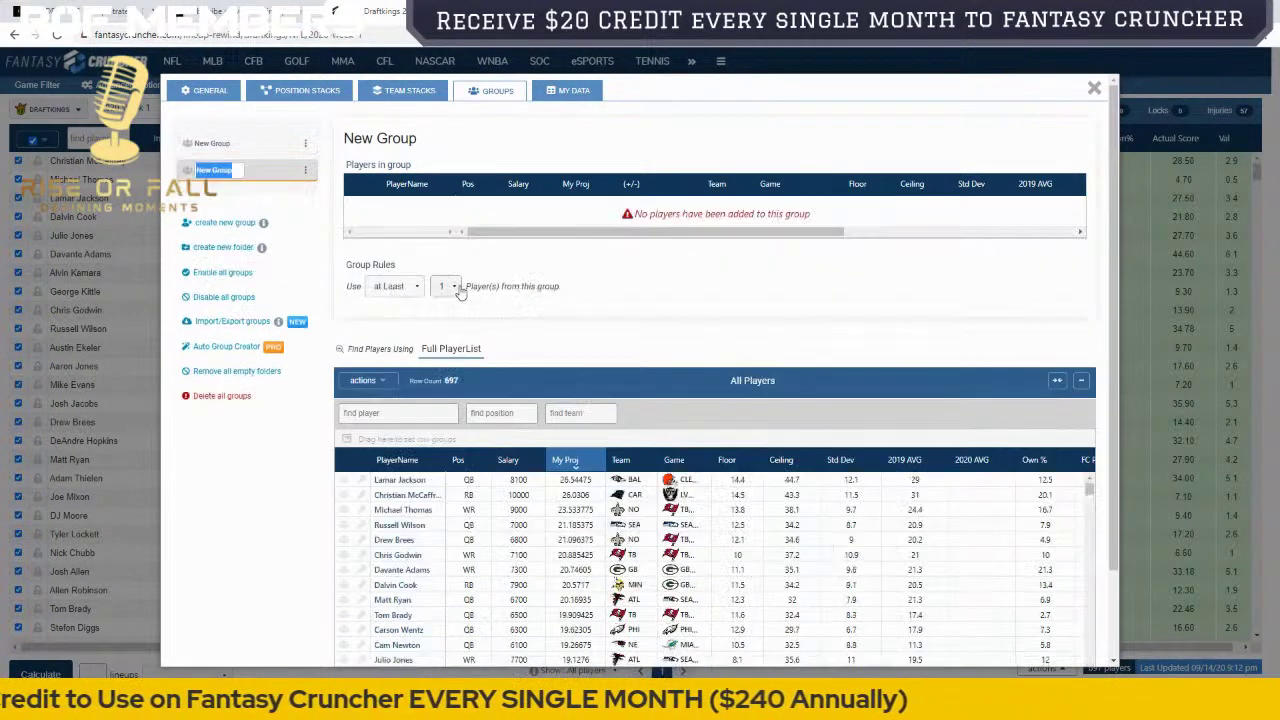
click(569, 420)
text(tb)
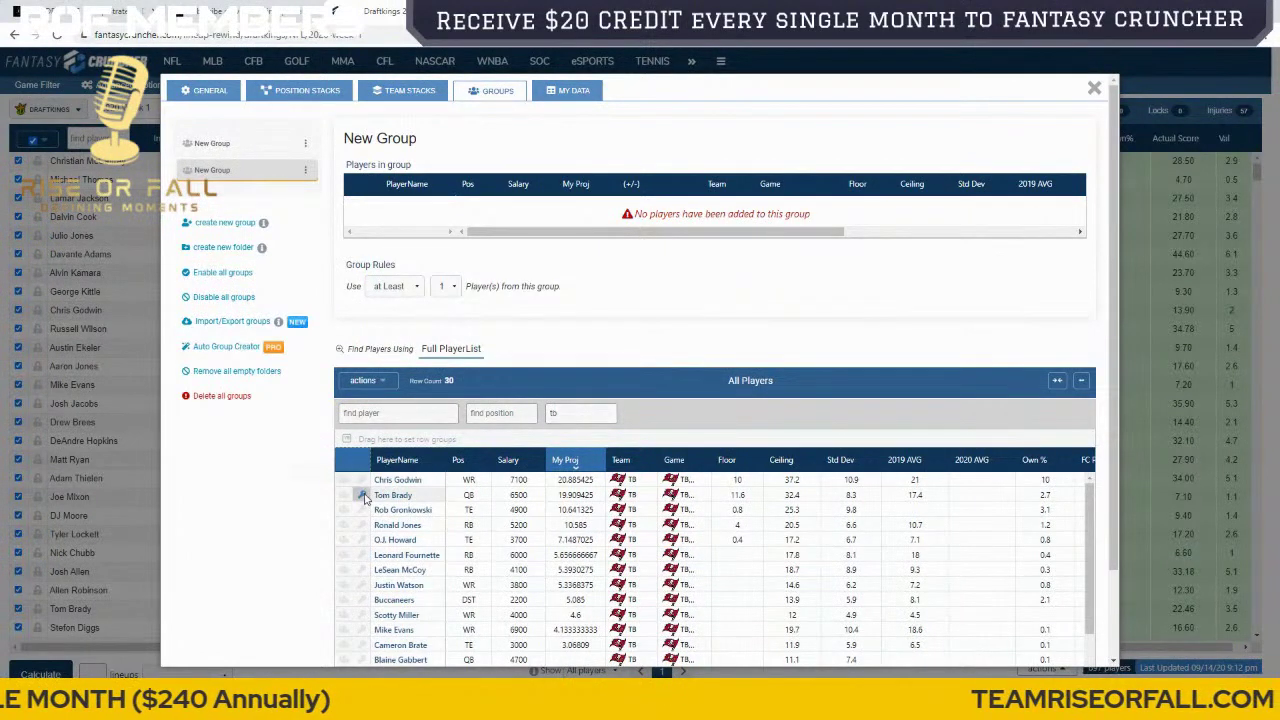
click(363, 495)
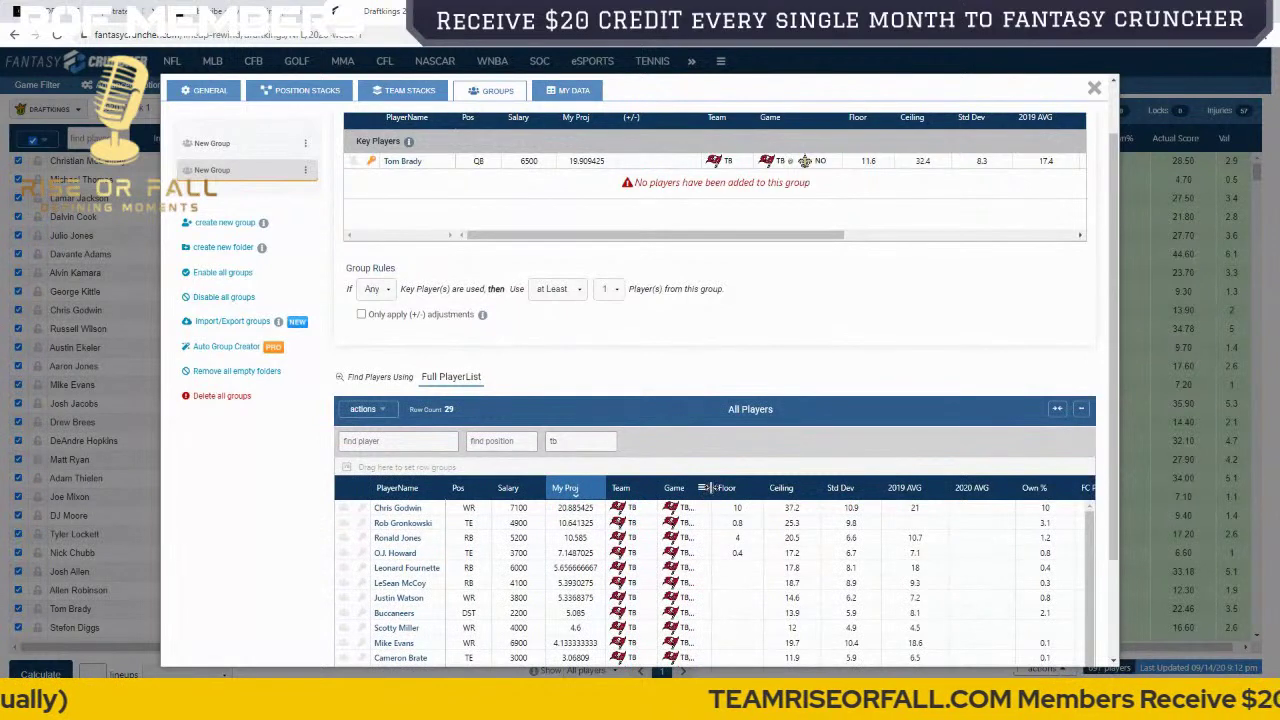
Step: Widen the Game column and add NO players Michael Thomas, Alvin Kamara, Emmanuel Sanders and Jared Cook to the second group
drag(712, 490, 806, 495)
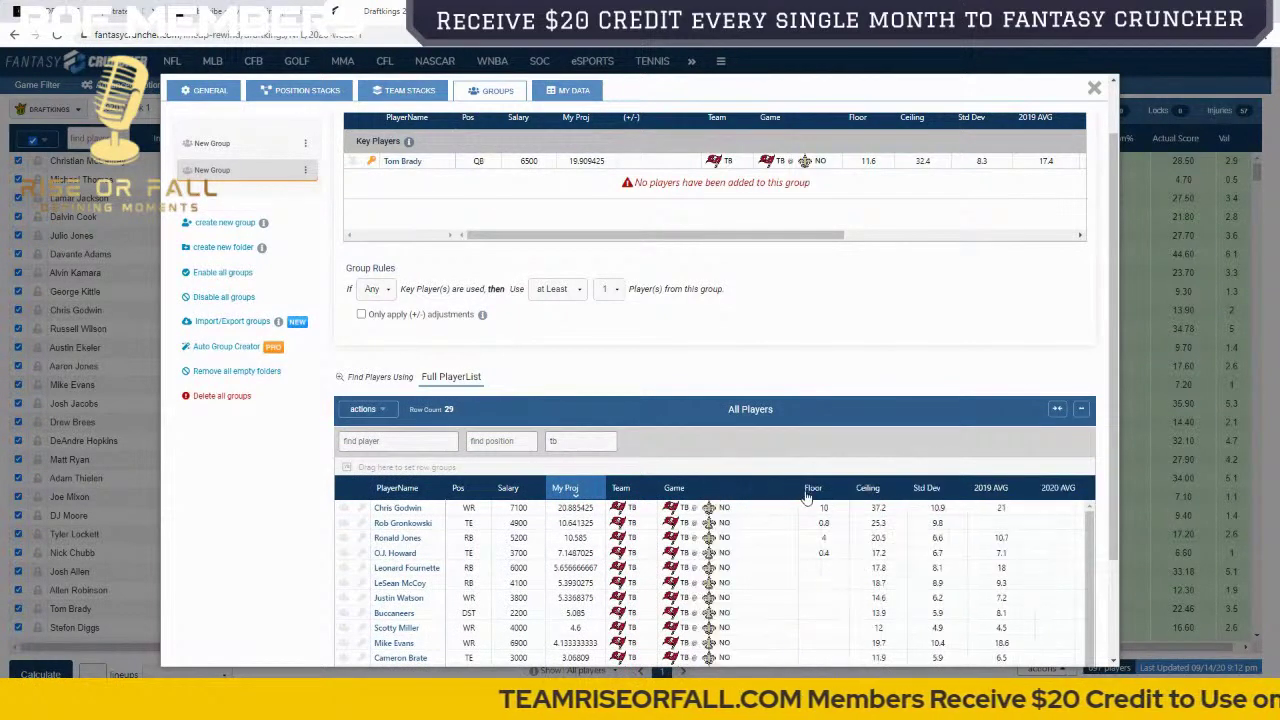
double_click(555, 442)
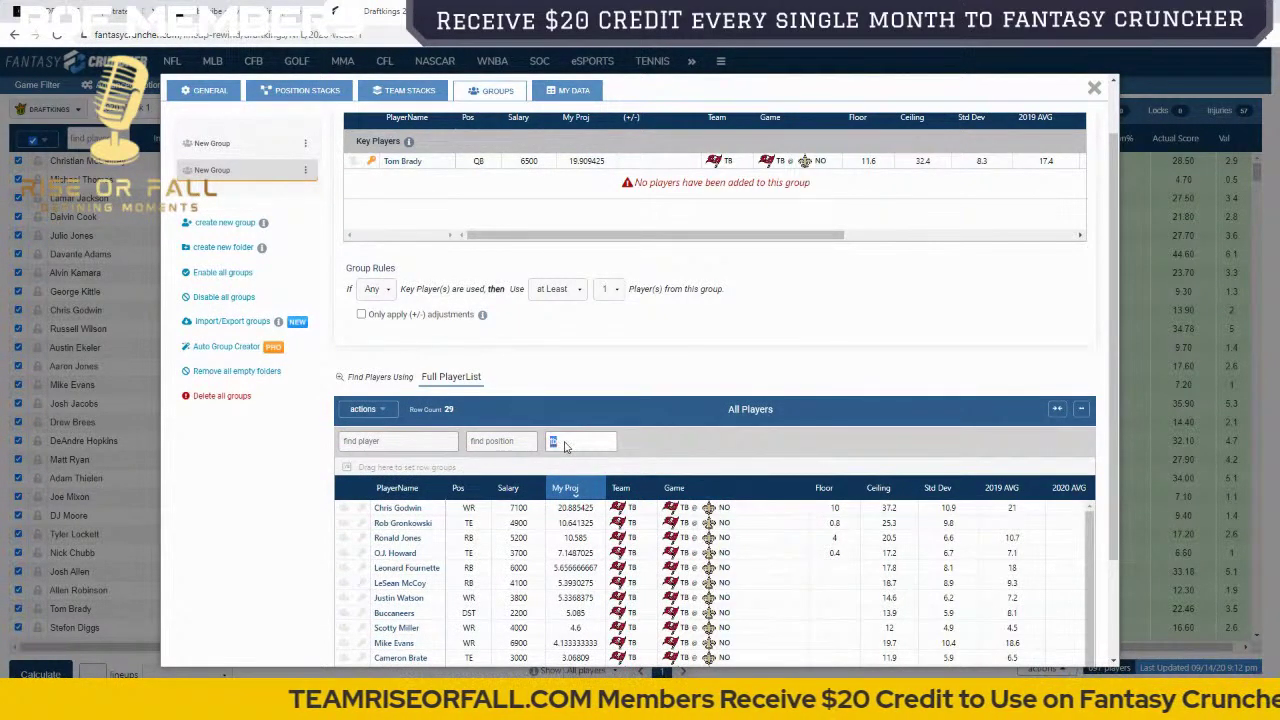
text(no)
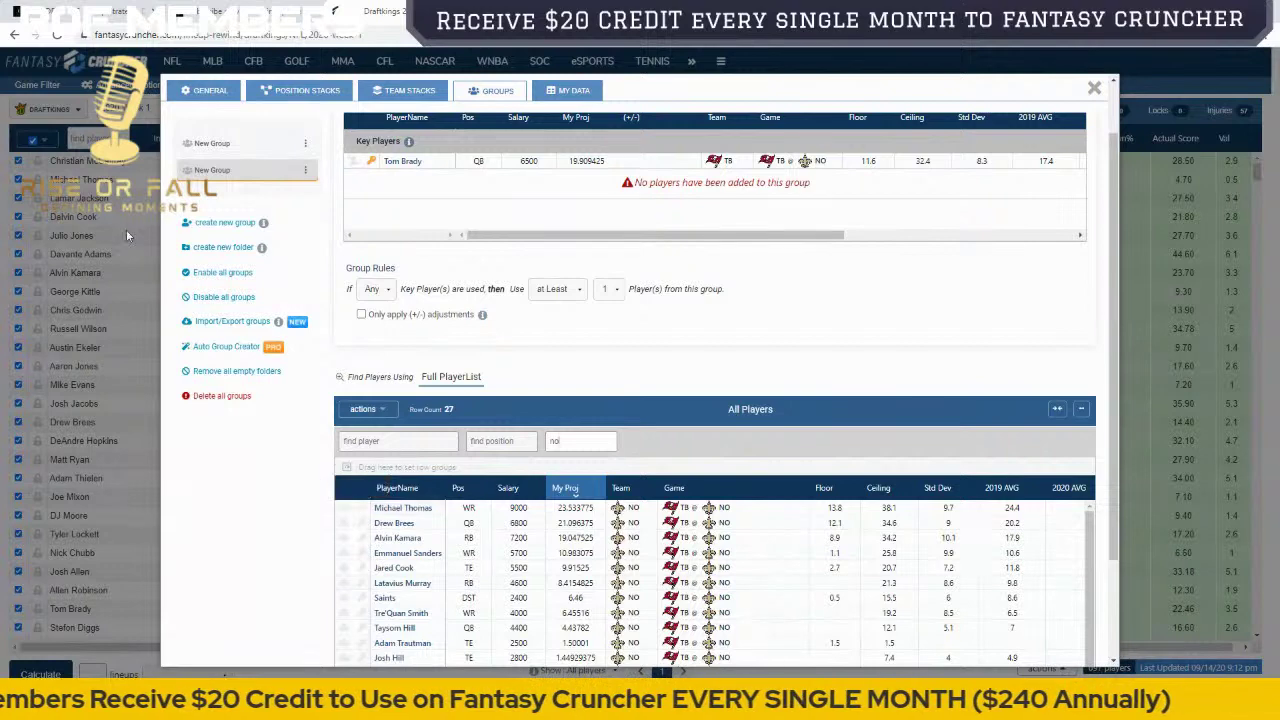
click(342, 510)
scroll(374, 206, down, 1)
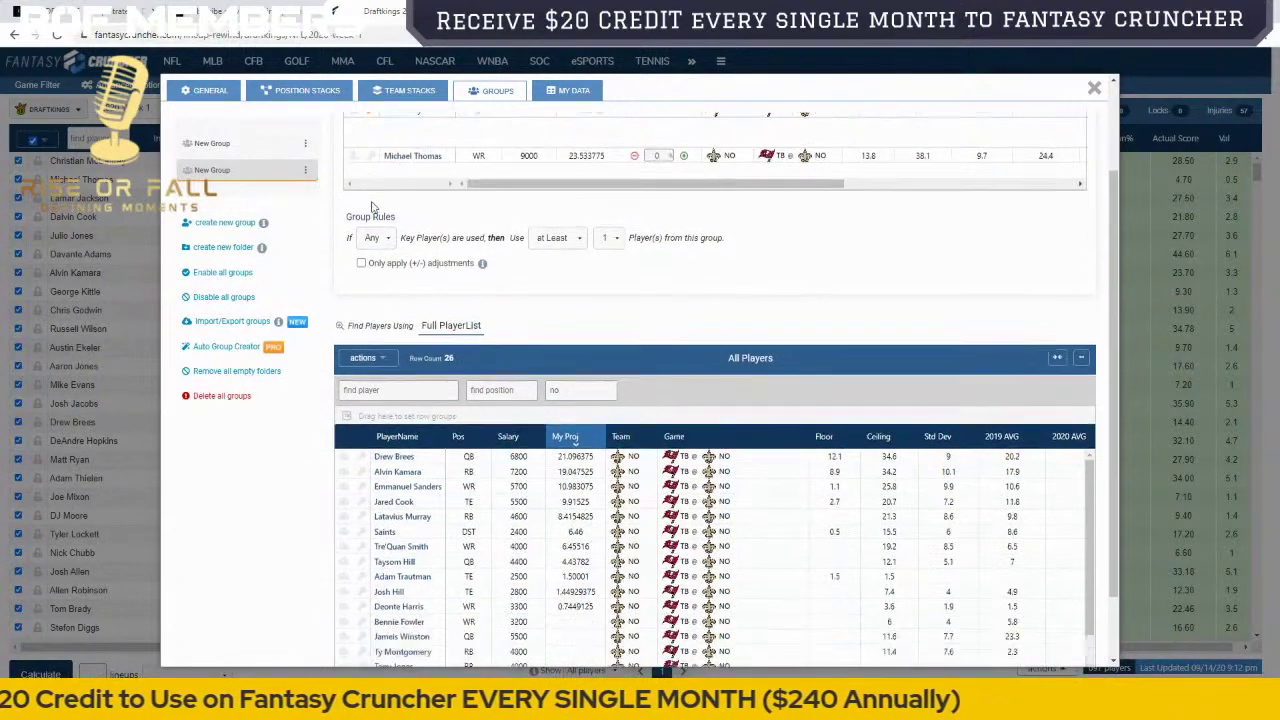
scroll(506, 314, up, 1)
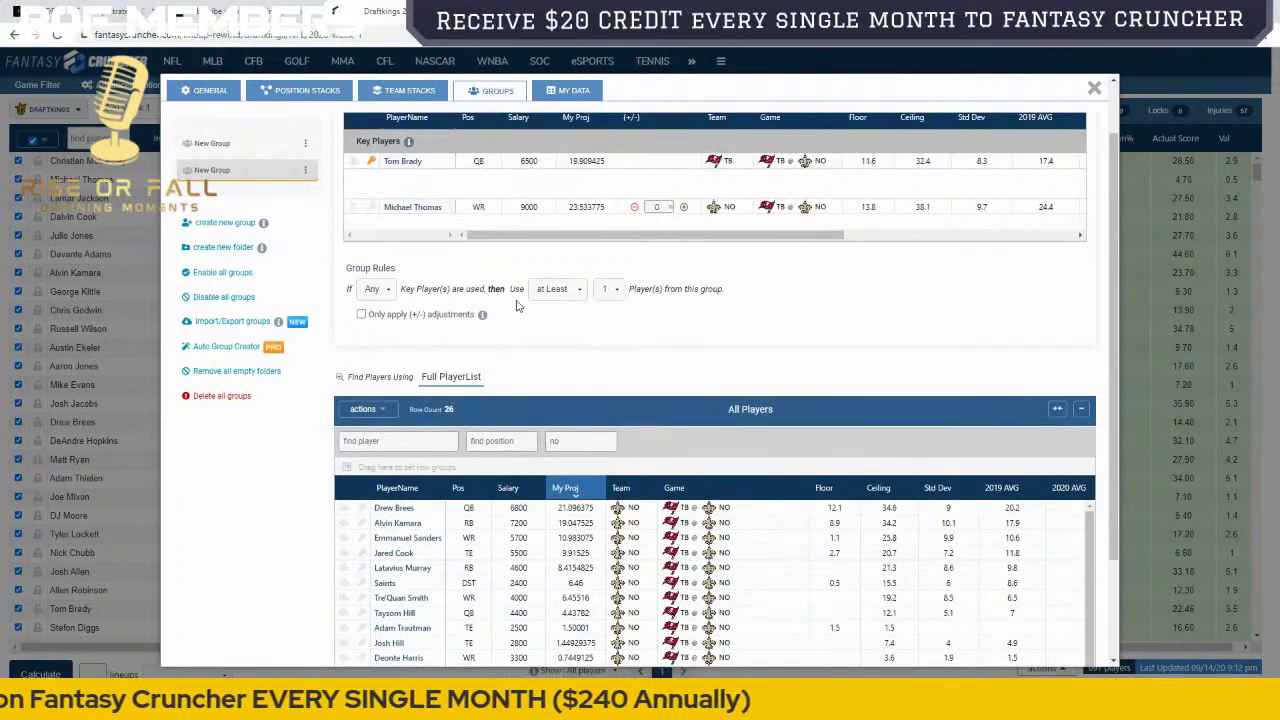
scroll(420, 186, up, 1)
scroll(586, 434, down, 1)
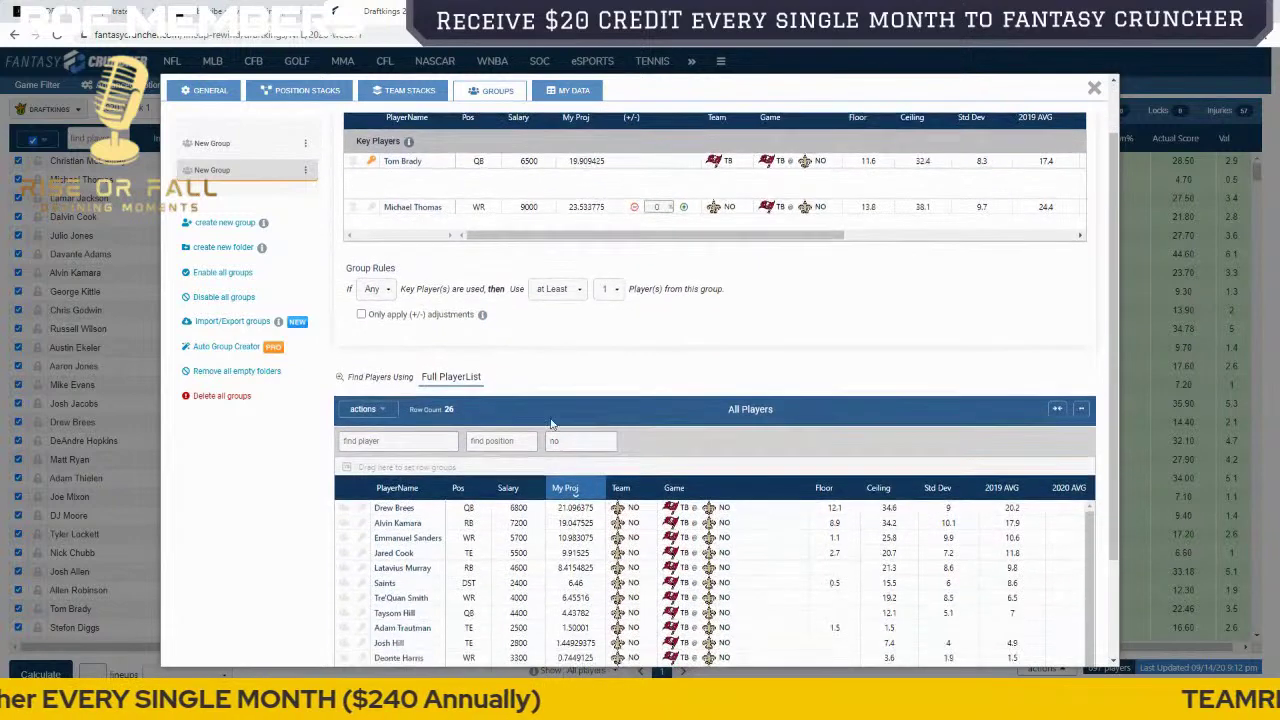
click(344, 523)
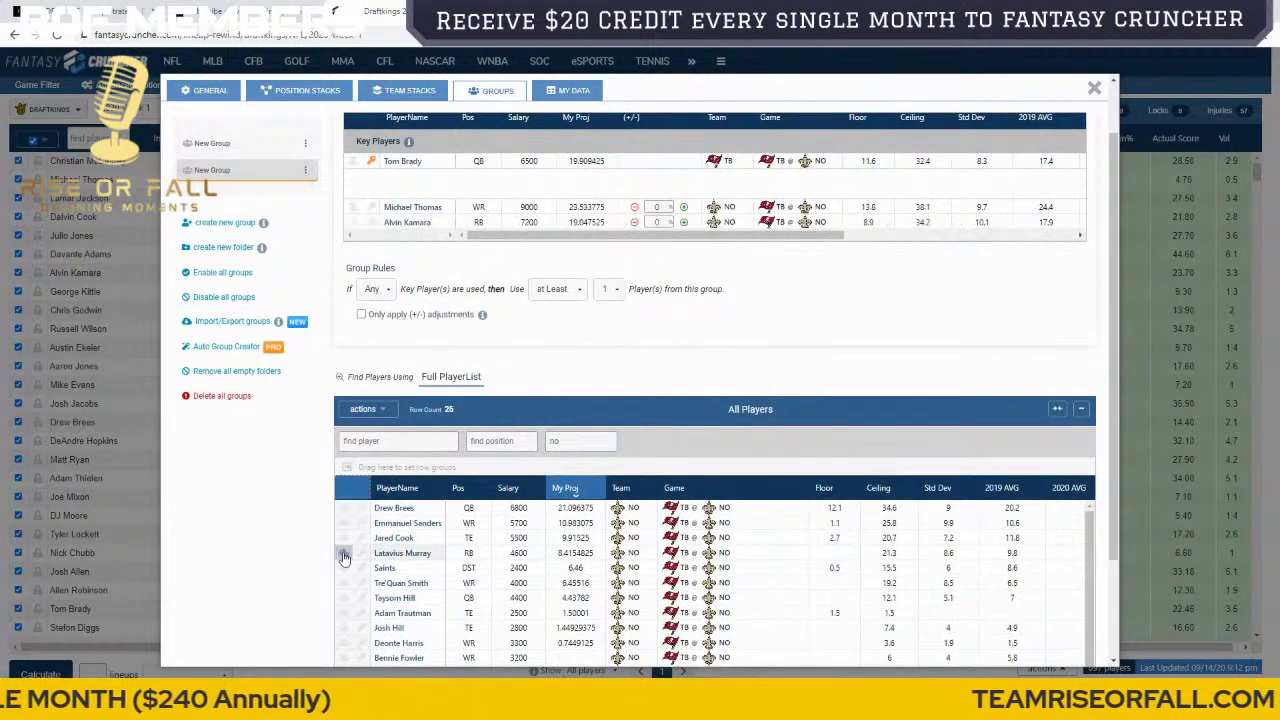
click(344, 523)
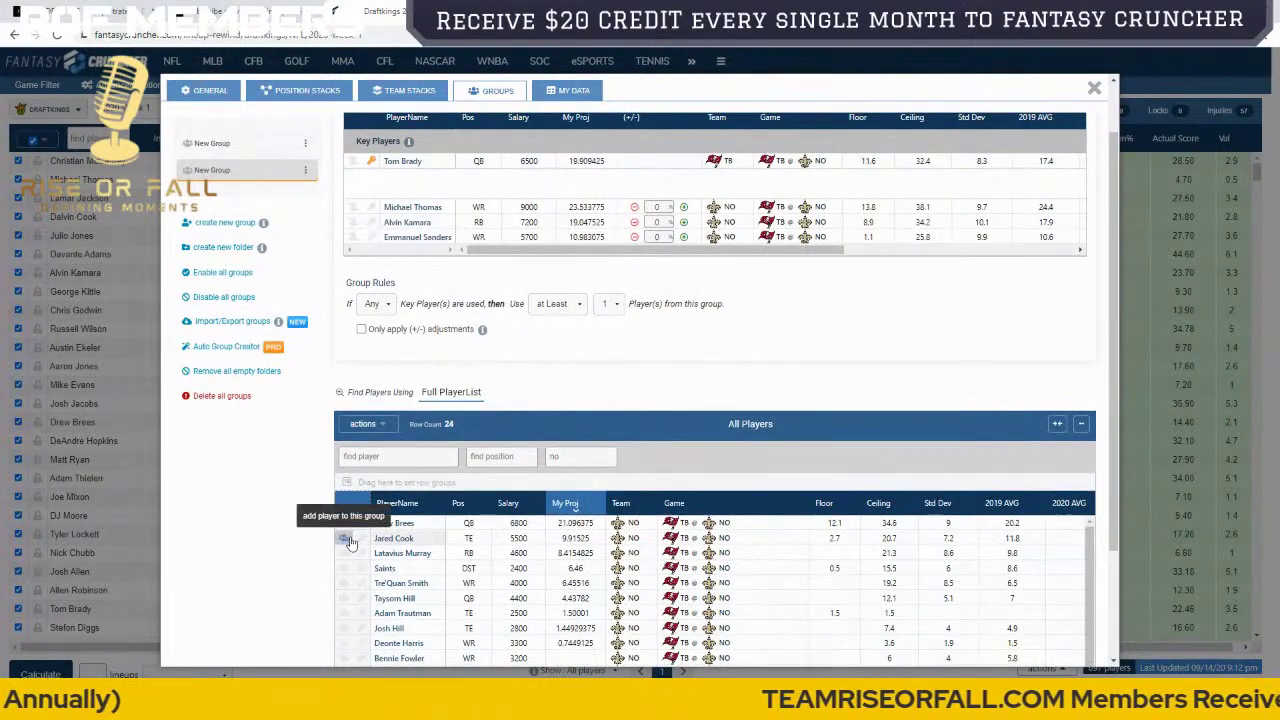
click(344, 537)
Step: Set the second group's rule to use Between 1 and 2 players from the group
click(586, 320)
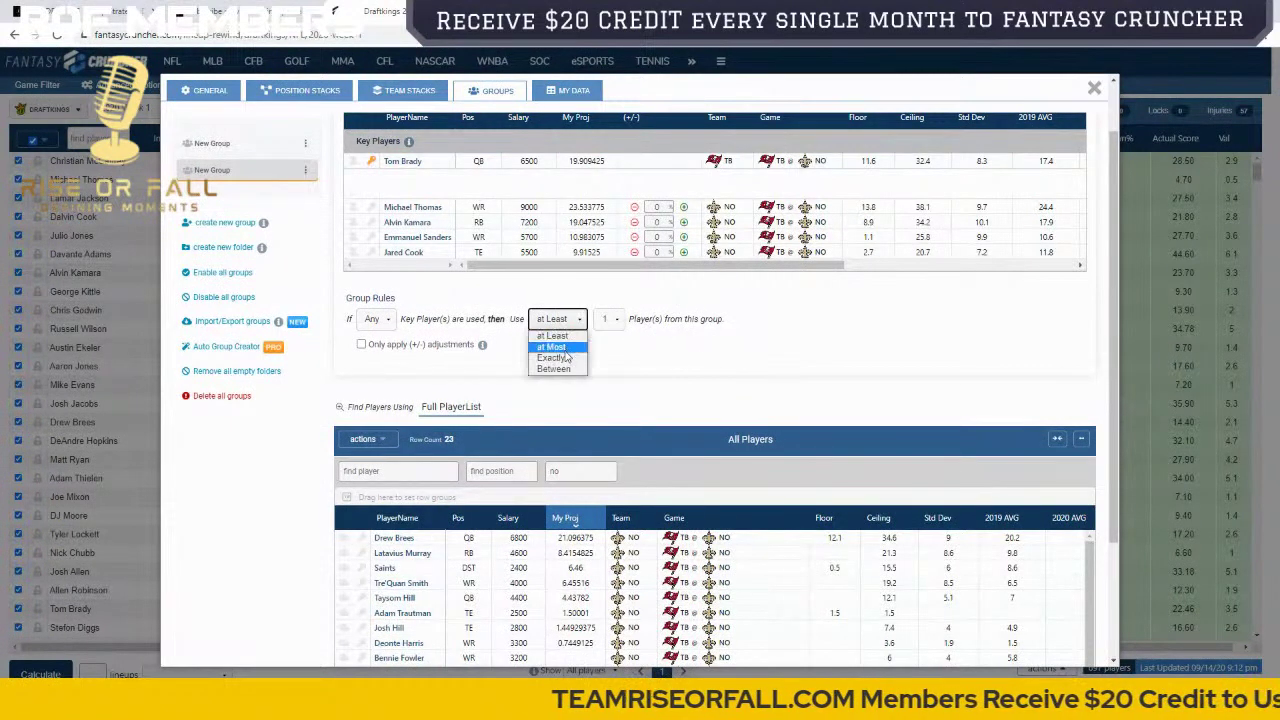
click(558, 368)
click(658, 319)
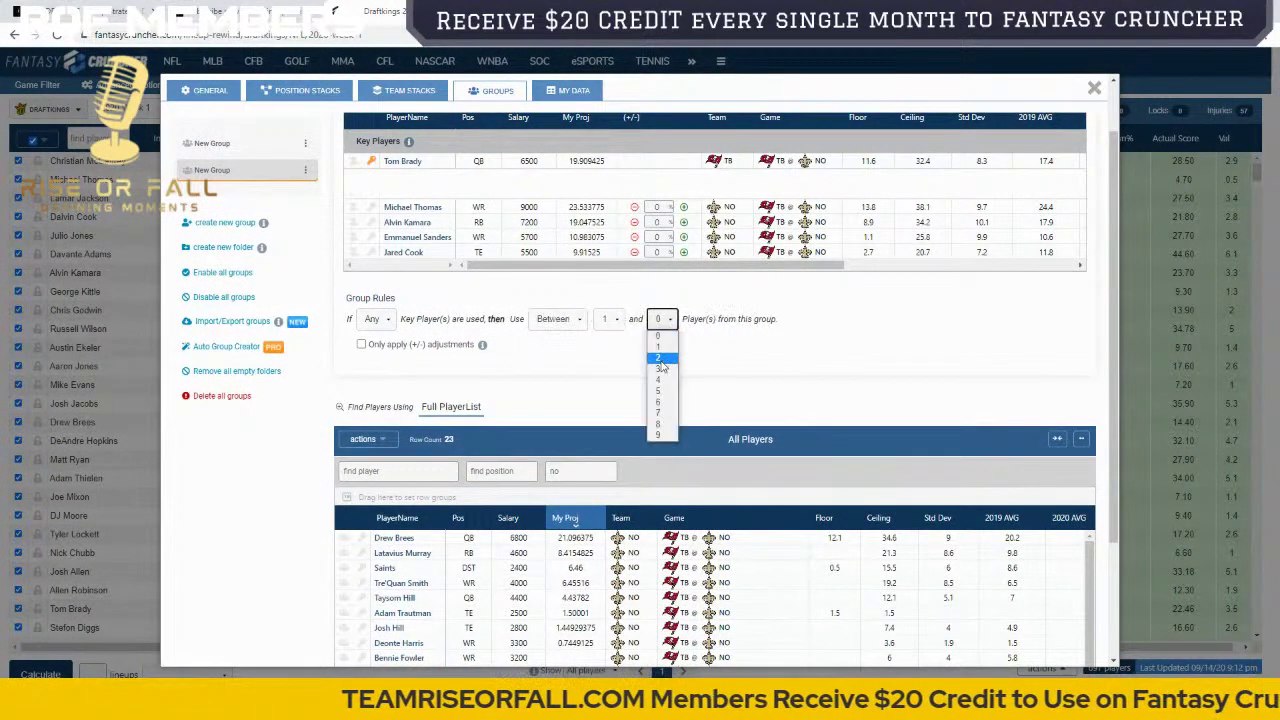
click(660, 365)
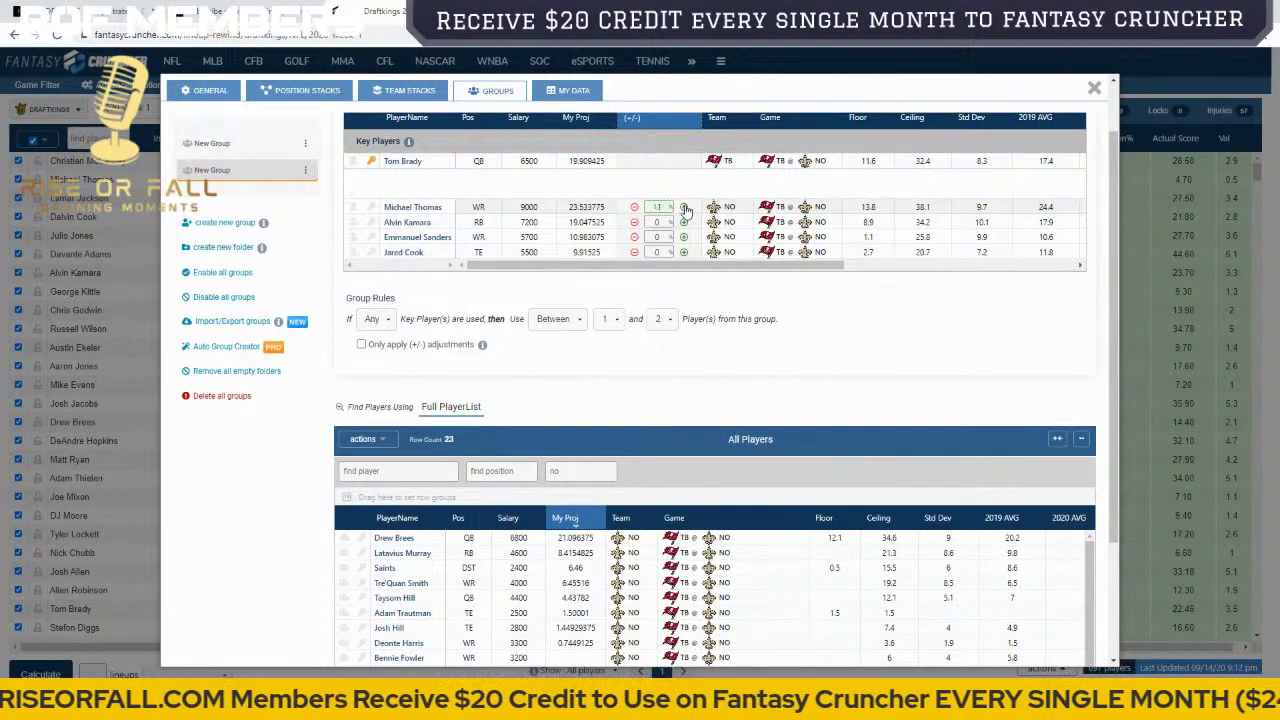
Step: Adjust the second group's projections: Michael Thomas +16%, Alvin Kamara +10% and Jared Cook -6%
click(684, 207)
click(684, 207)
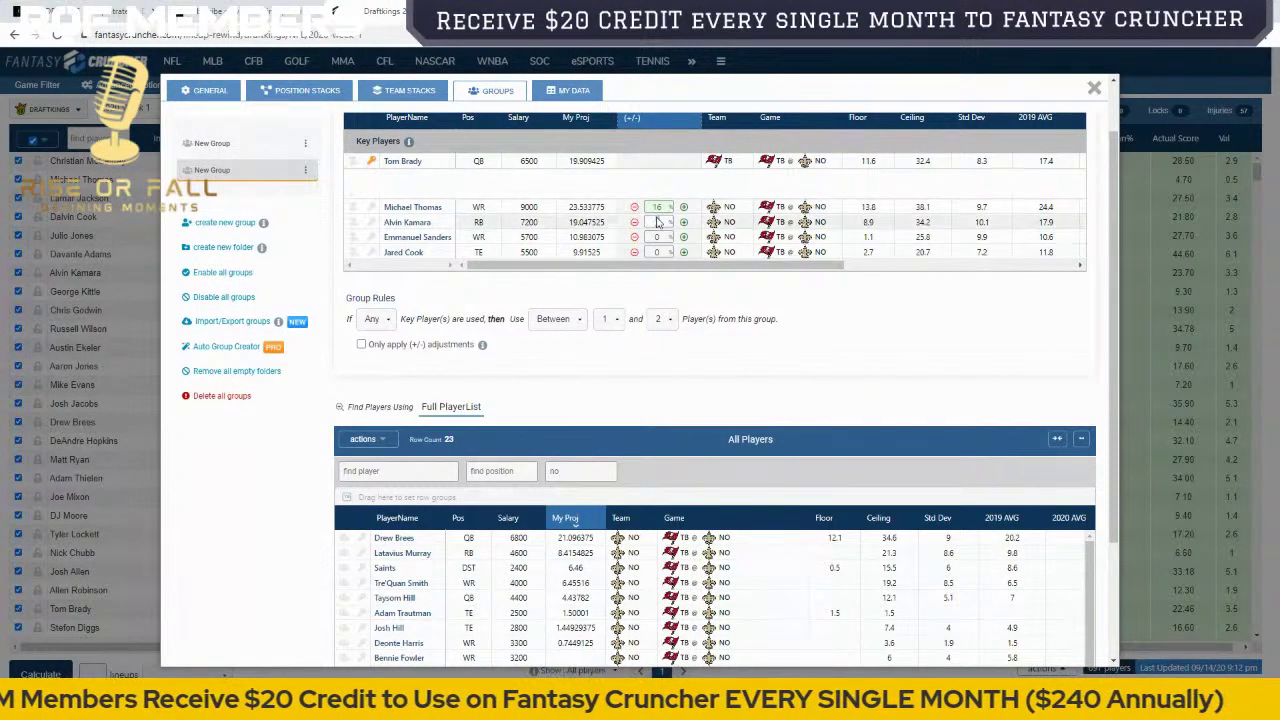
text(10)
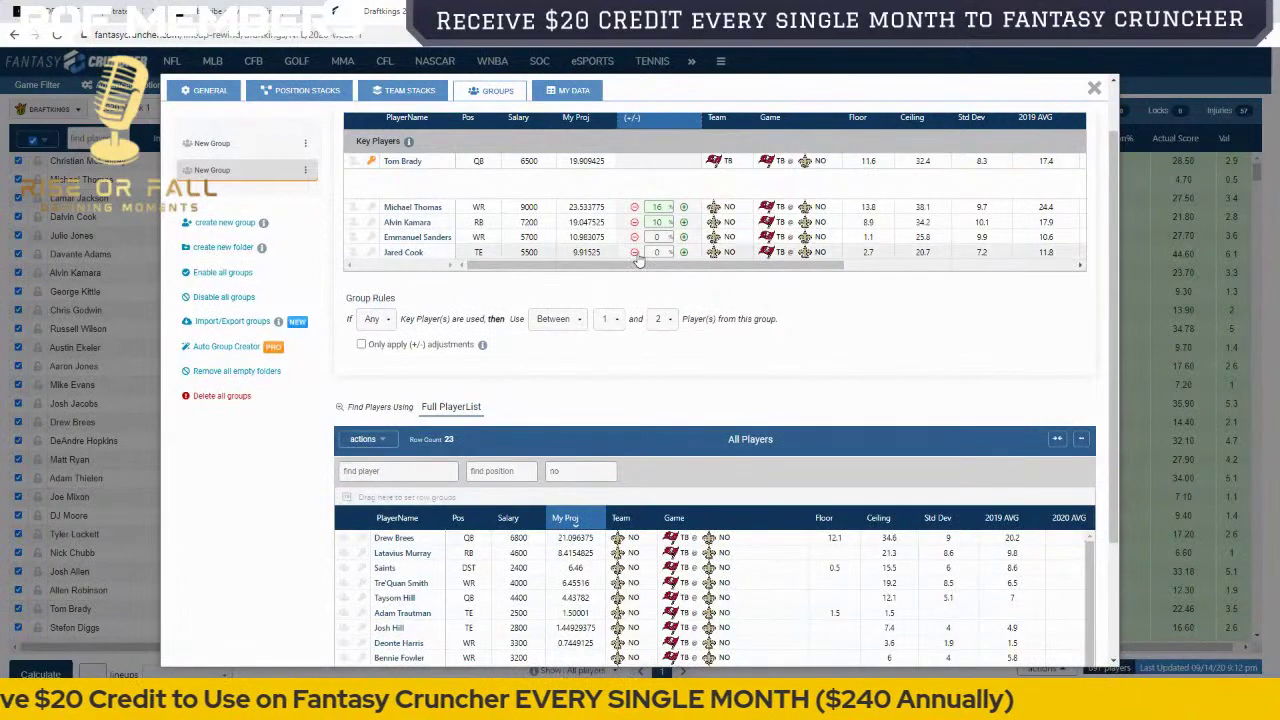
click(634, 252)
click(634, 252)
click(634, 252)
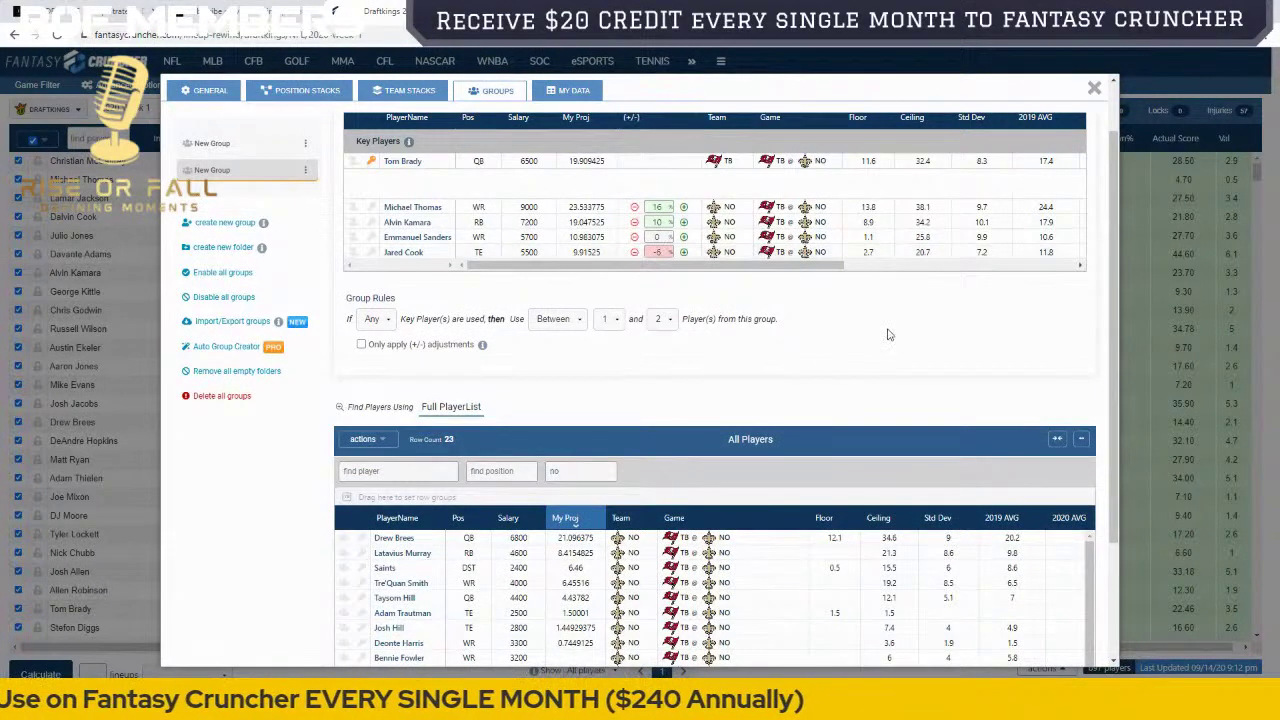
Step: Change the first Tom Brady group's rule to use at Least 1 player, and return to the second group
scroll(975, 393, up, 1)
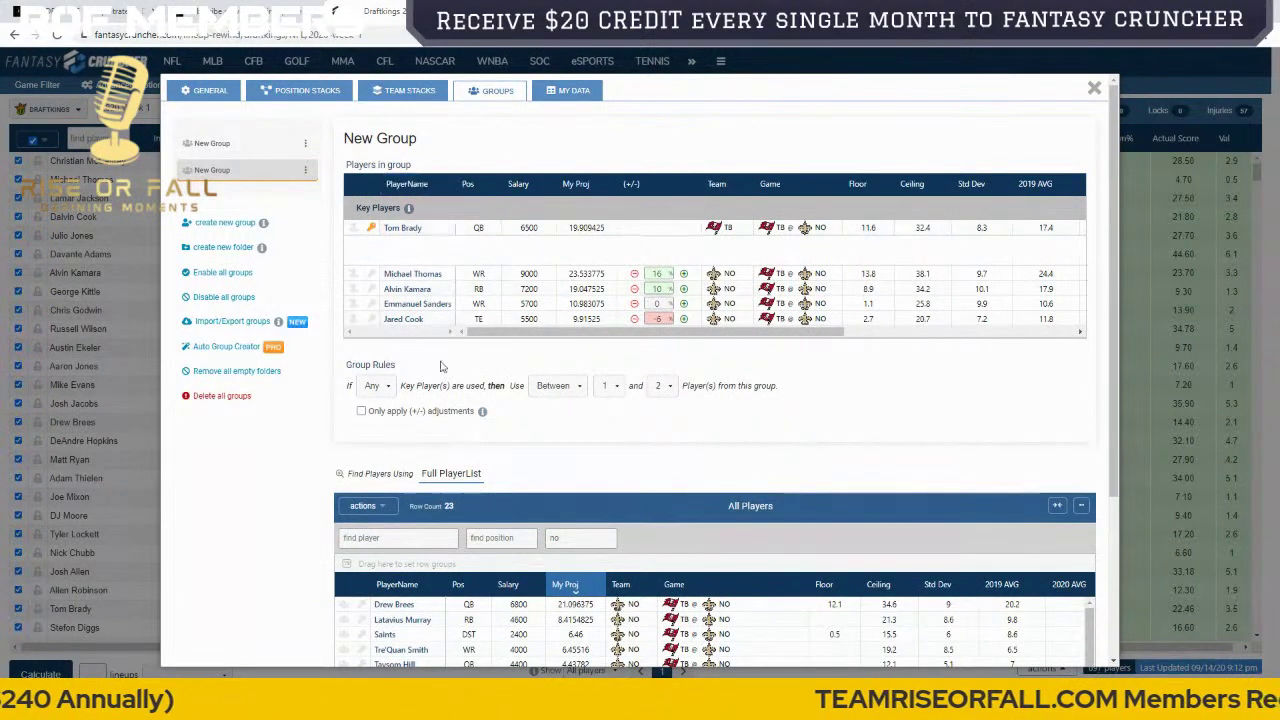
click(211, 145)
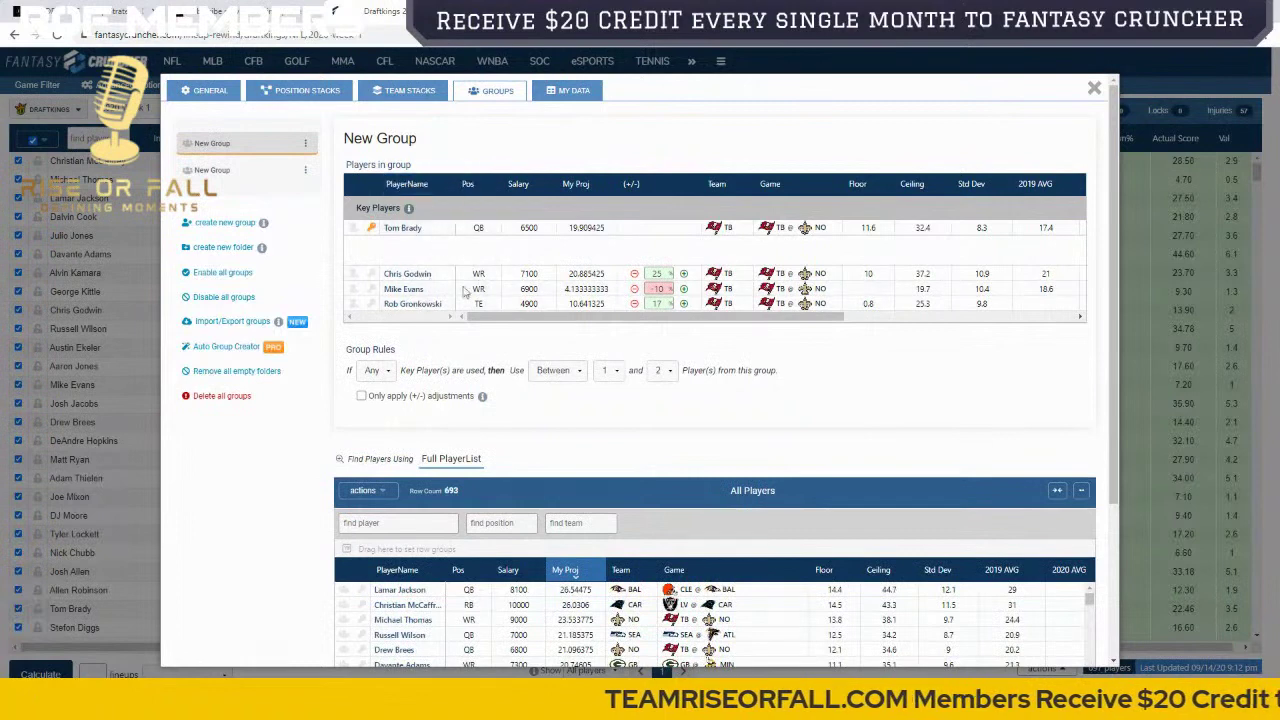
click(577, 371)
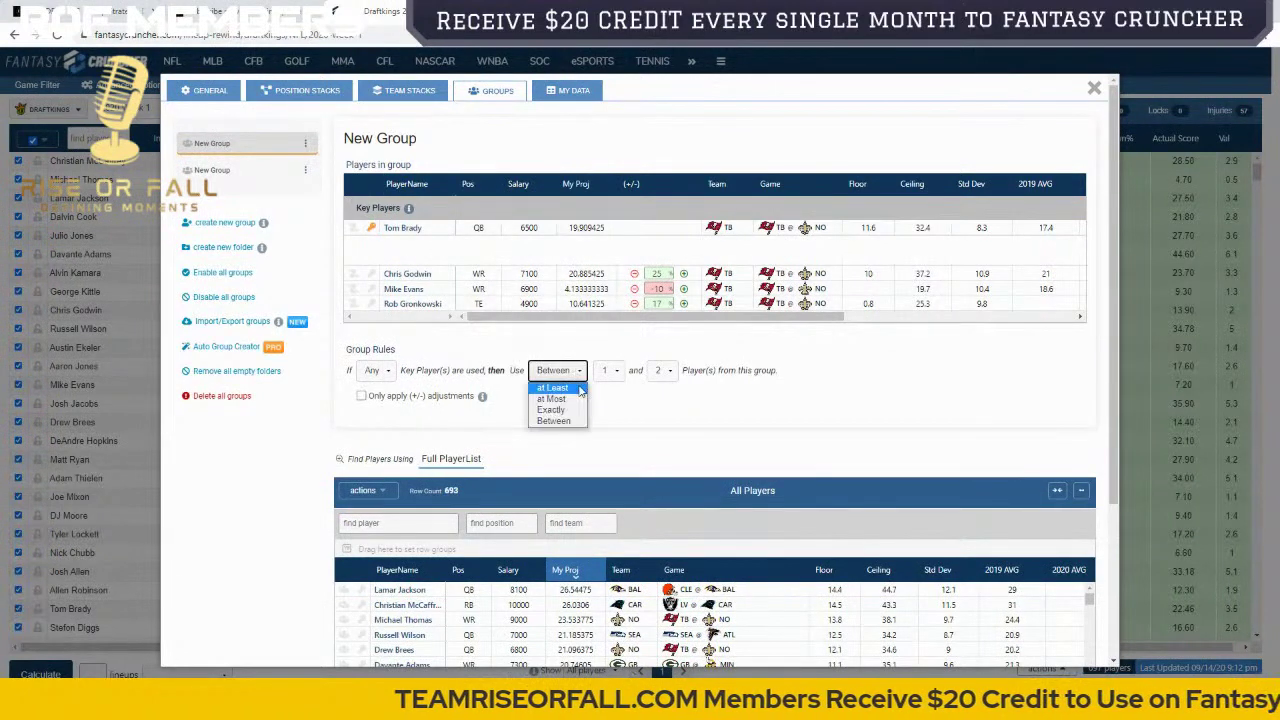
click(555, 393)
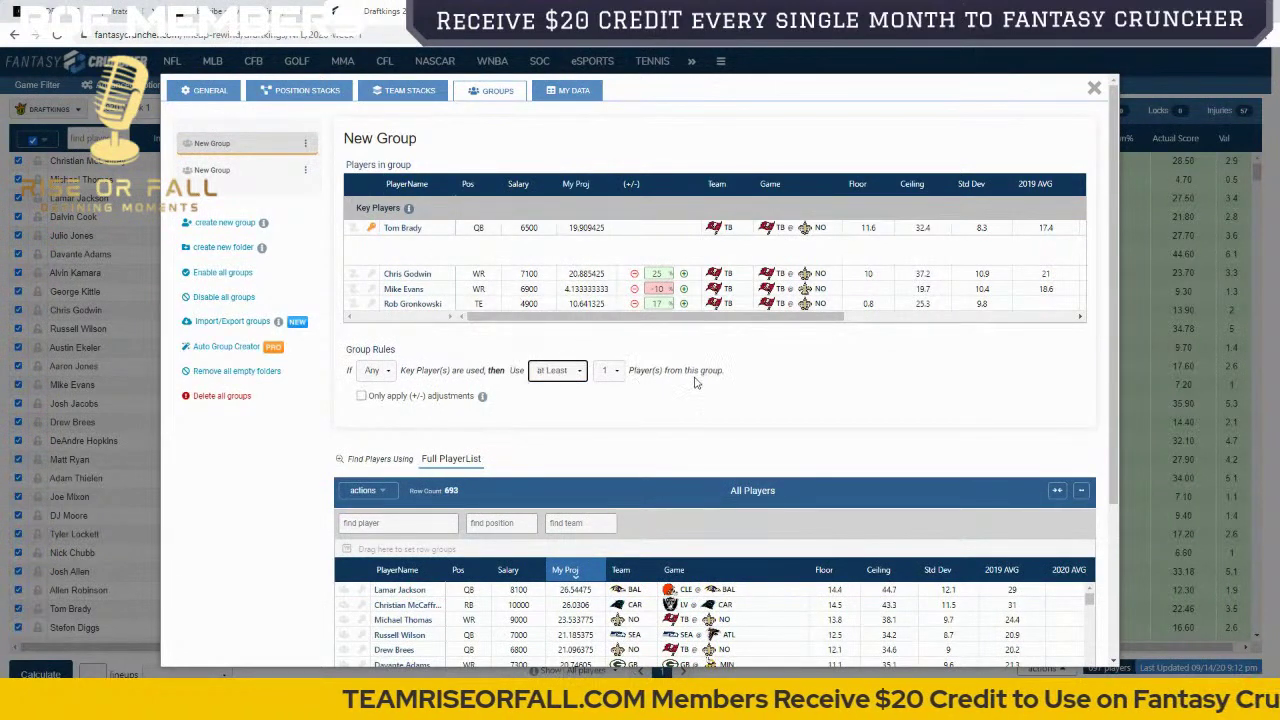
click(224, 174)
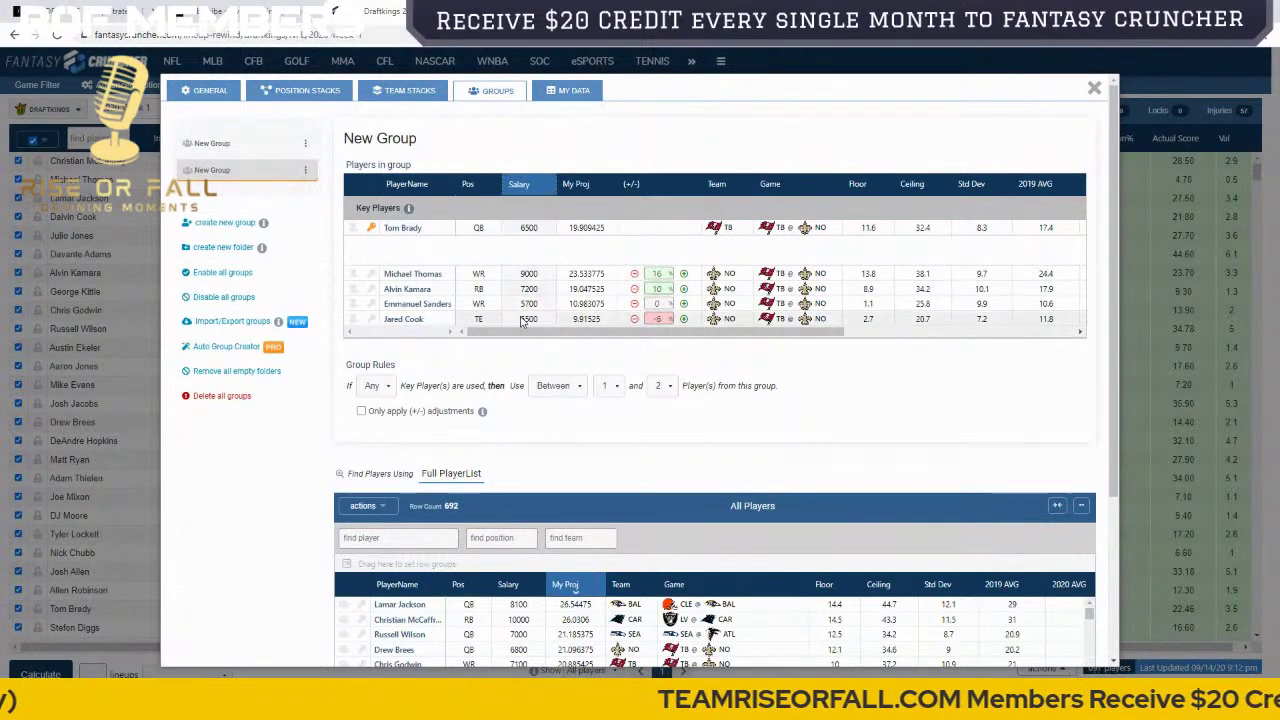
Step: Add a position stacking rule pairing QB with At Least 1 WR/RB from the Opposing team, with Include Only players from NO
click(290, 92)
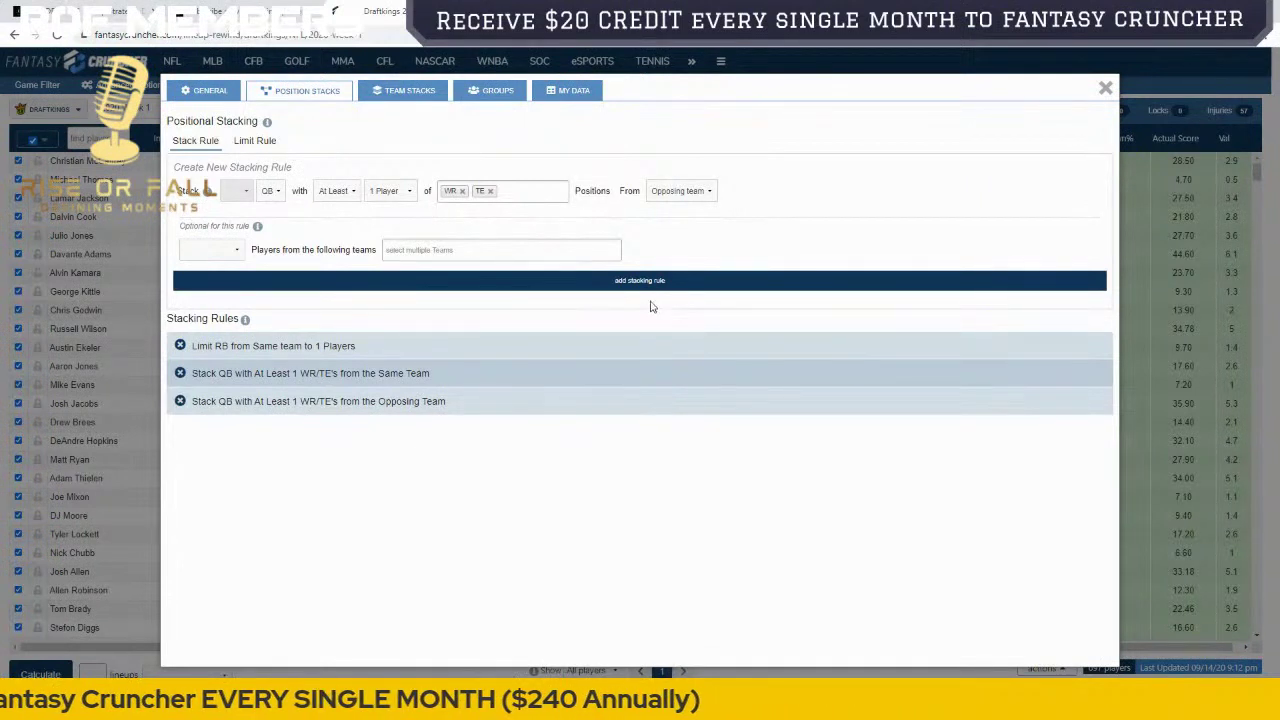
click(522, 190)
click(503, 232)
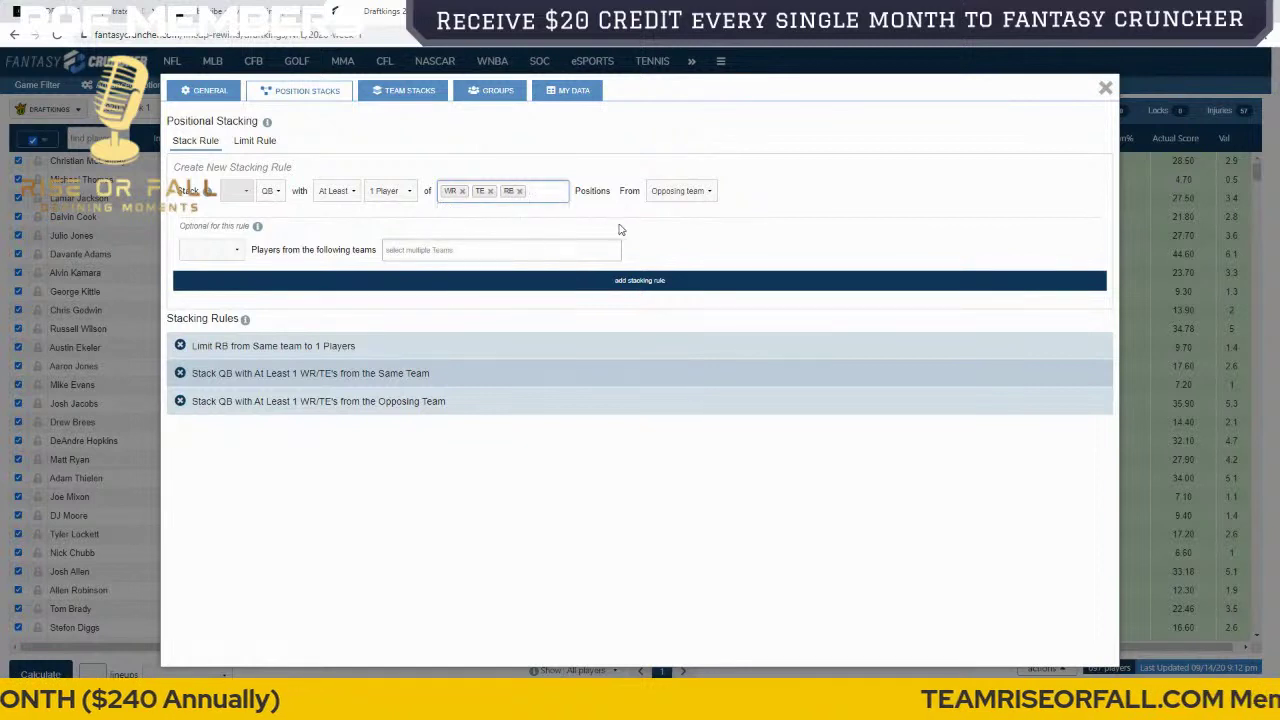
click(490, 191)
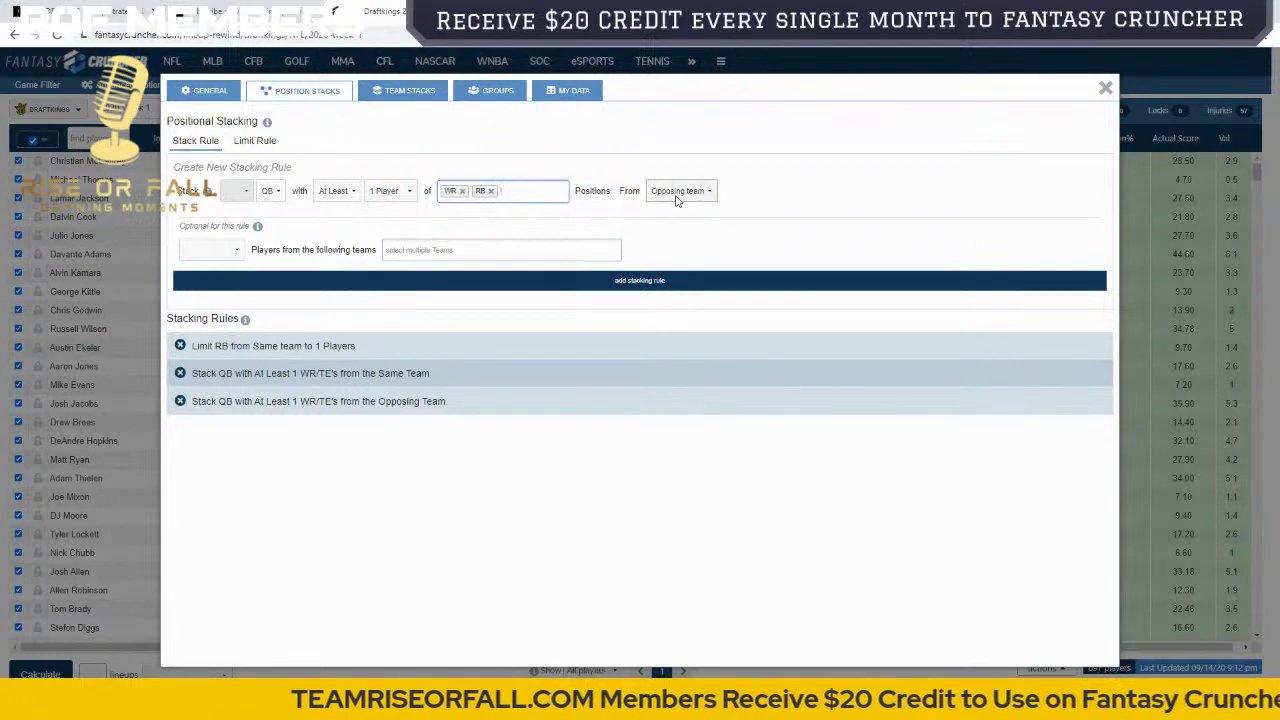
click(210, 250)
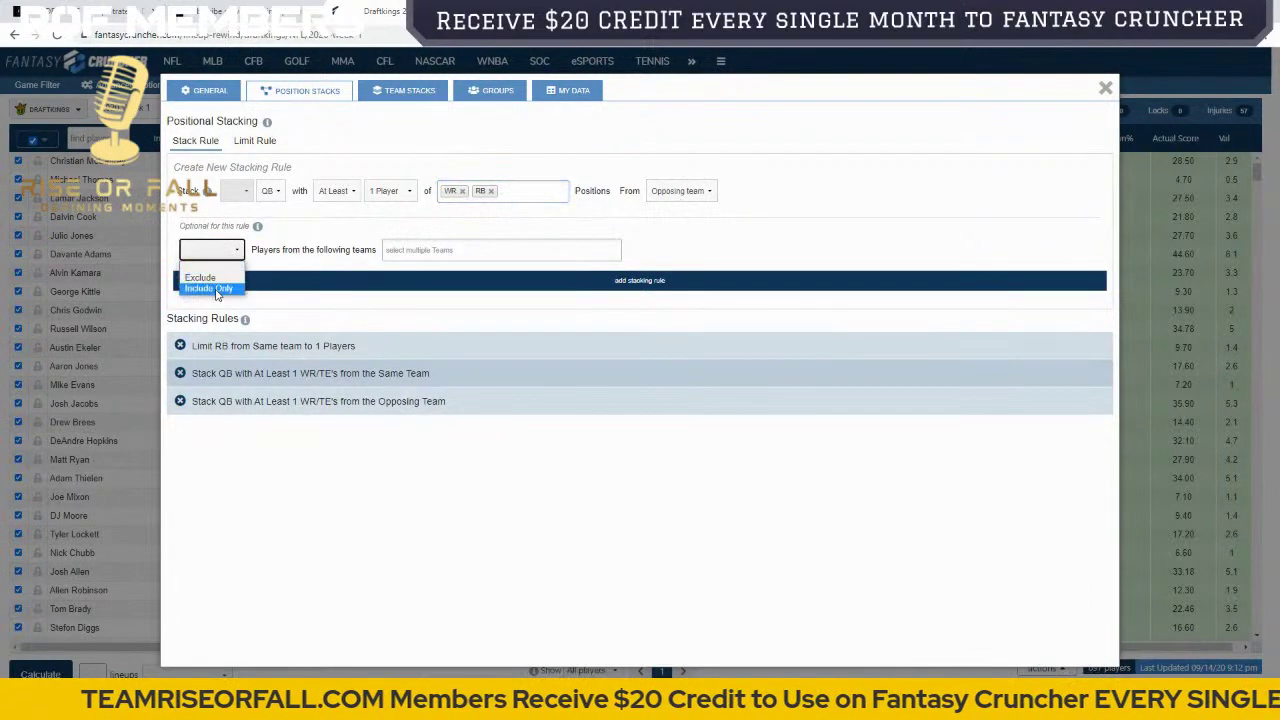
click(205, 279)
click(398, 251)
text(no)
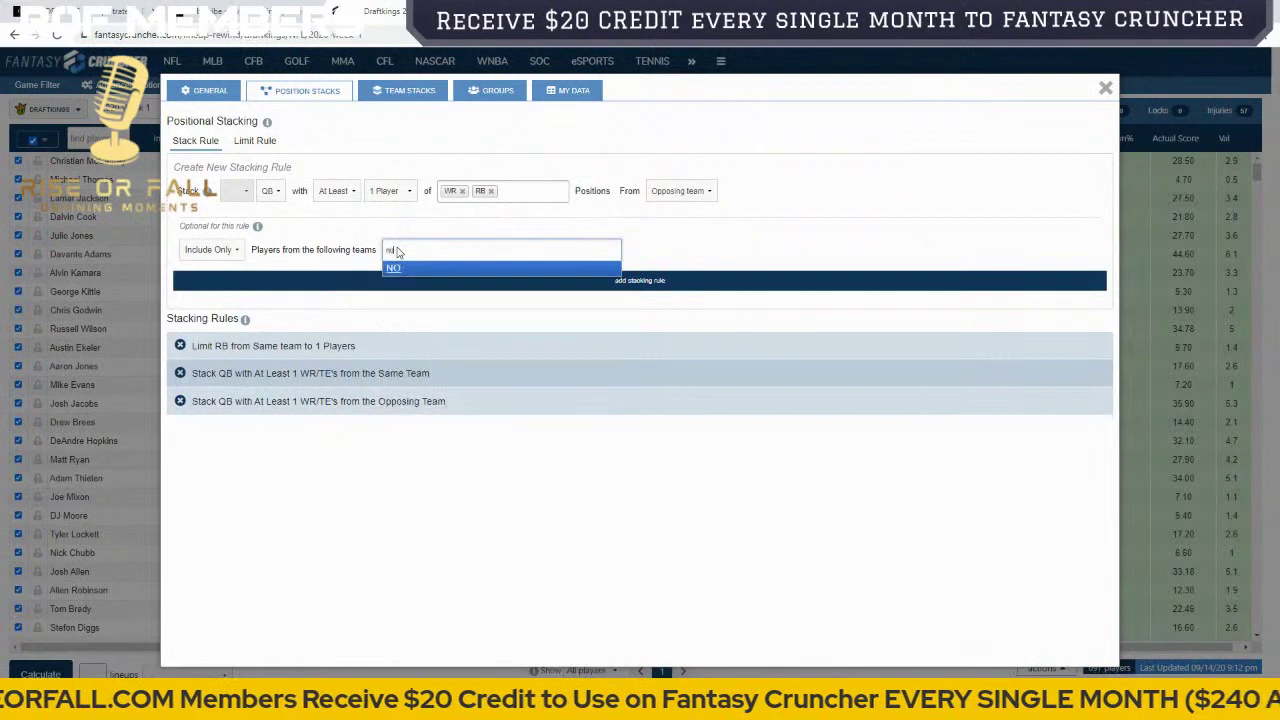
click(414, 270)
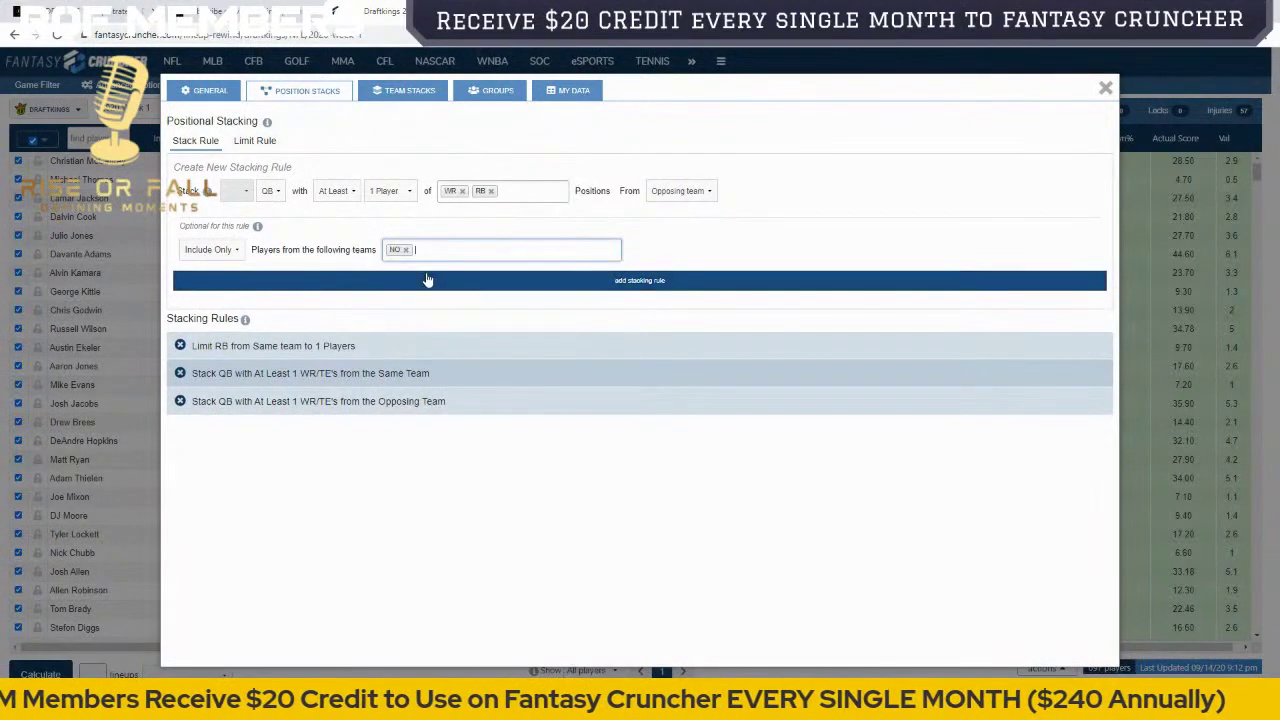
click(580, 282)
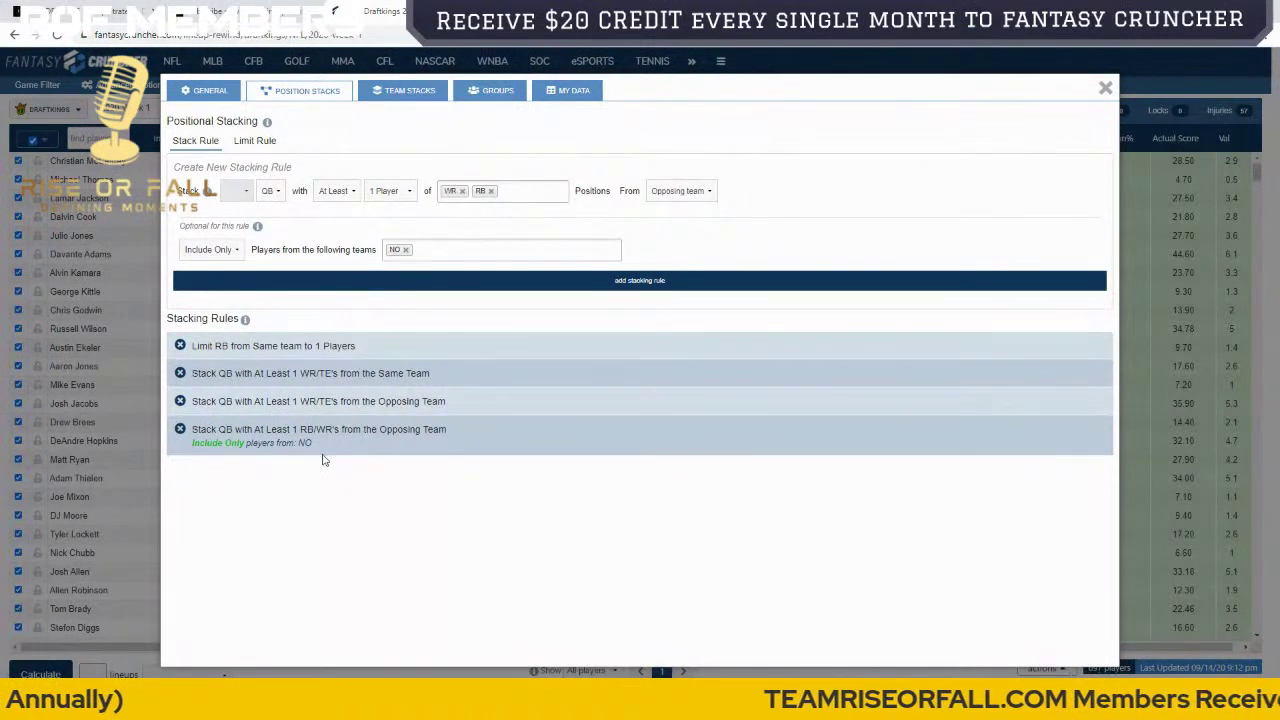
Step: Add two more versions of the opposing-team WR/RB stacking rule, one including only NO and TB players and one including only TB players
click(400, 252)
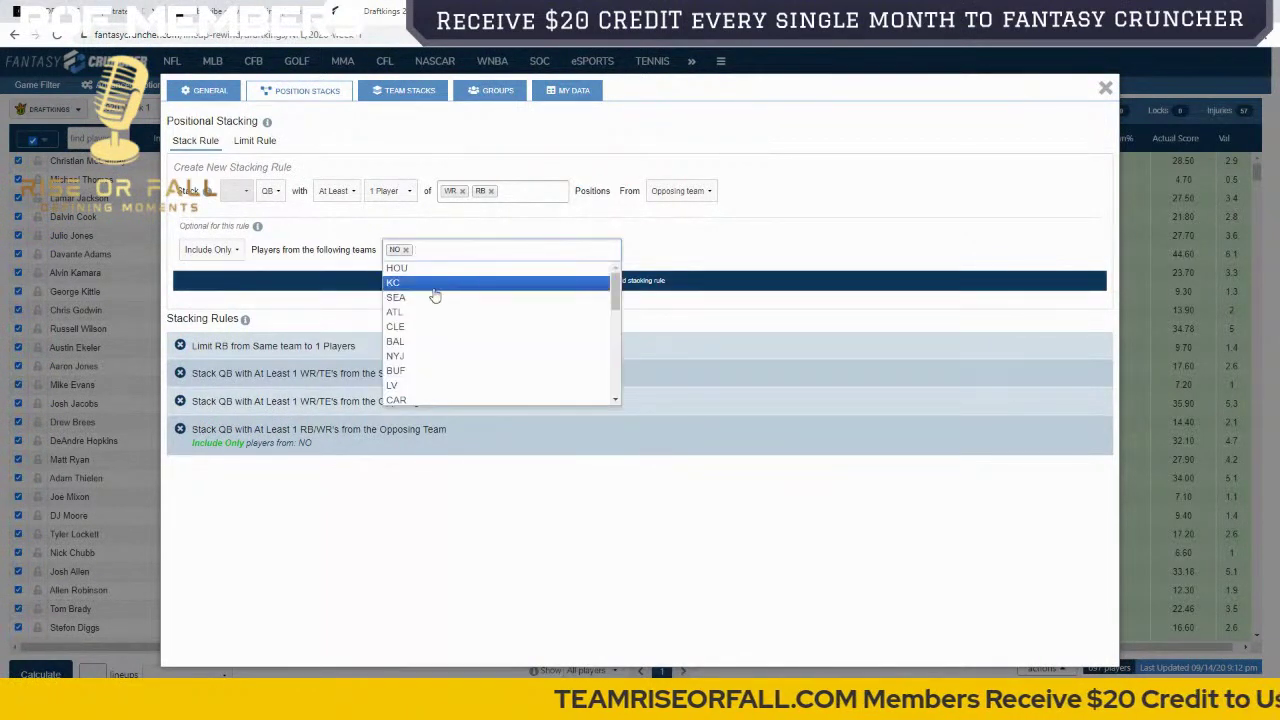
scroll(445, 350, down, 2)
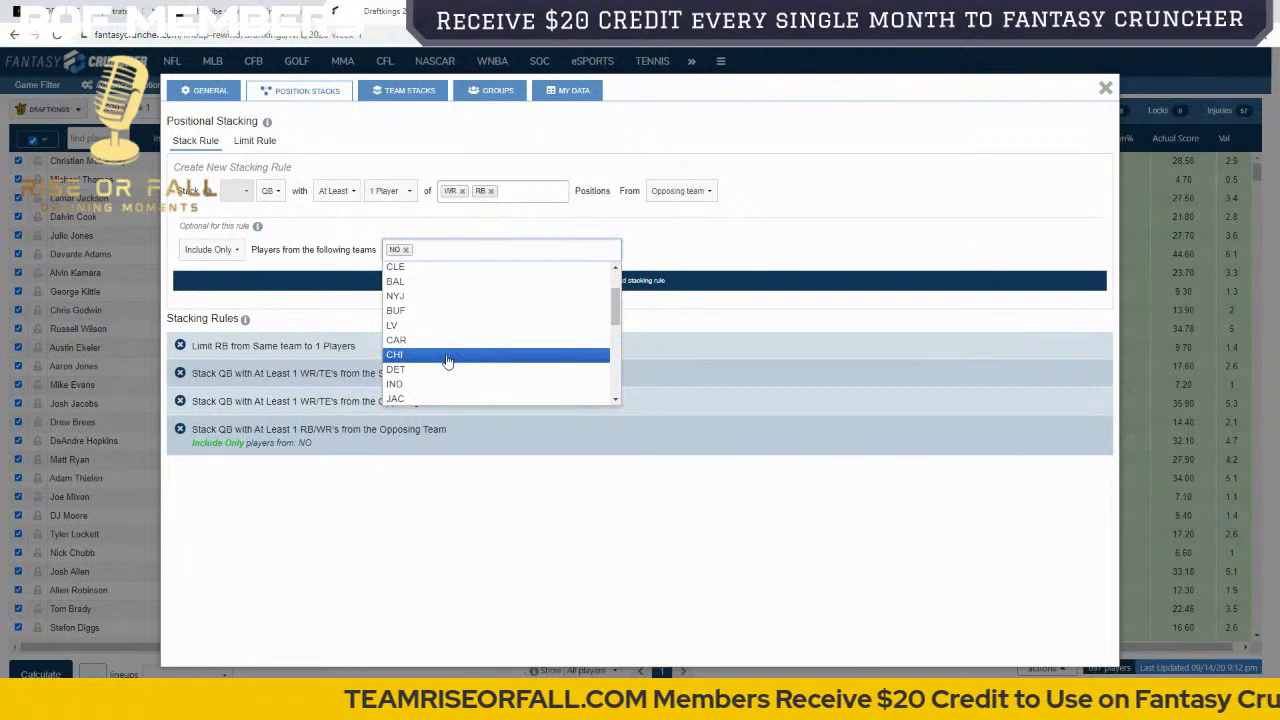
scroll(449, 372, down, 5)
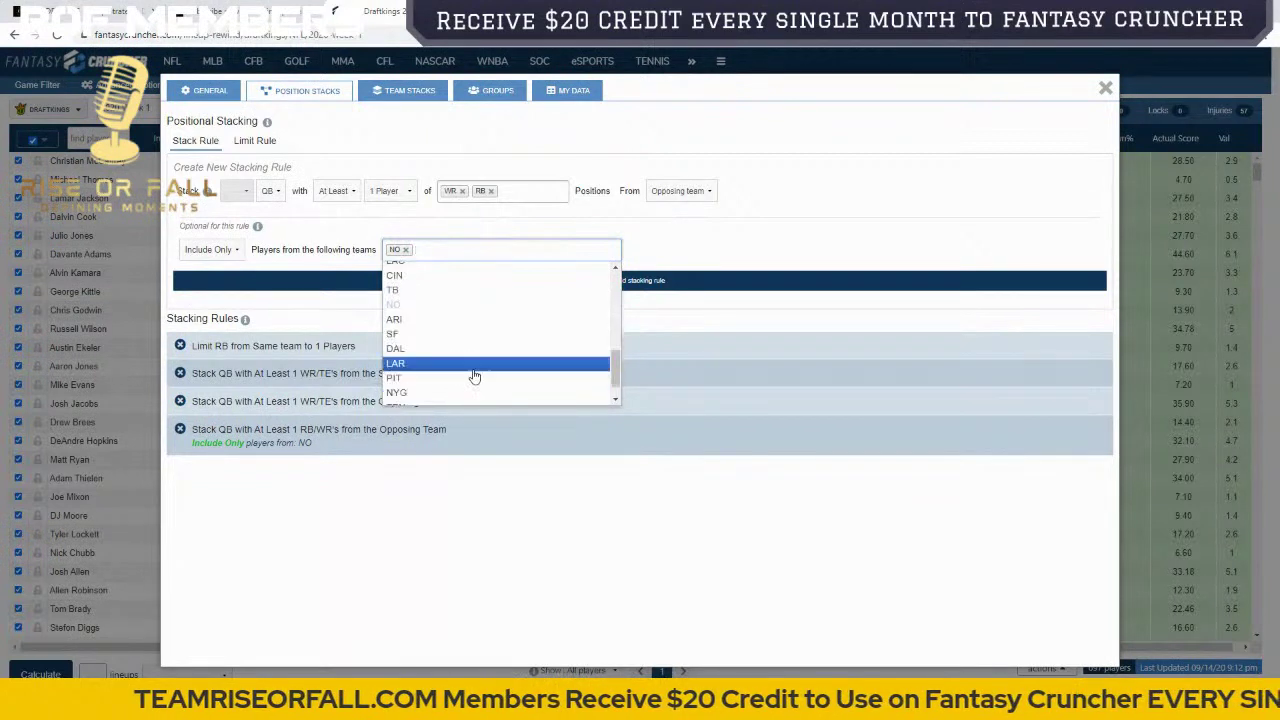
click(415, 270)
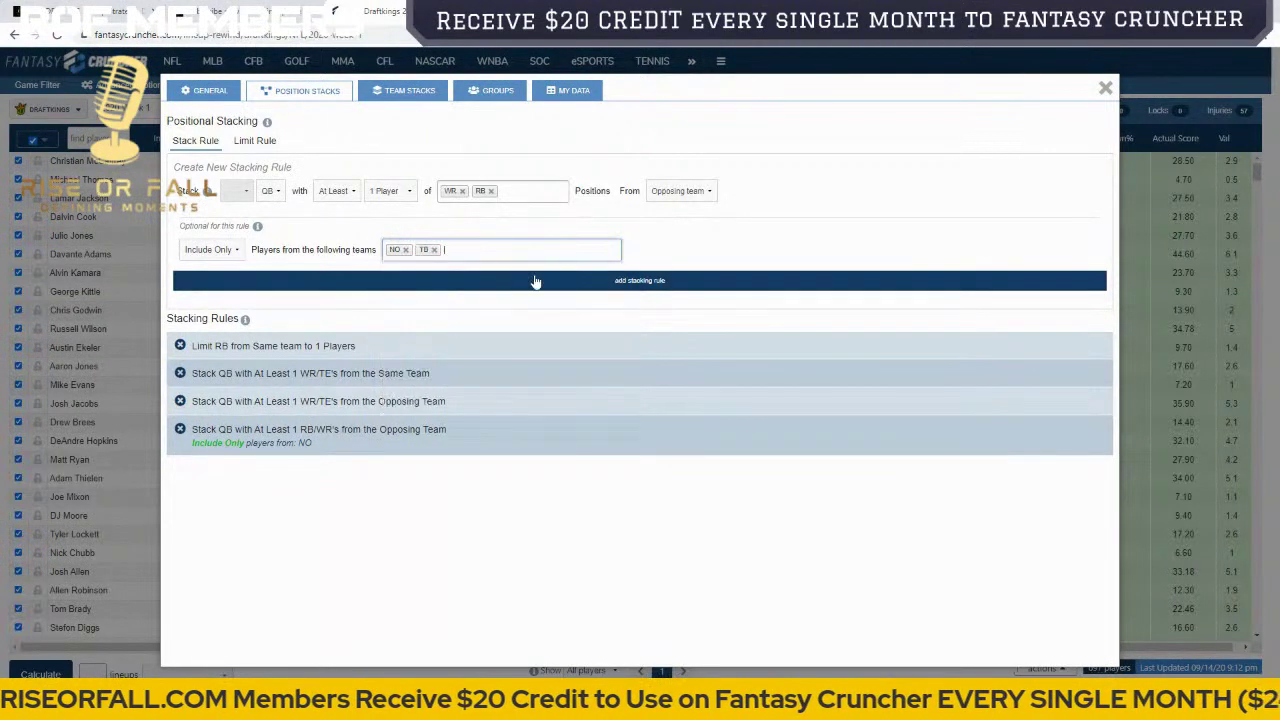
click(588, 282)
click(405, 250)
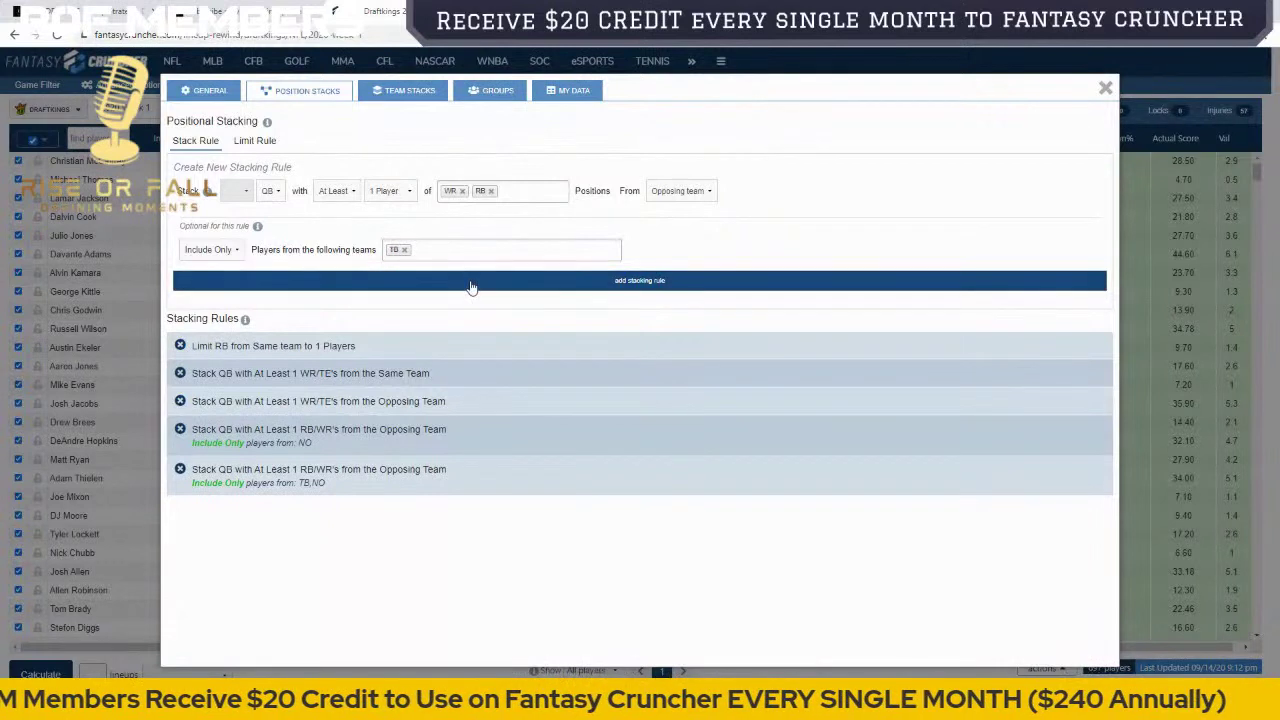
click(472, 288)
Step: Delete the three opposing-team RB/WR stacking rules that have Include Only team restrictions
click(180, 469)
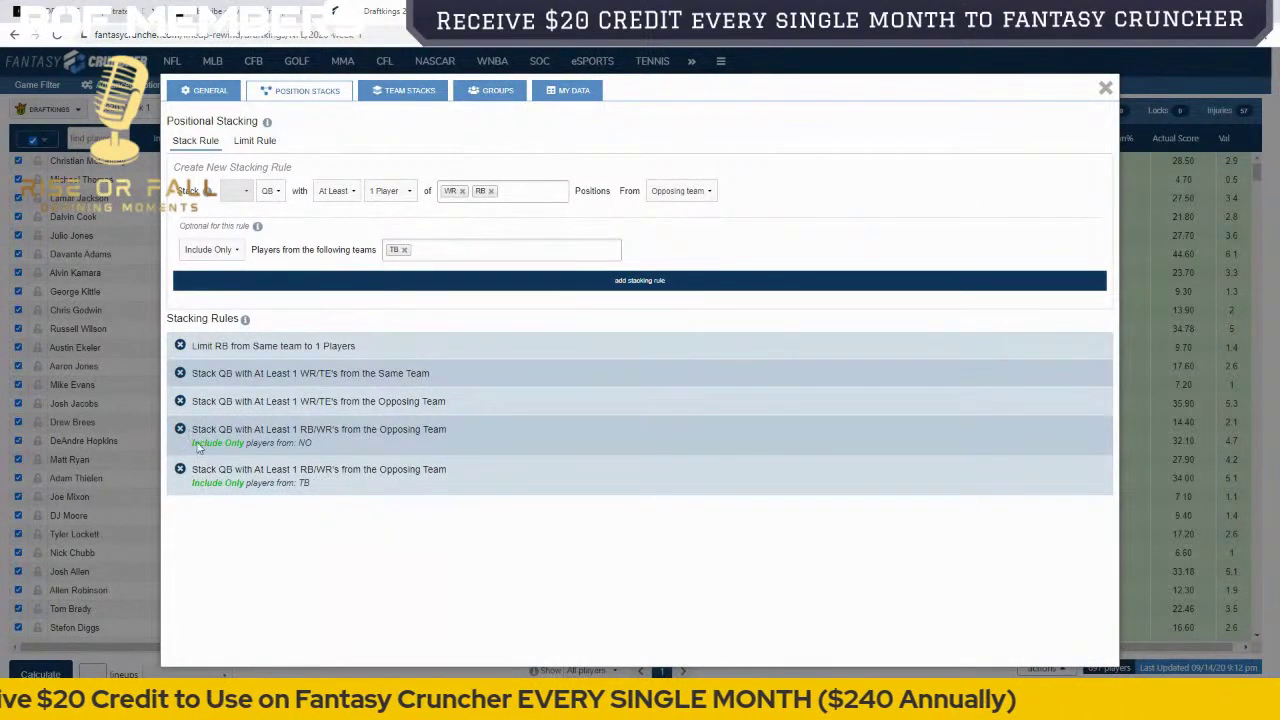
click(180, 429)
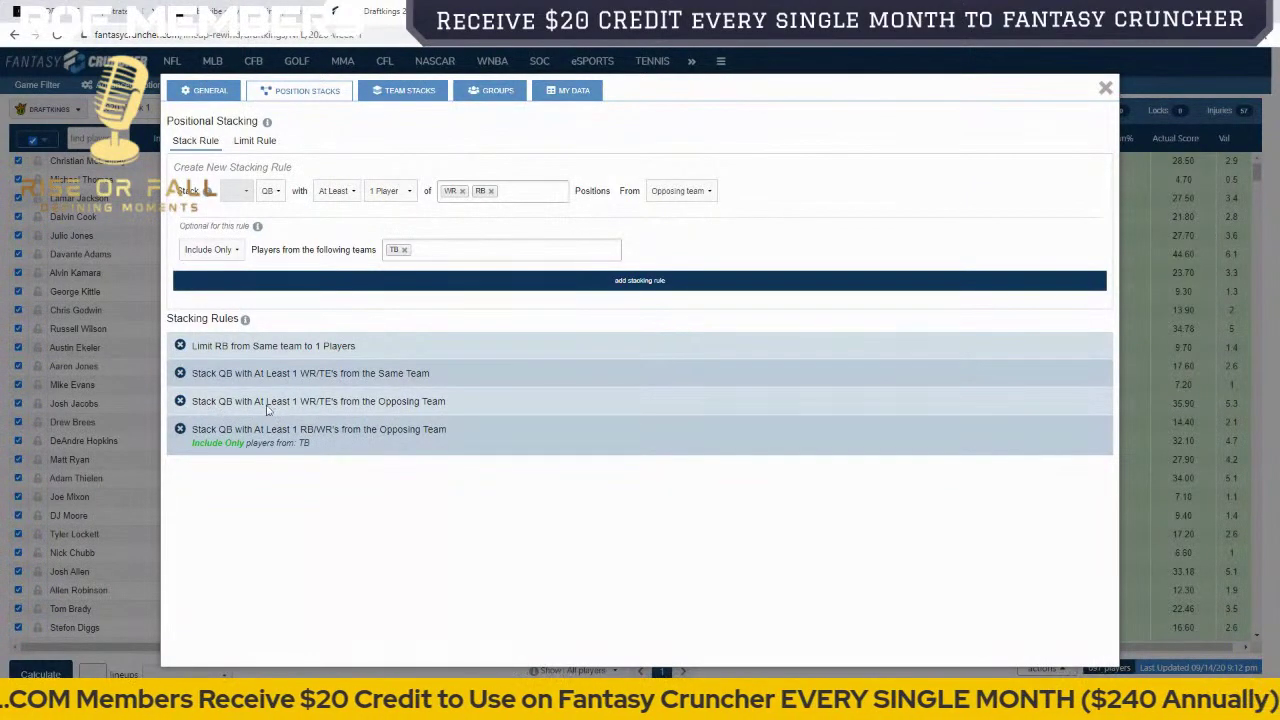
click(180, 429)
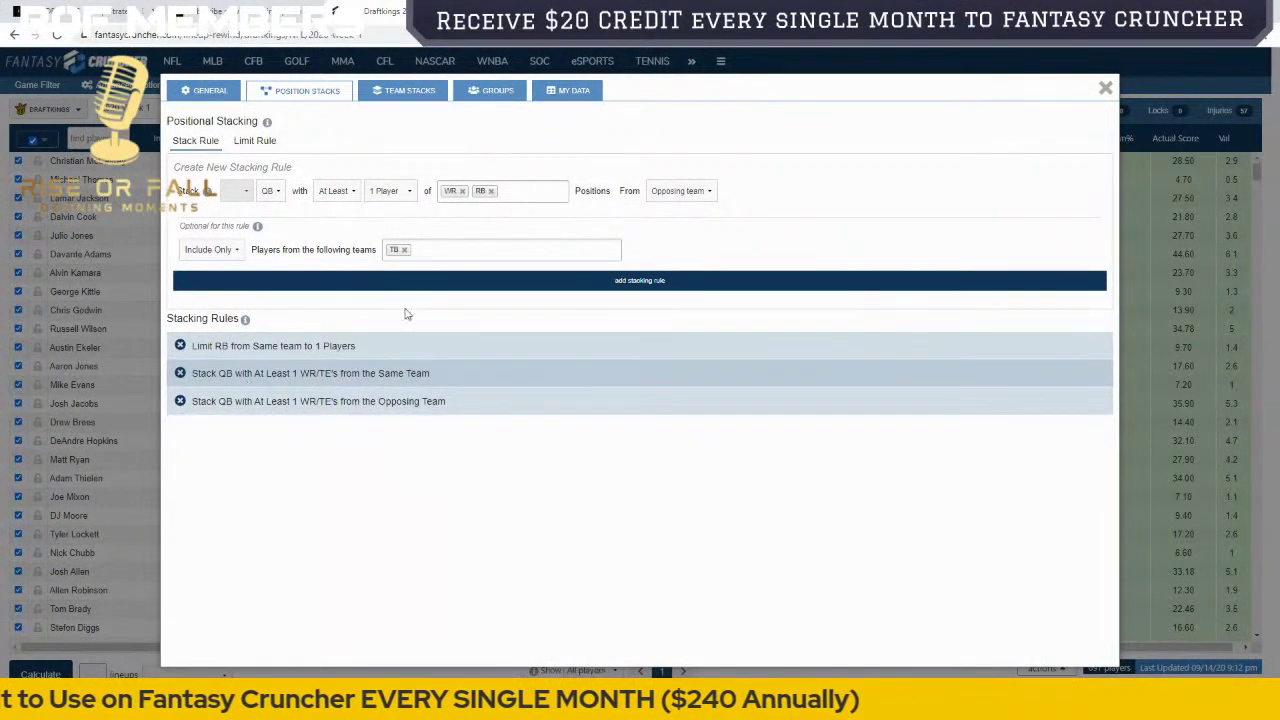
Step: Compare the second group's rule and players with the existing position stacking rules, and close the advanced options
click(487, 91)
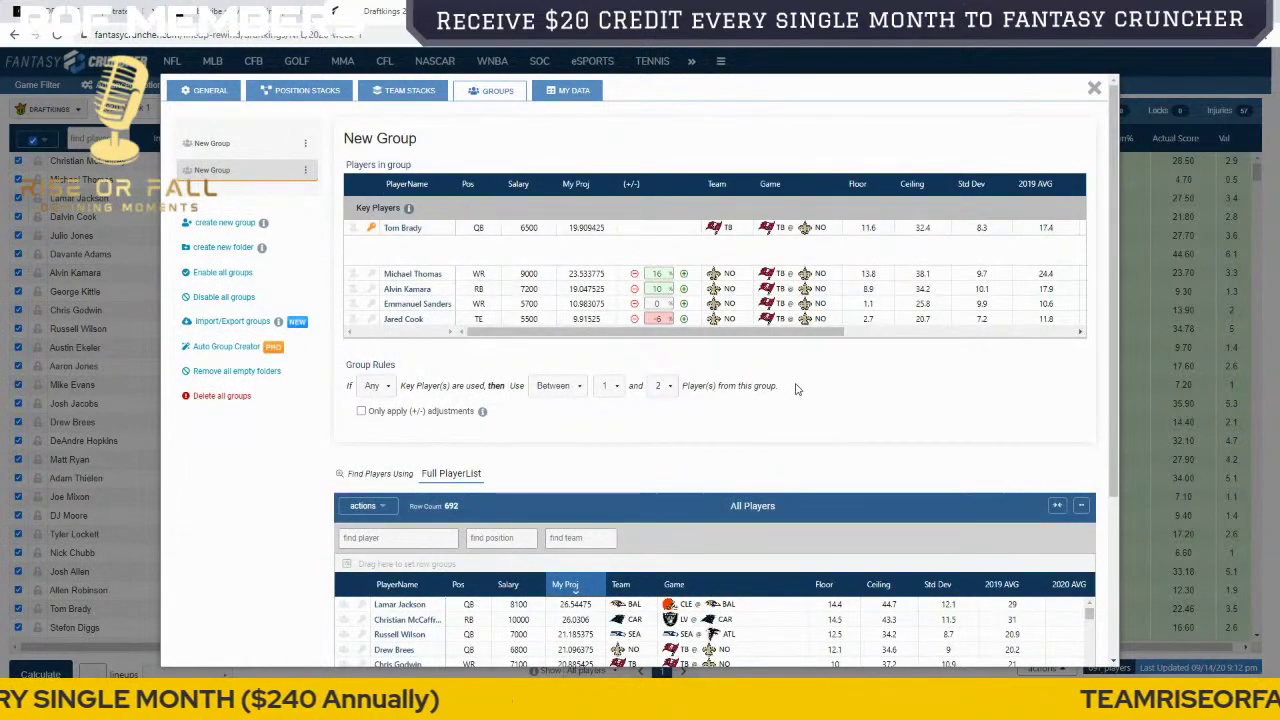
click(296, 100)
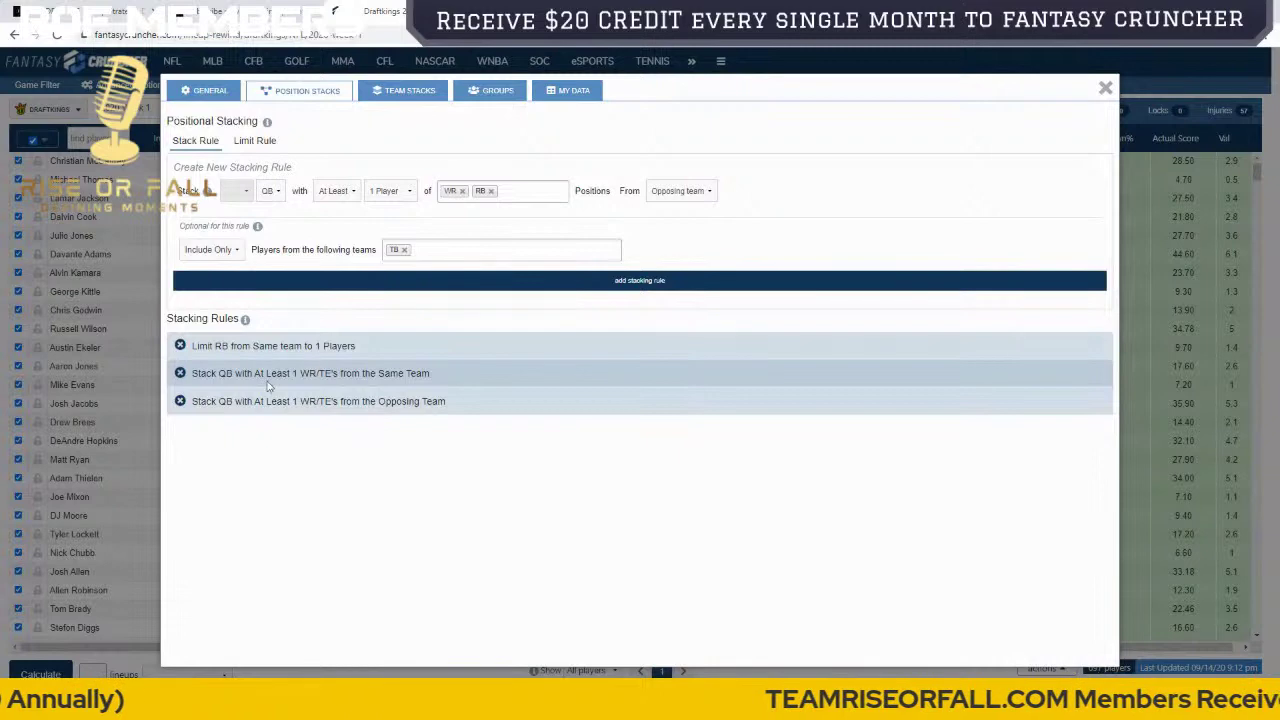
click(482, 100)
click(316, 103)
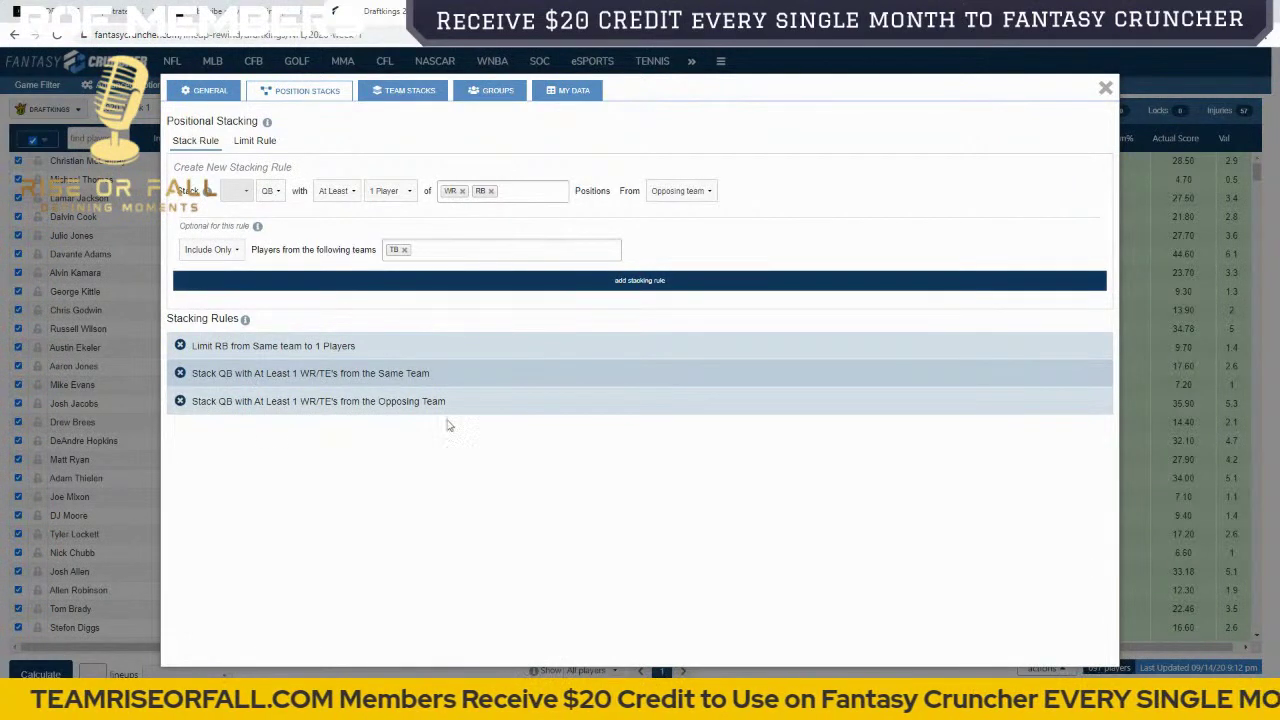
click(492, 94)
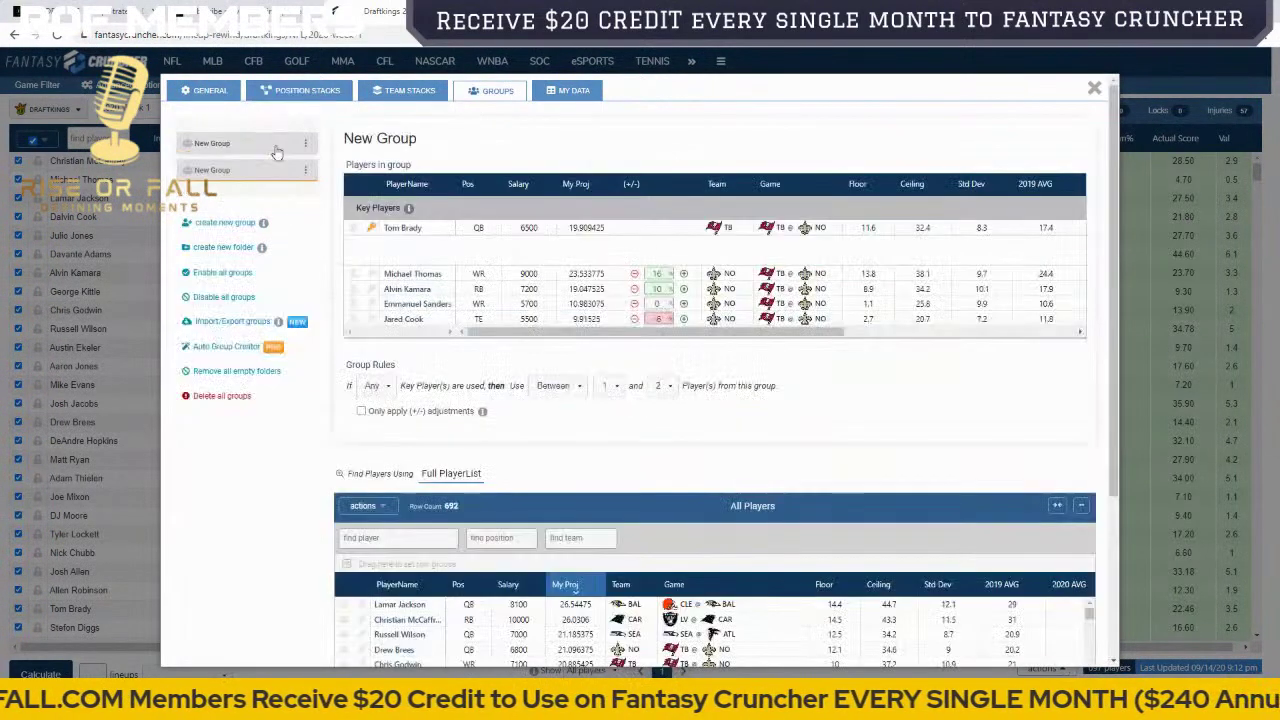
click(1094, 88)
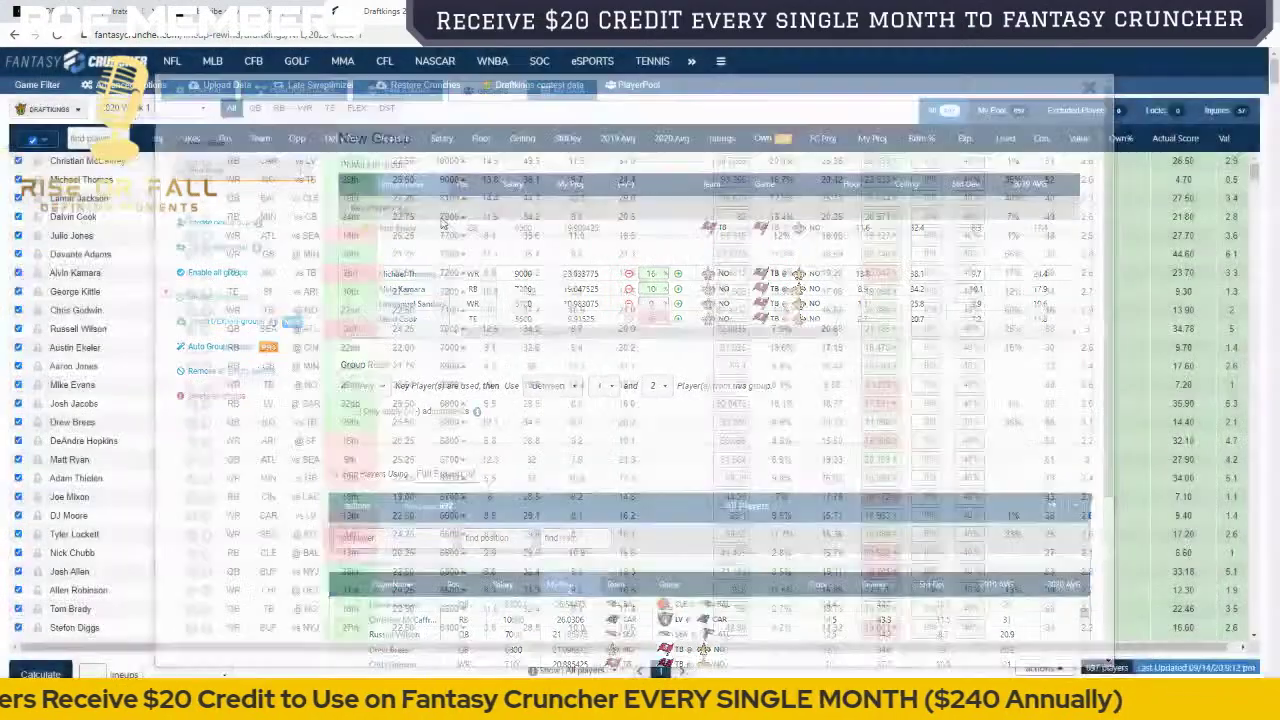
Step: Sort the player list by Team, browse down to the NO players, and filter the list to WR only
click(265, 140)
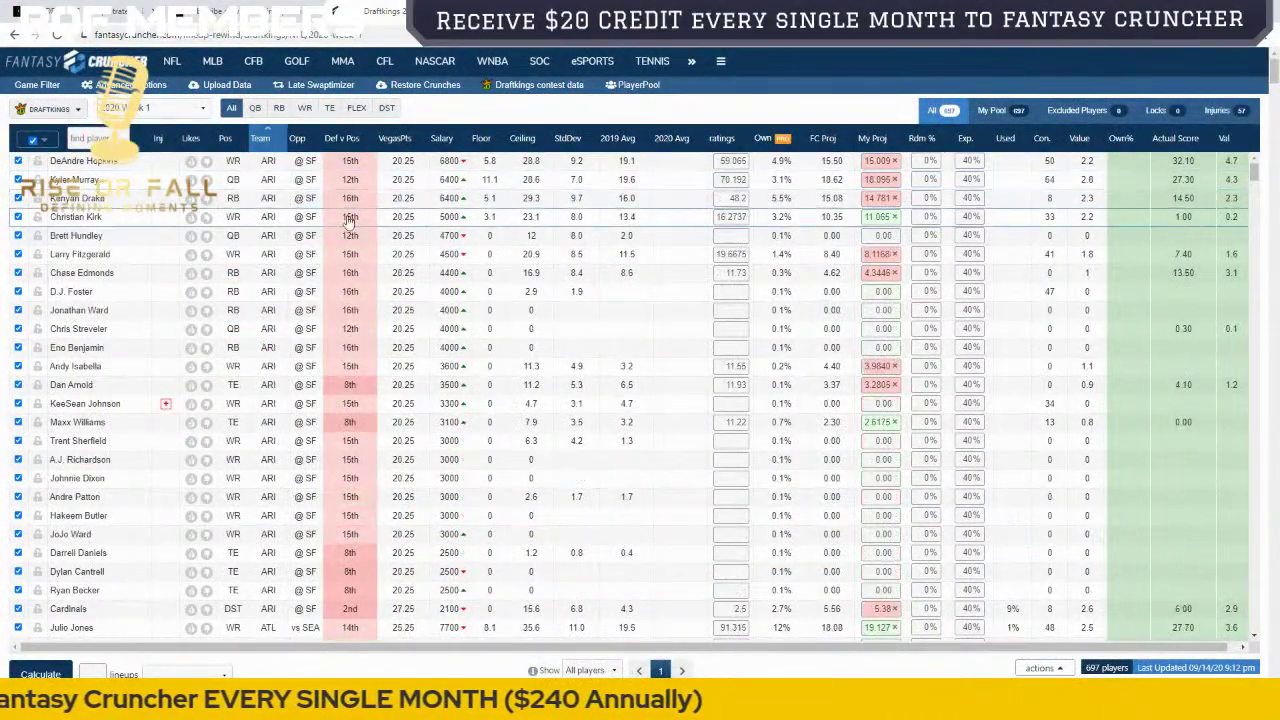
scroll(348, 221, down, 20)
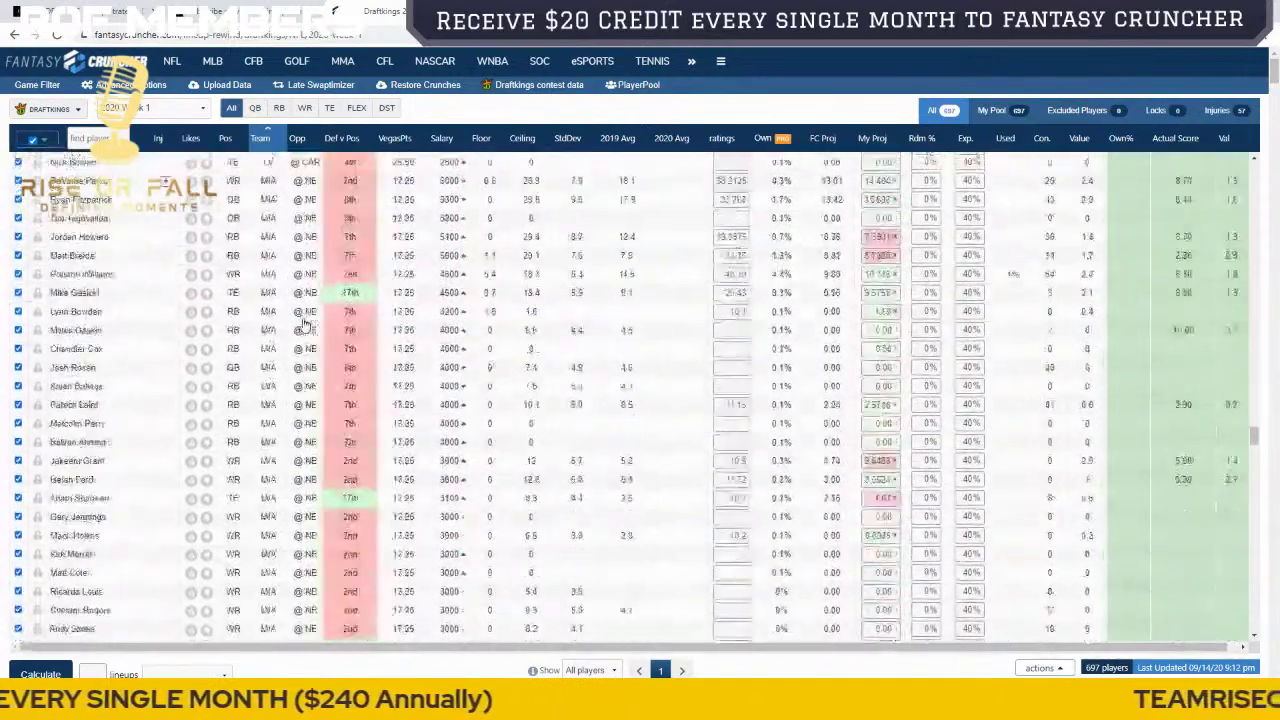
scroll(305, 325, down, 15)
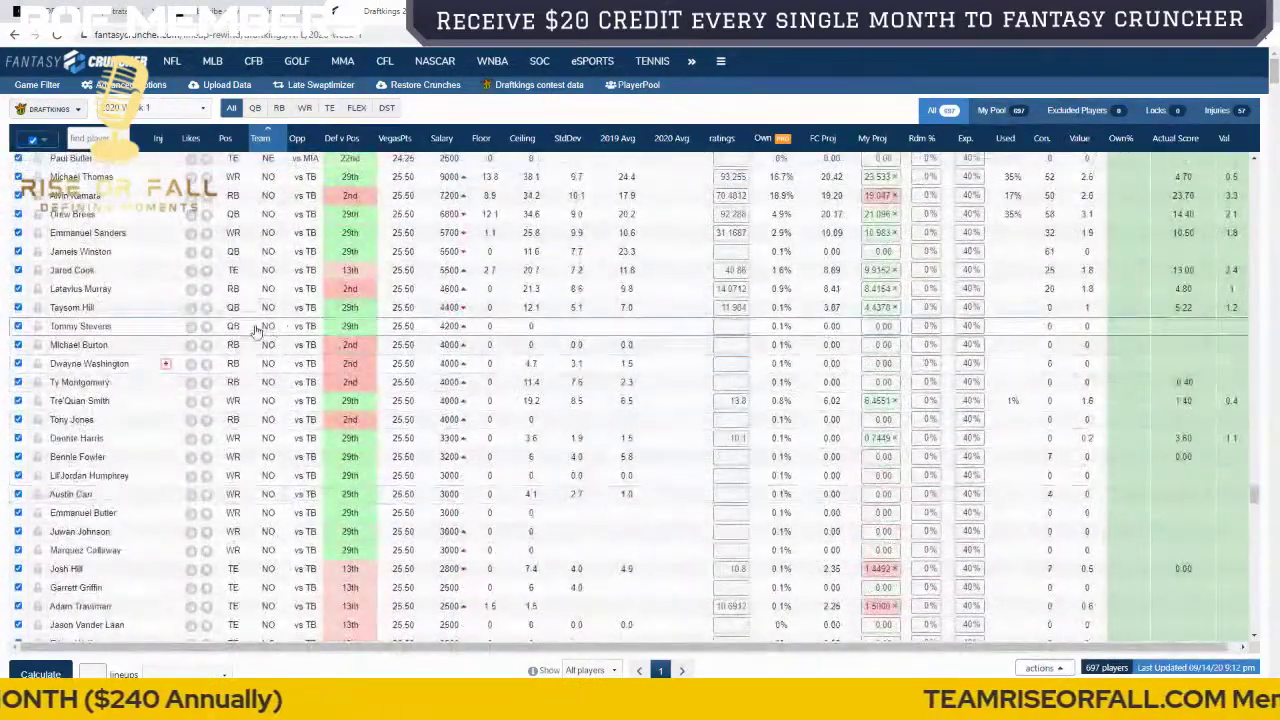
click(303, 108)
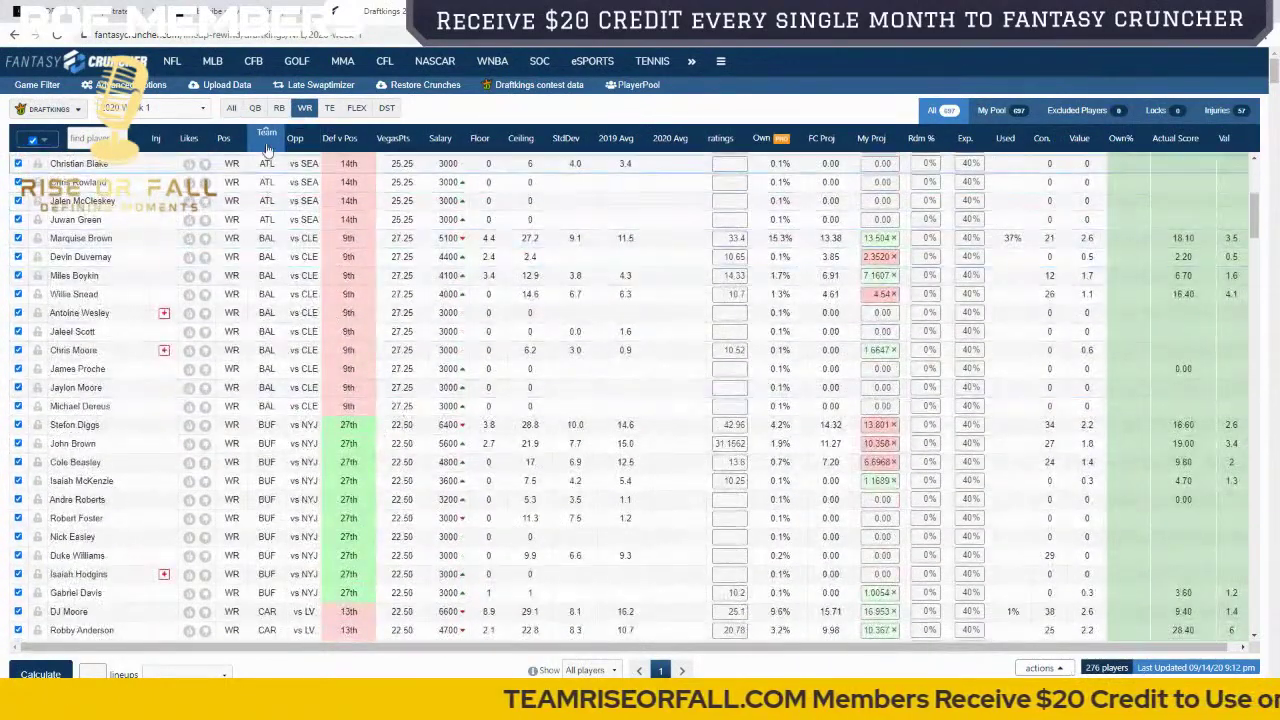
Step: Exclude the NO wide receivers from Tre'Quan Smith down to Marquez Callaway from the player pool
scroll(437, 338, down, 20)
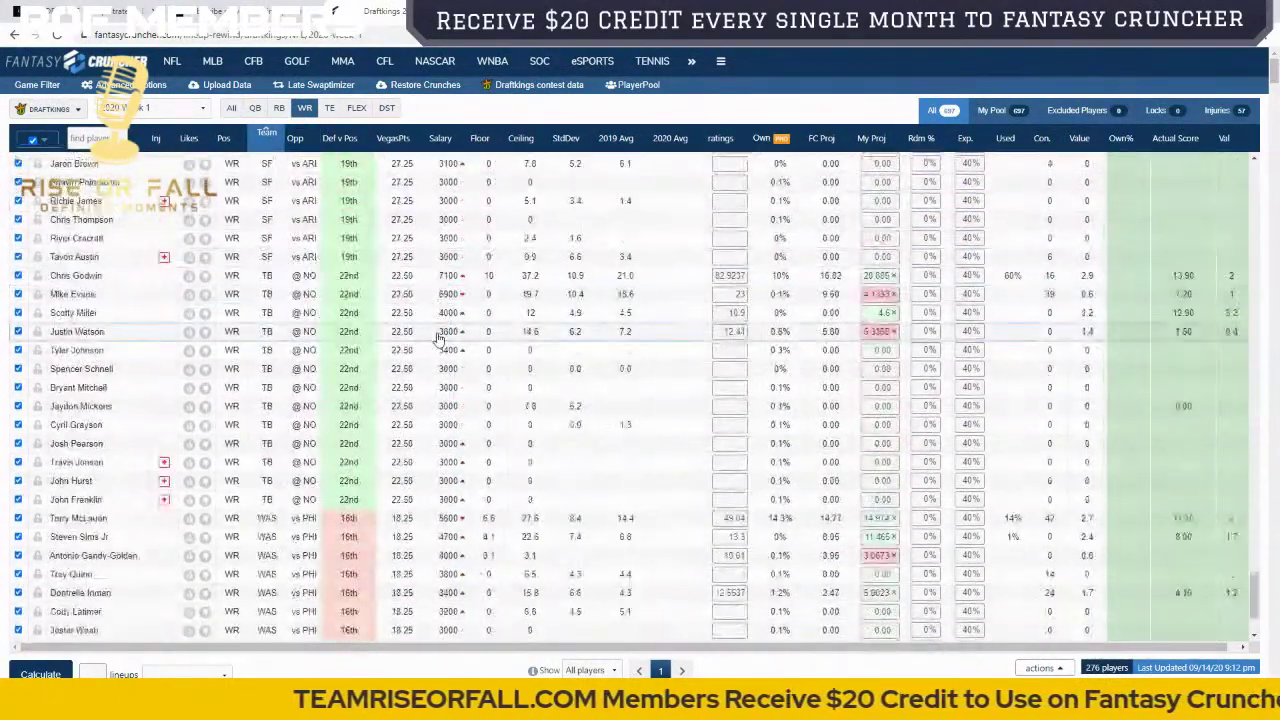
scroll(437, 338, up, 10)
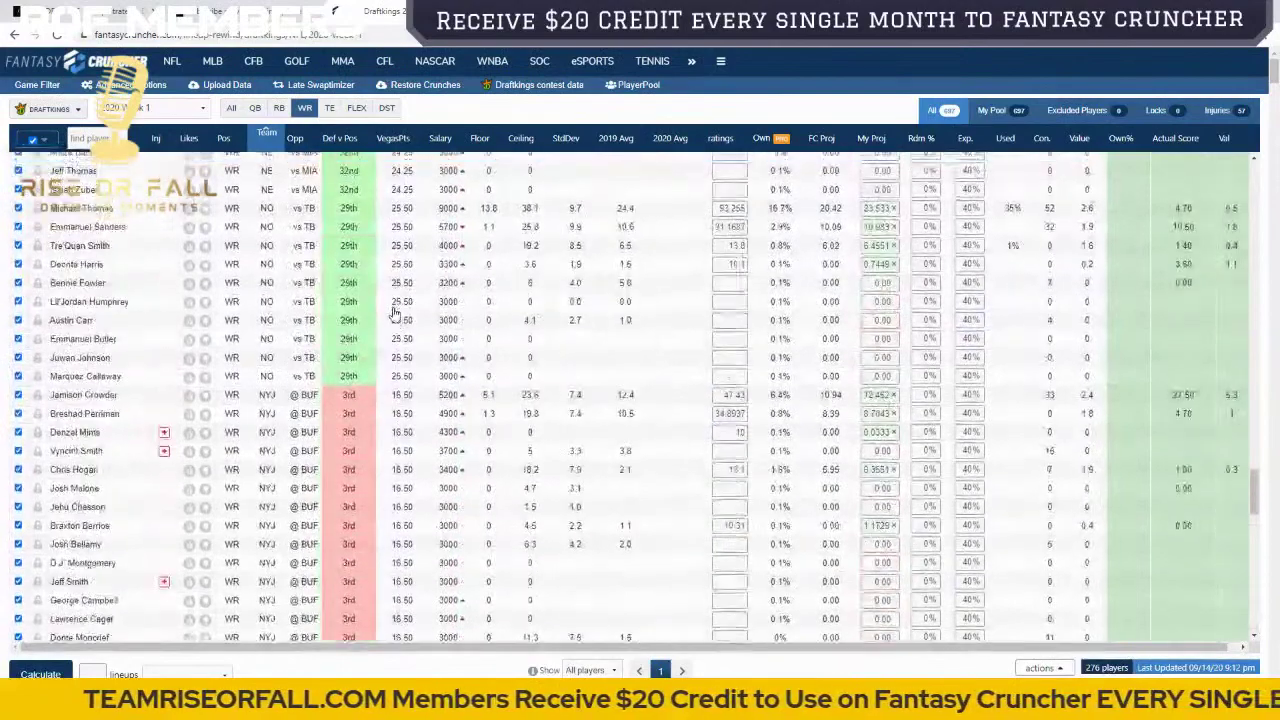
scroll(393, 314, up, 3)
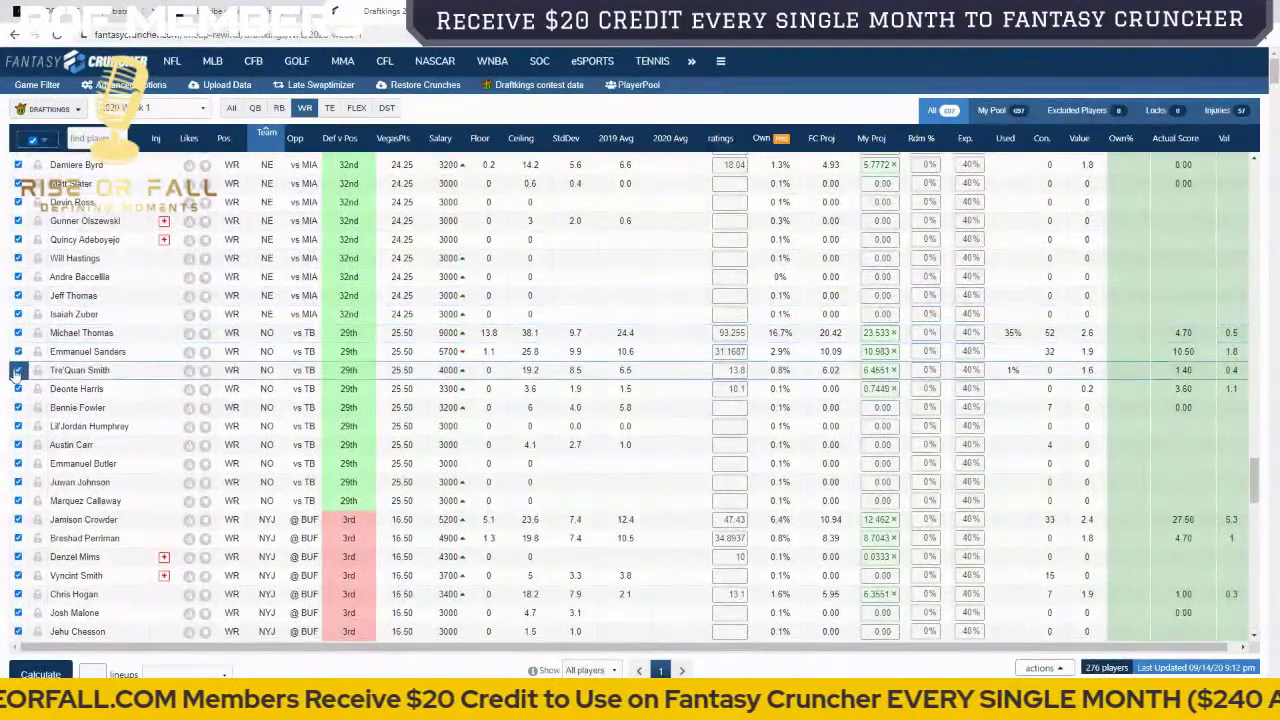
drag(18, 372, 18, 500)
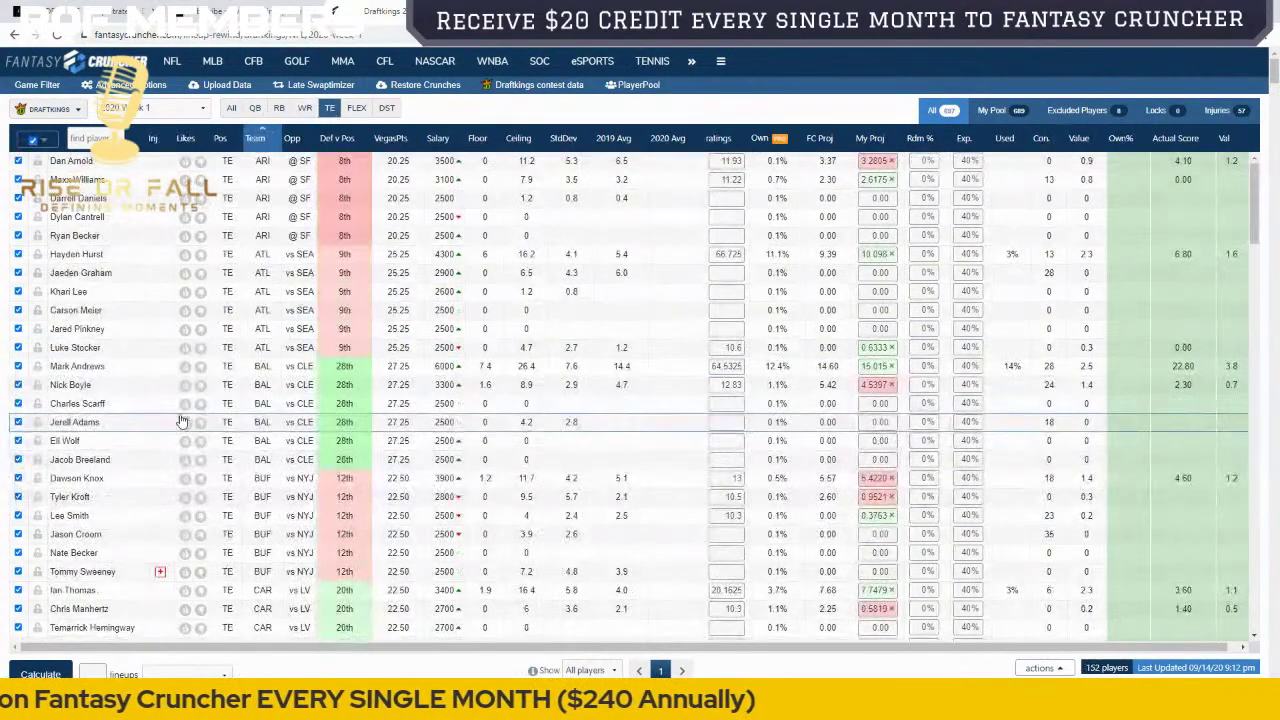
Step: Filter the list to TE and exclude Josh Hill, Garrett Griffin, Adam Trautman, Jason Vander Laan and Ethan Wolf of NO
scroll(543, 379, down, 13)
scroll(486, 363, down, 8)
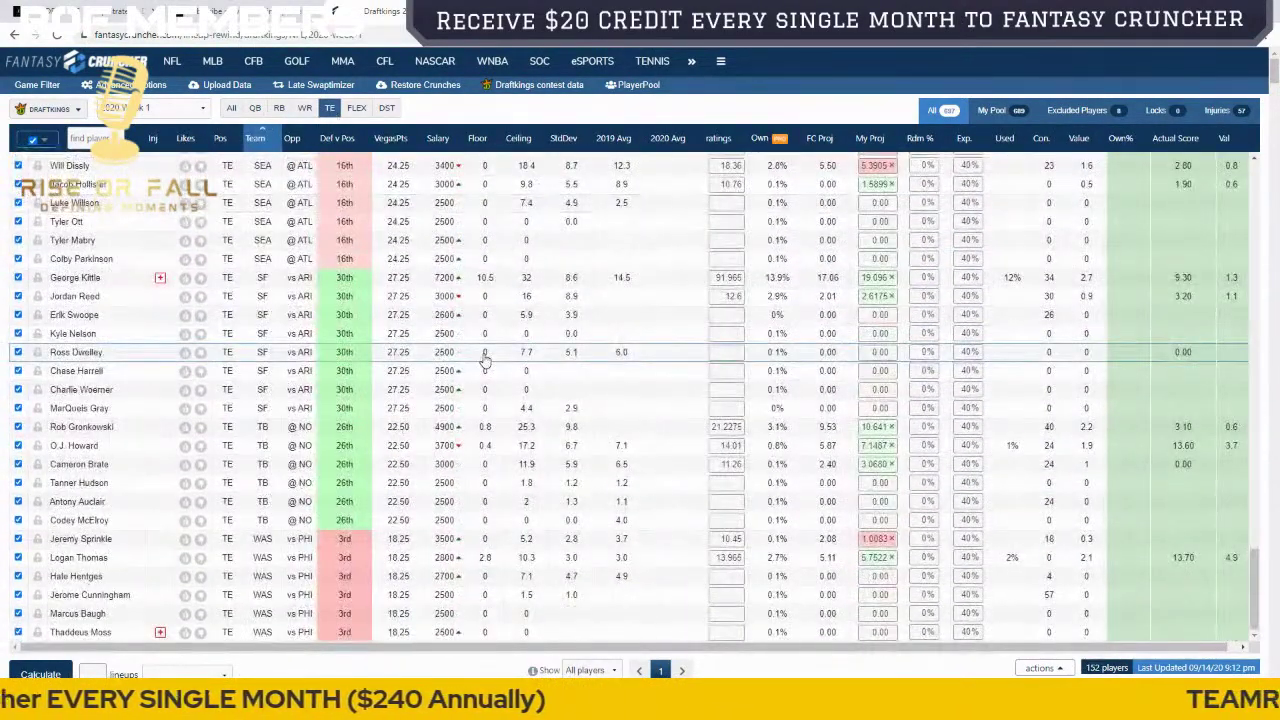
scroll(478, 358, up, 2)
click(17, 314)
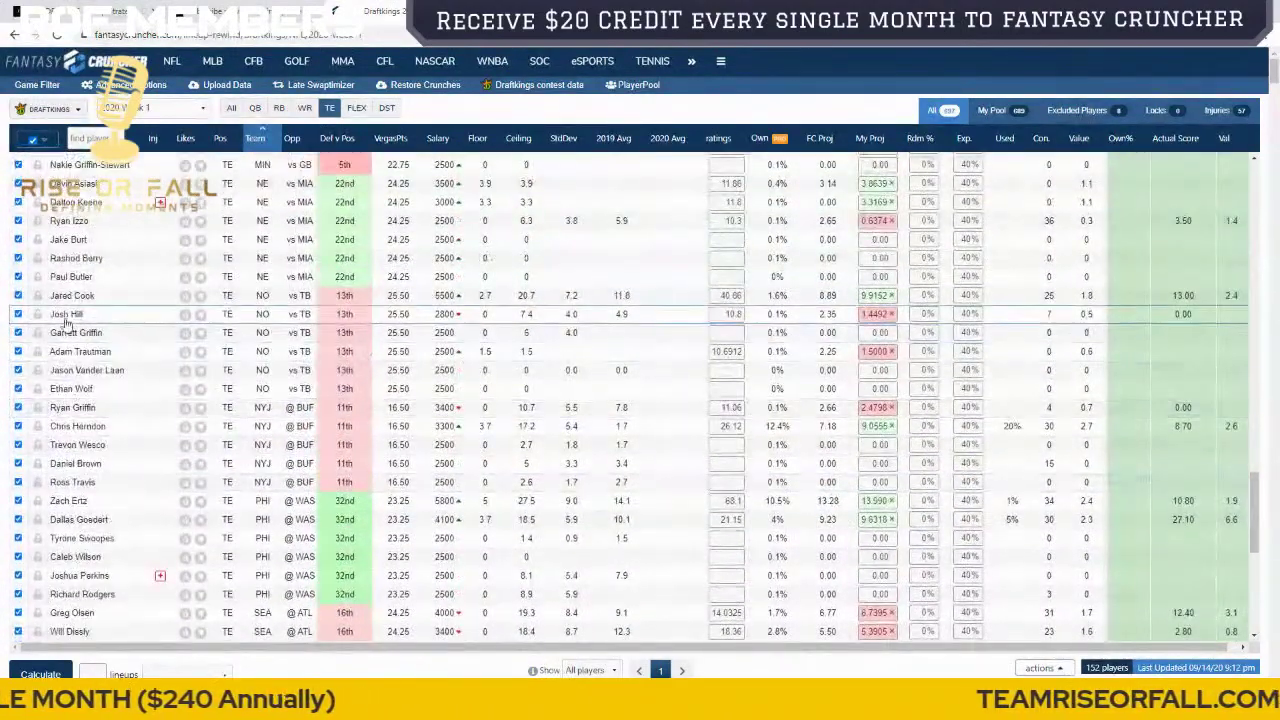
click(17, 332)
click(17, 351)
click(17, 370)
click(17, 388)
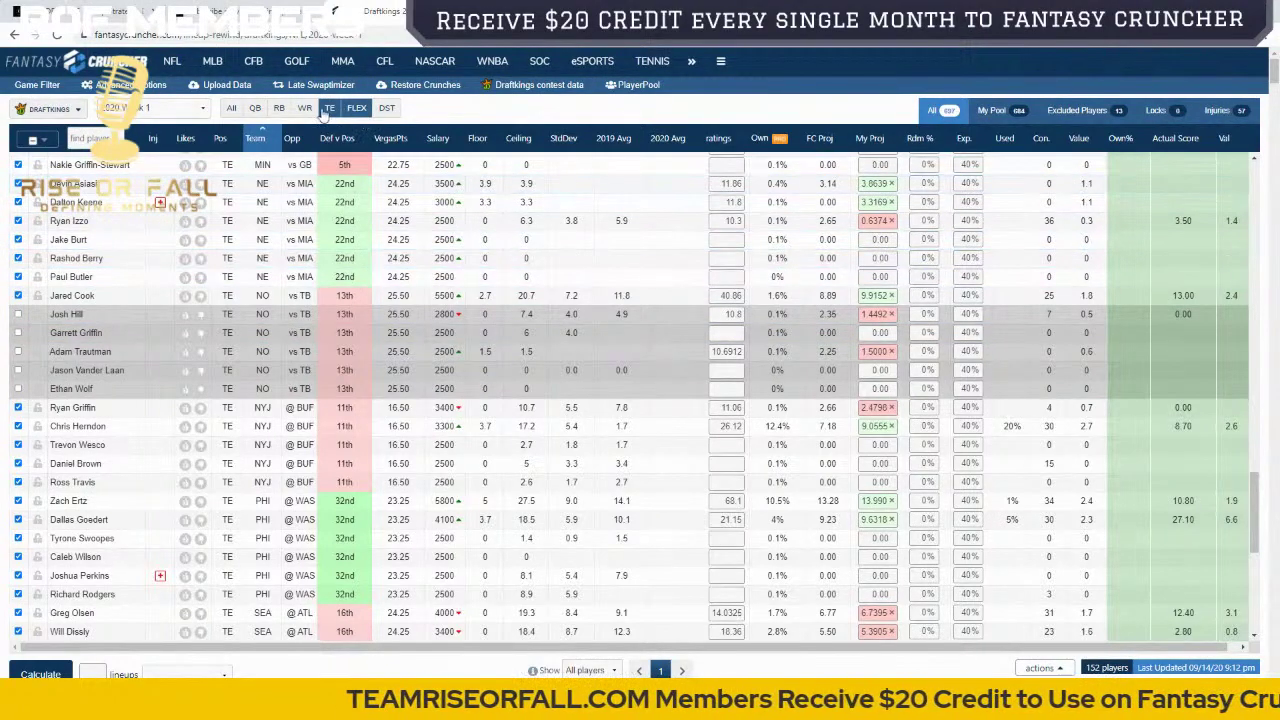
Step: Delete all the position stacking rules in the advanced options, including the RB limit and both QB stacks
click(118, 84)
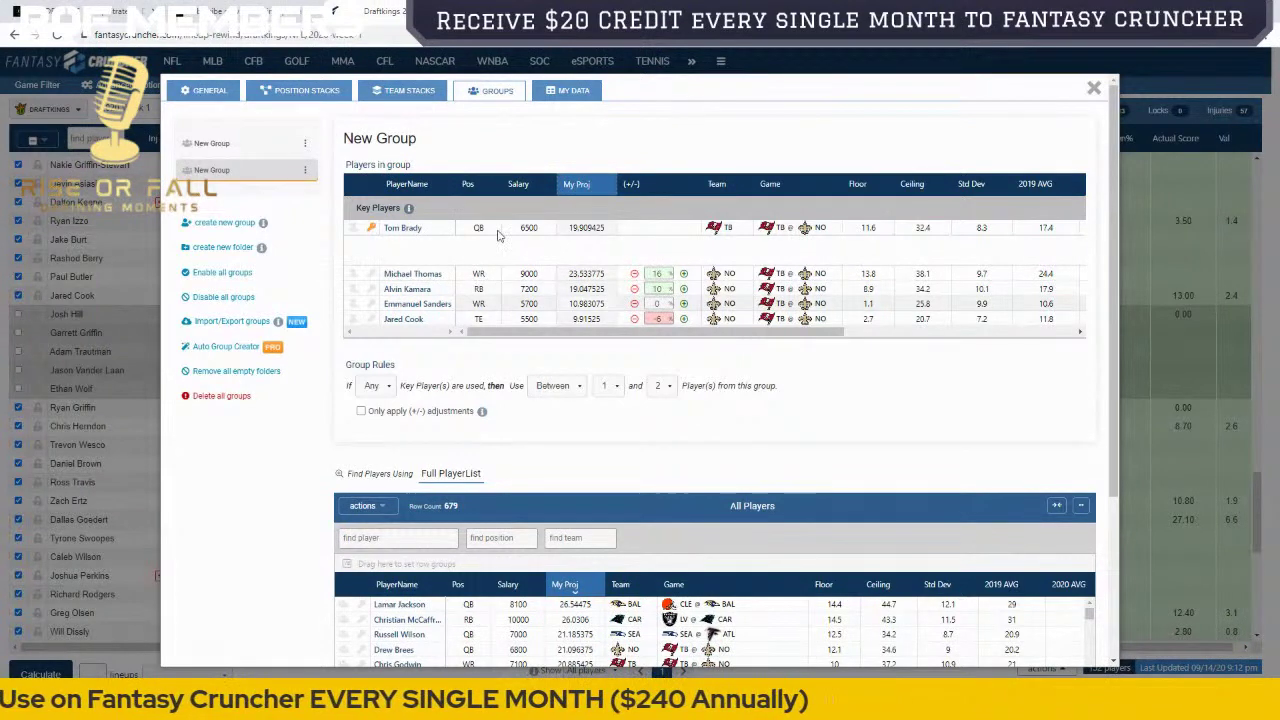
click(307, 91)
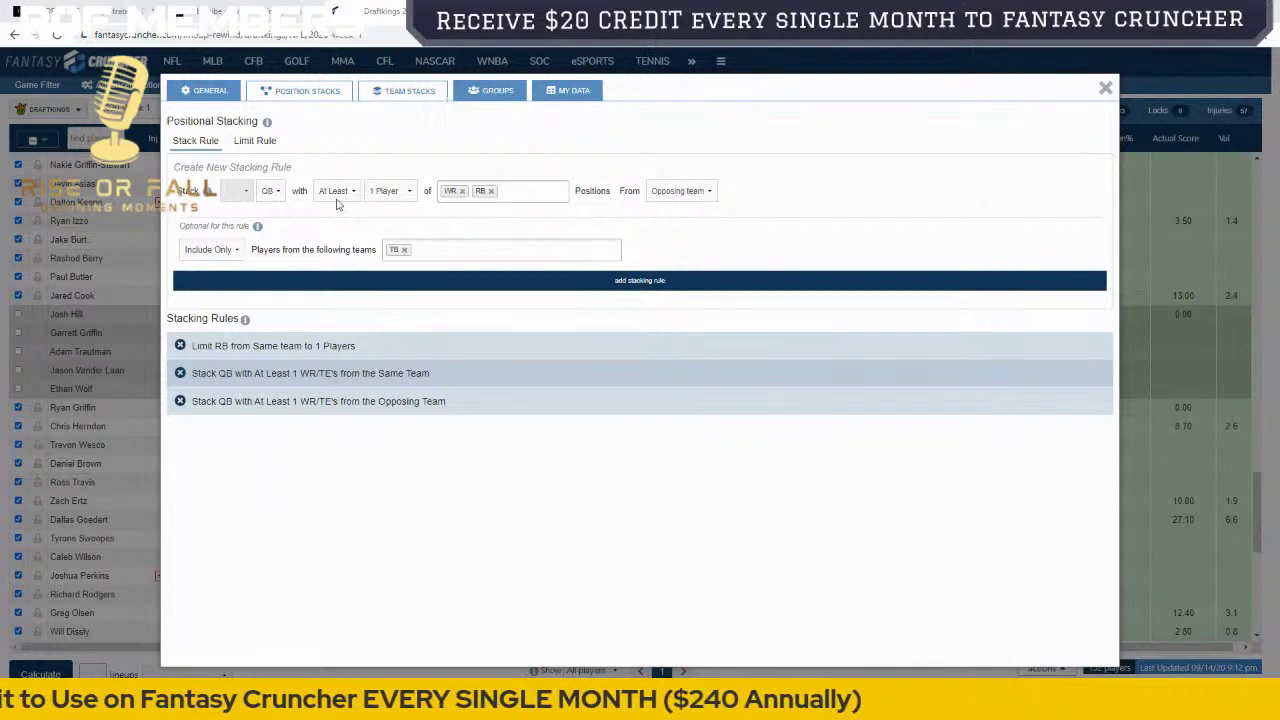
click(180, 373)
click(180, 373)
click(180, 346)
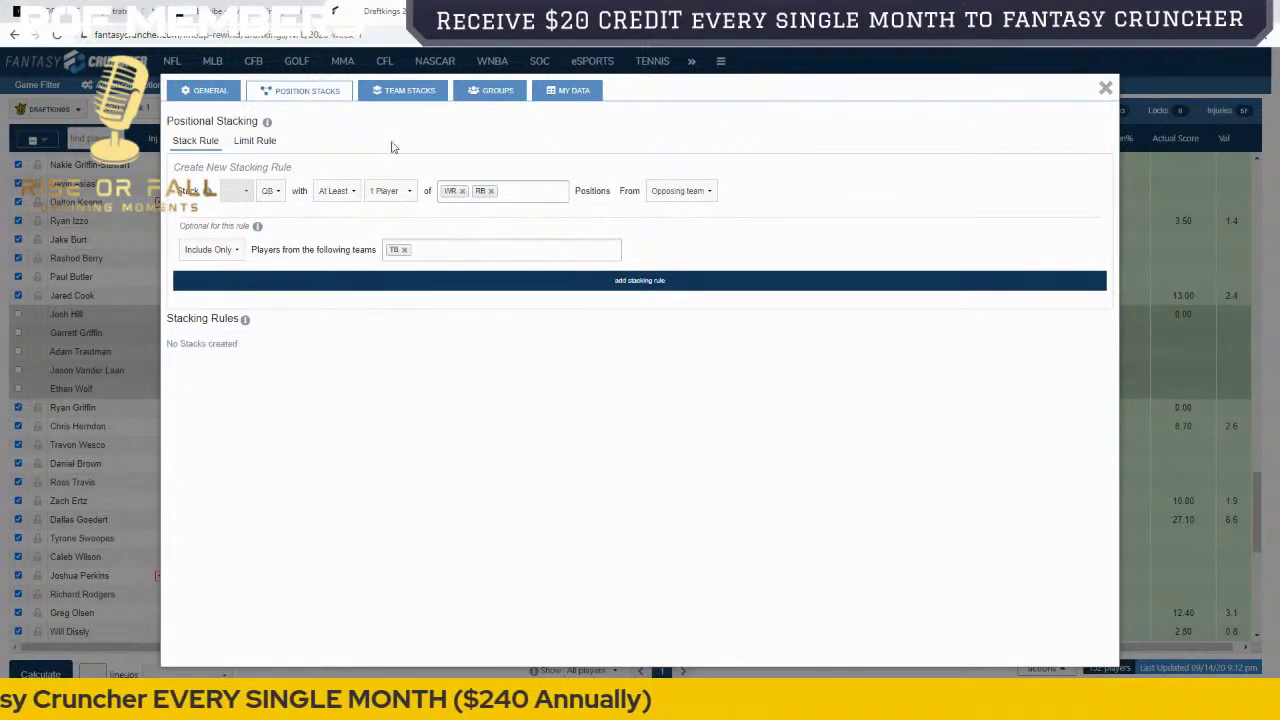
Step: Check the team stacks, and delete both existing player groups
click(396, 102)
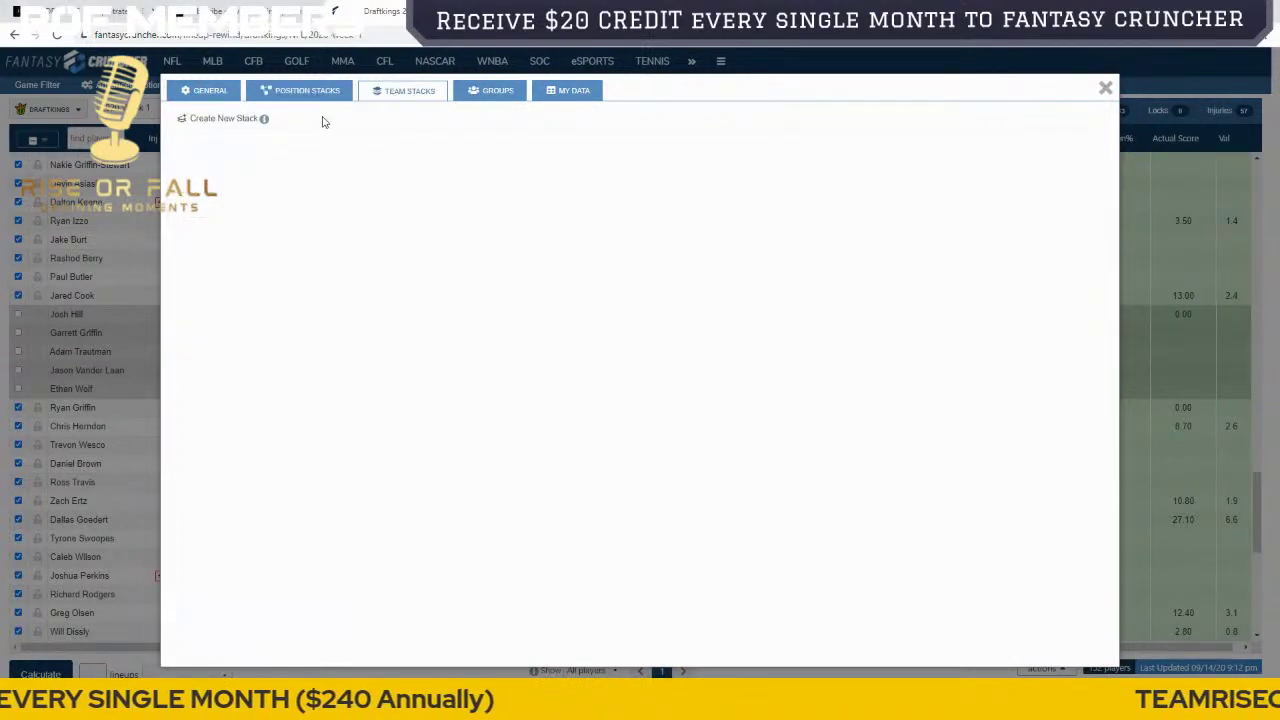
click(478, 96)
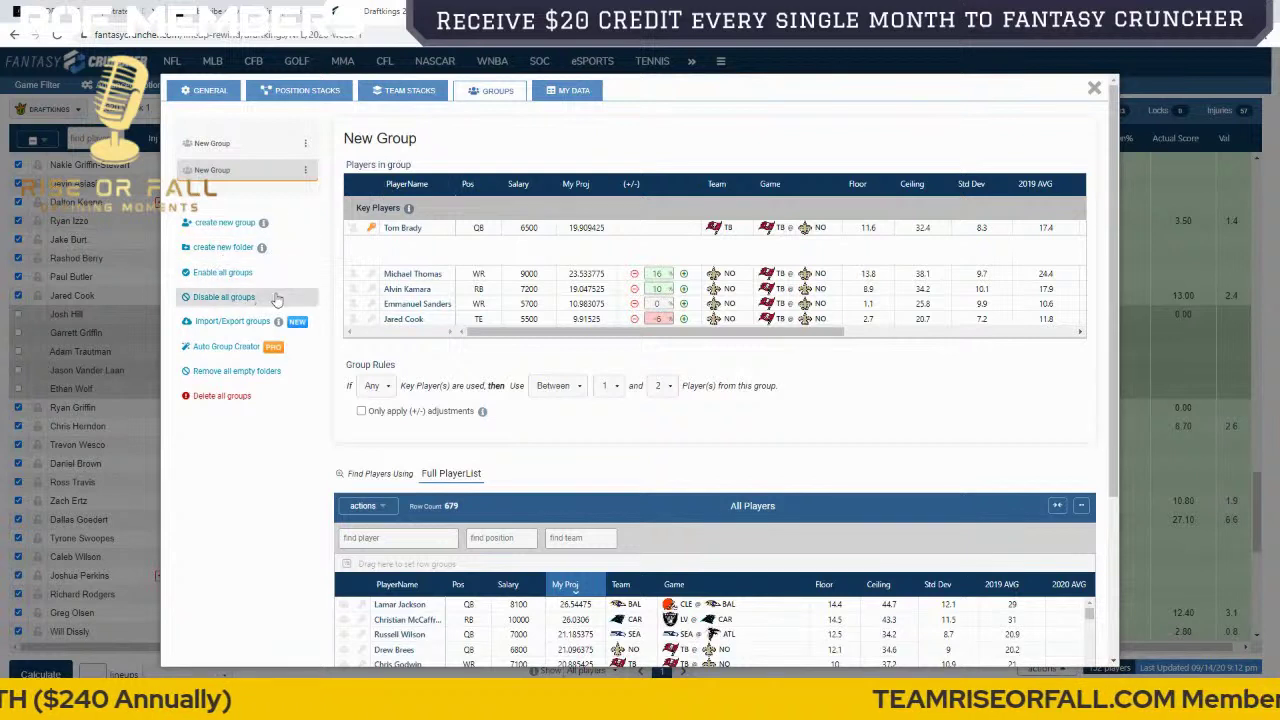
click(306, 171)
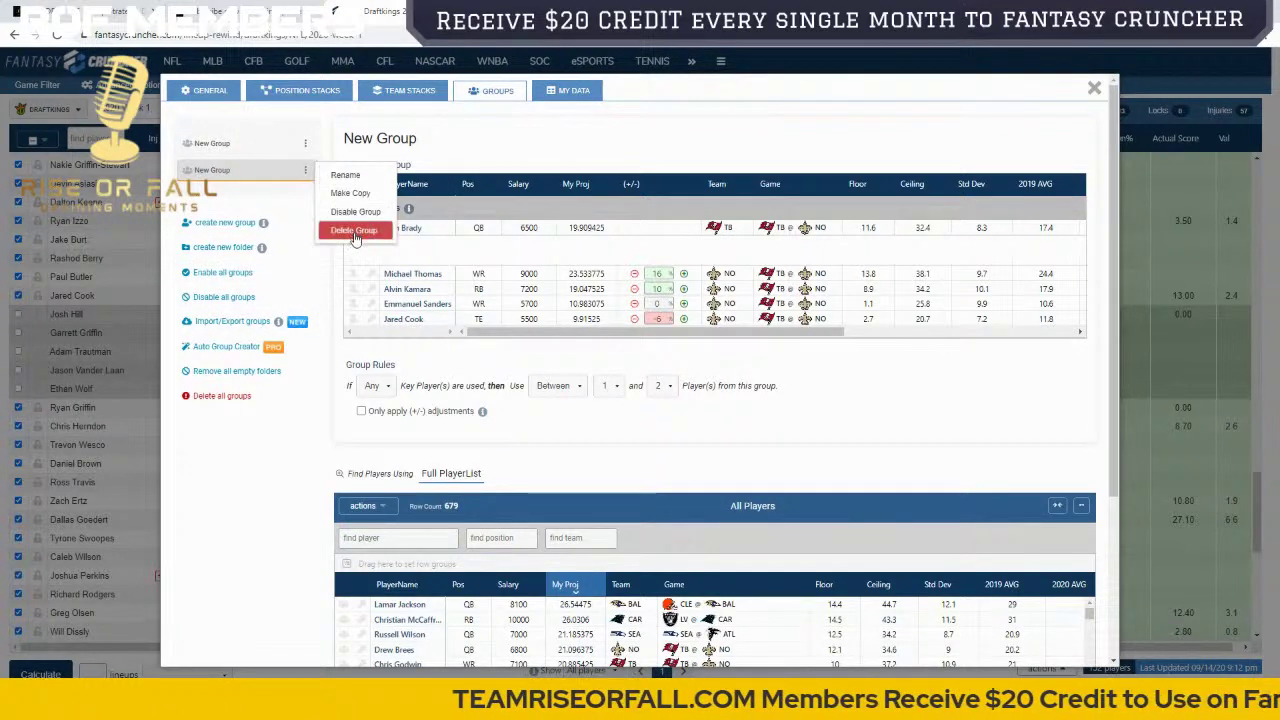
click(354, 231)
click(306, 143)
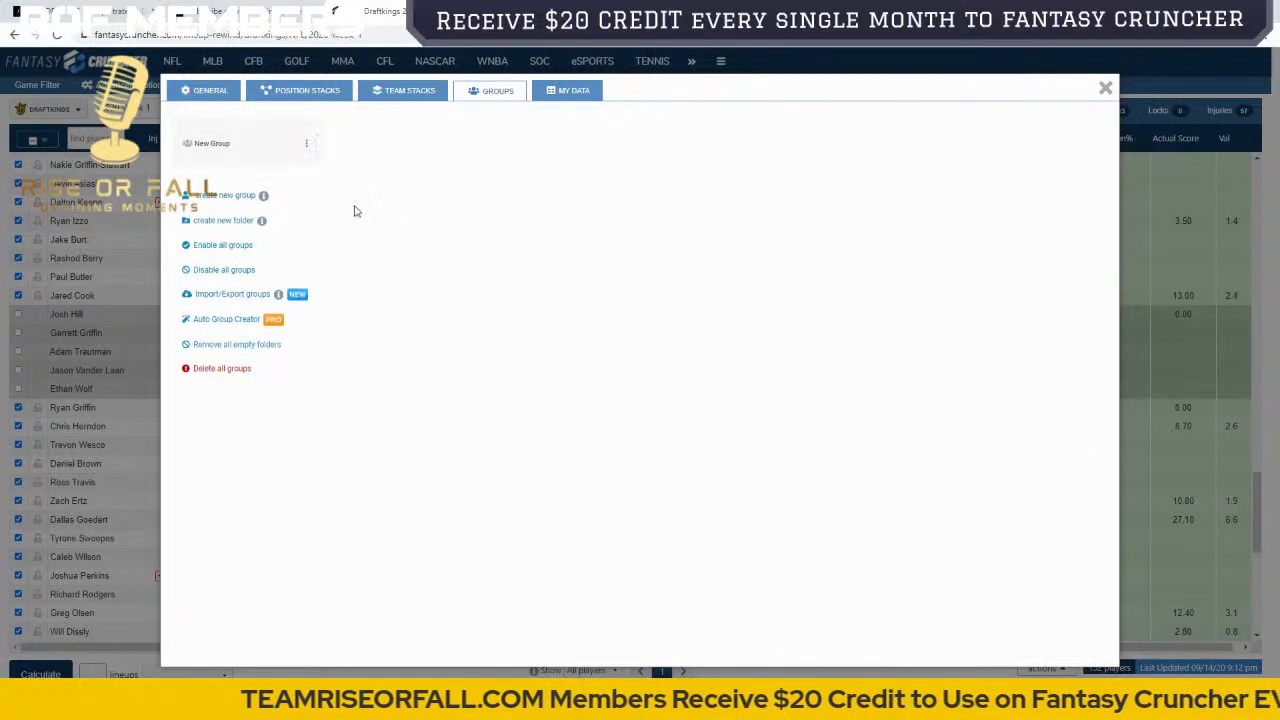
click(306, 143)
click(354, 203)
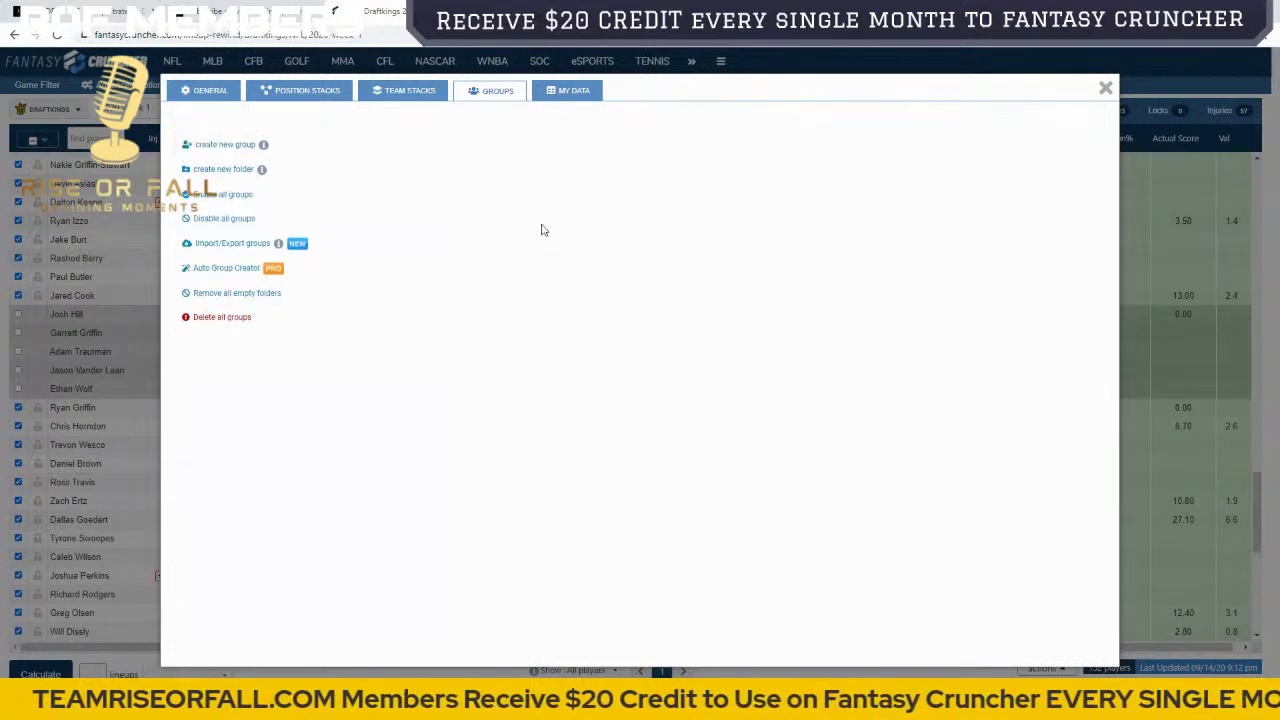
Step: Open the Auto Group Creator and compare its Loop Players and Loop Teams setups
click(230, 270)
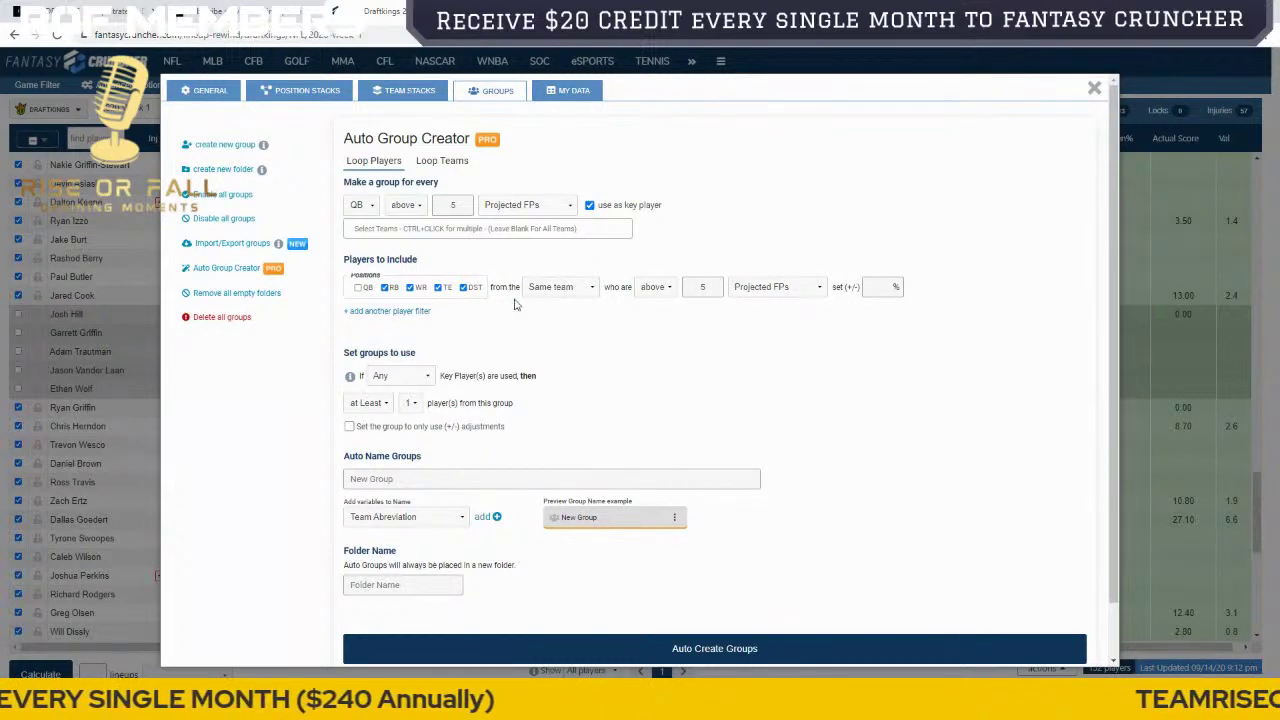
click(441, 162)
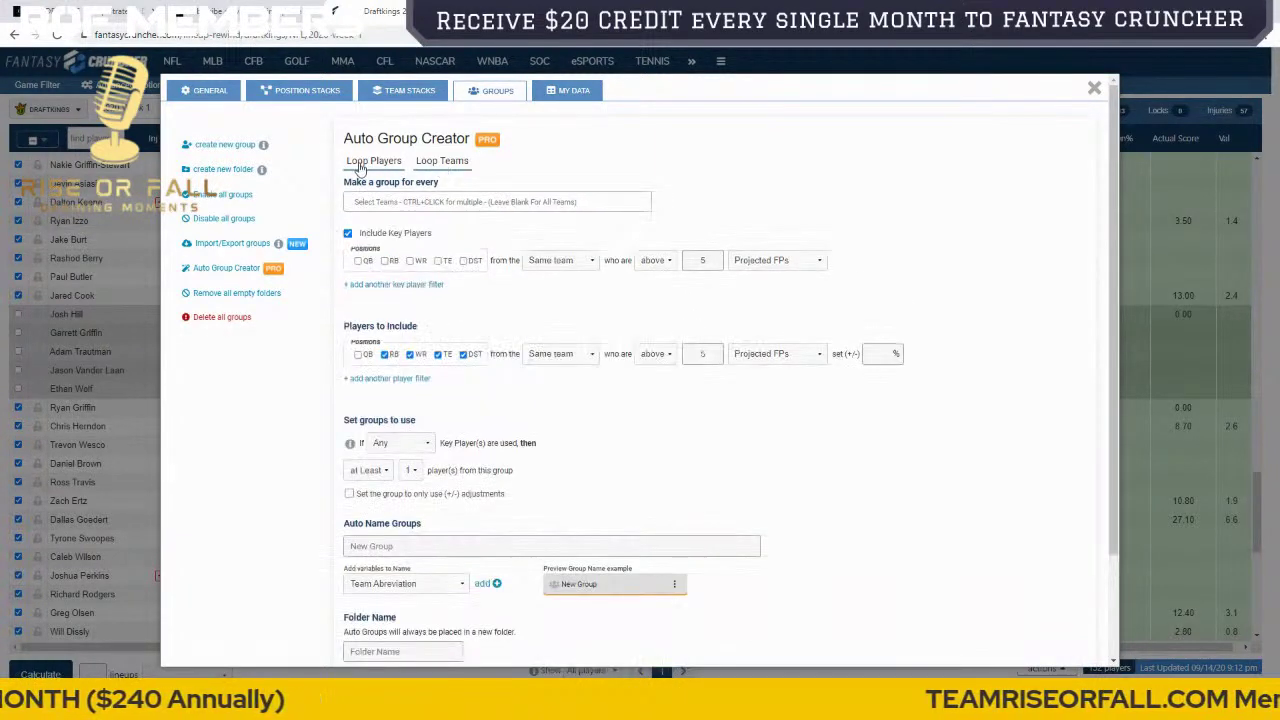
click(373, 162)
click(440, 162)
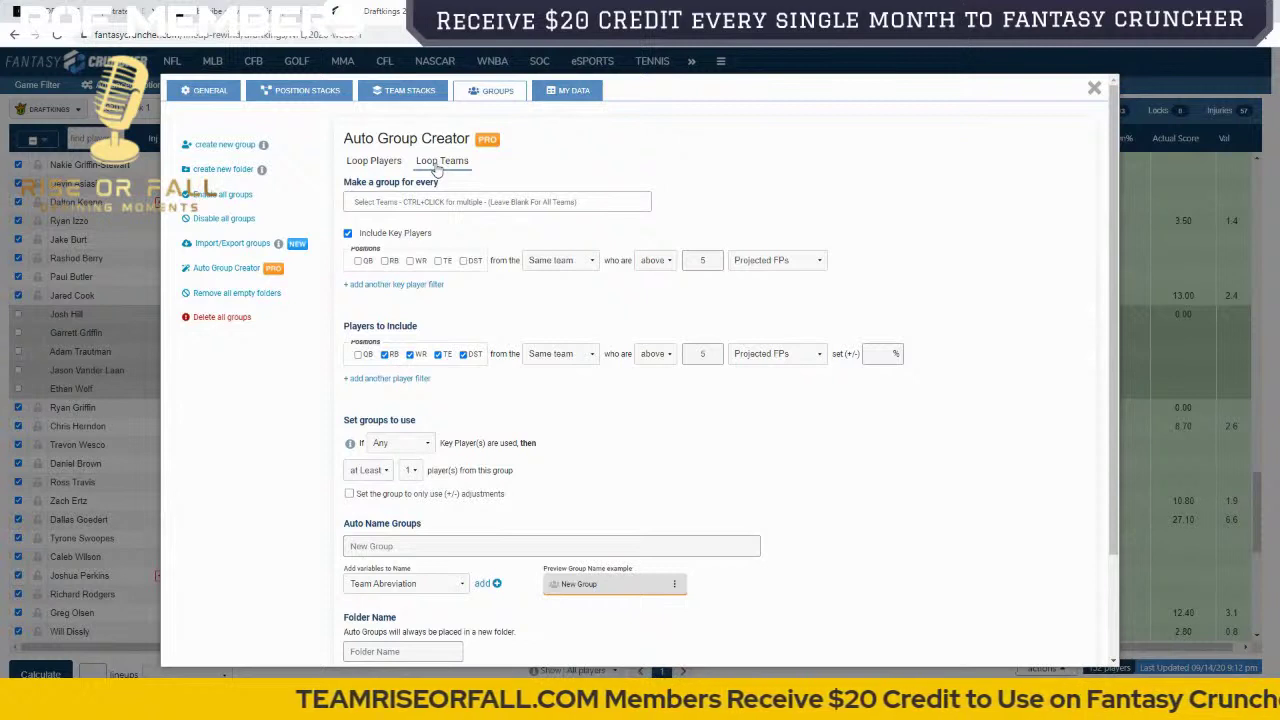
Step: Try a Loop Players threshold of QBs above 18, view the available stats, and close the advanced options
click(372, 163)
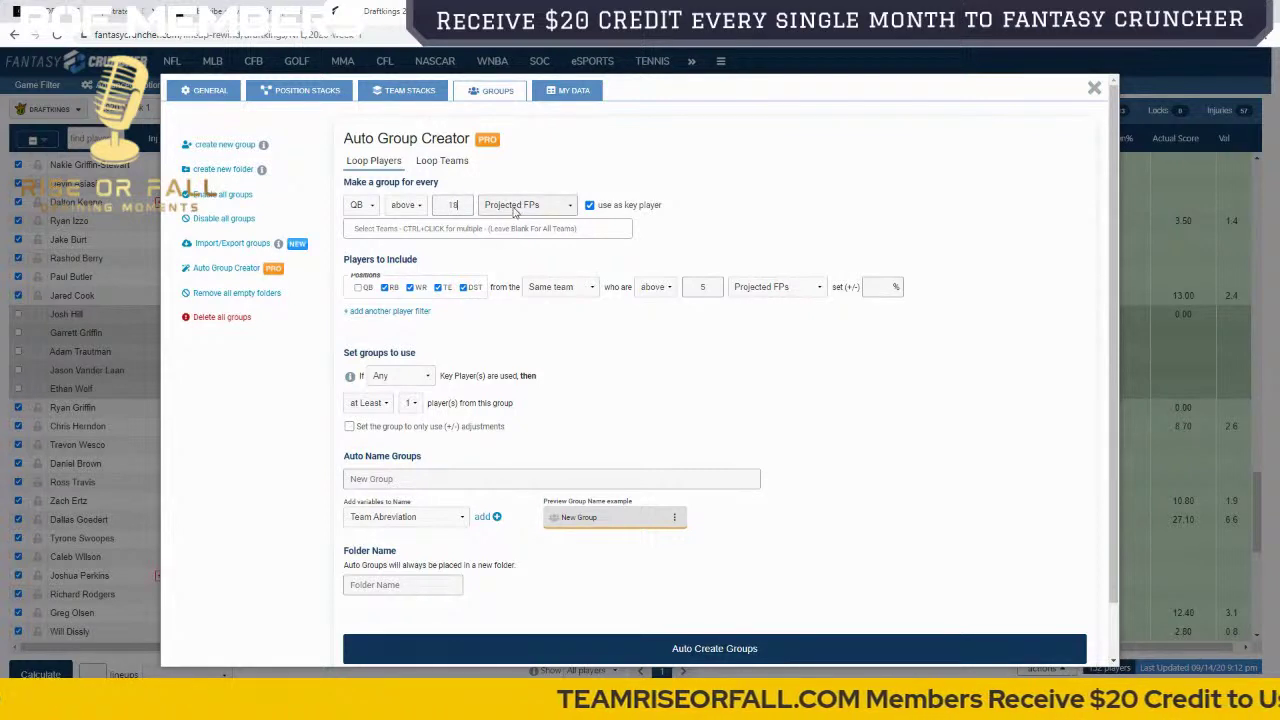
click(497, 207)
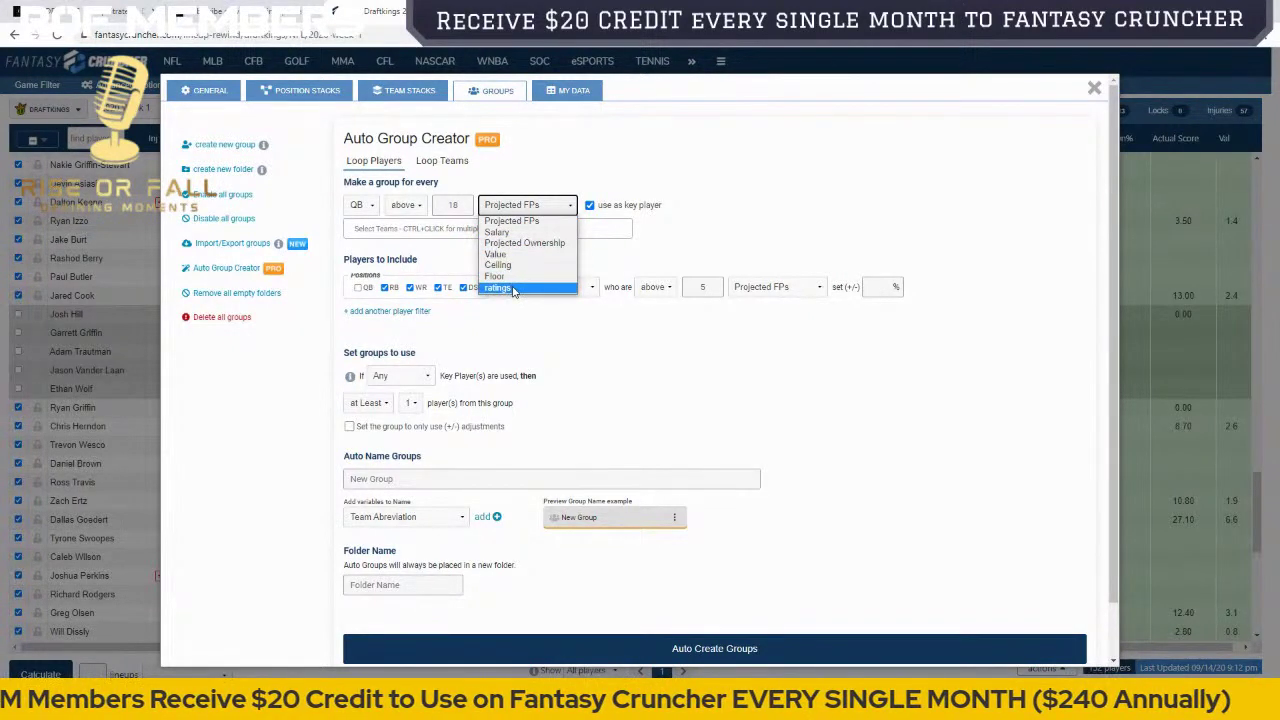
click(790, 211)
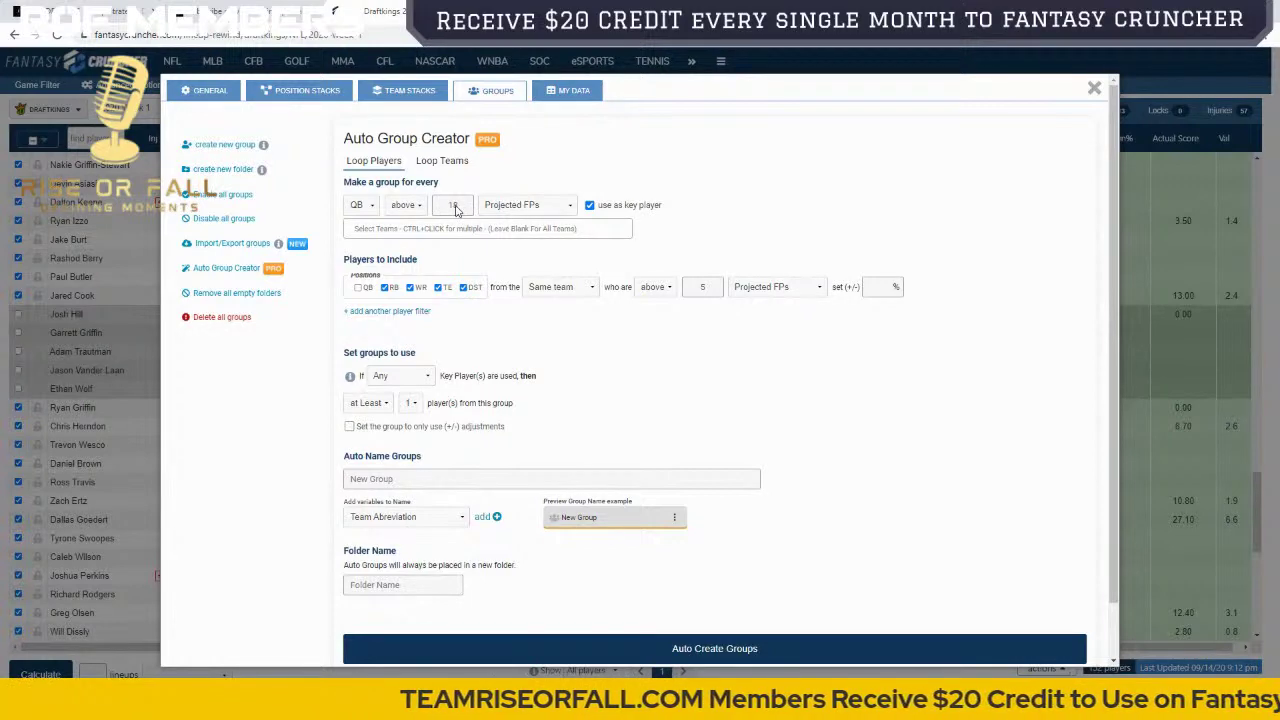
click(1094, 88)
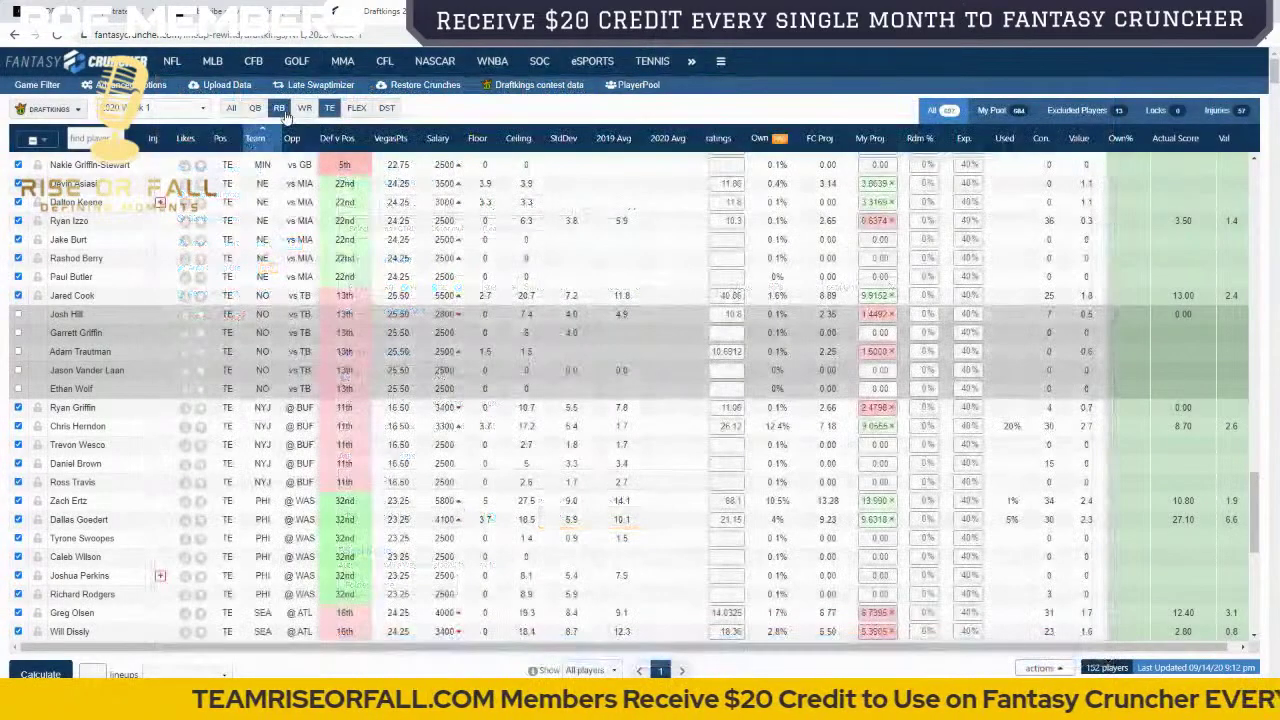
Step: Show all positions in the player list and include every player in the pool again
click(33, 140)
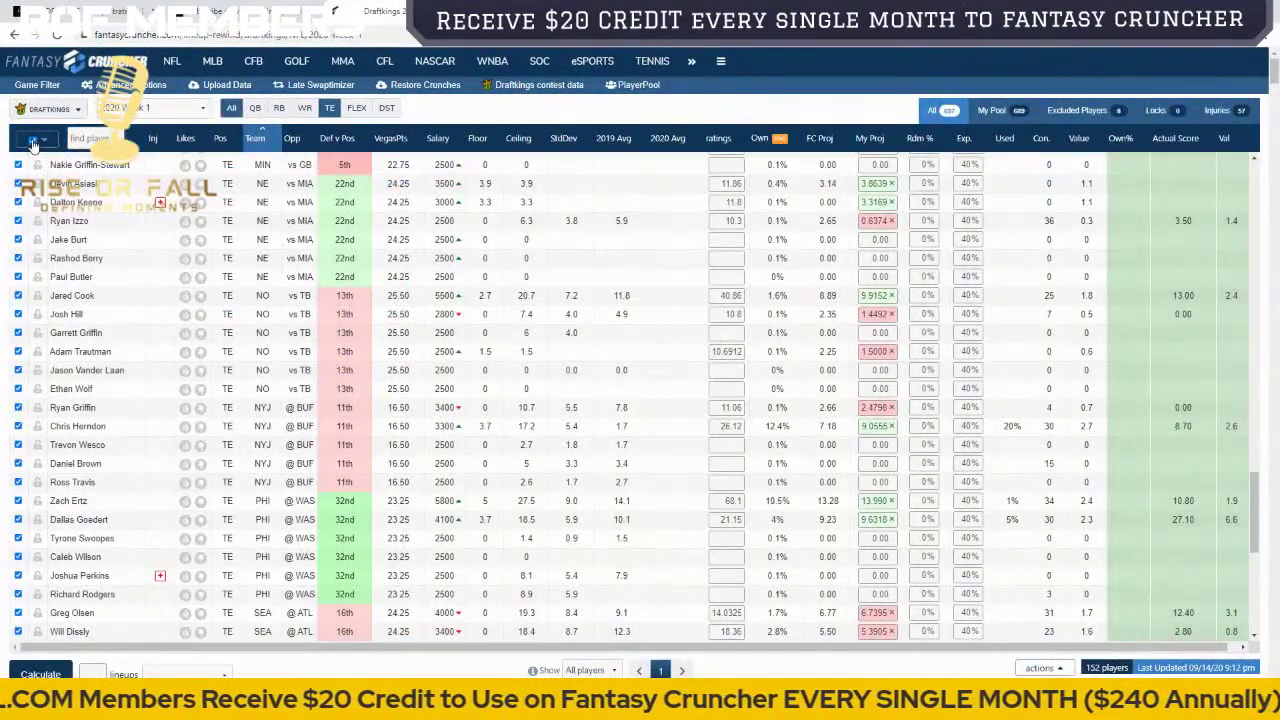
click(33, 143)
click(42, 141)
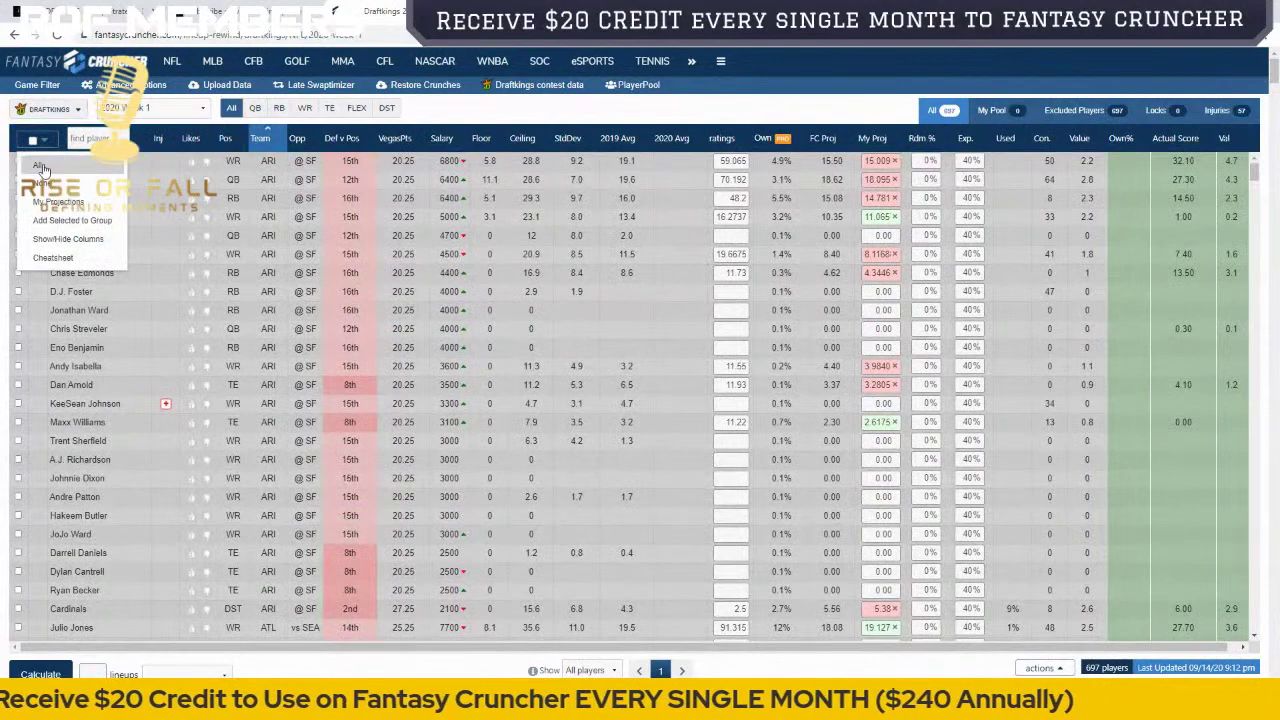
click(43, 167)
Step: Filter the player list to QB, sort it by My Proj, and review the highest-projected quarterbacks
click(262, 112)
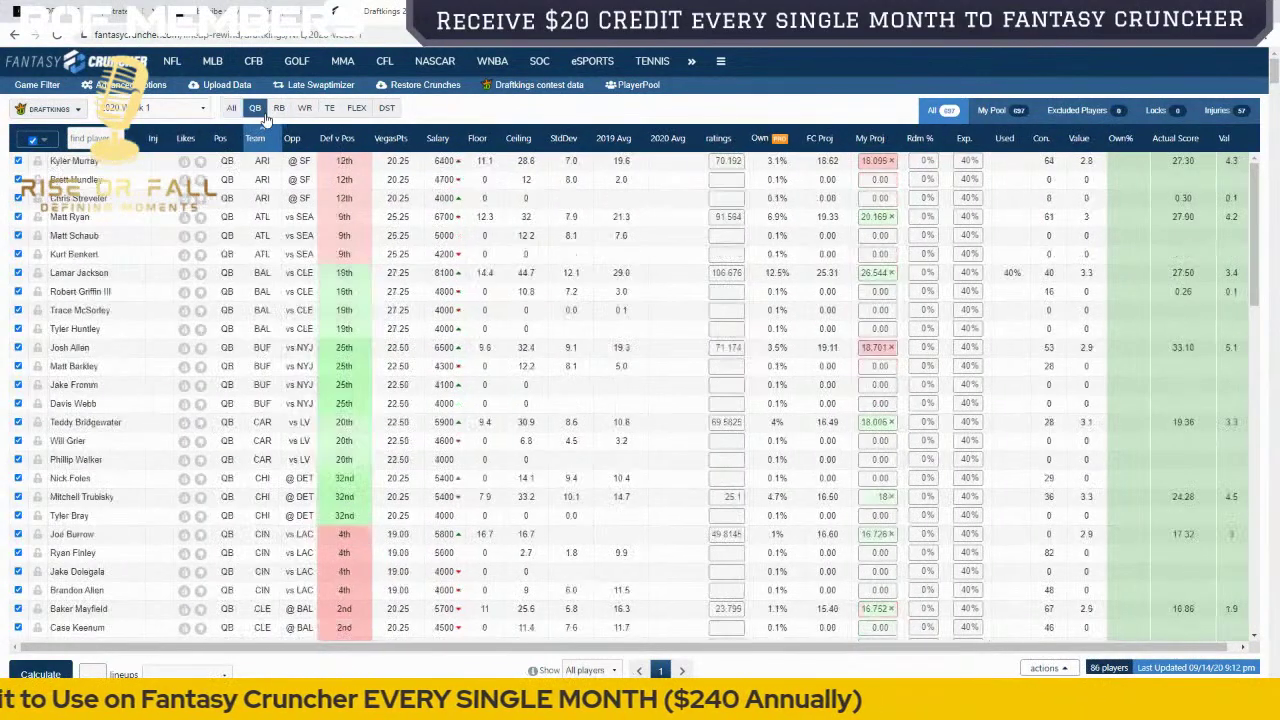
click(869, 138)
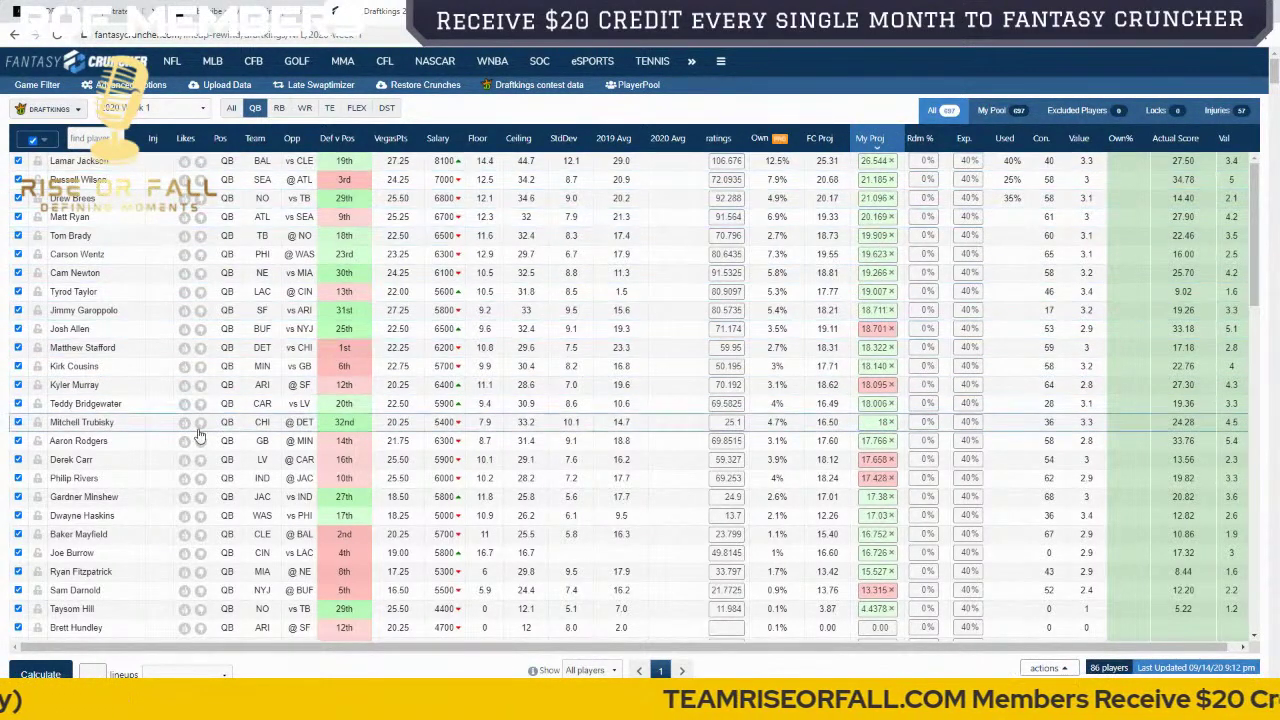
scroll(202, 446, down, 3)
scroll(232, 395, up, 3)
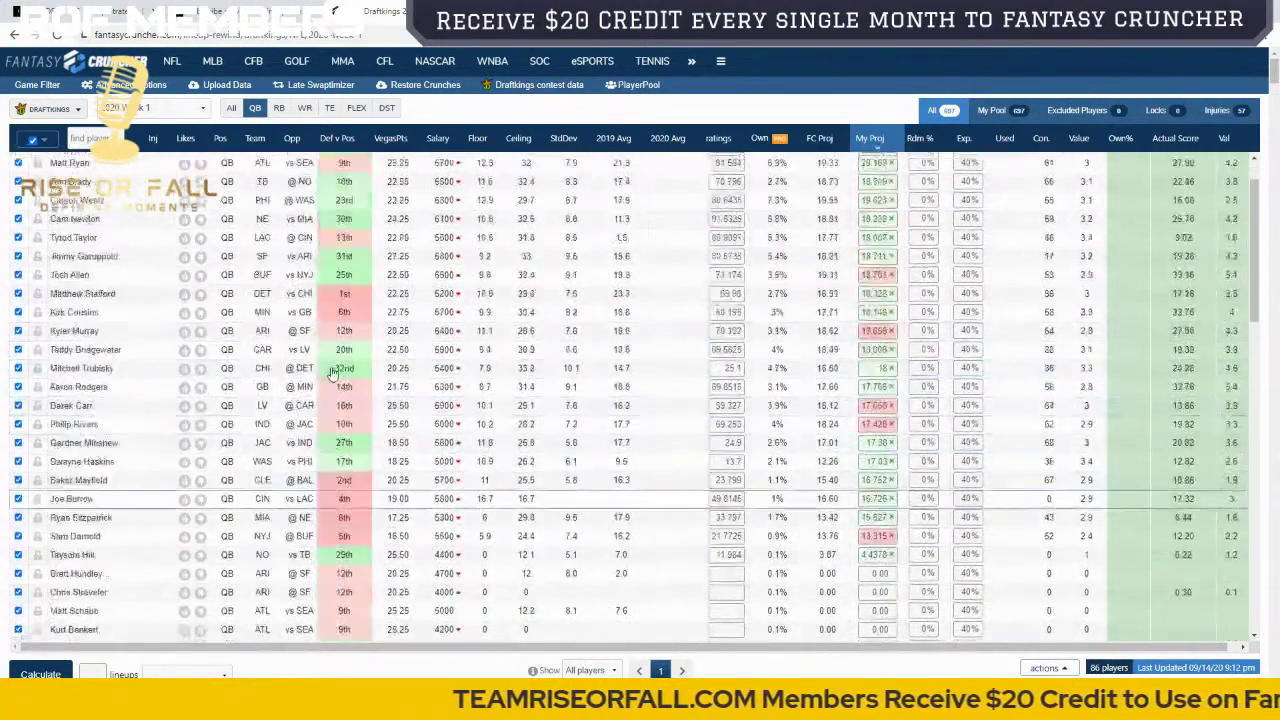
Step: Set the Auto Group Creator to QBs above 19.2 Projected FPs with same-team WR and TE players above 7, without an extra player filter
click(158, 88)
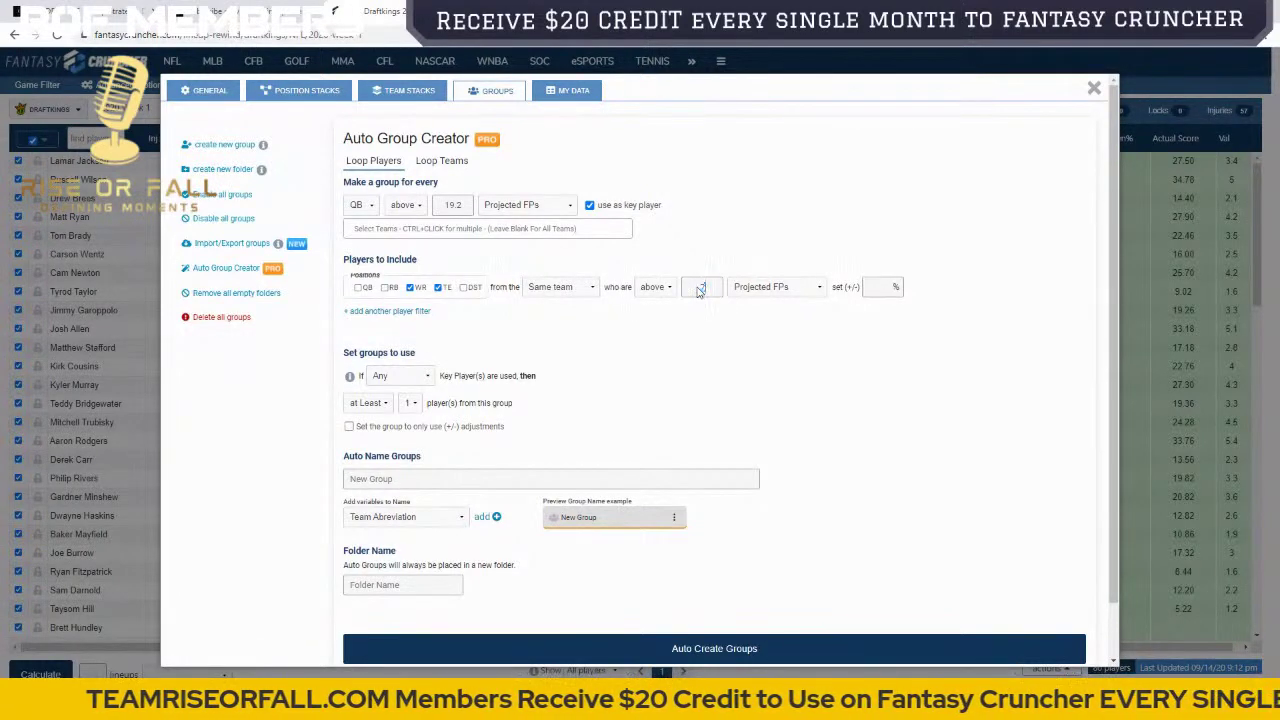
click(407, 311)
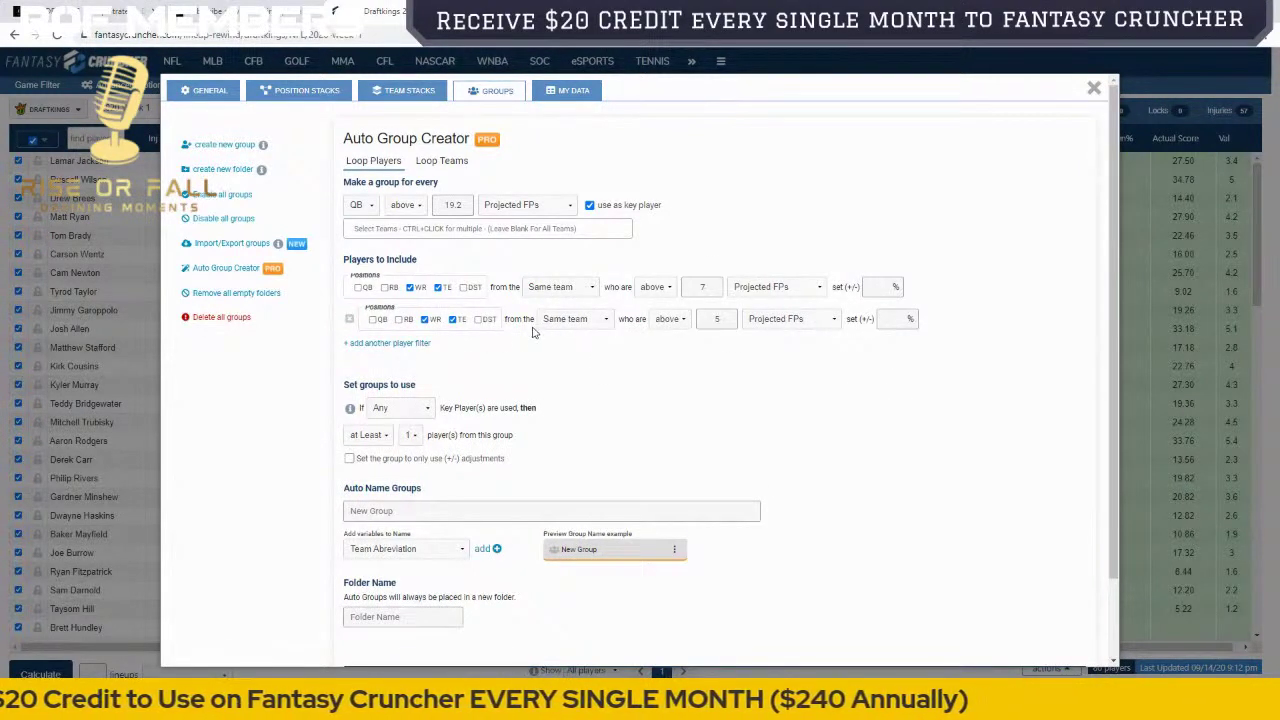
click(349, 319)
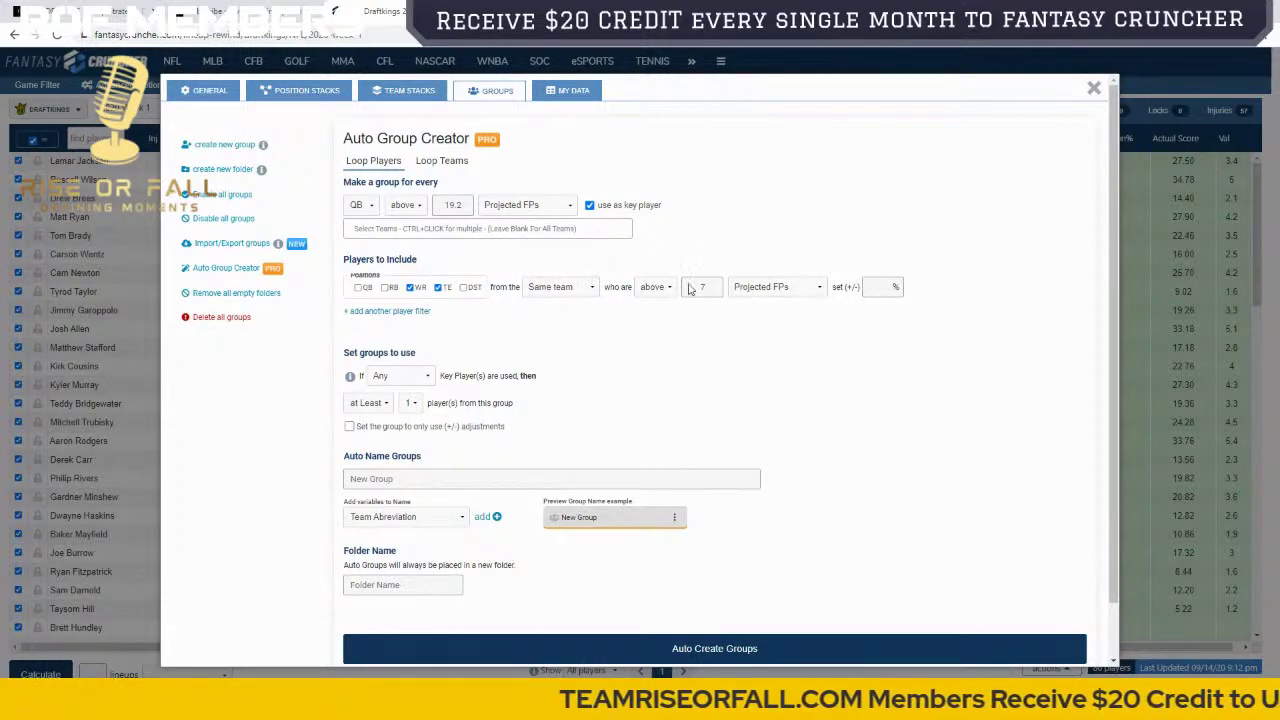
Step: Review the group usage choices, keeping Any key player and at Least 1 player from the group
click(416, 386)
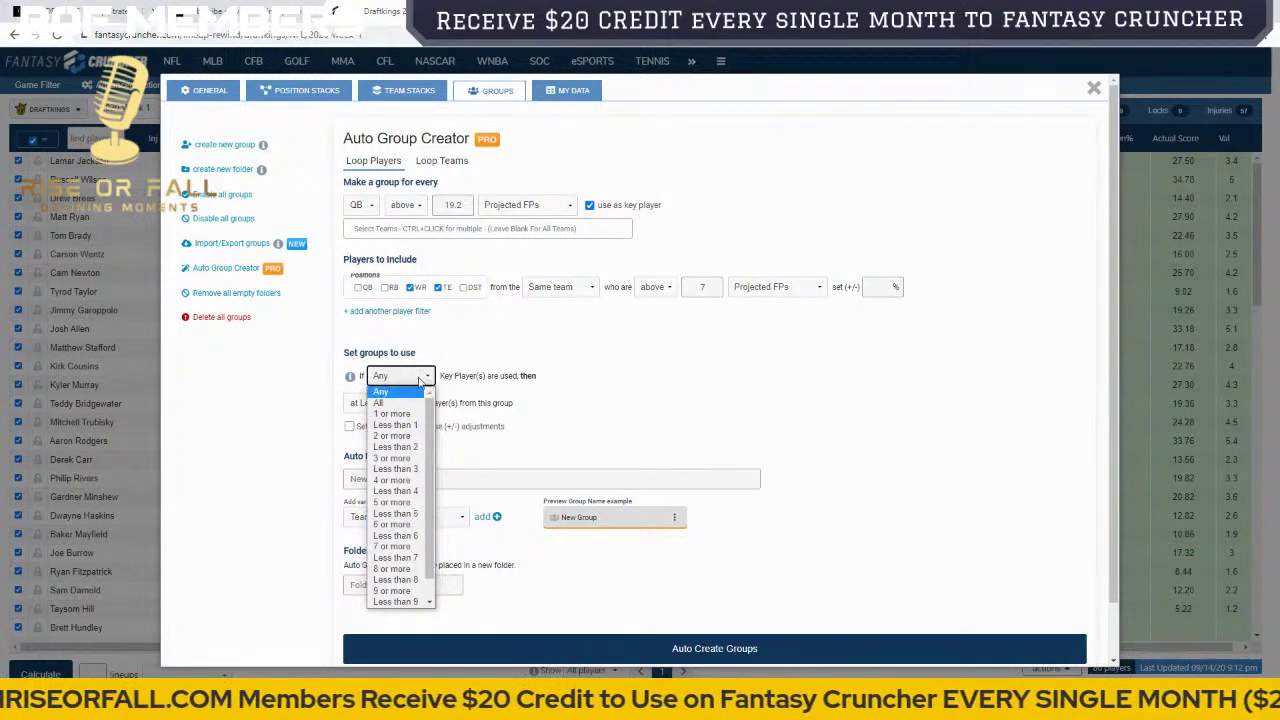
click(420, 381)
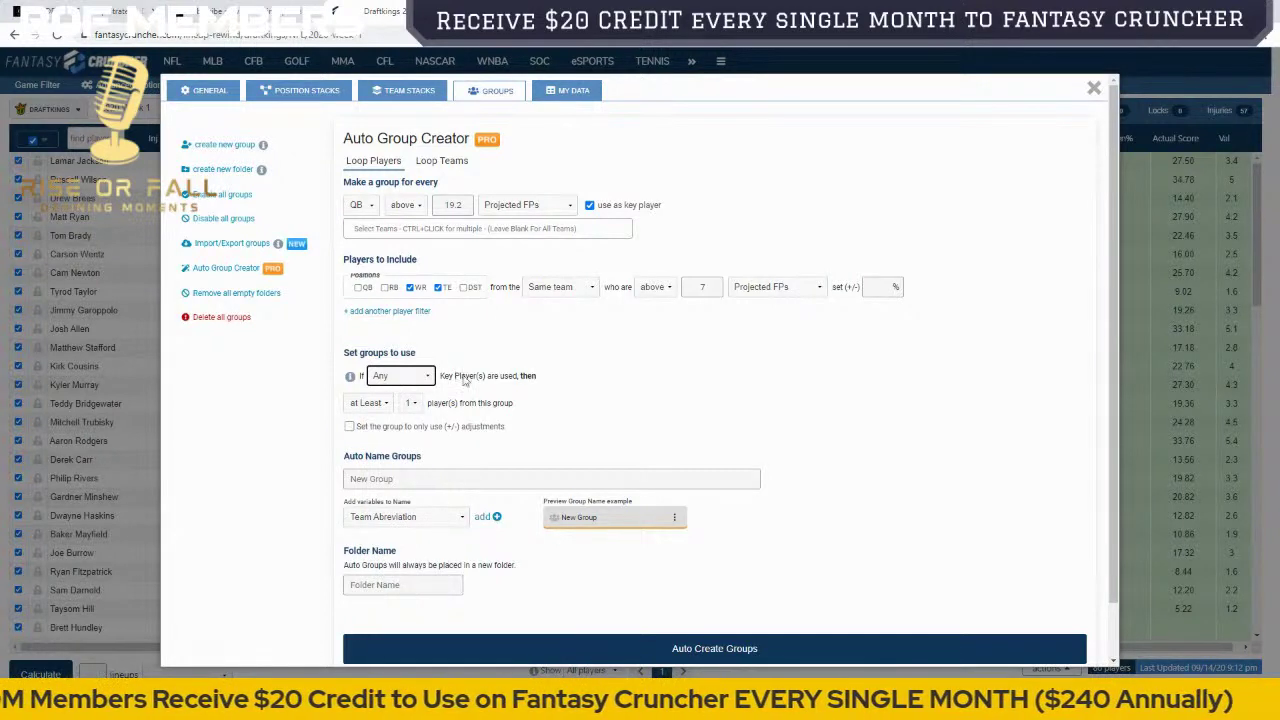
click(453, 380)
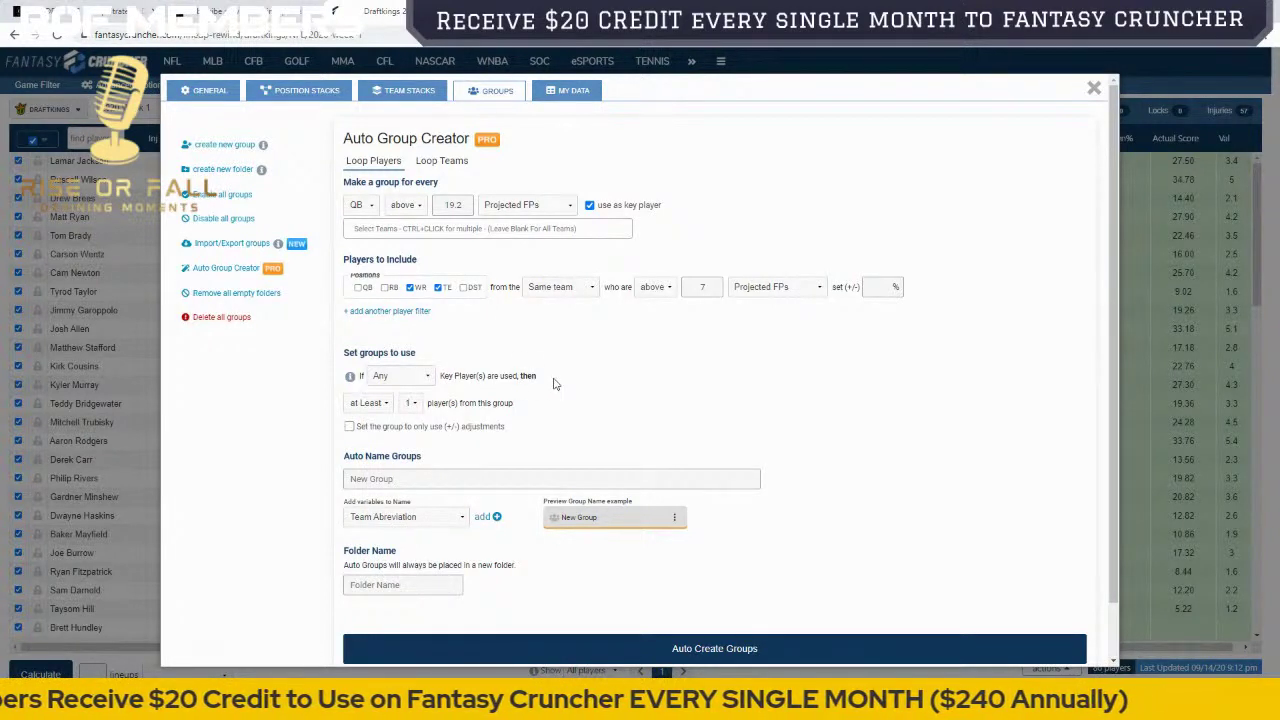
click(409, 409)
click(409, 408)
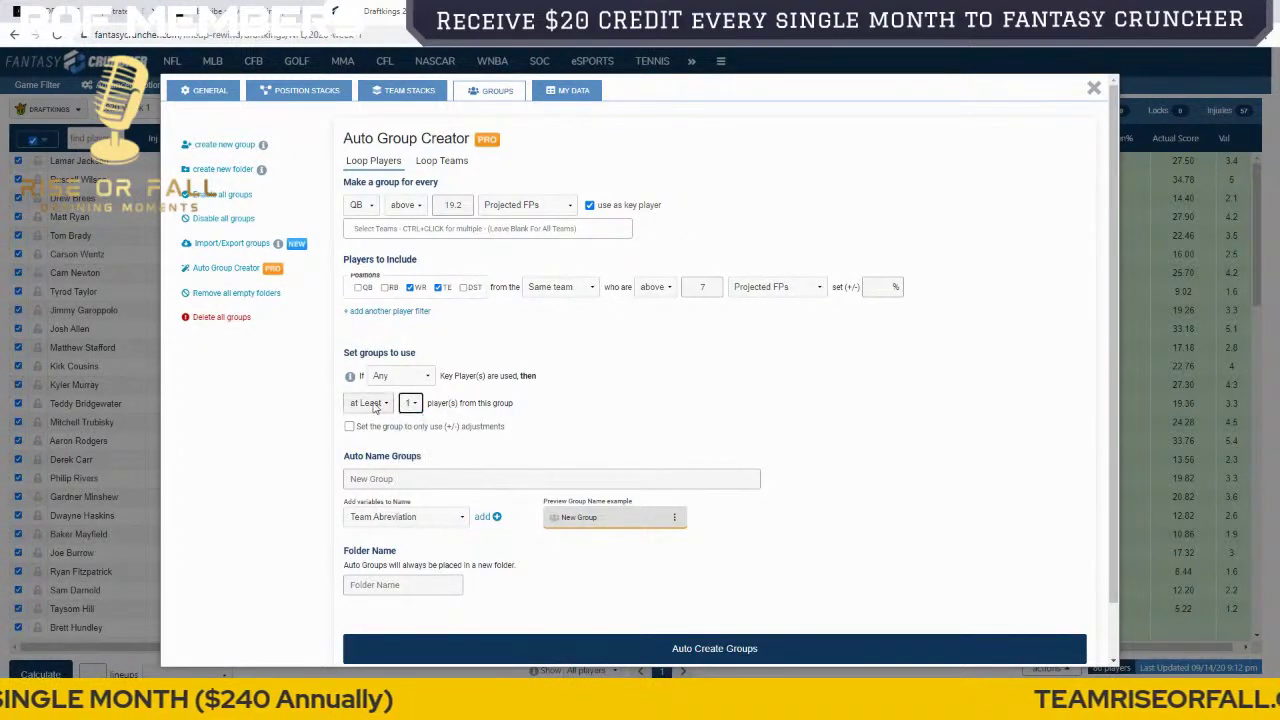
click(374, 406)
click(366, 419)
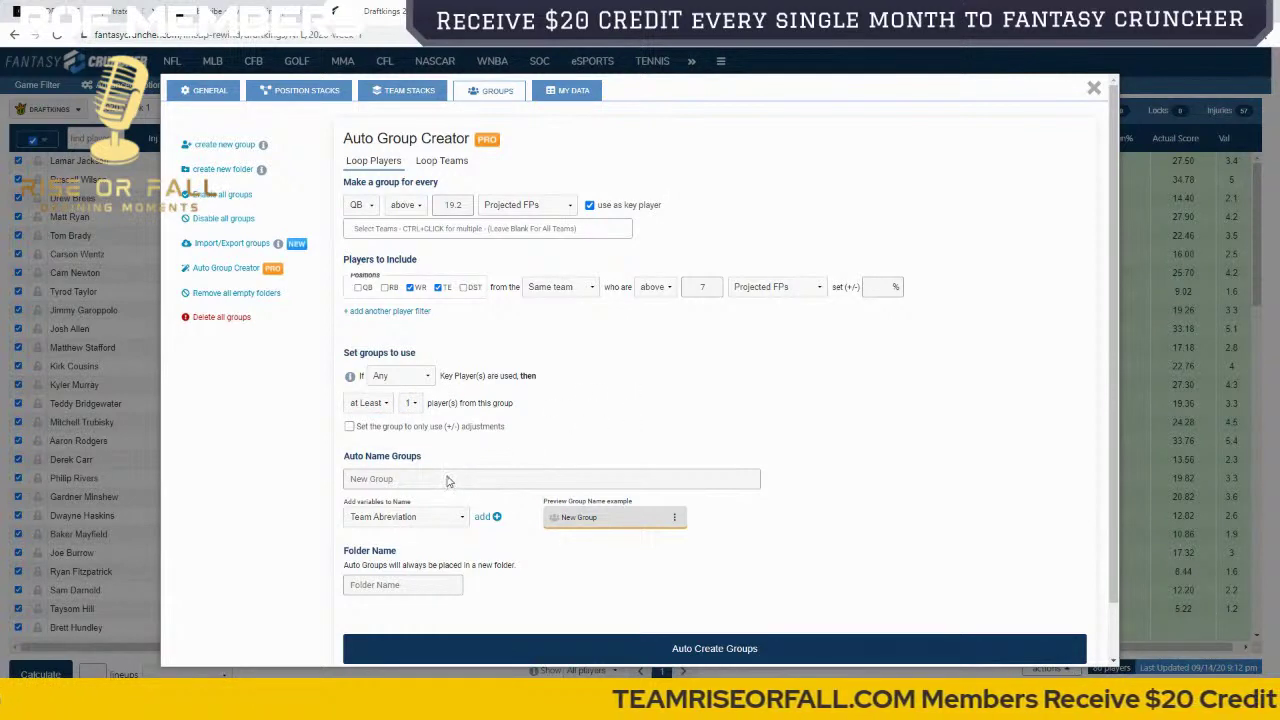
Step: Name the auto-created groups with the Key Players Name variable
click(463, 517)
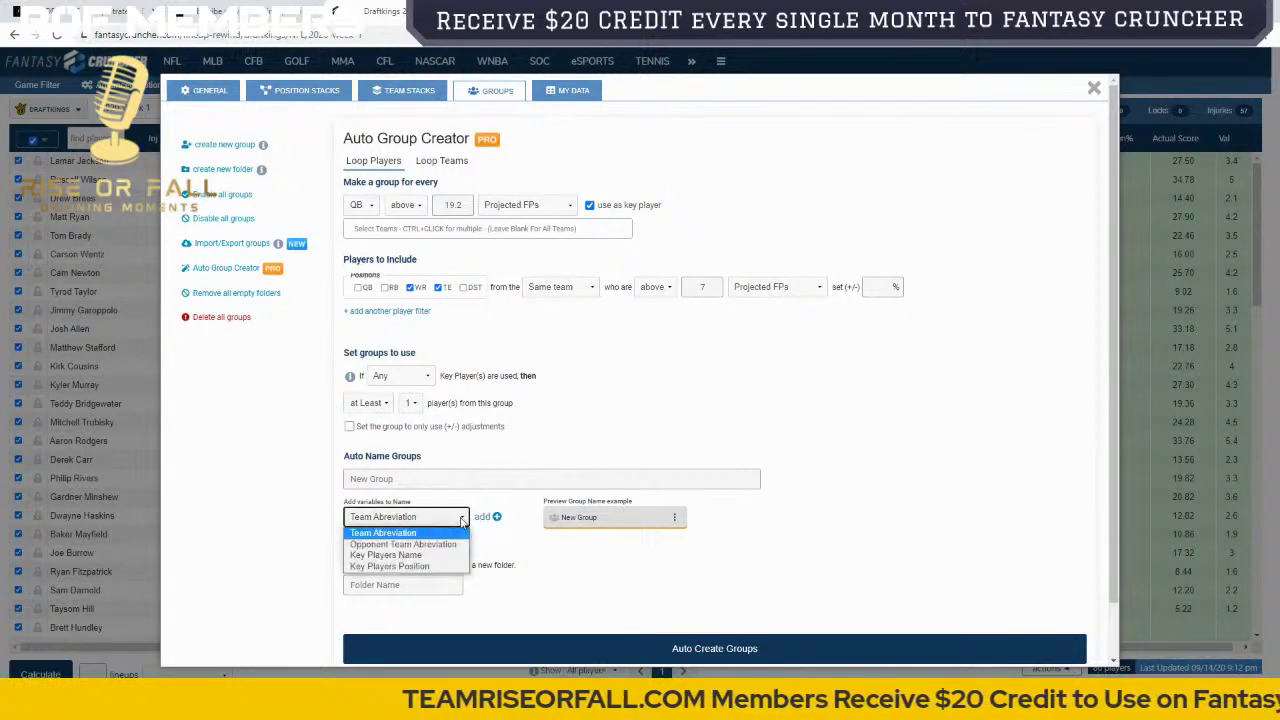
click(400, 555)
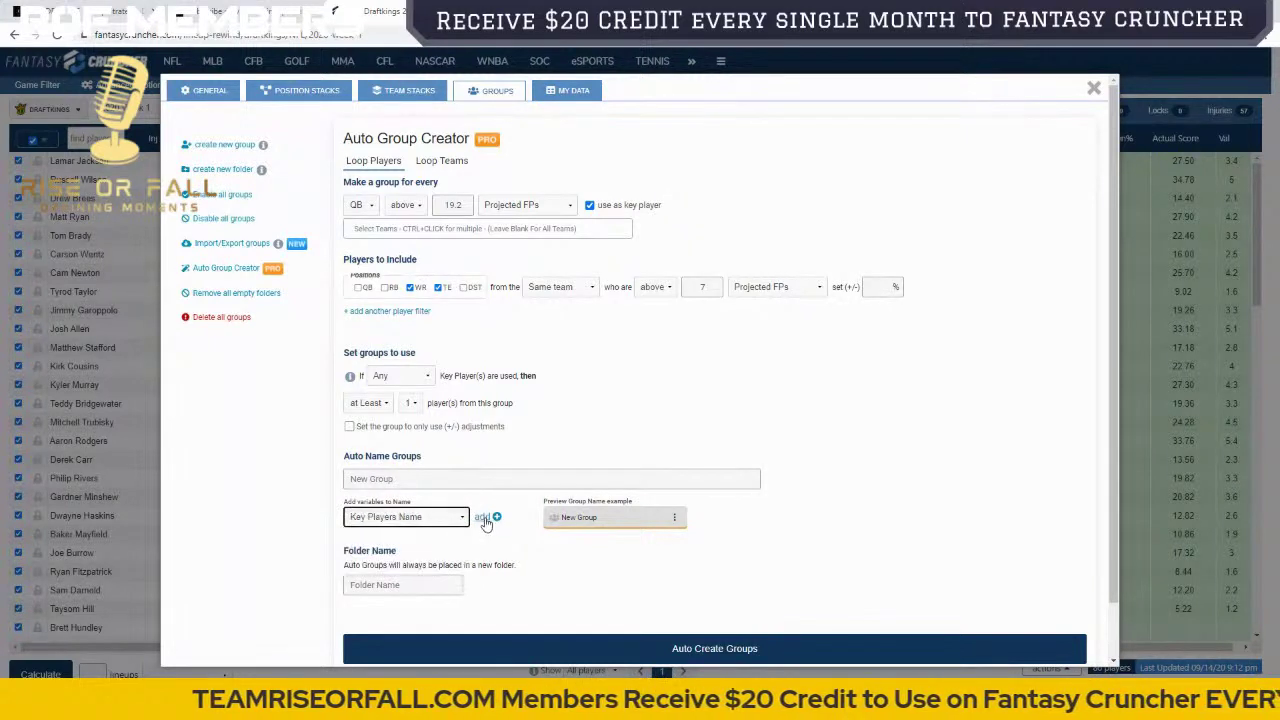
click(483, 518)
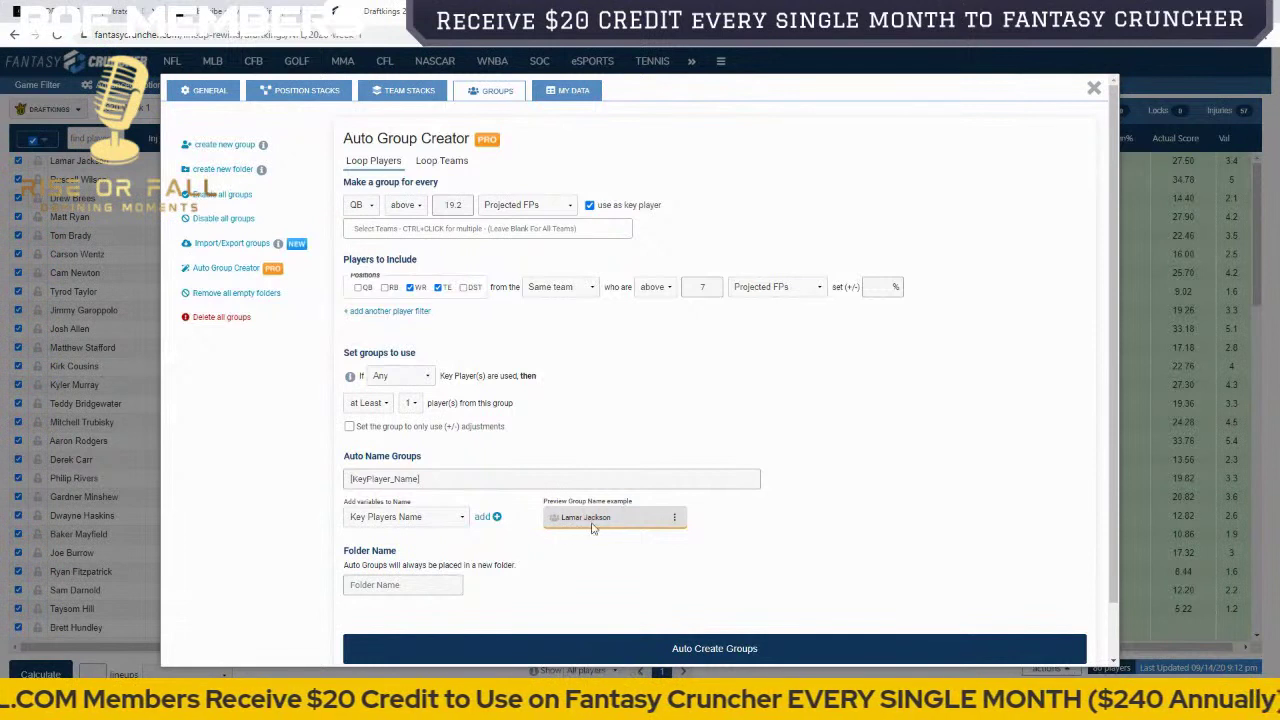
click(418, 517)
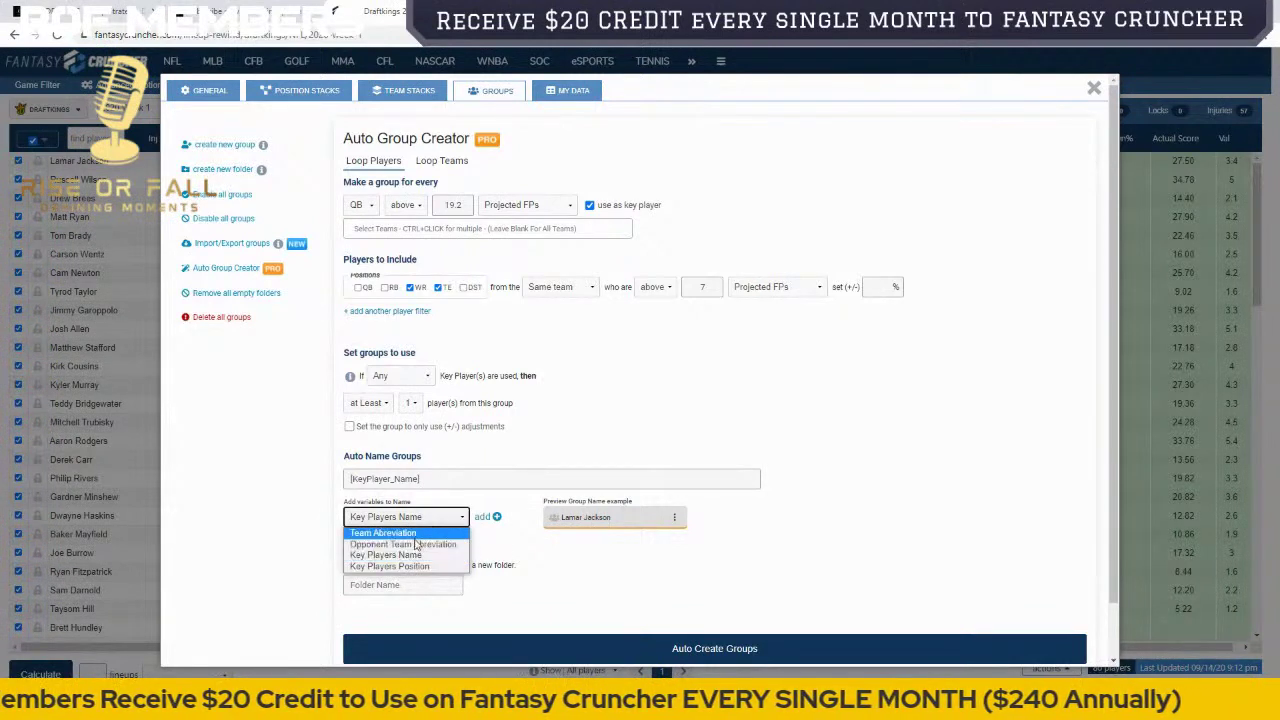
click(686, 560)
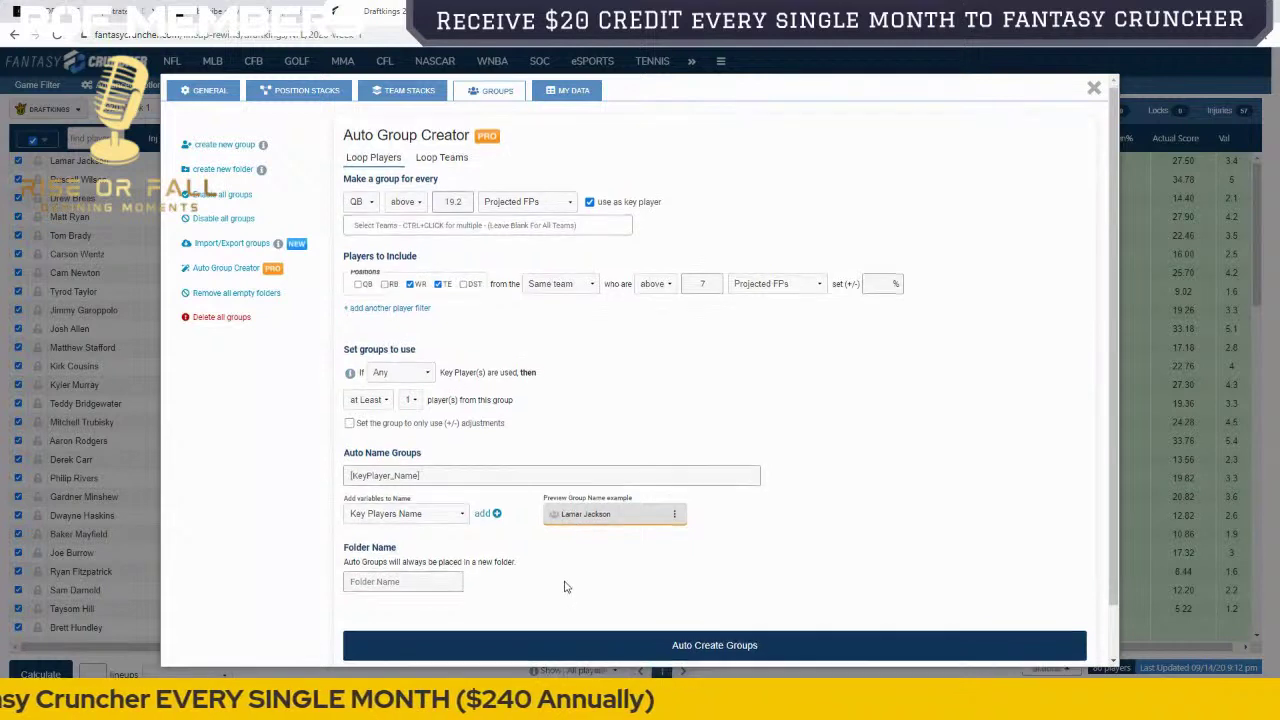
Step: Name the folder "qb team stack", auto-create the same-team groups, and inspect the Drew Brees group
scroll(520, 570, down, 1)
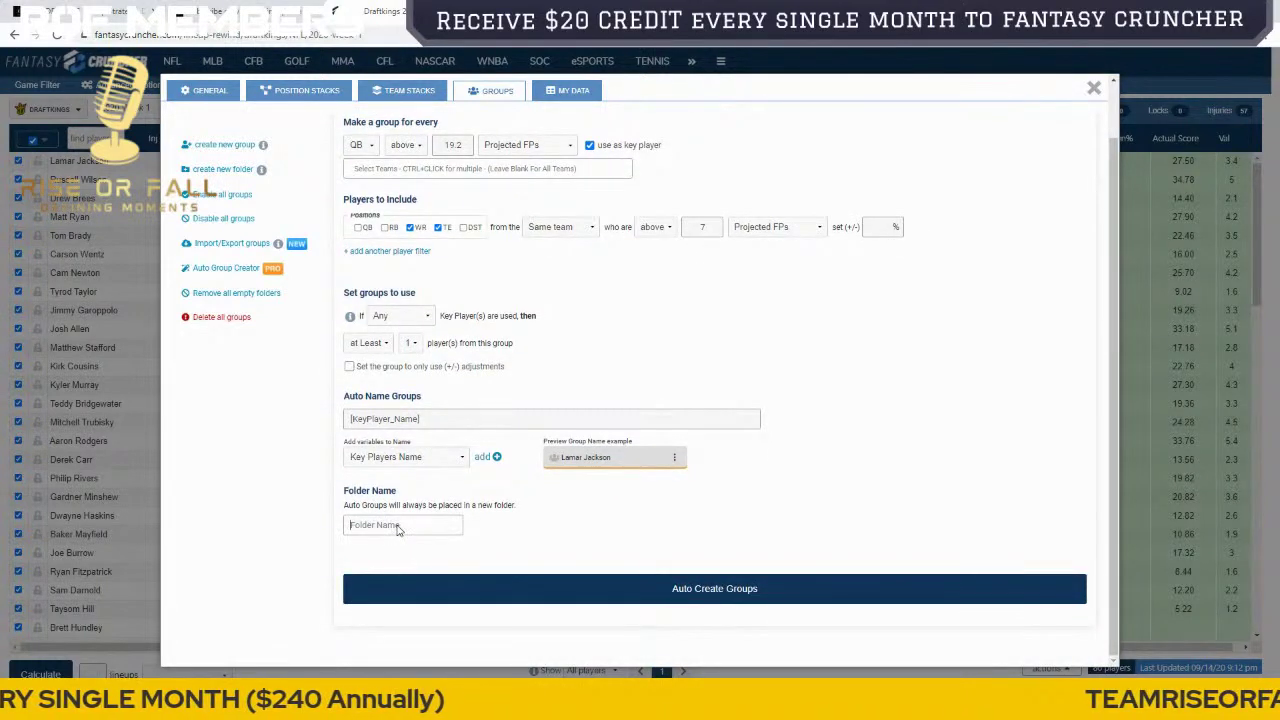
click(397, 529)
text(qb team stack)
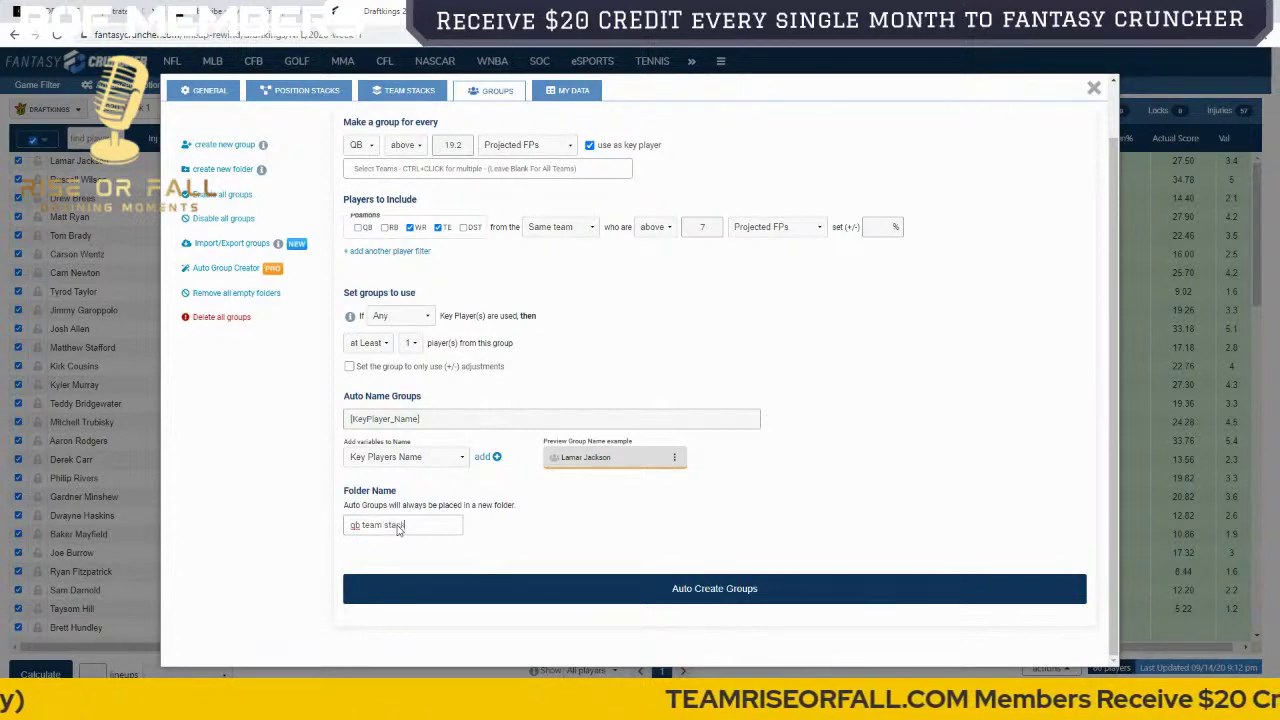
click(668, 590)
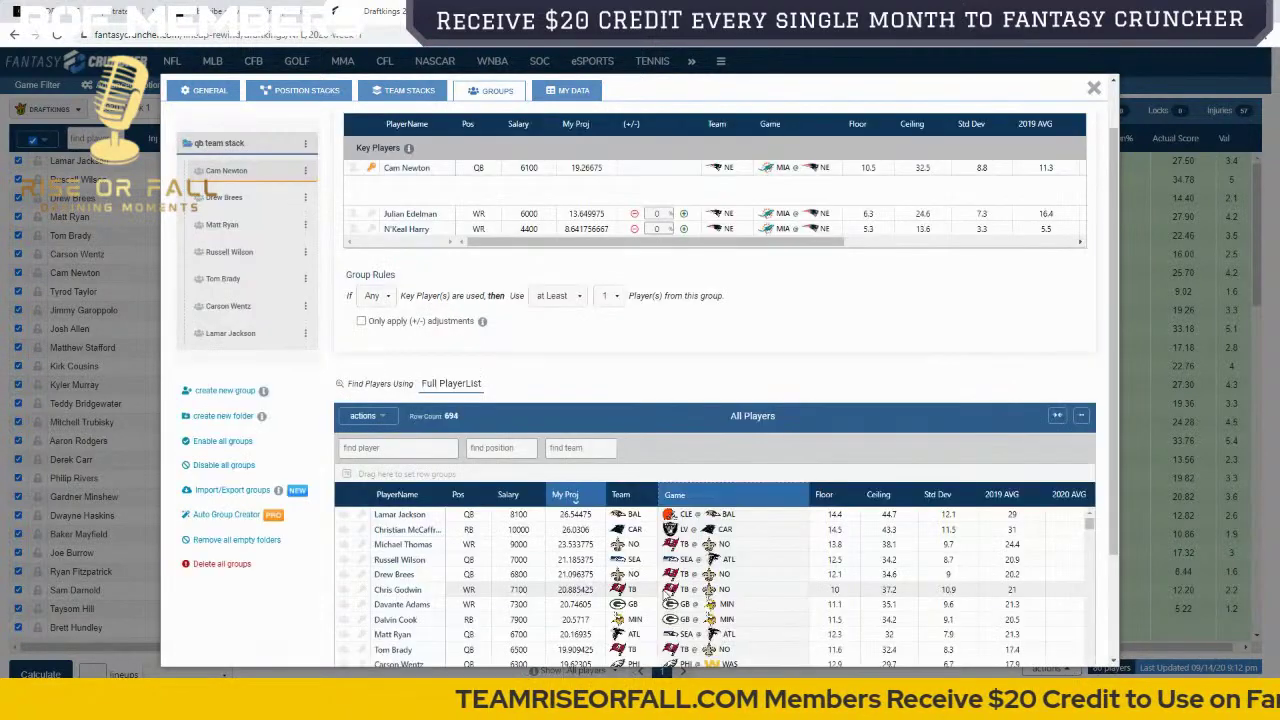
click(232, 197)
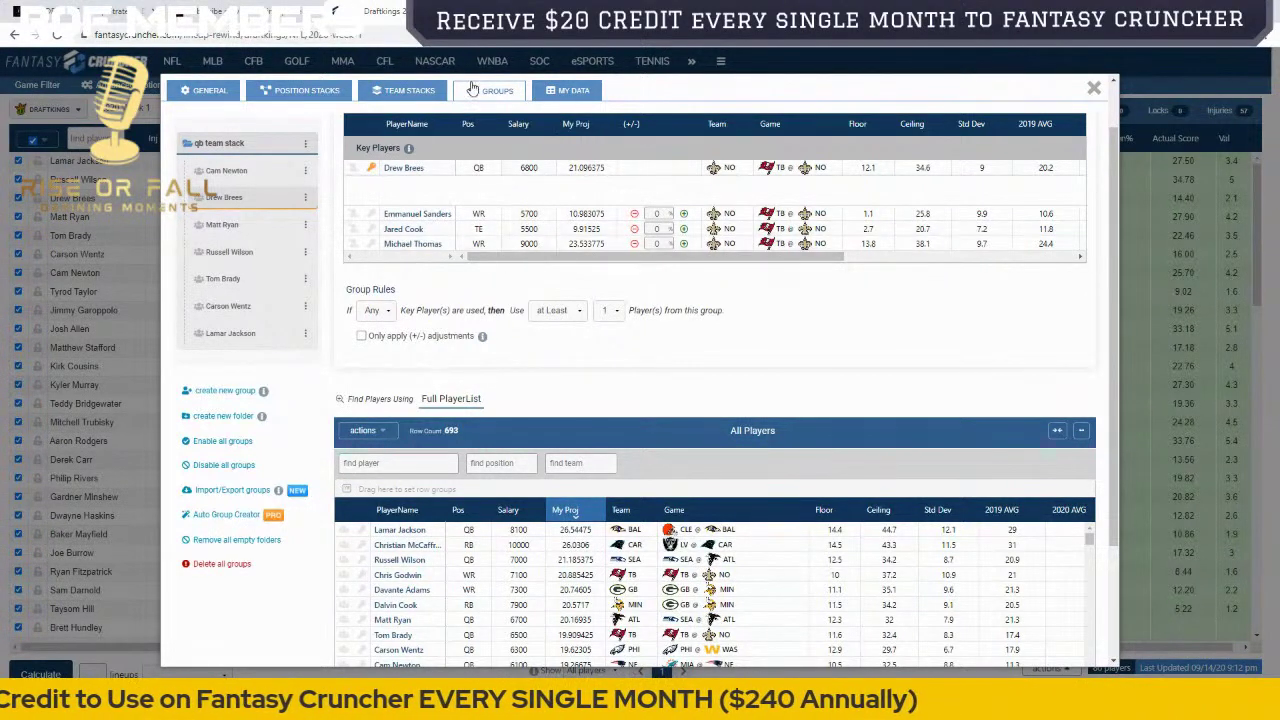
Step: Auto-create a second set of QB groups drawing the WR and TE players from the opposing team
click(226, 515)
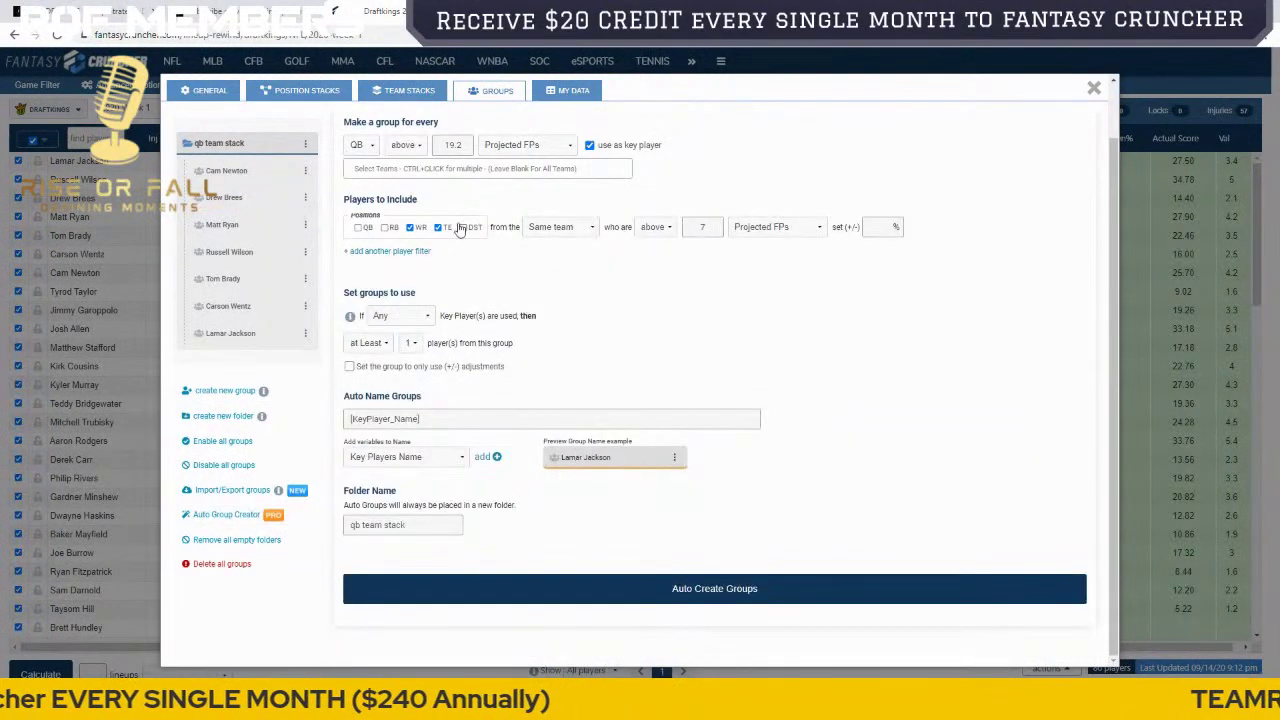
click(560, 230)
click(560, 257)
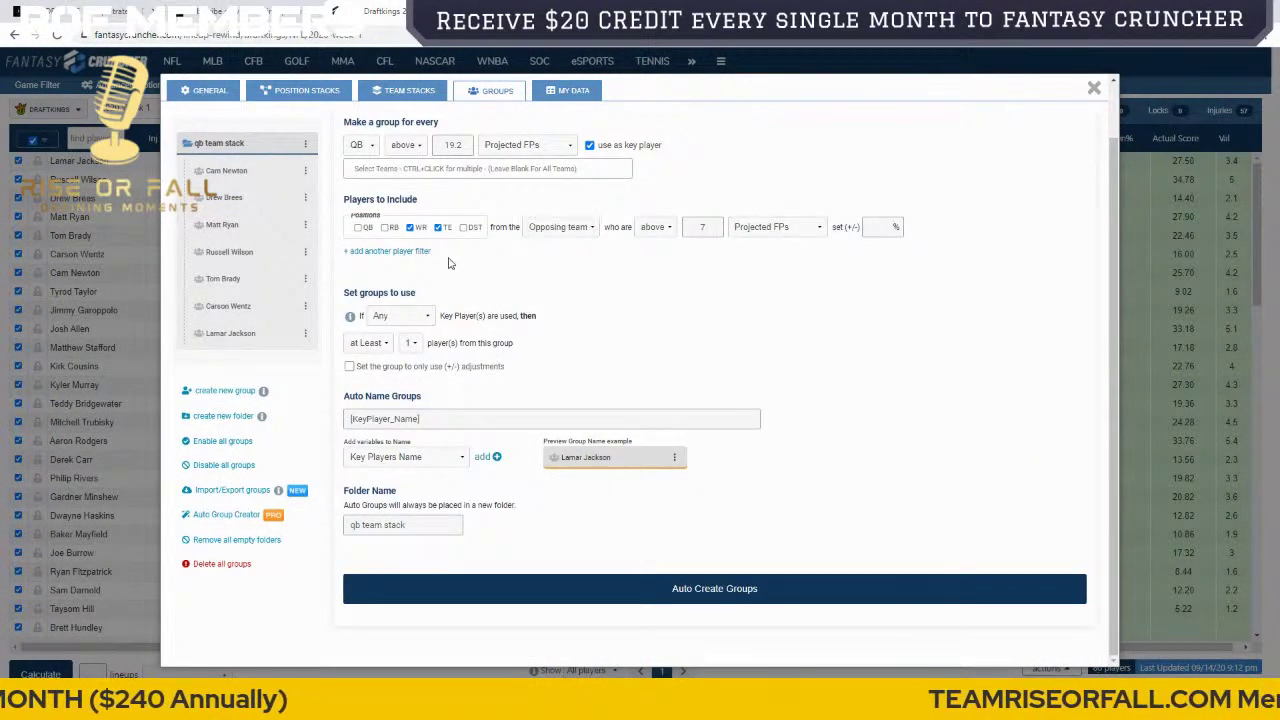
click(689, 603)
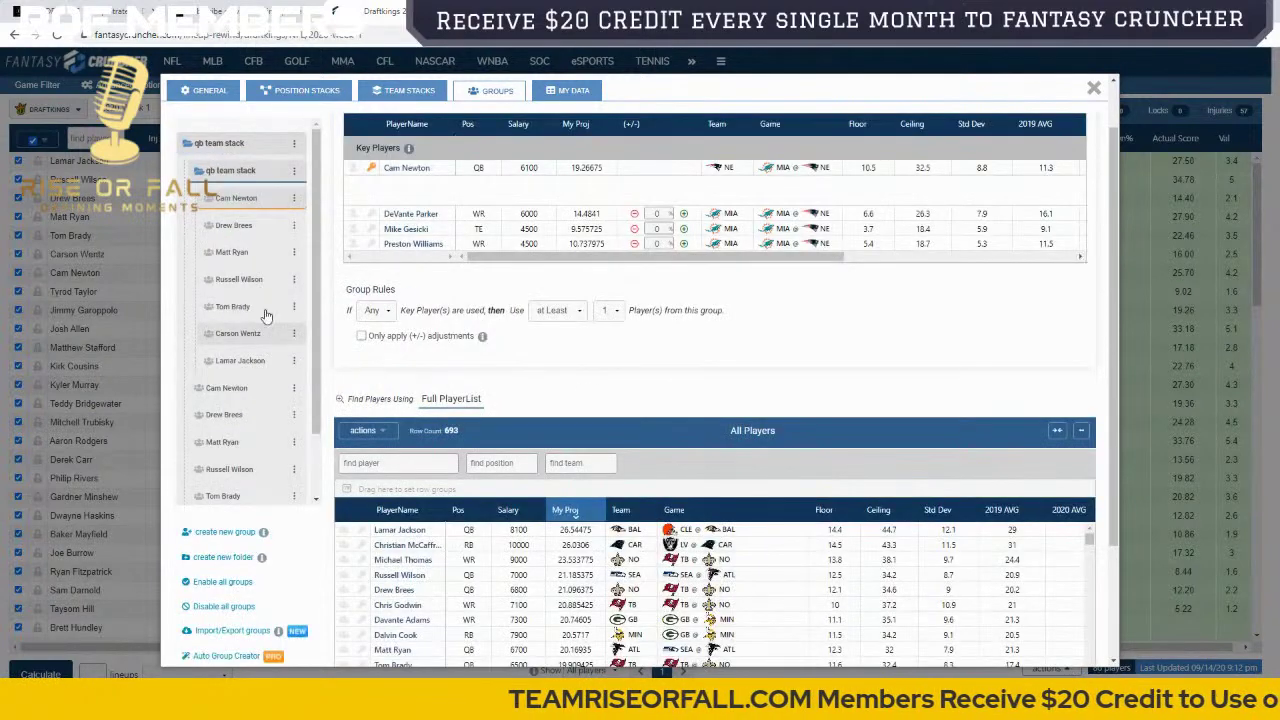
Step: Rename the nested opposing-team folder "qb opp team stack" and move it out to the top level, above qb team stack
click(294, 171)
mouse_move(330, 192)
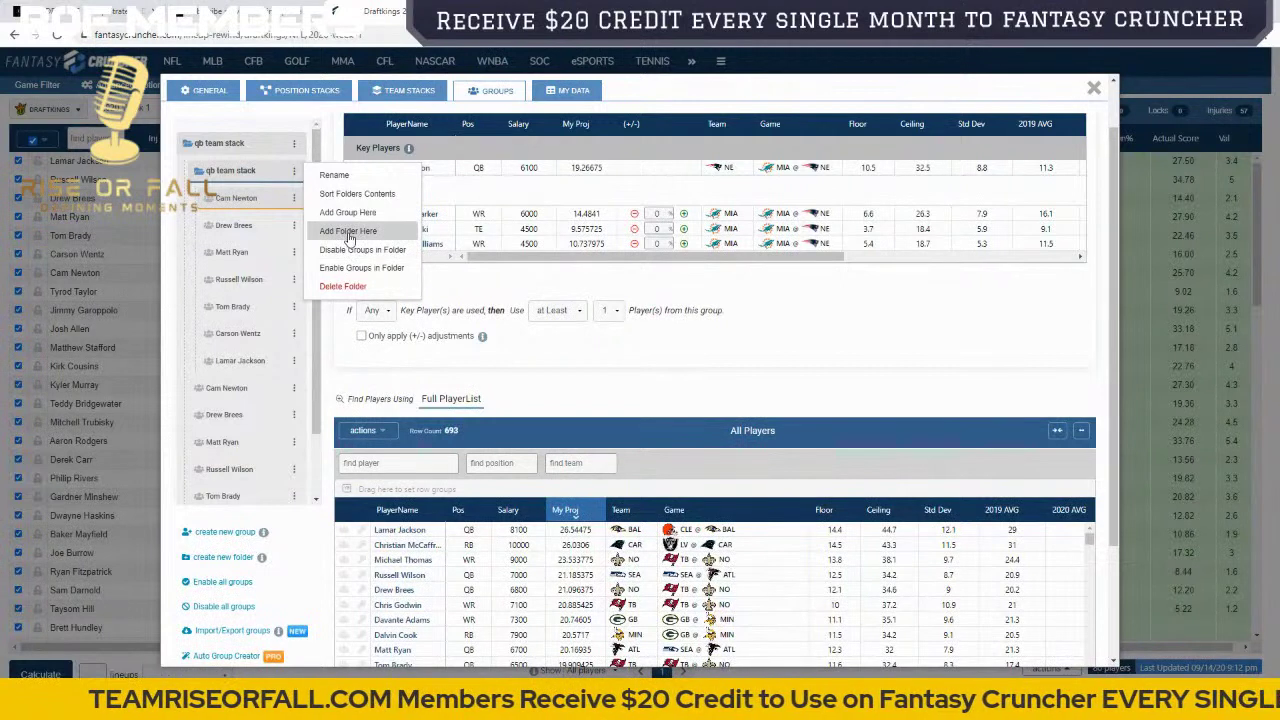
click(336, 176)
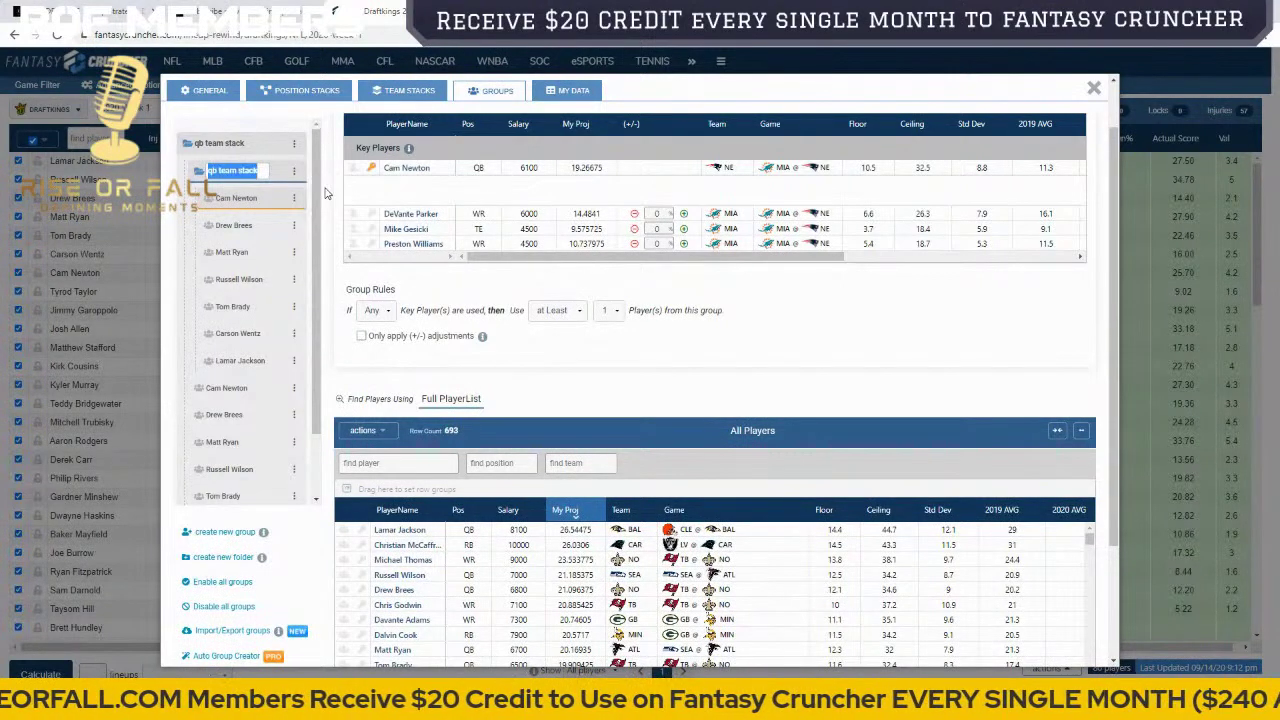
text(qb opp team stack)
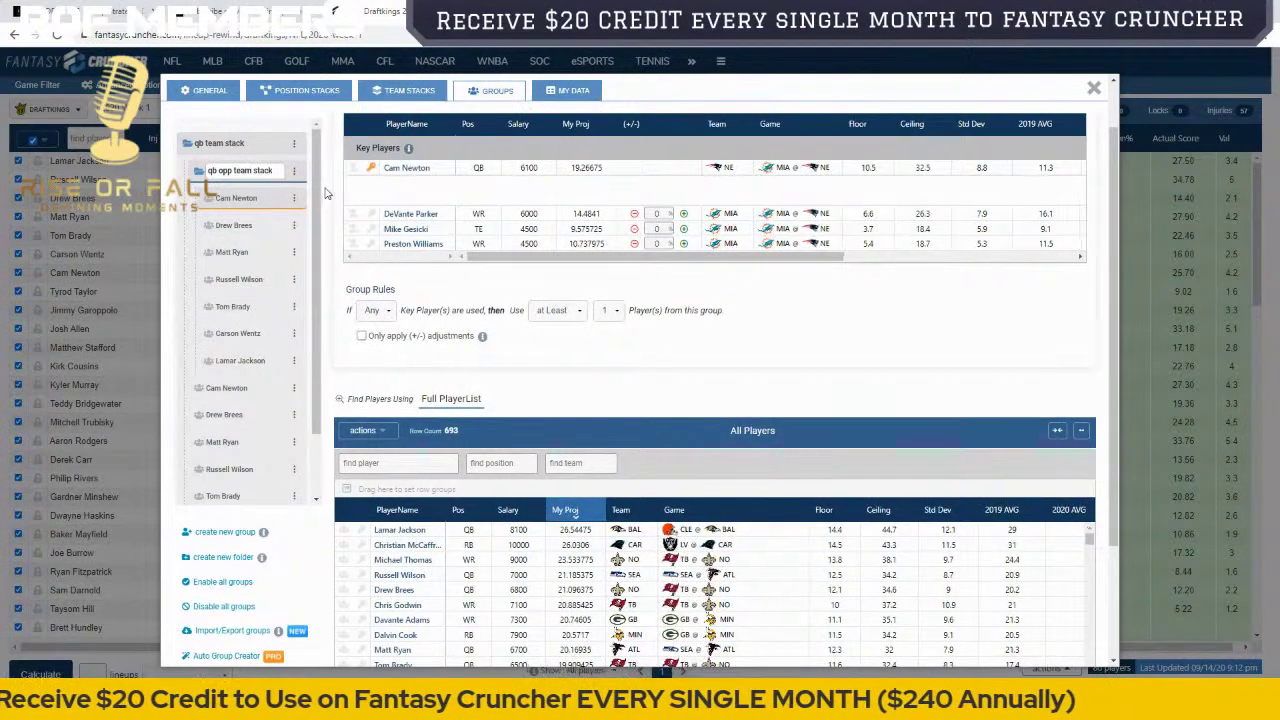
key(Return)
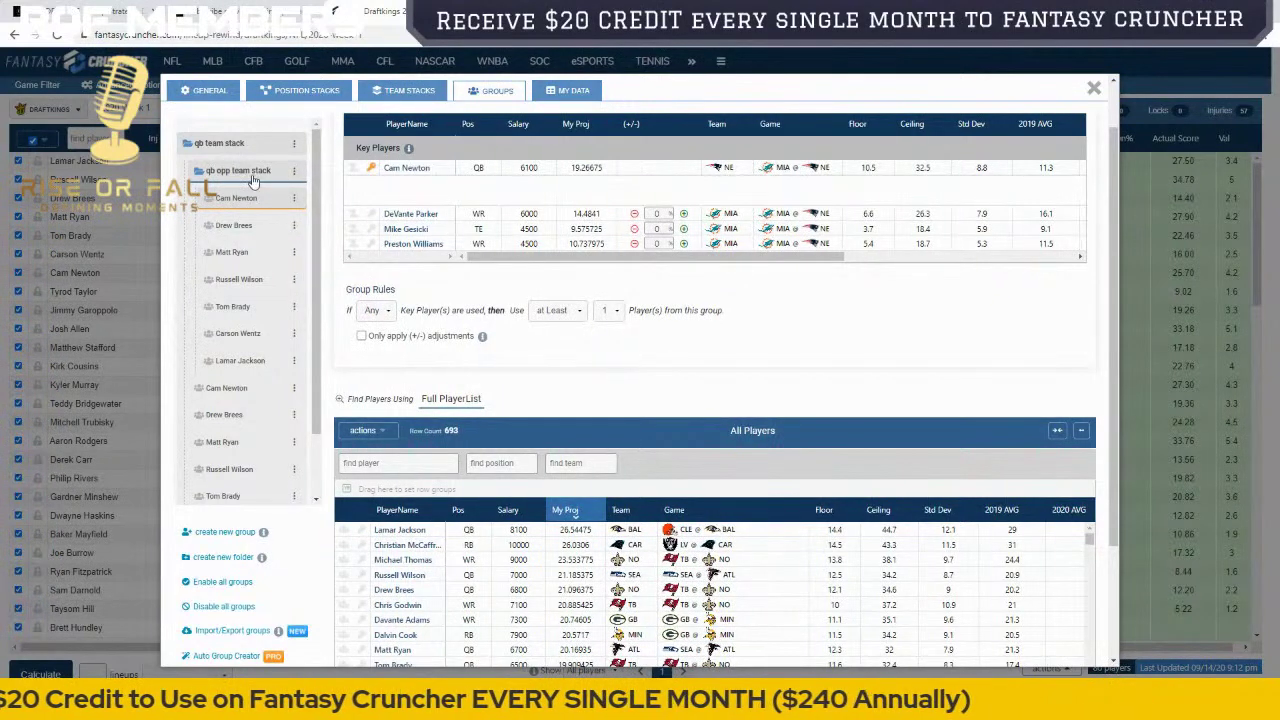
drag(218, 176, 203, 148)
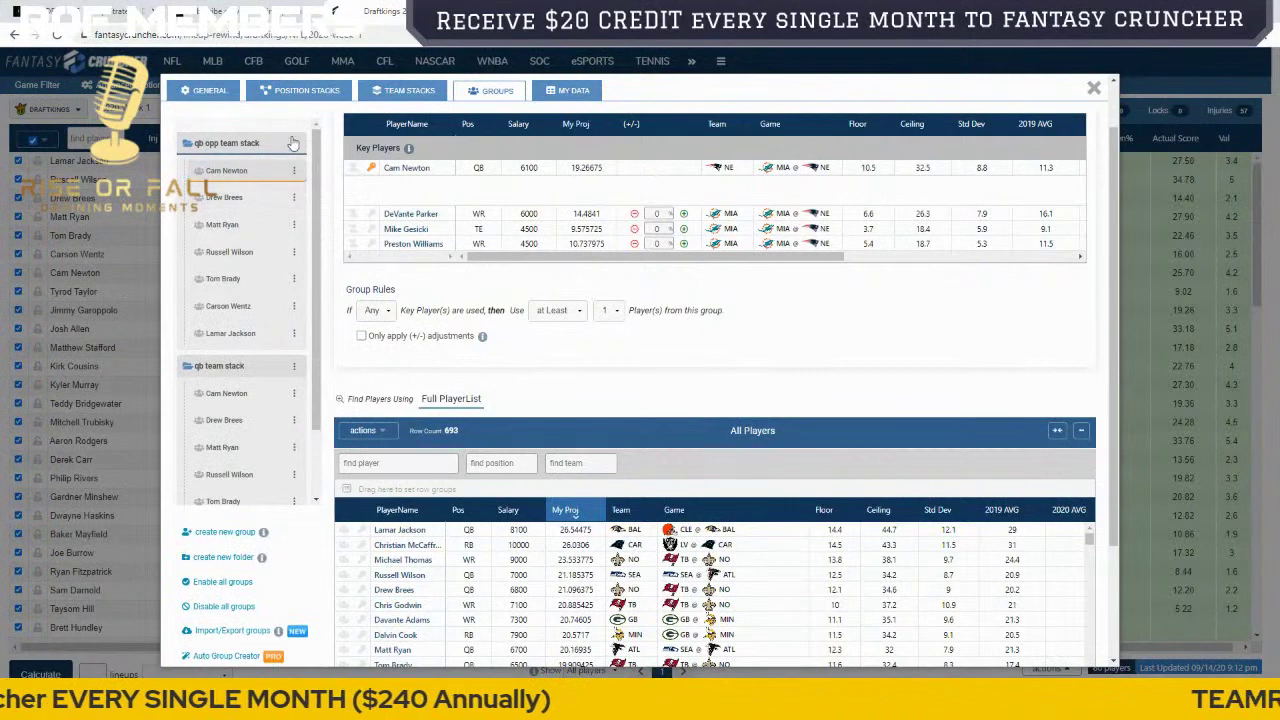
Step: Check Drew Brees's opposing-team group, and remove N'Keal Harry from Cam Newton's group in qb team stack
click(246, 200)
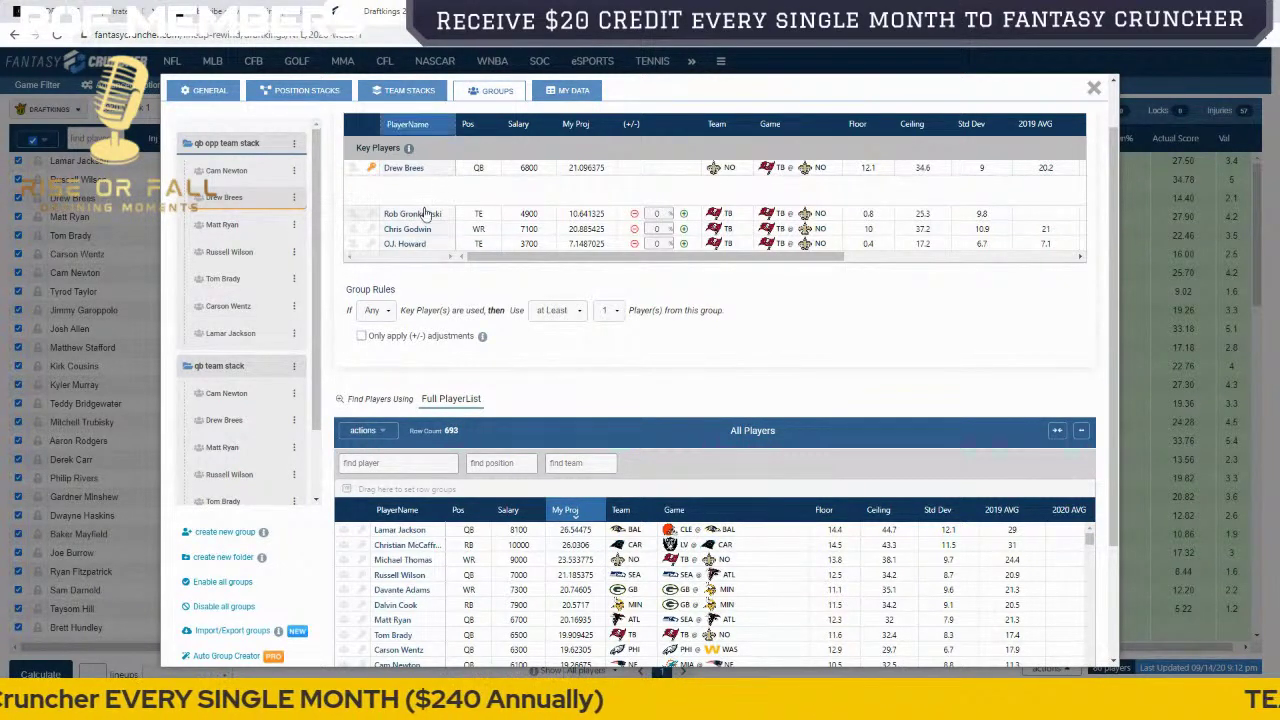
click(228, 395)
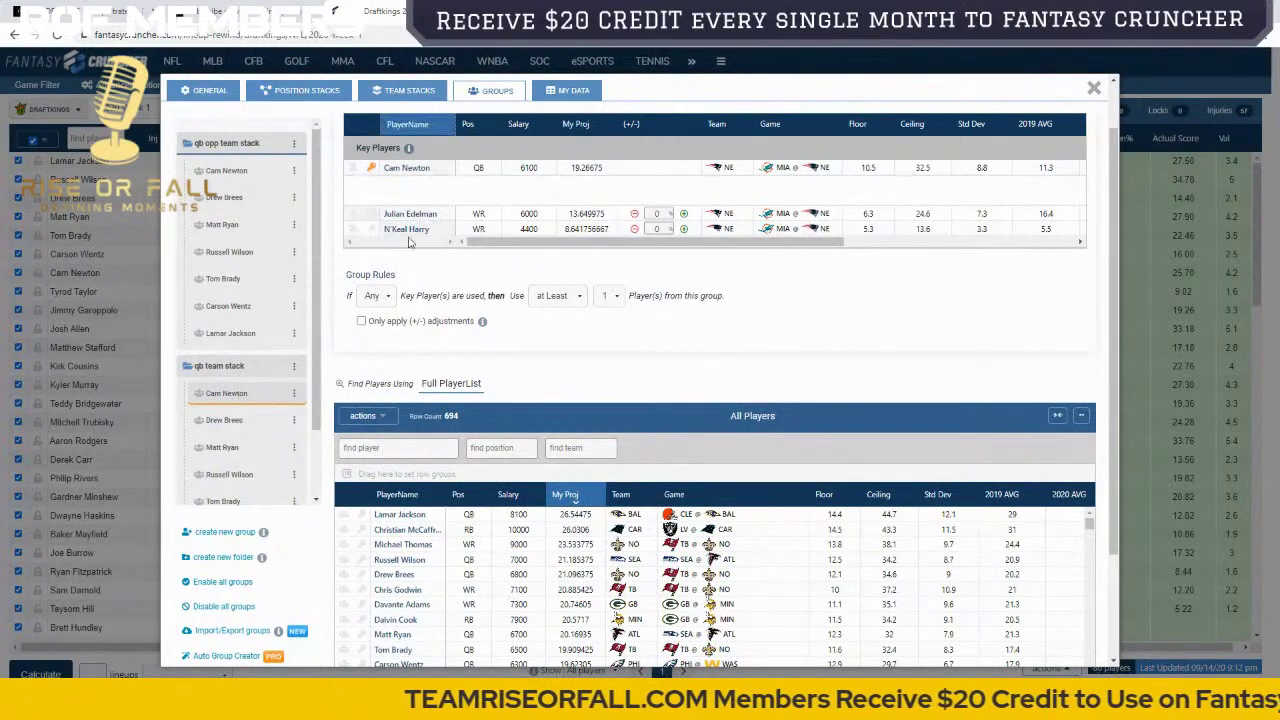
scroll(393, 241, up, 1)
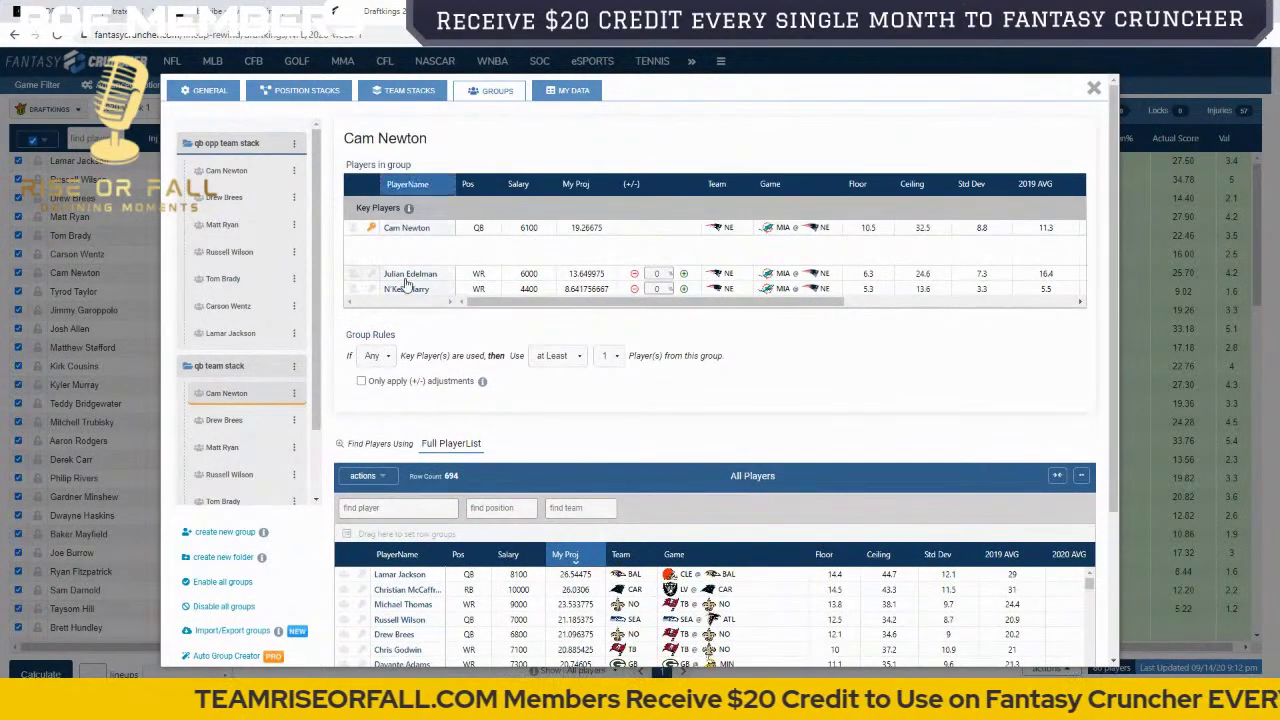
click(352, 290)
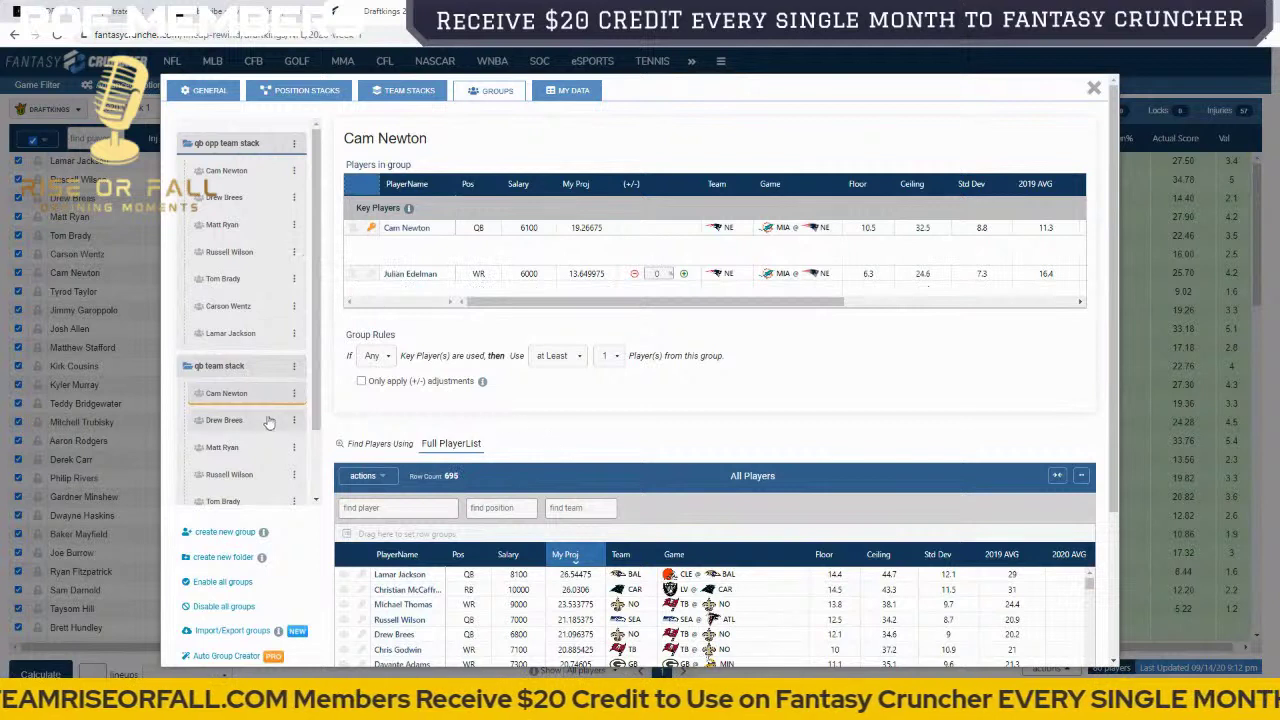
Step: In Cam Newton's qb opp team stack group, remove Preston Williams and set DeVante Parker's adjustment to 10%
click(227, 173)
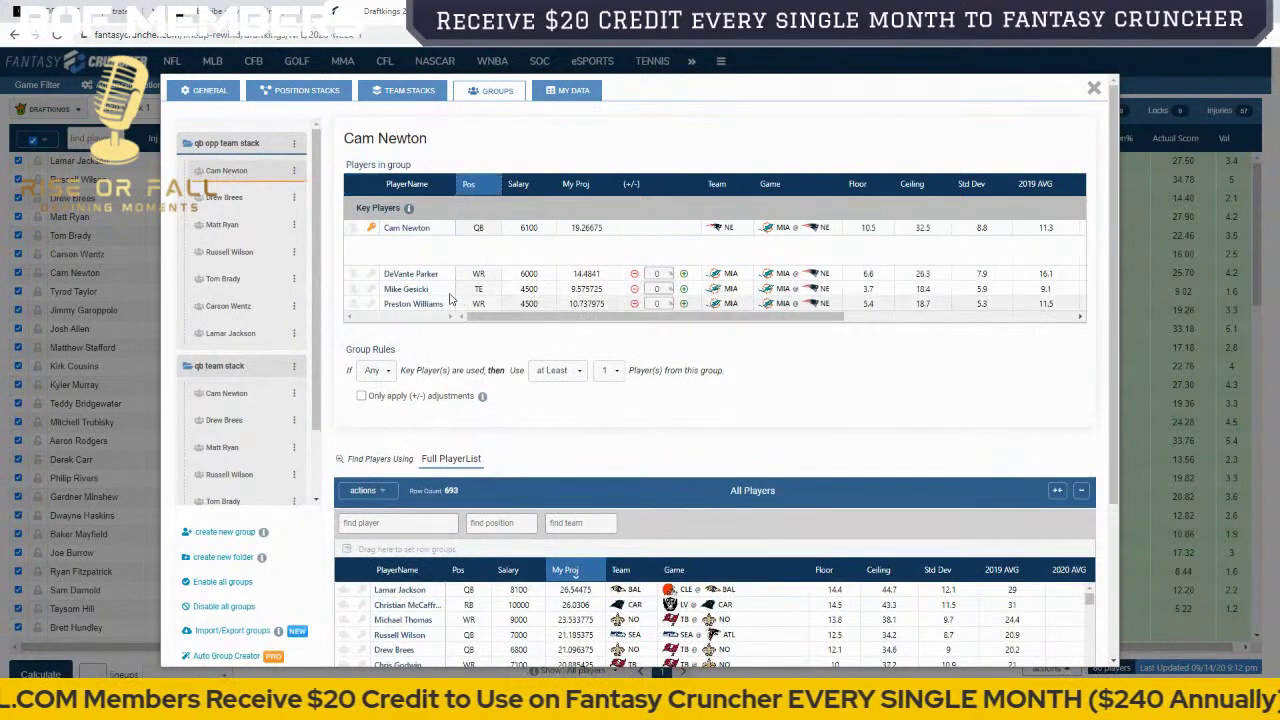
click(354, 304)
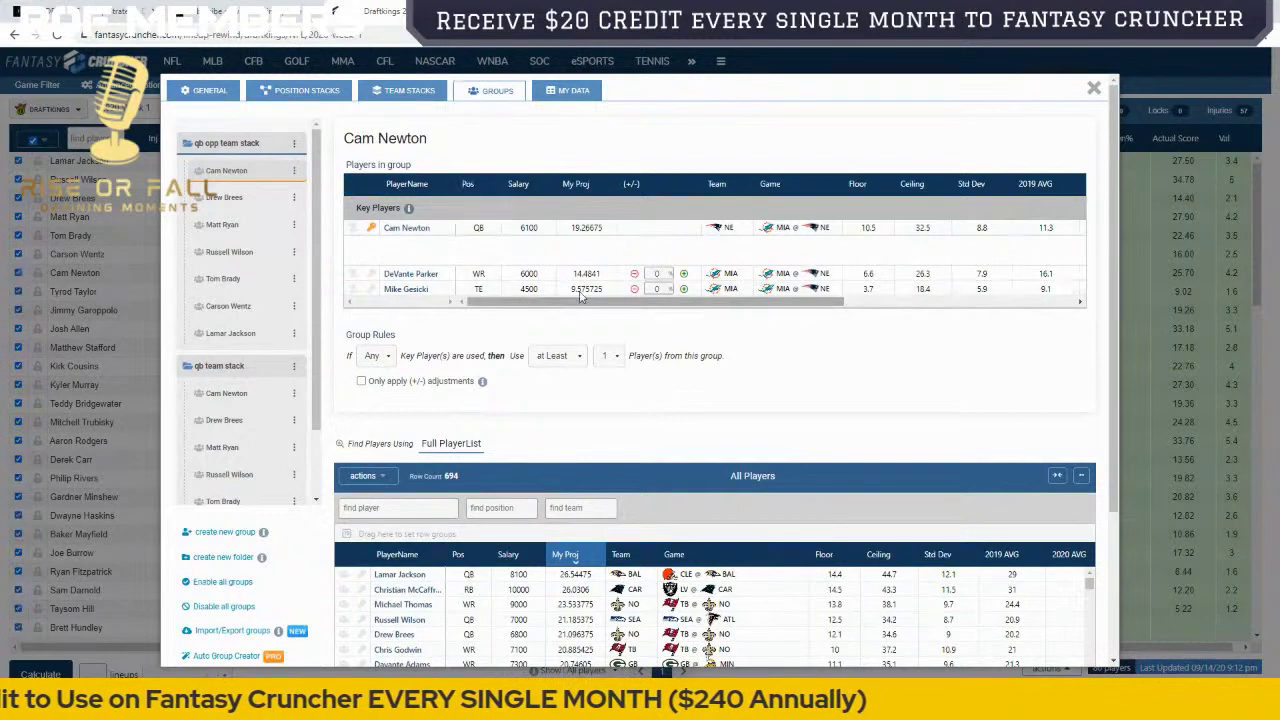
click(684, 274)
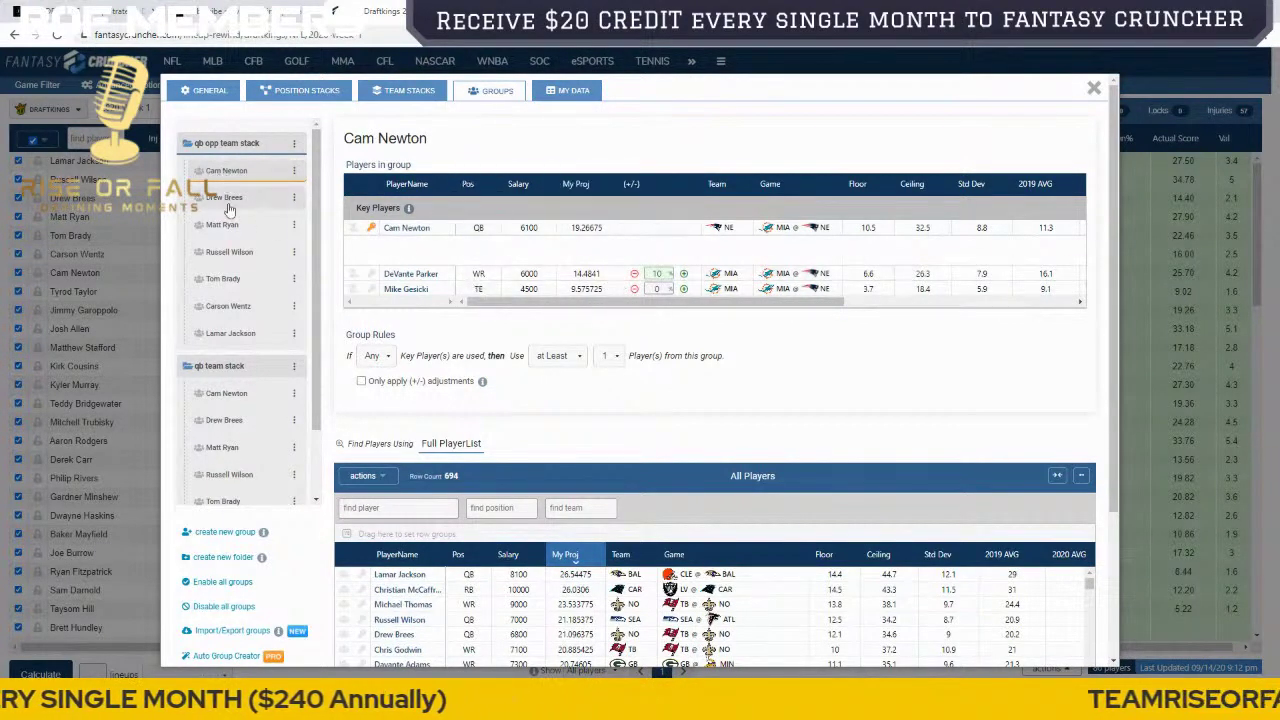
Step: Set Michael Thomas's adjustment to 25% in the Drew Brees group of qb team stack
click(224, 421)
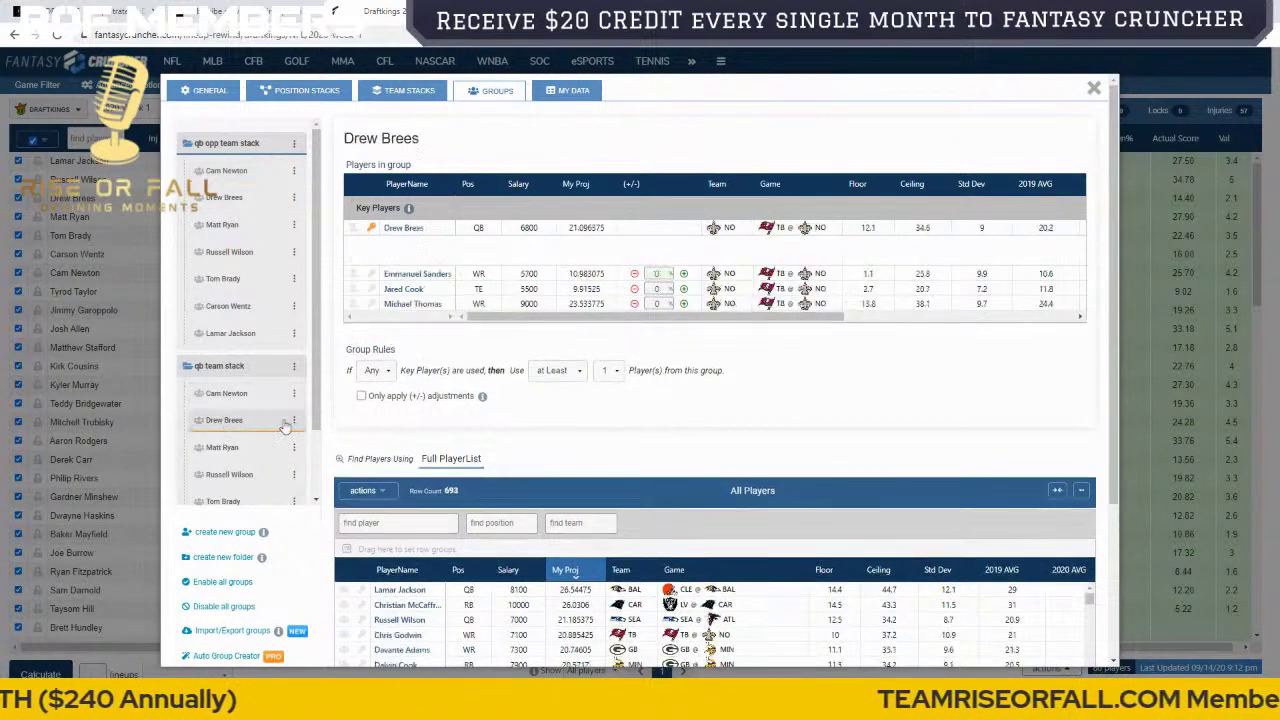
click(662, 304)
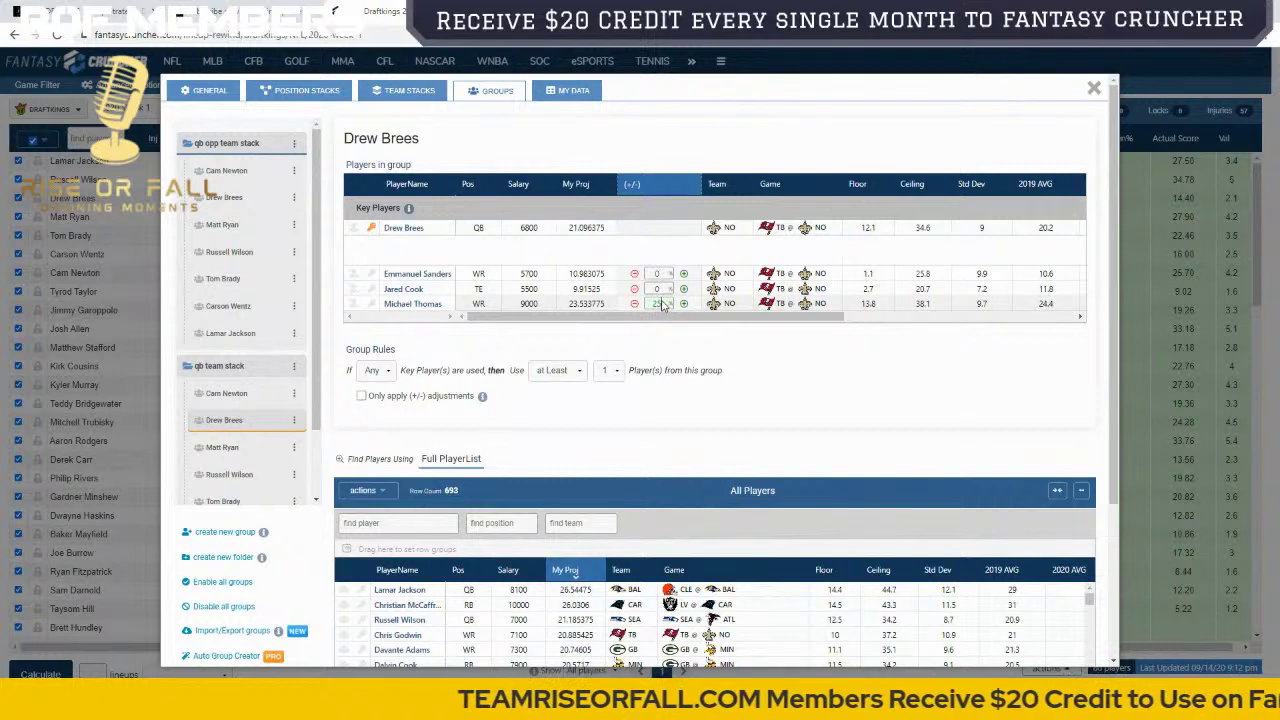
click(507, 236)
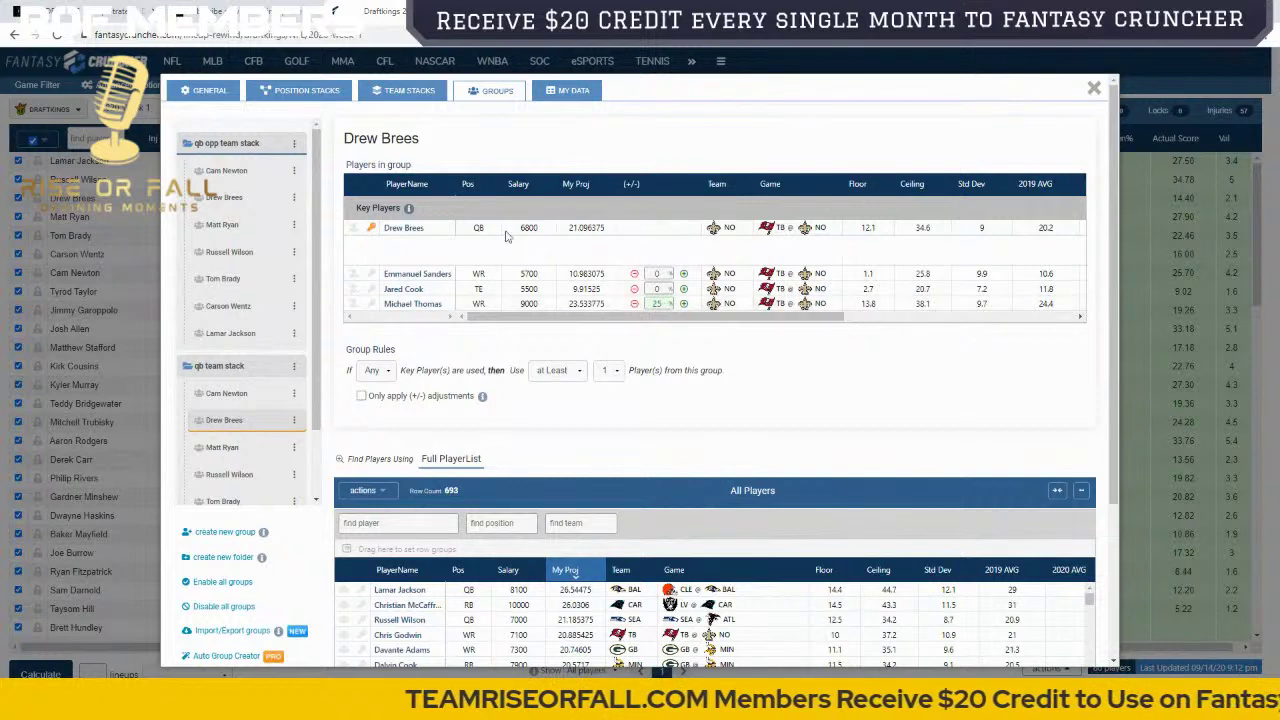
Step: In Drew Brees's qb opp team stack group, set the adjustments to 20% for Chris Godwin and 10% for Rob Gronkowski
click(222, 199)
click(659, 289)
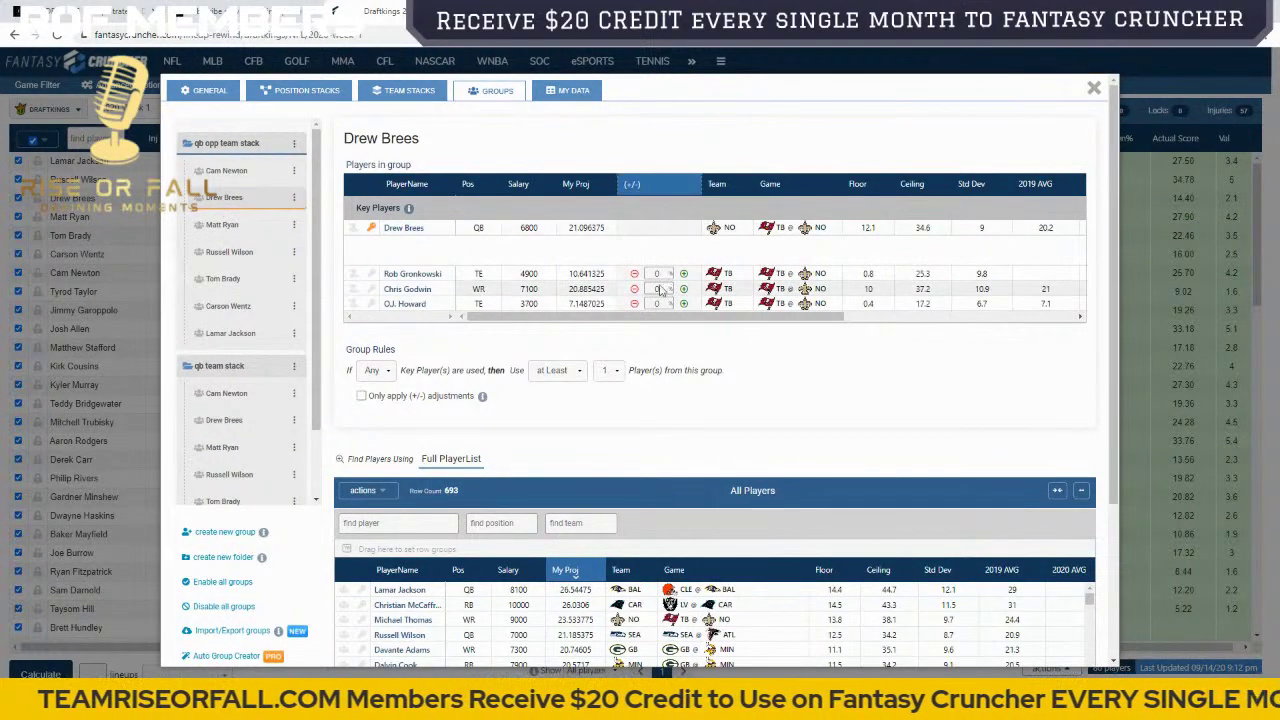
text(20)
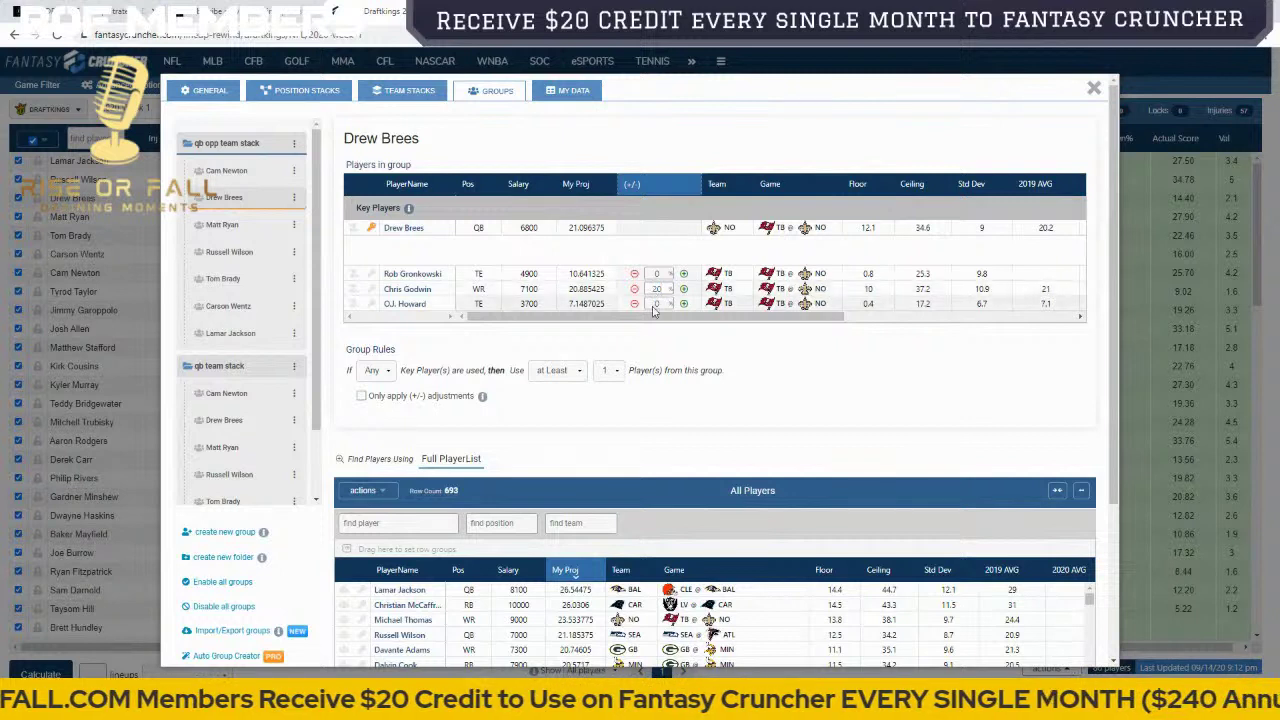
click(659, 274)
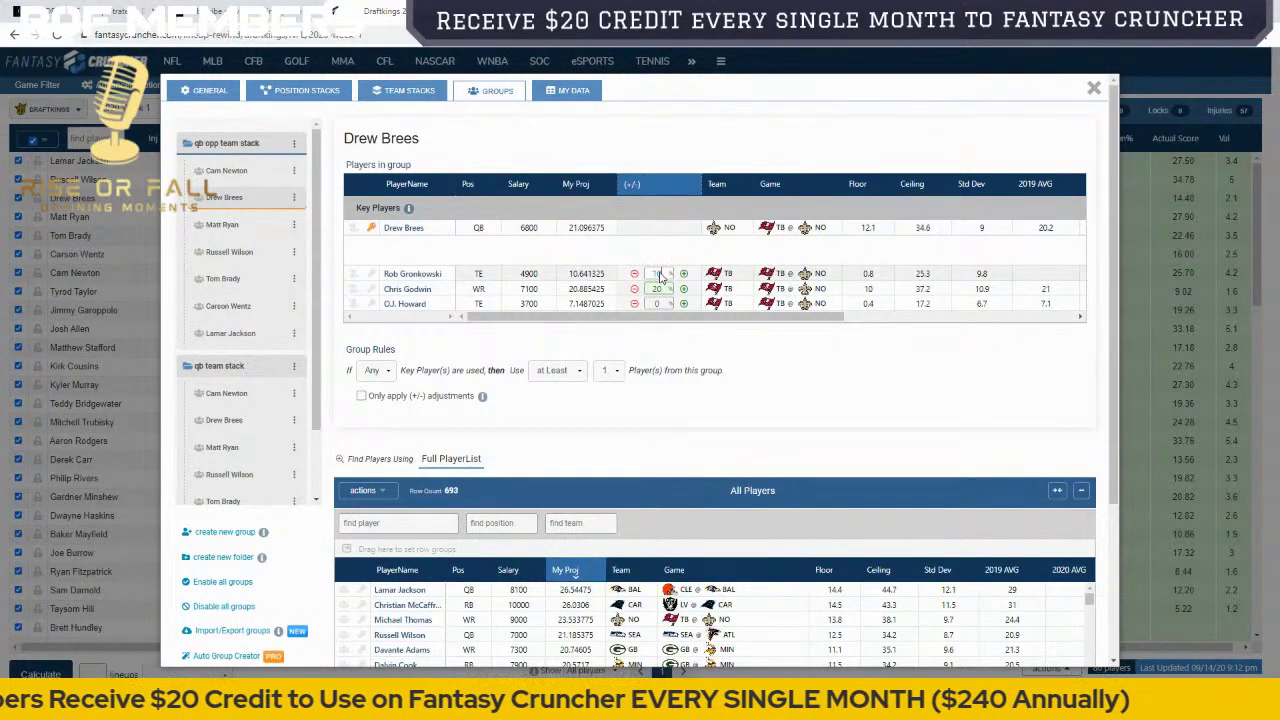
click(784, 383)
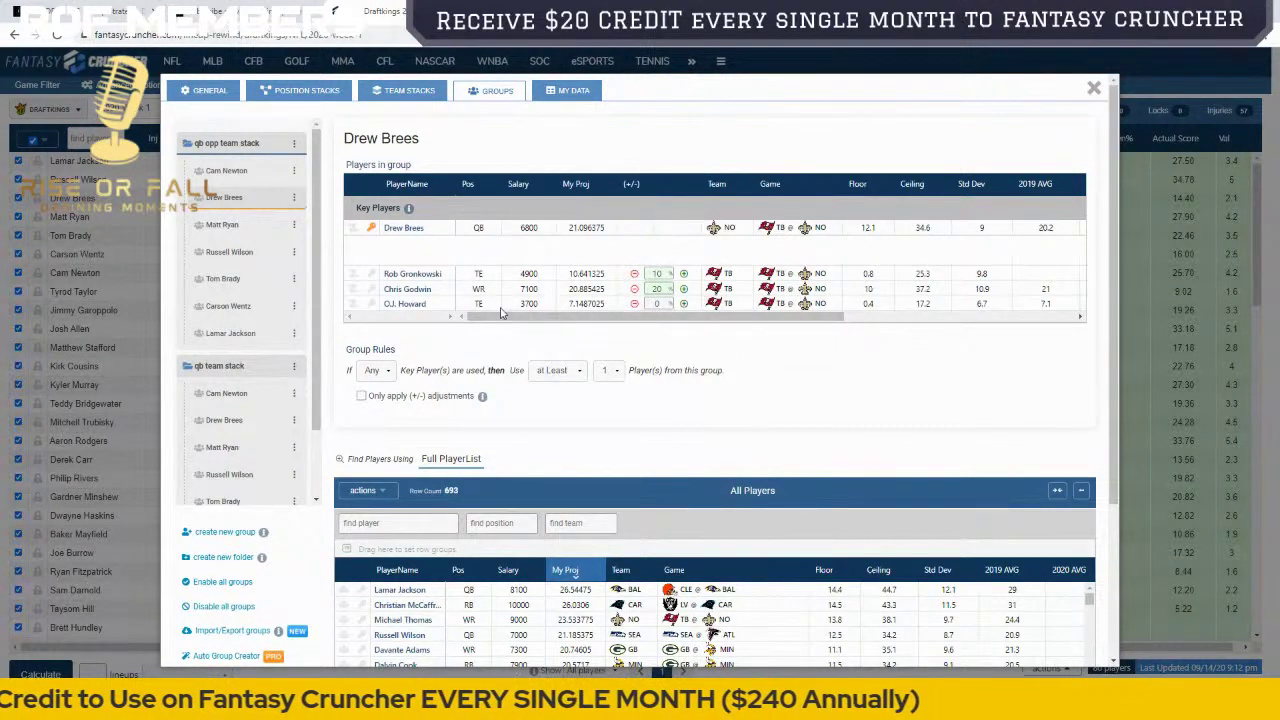
Step: In Drew Brees's qb opp team stack group, replace O.J. Howard with Mike Evans and set Evans's adjustment to 15%
click(352, 306)
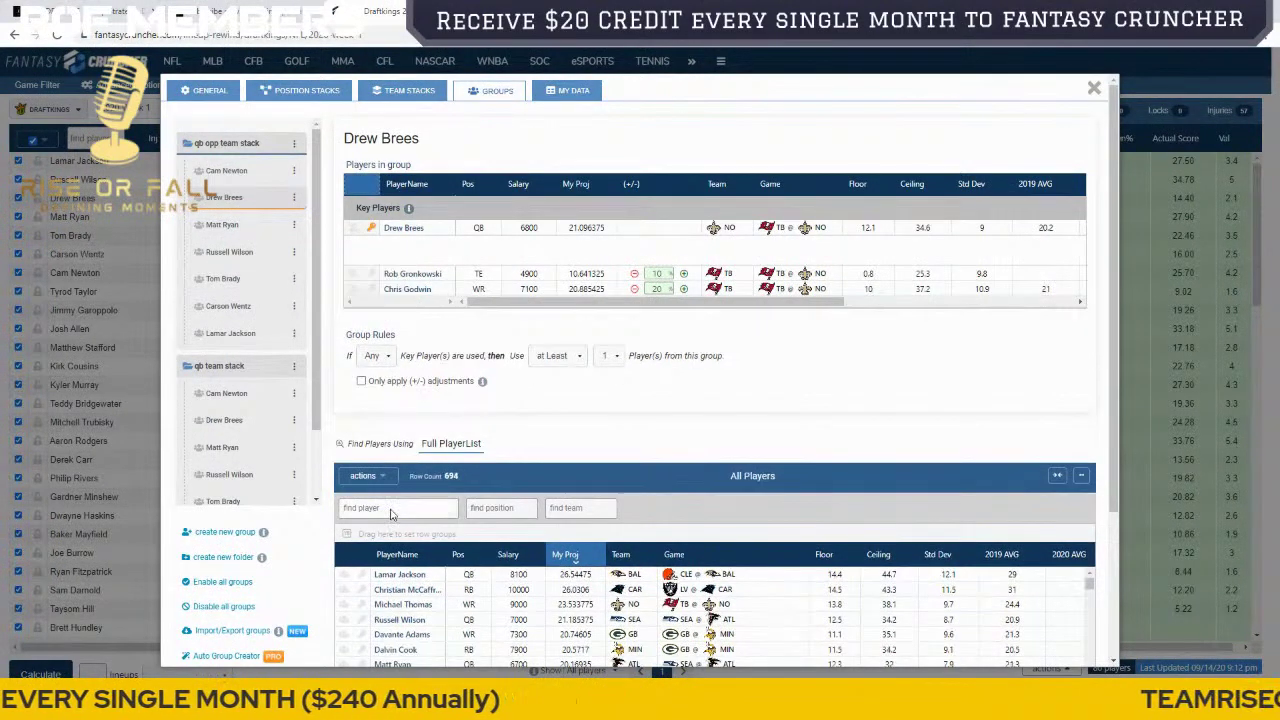
click(391, 513)
text(evans)
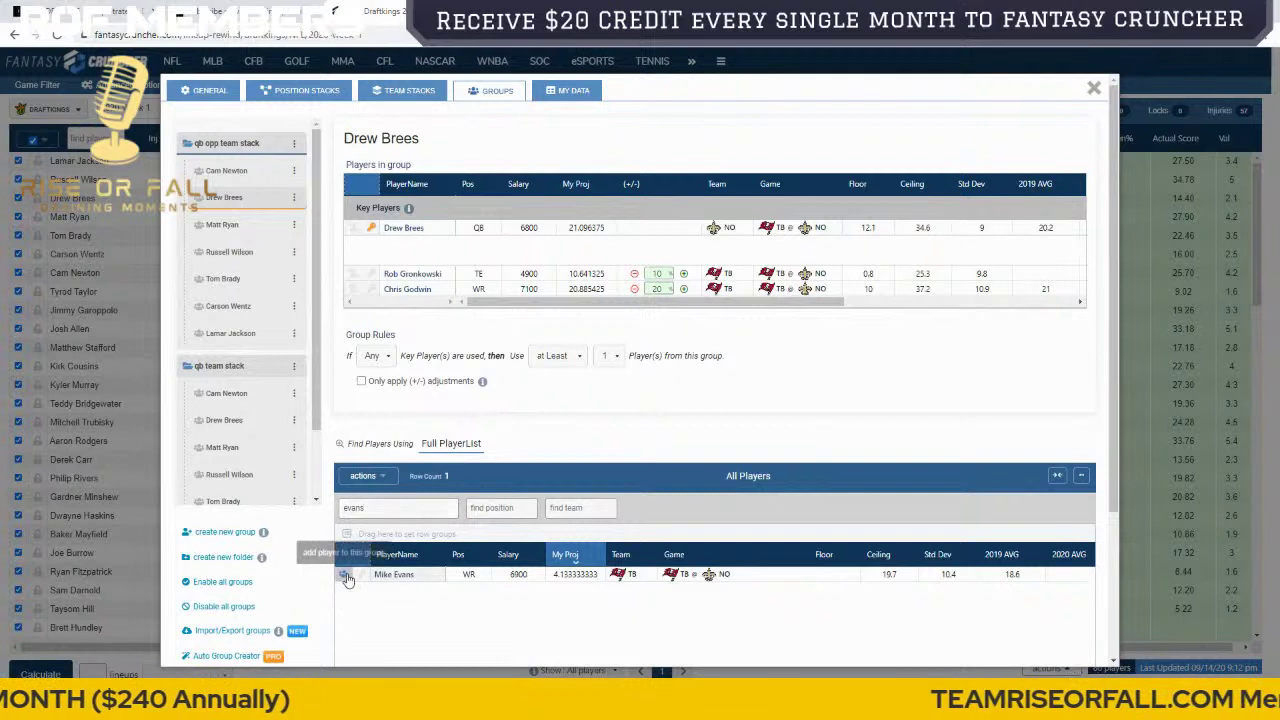
click(346, 578)
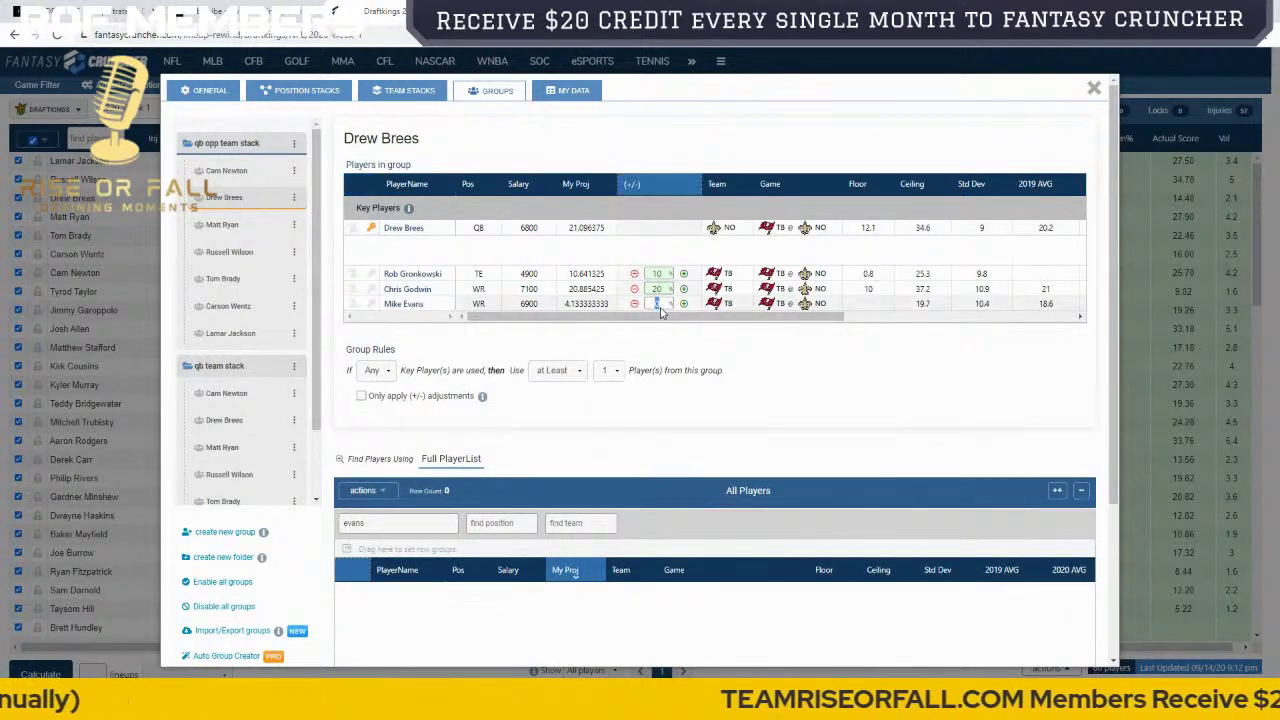
click(660, 306)
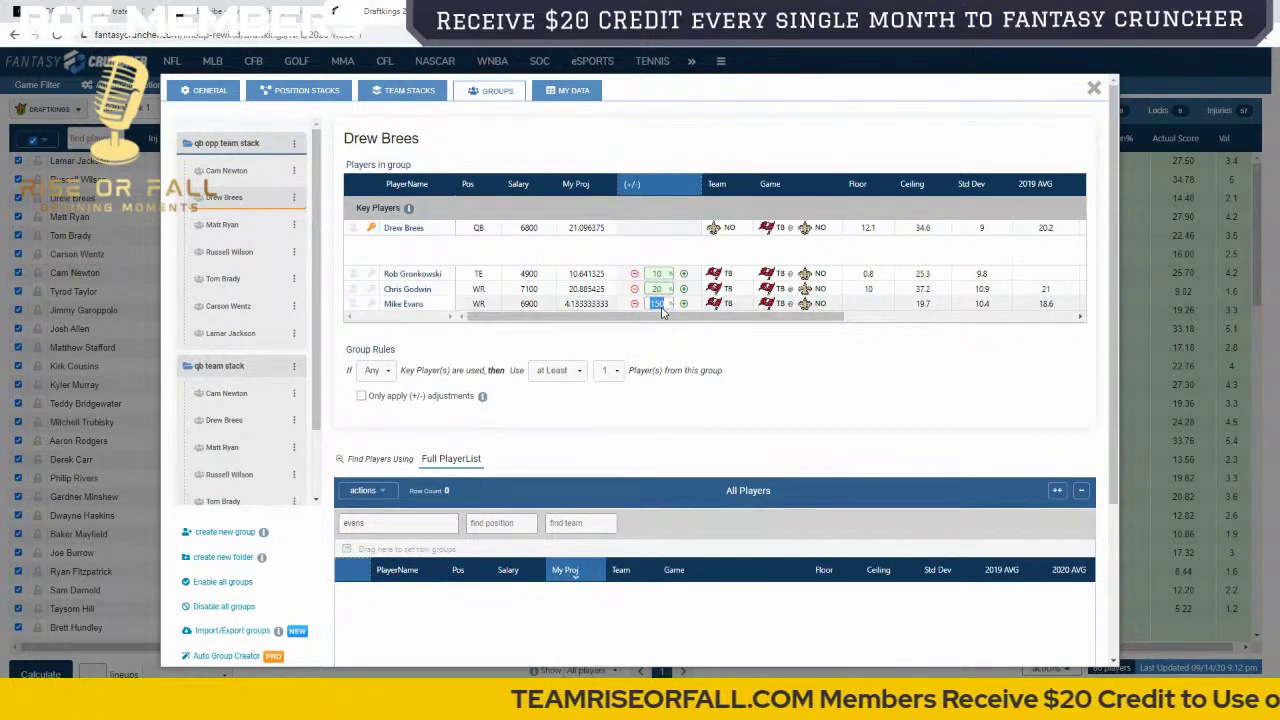
Step: Set Rob Gronkowski's adjustment to -5% in Drew Brees's qb opp team stack group
double_click(659, 274)
text(0)
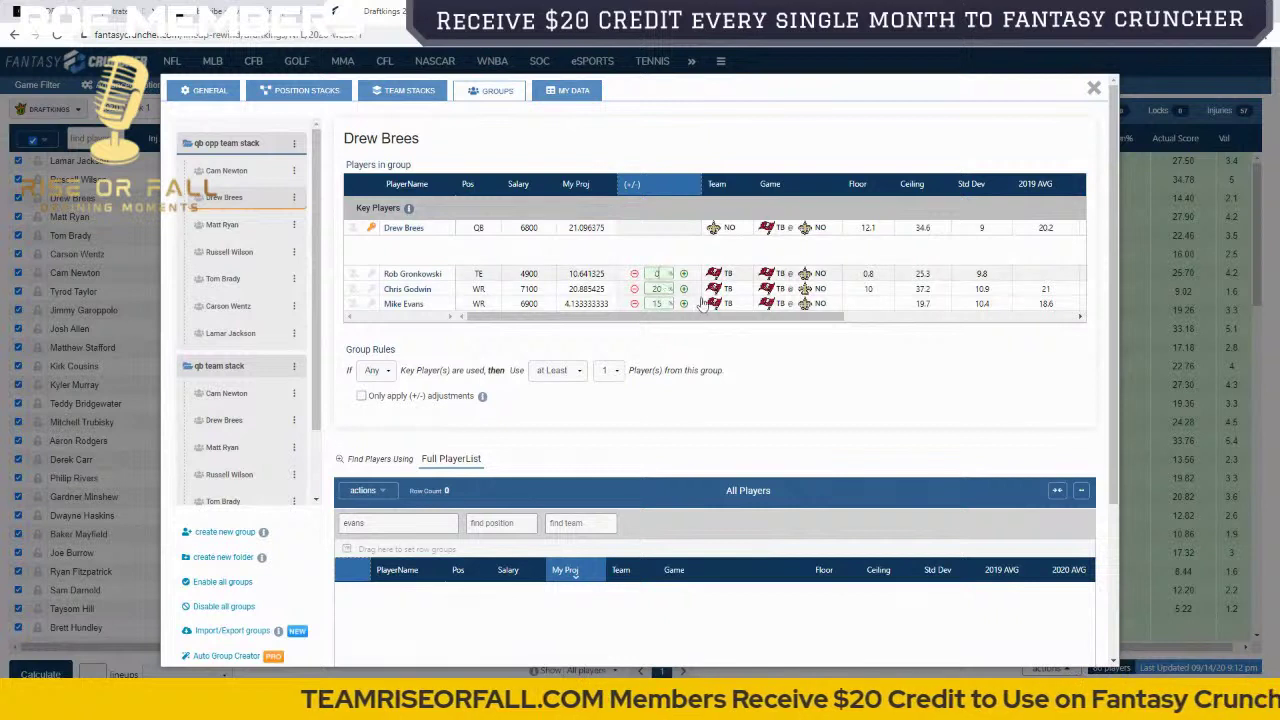
key(BackSpace)
text(-4)
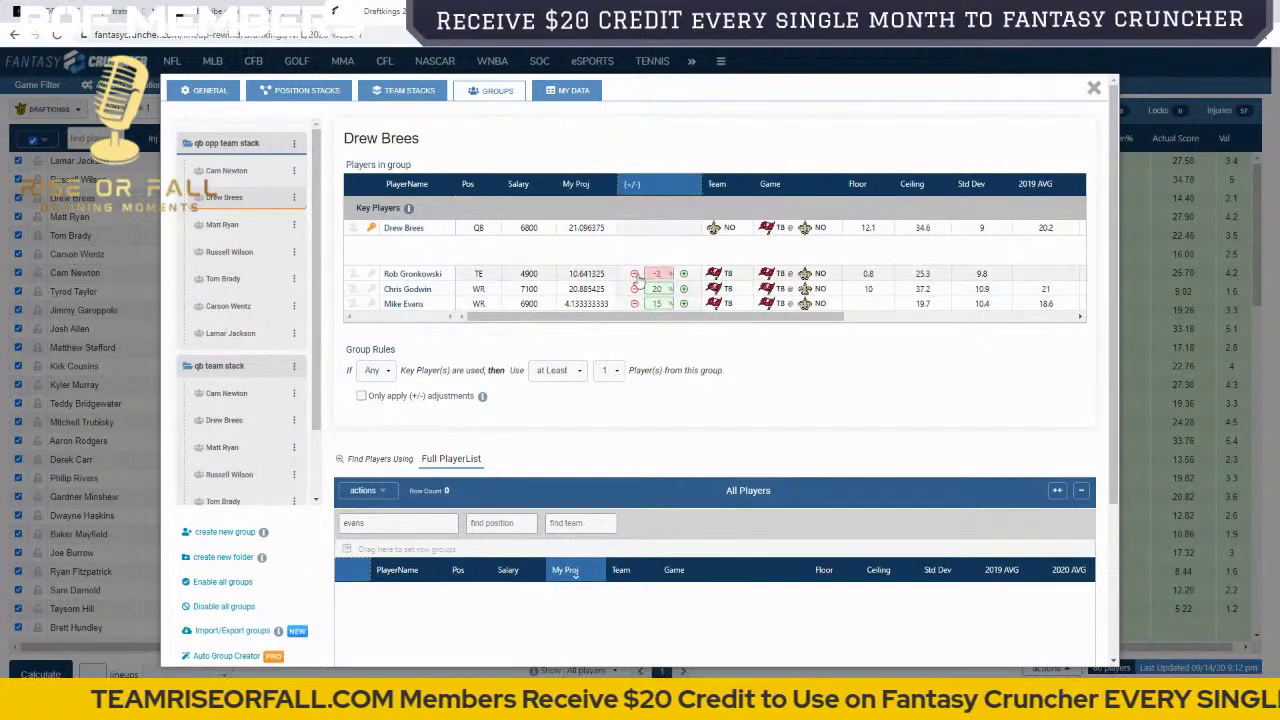
key(BackSpace)
text(5)
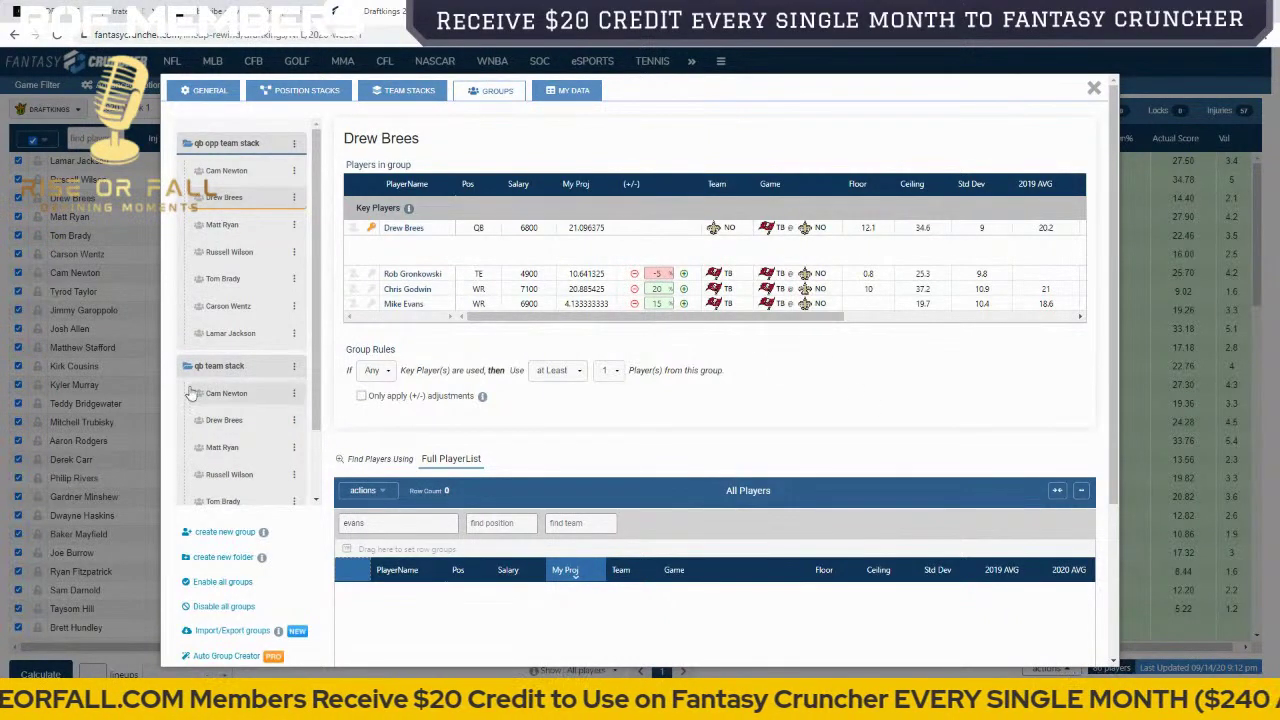
Step: In Matt Ryan's groups, remove Russell Gage and Hayden Hurst, and set adjustments to 33% for teammate Calvin Ridley and 20% for opponent DK Metcalf
click(224, 448)
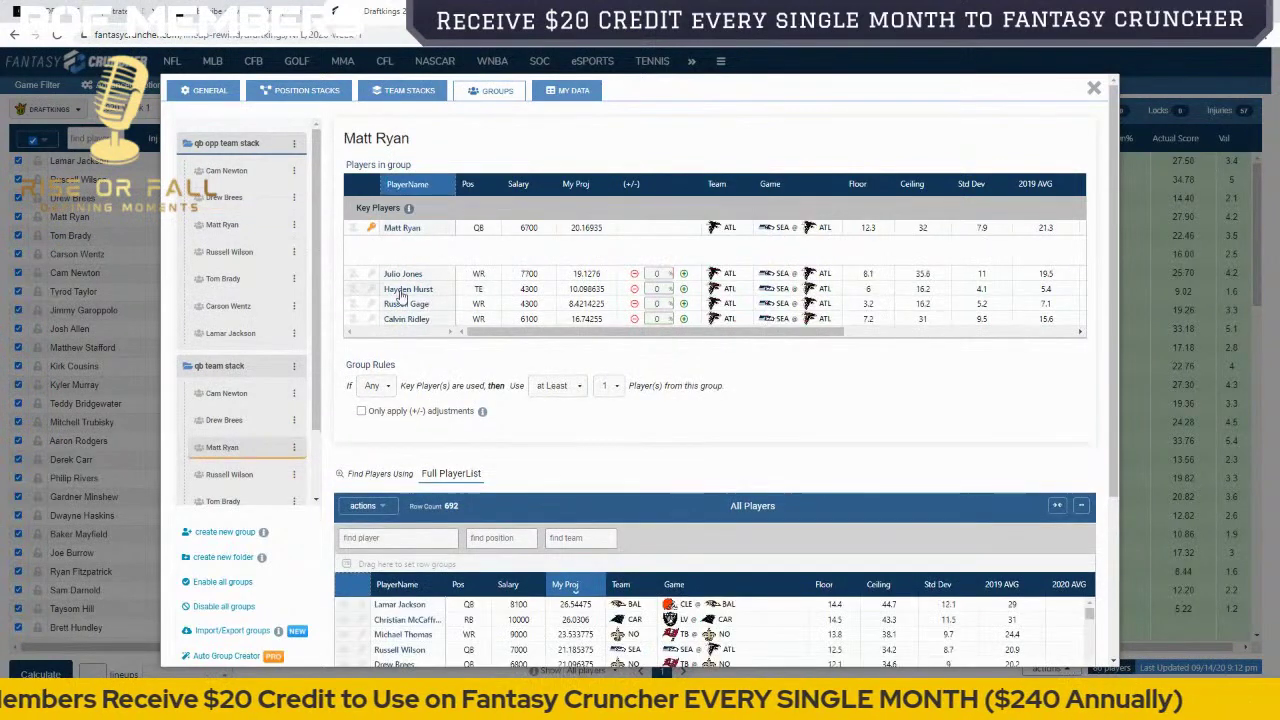
click(352, 304)
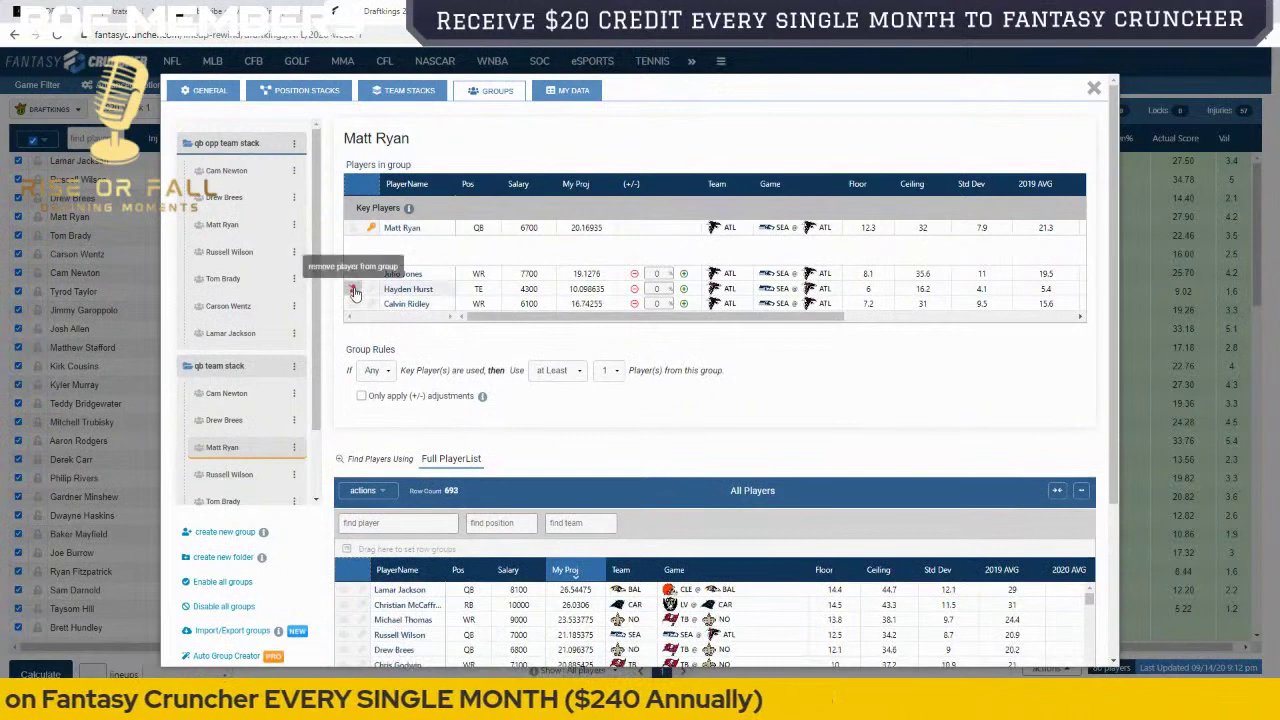
click(352, 289)
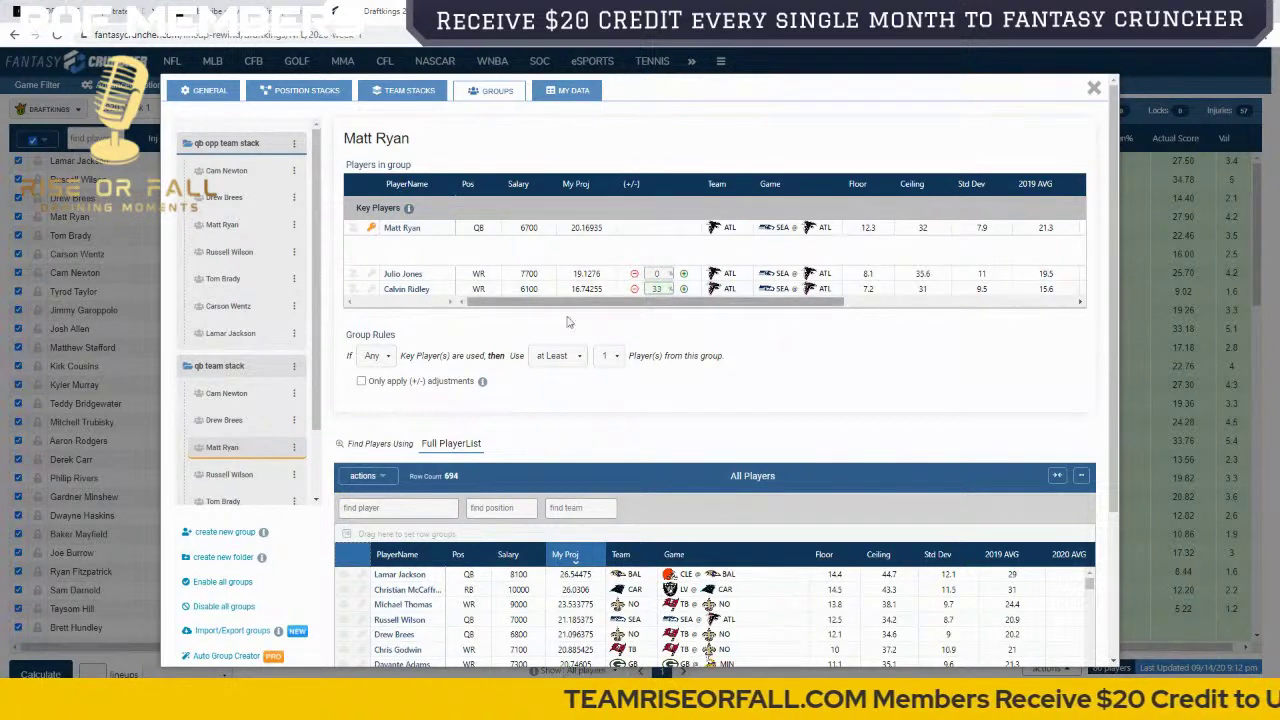
click(229, 227)
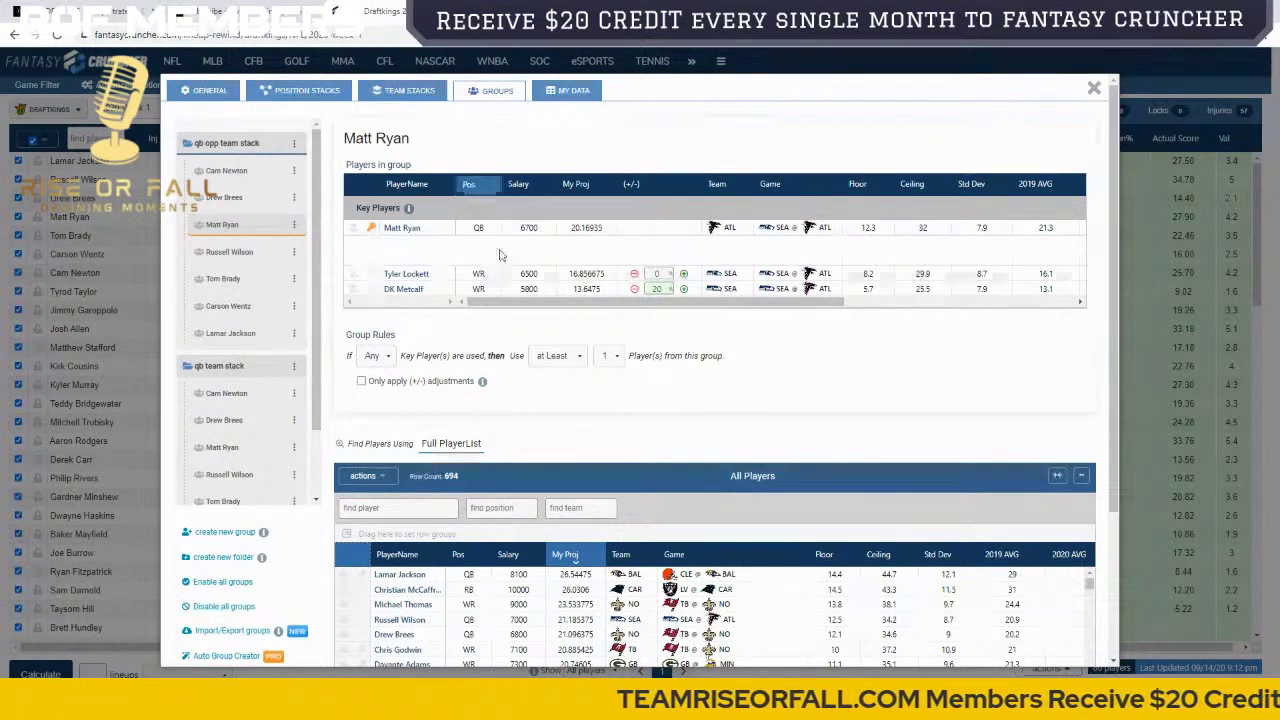
Step: Add a position stacking rule pairing QB with at least 1 WR or TE from the same team, without the TB team filter
click(305, 92)
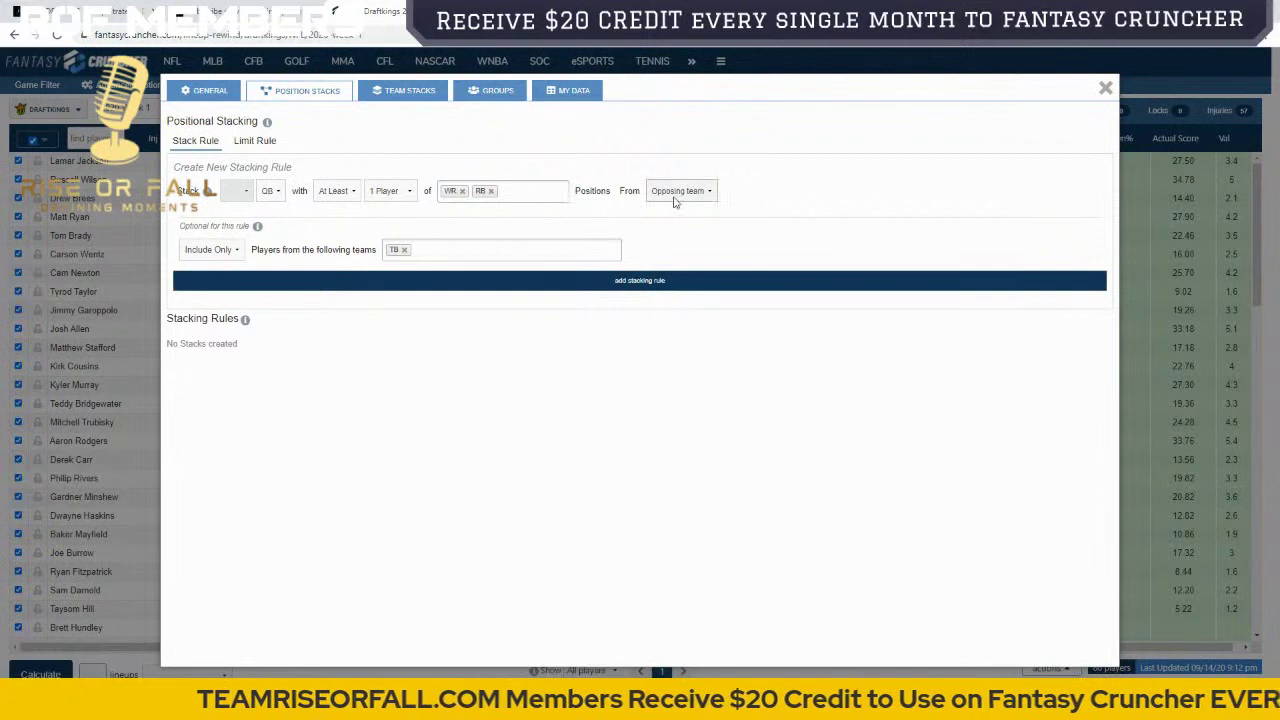
click(497, 190)
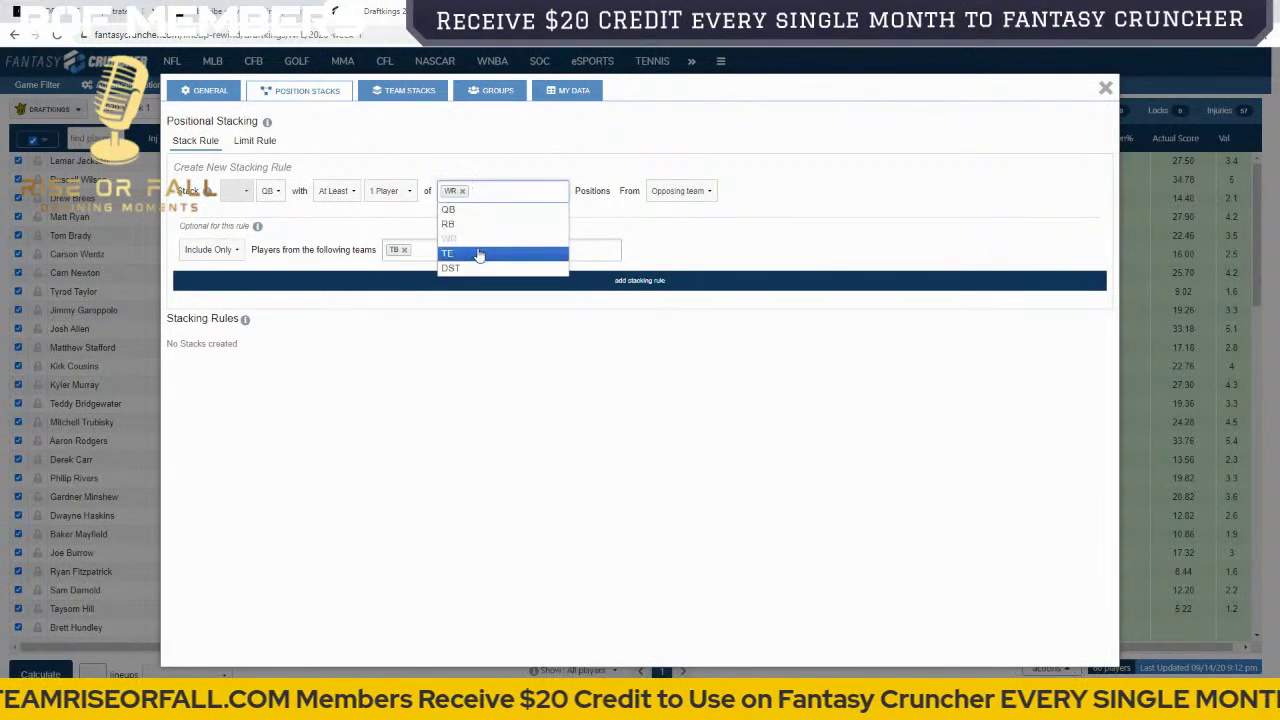
click(480, 251)
click(678, 191)
click(684, 207)
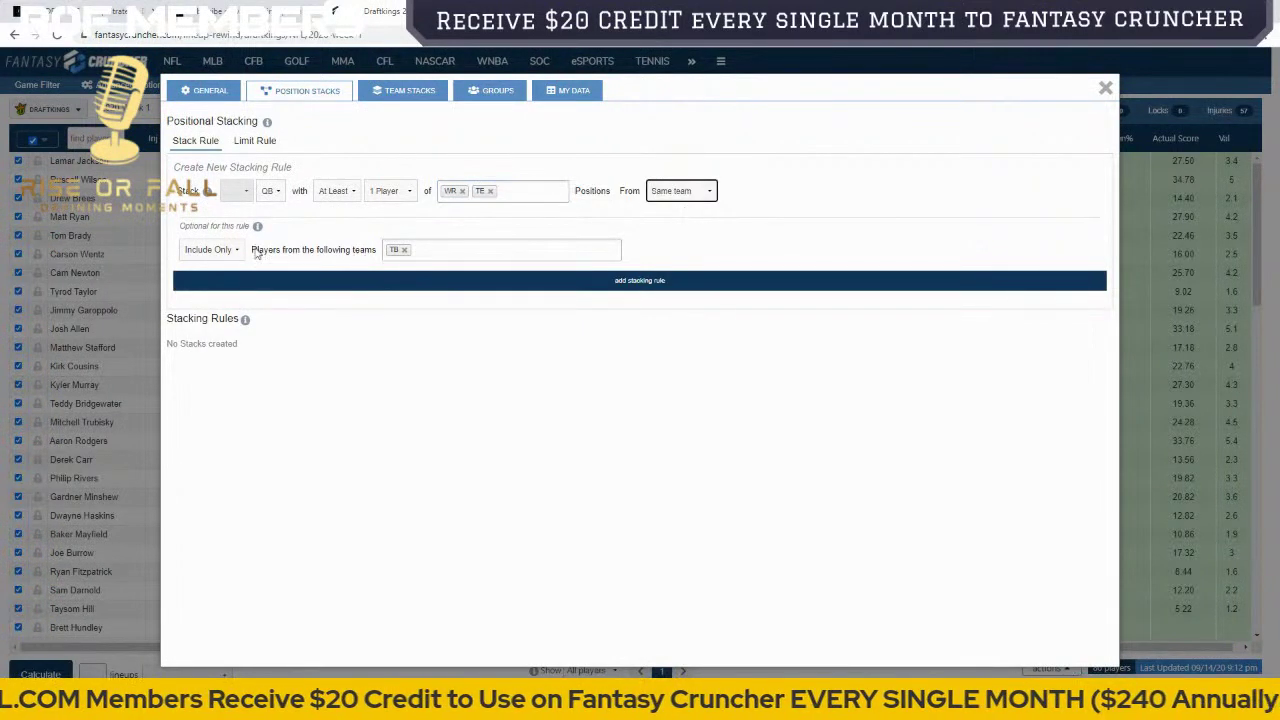
click(404, 250)
click(546, 285)
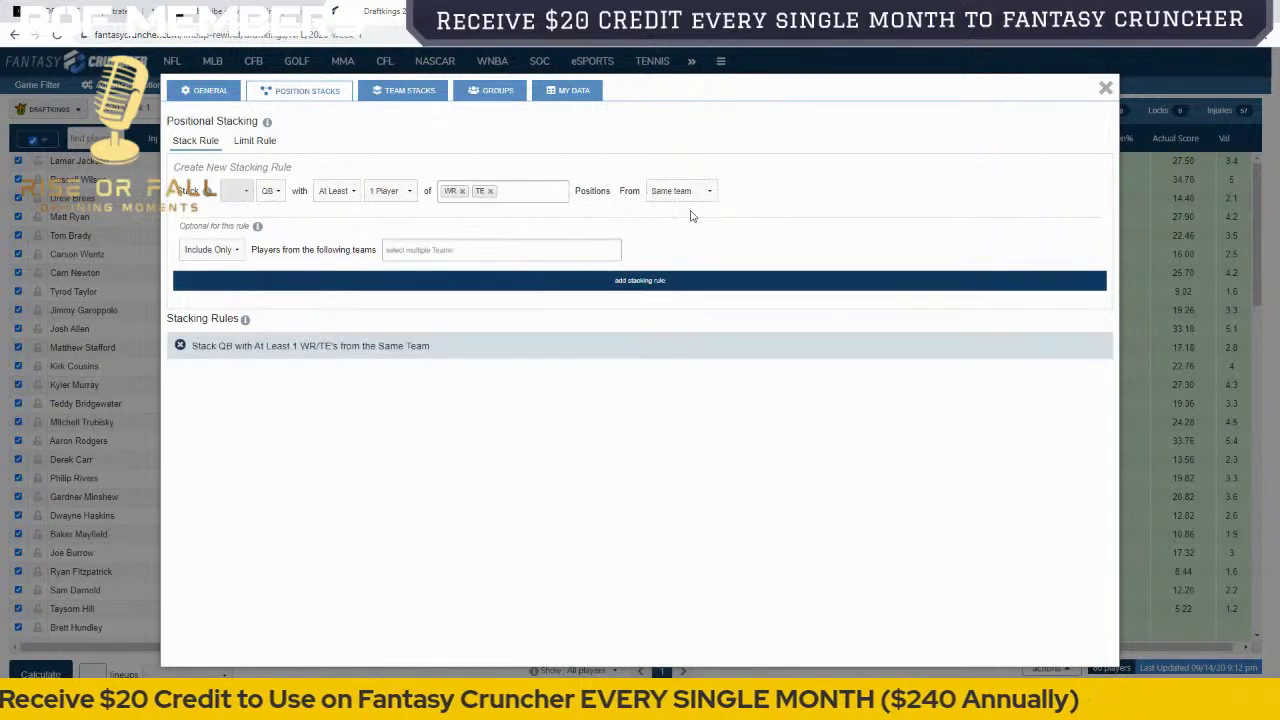
Step: Add a second position stacking rule pairing QB with at least 1 WR or TE from the opposing team
click(681, 191)
click(684, 218)
click(665, 290)
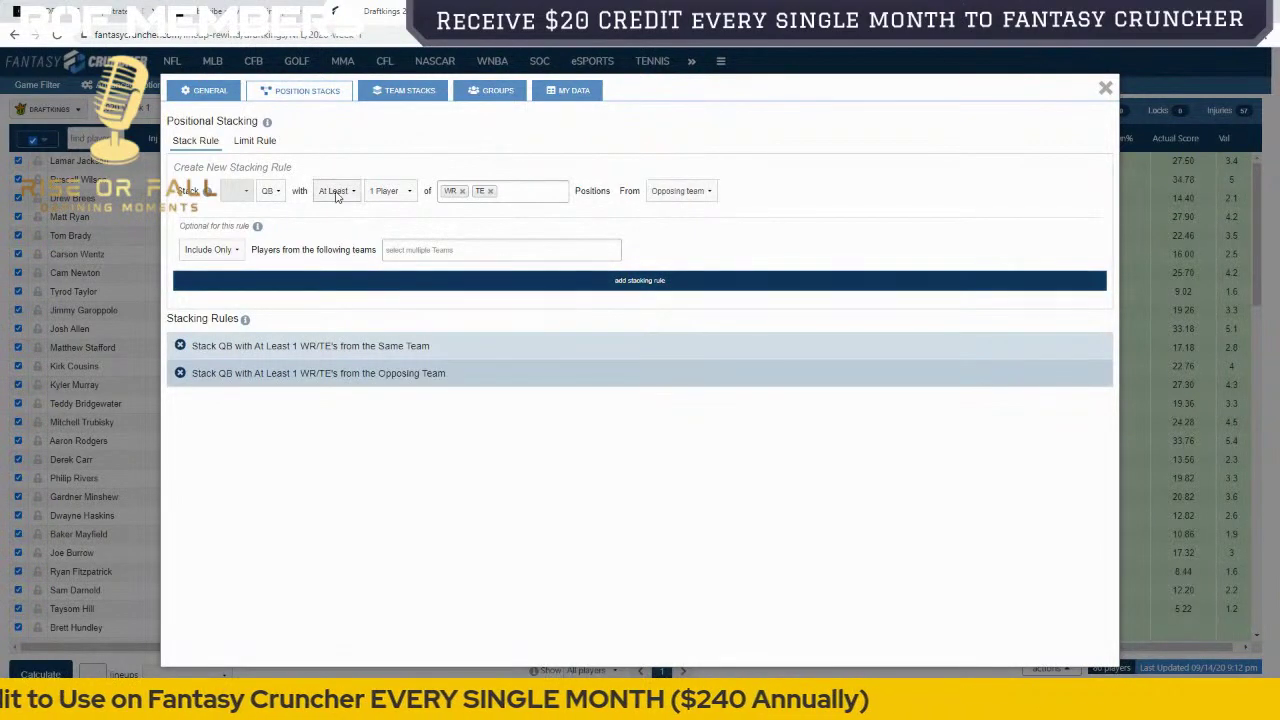
Step: Add a limit rule allowing 1 RB from the same team, with no pairing exceptions and no CAR team filter
click(255, 146)
click(294, 192)
click(264, 225)
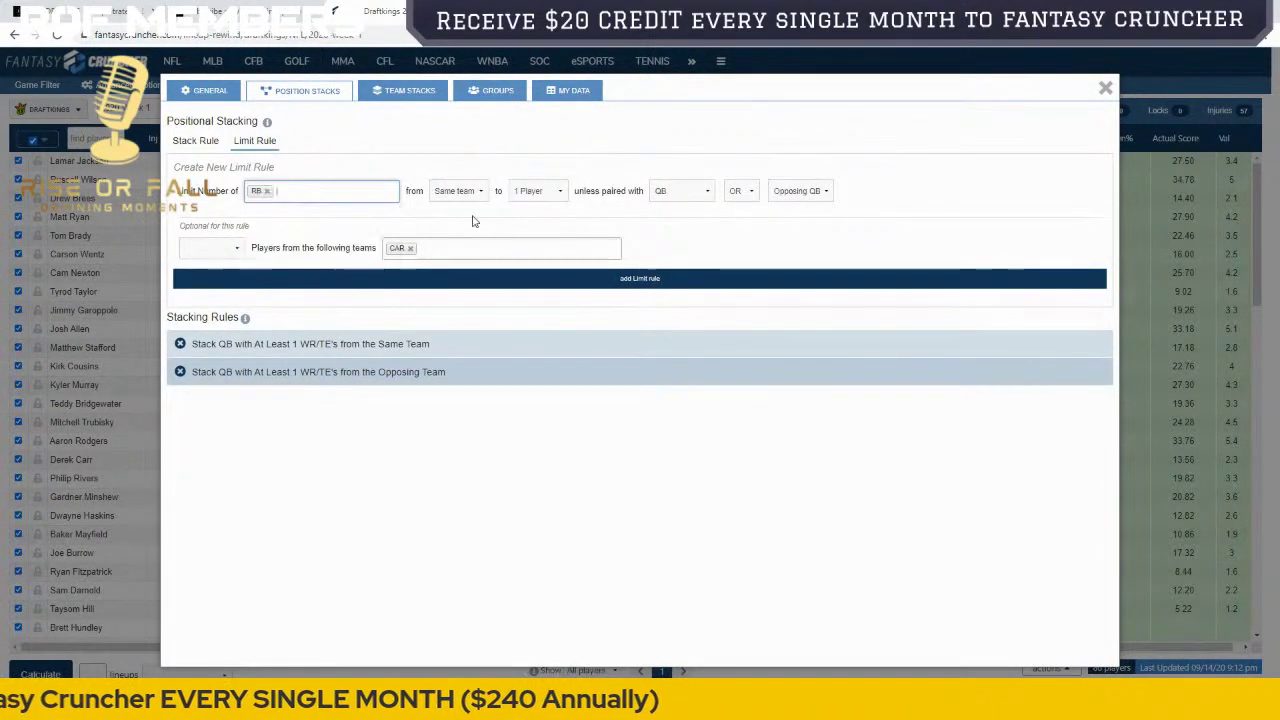
click(681, 191)
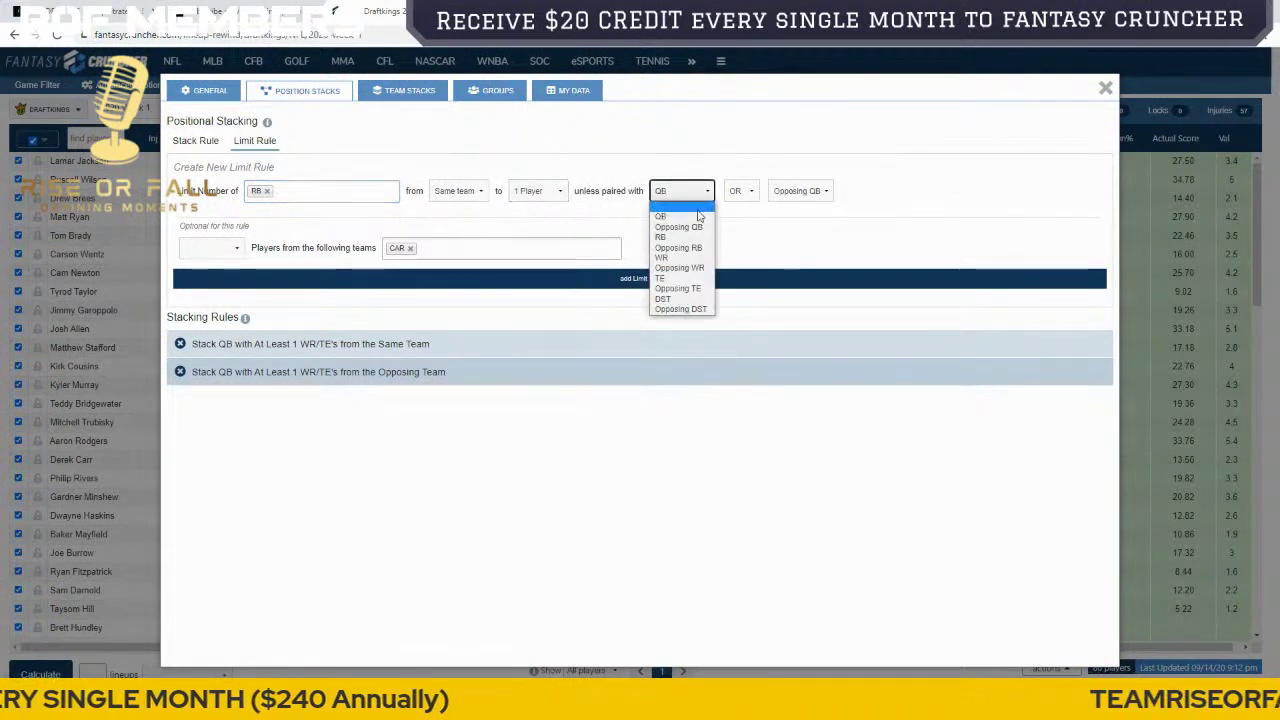
click(797, 191)
click(798, 206)
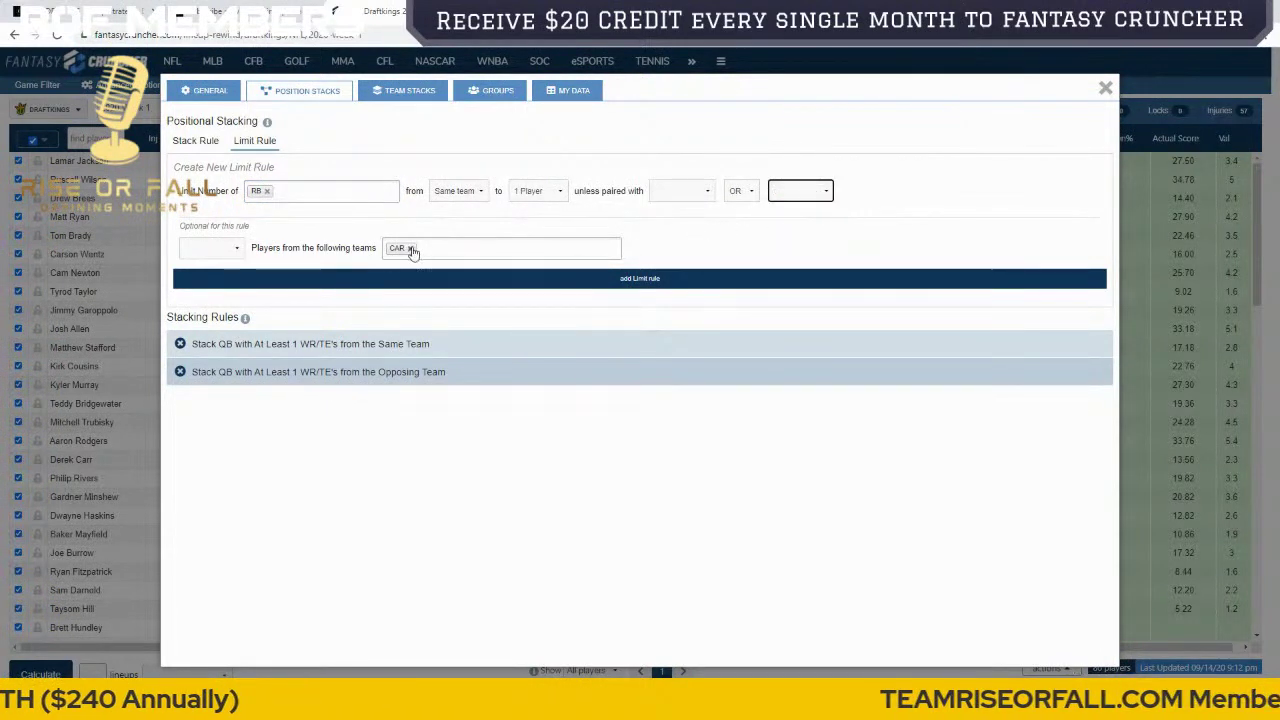
click(410, 248)
click(567, 282)
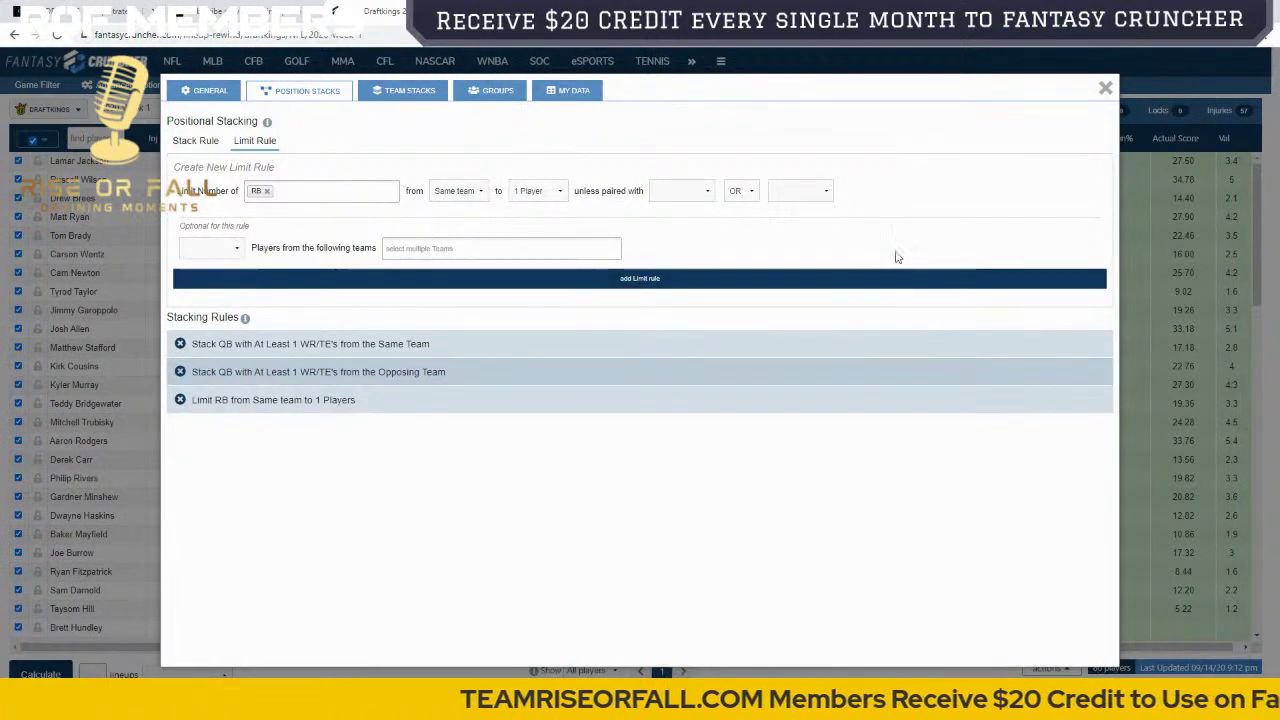
Step: Calculate 150 lineups using My Projections, and check the QB and RB exposures in the generated lineups
click(1106, 92)
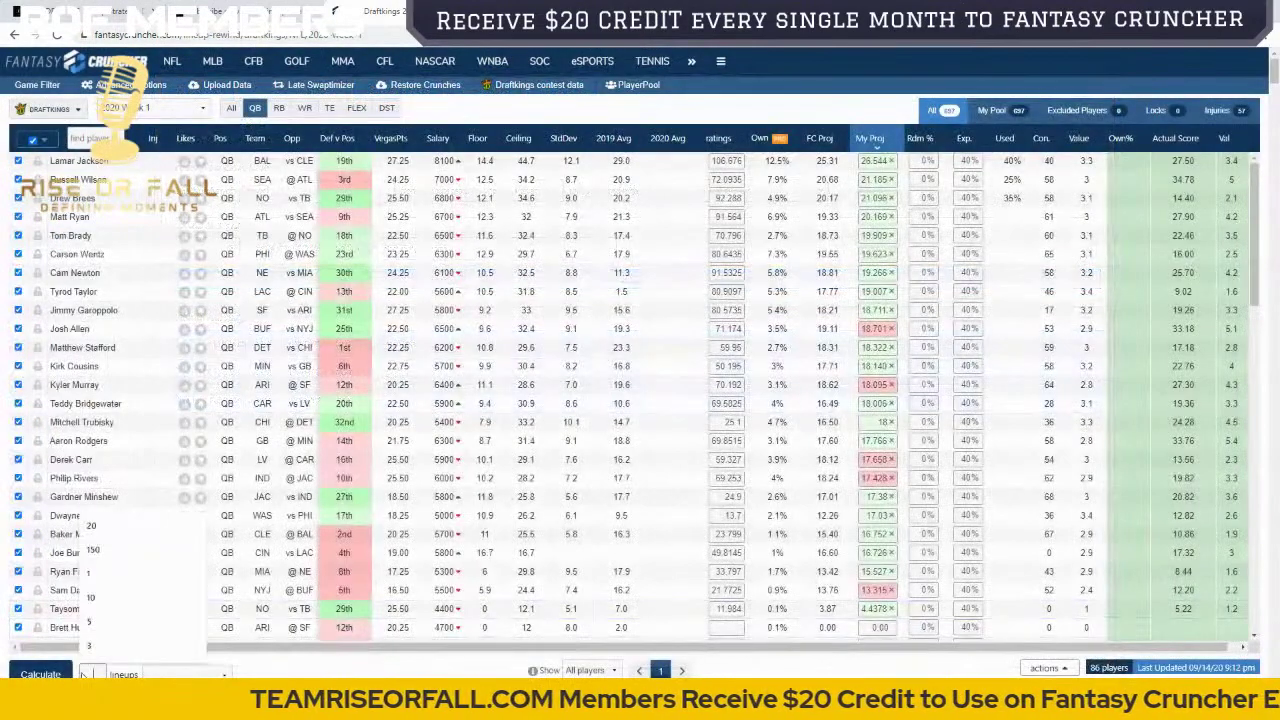
click(187, 674)
click(185, 567)
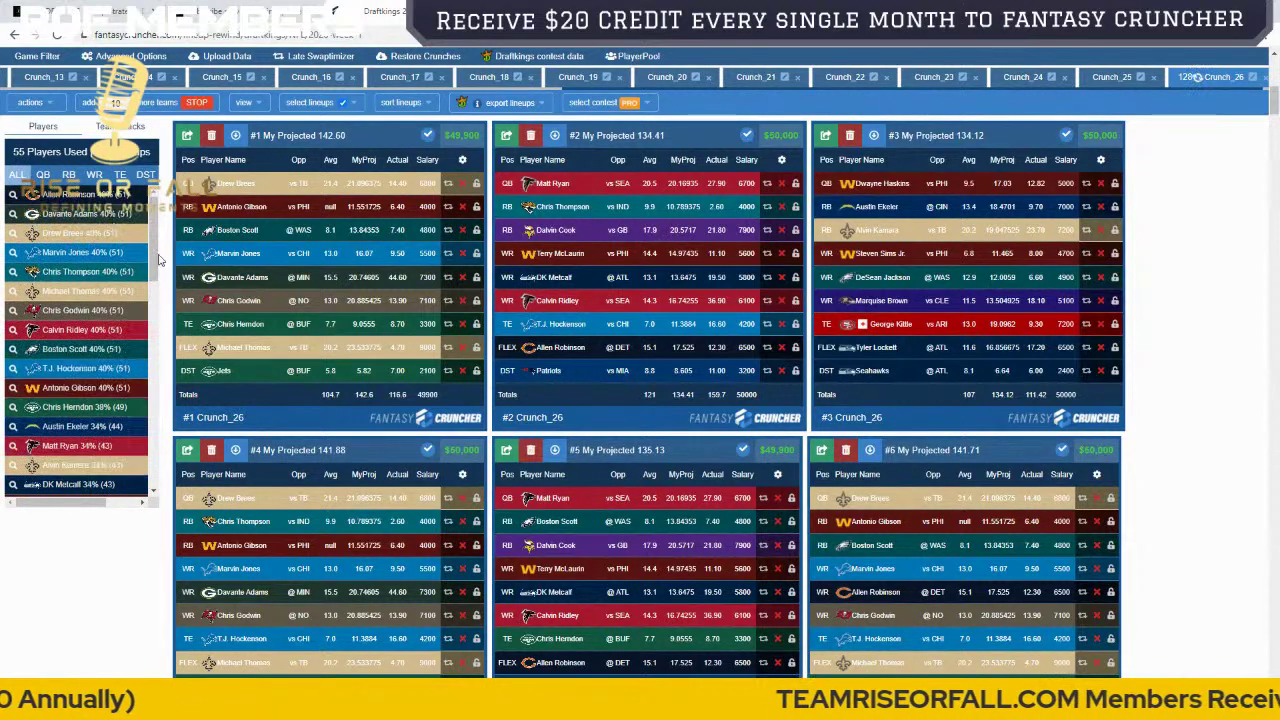
click(42, 175)
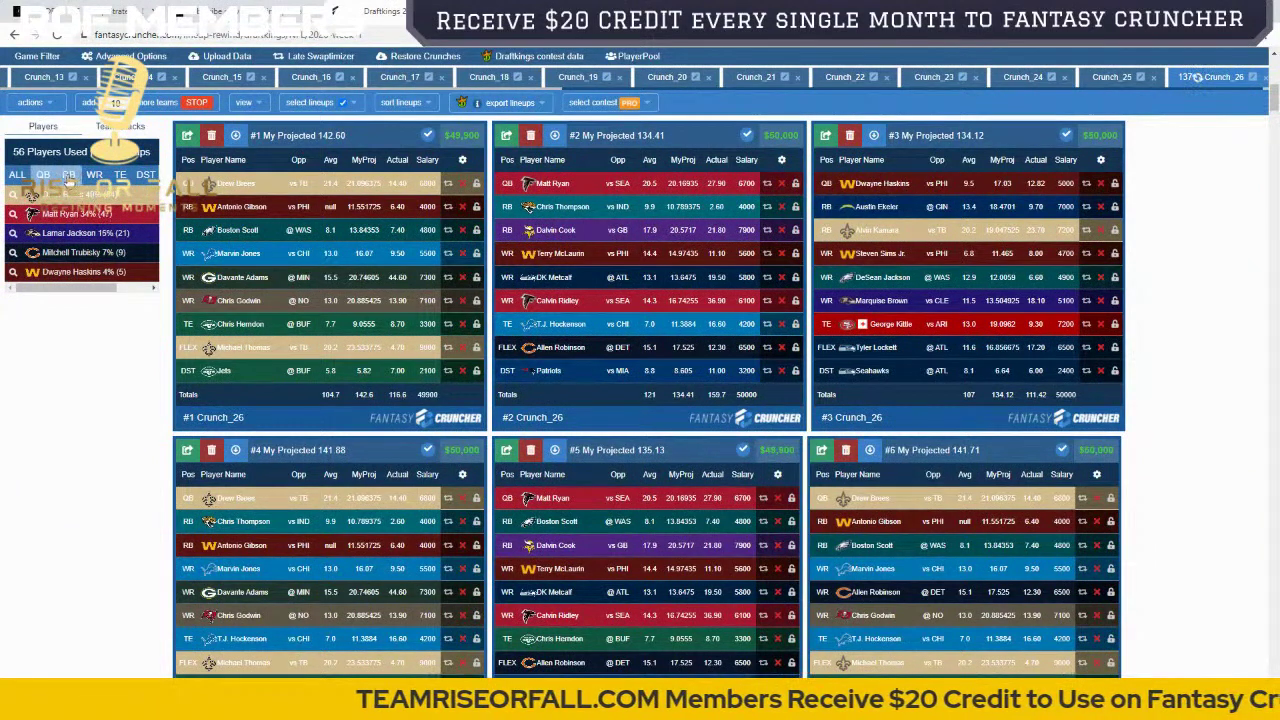
click(72, 175)
click(46, 175)
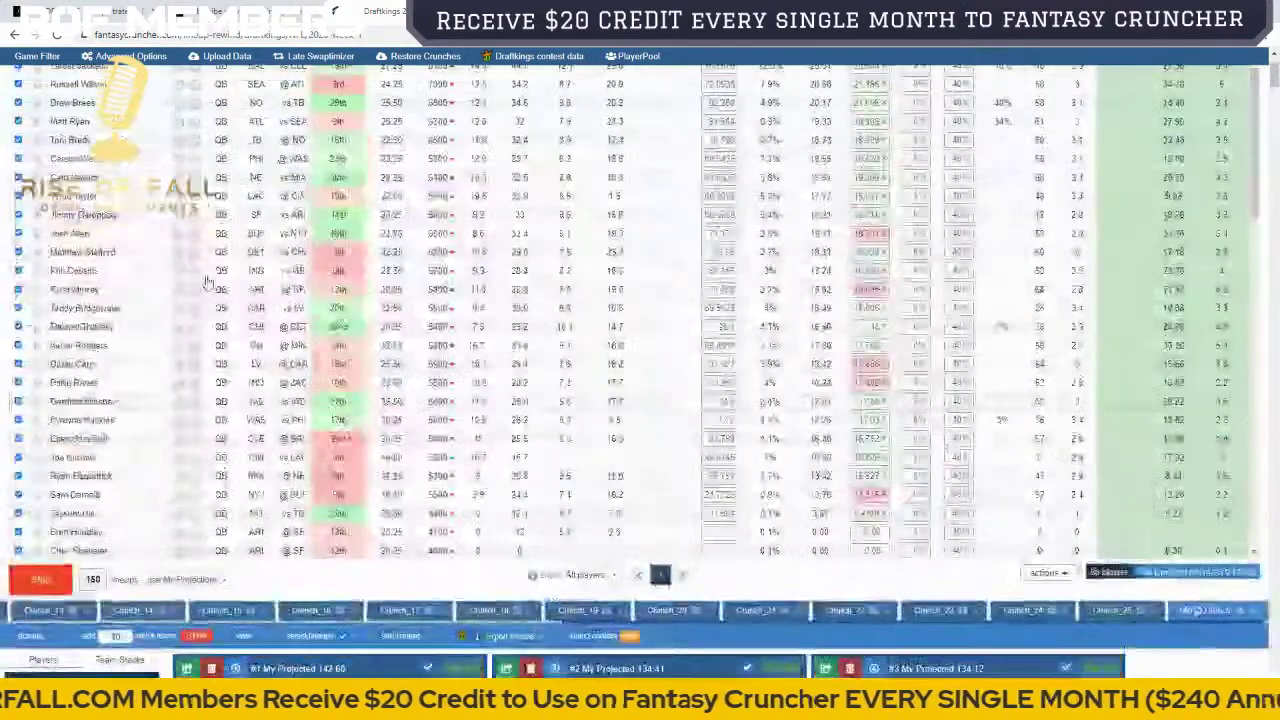
Step: Set the maximum exposure of all filtered quarterbacks to 25% and recalculate the 150 lineups
scroll(214, 286, up, 10)
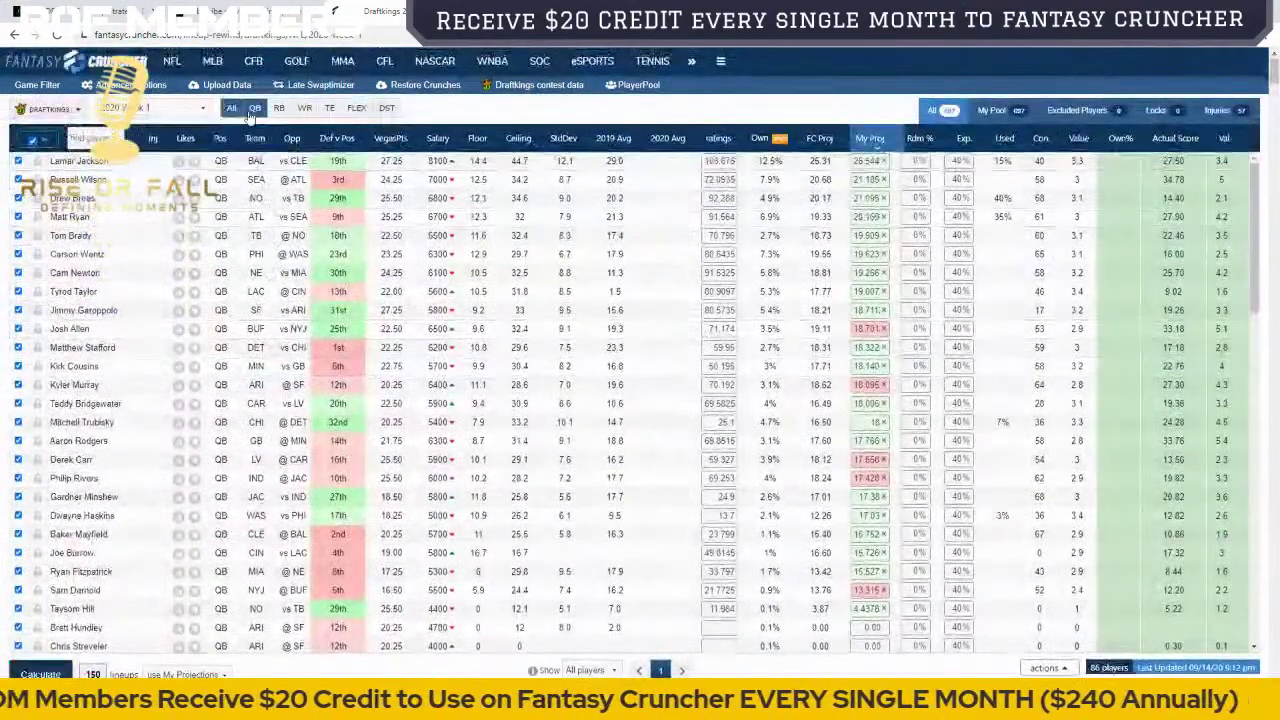
click(976, 145)
click(938, 165)
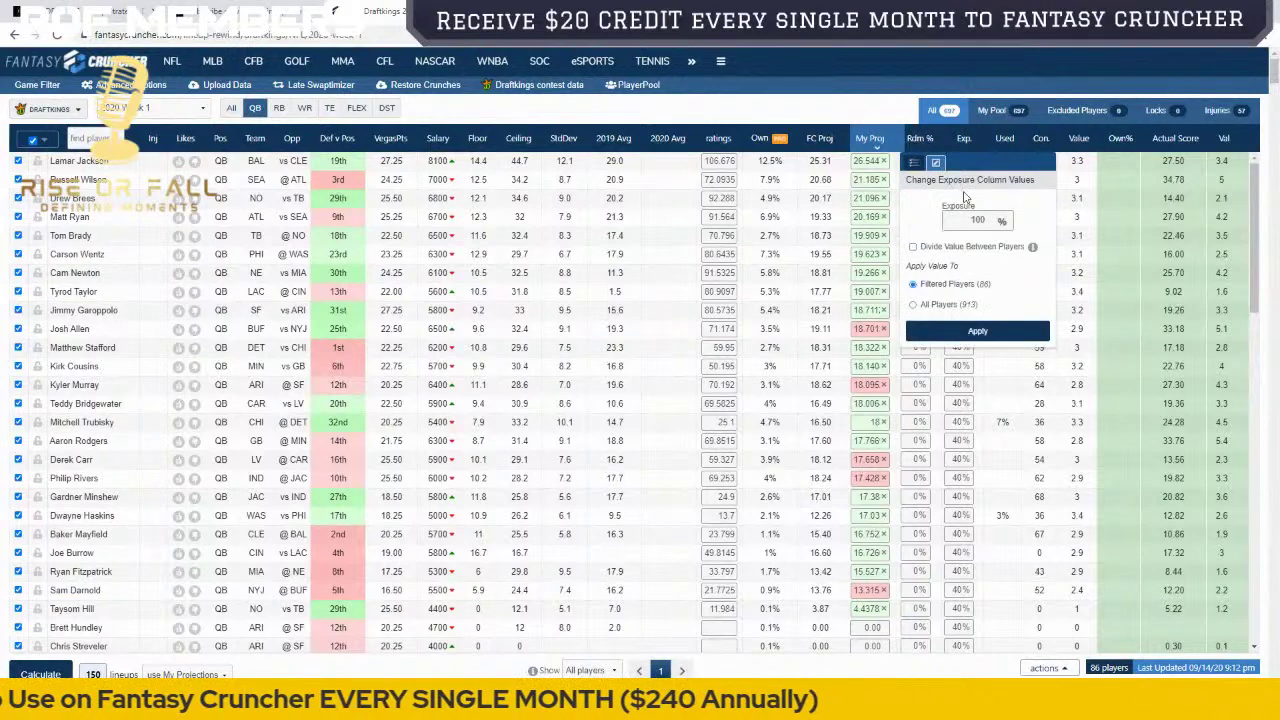
click(979, 142)
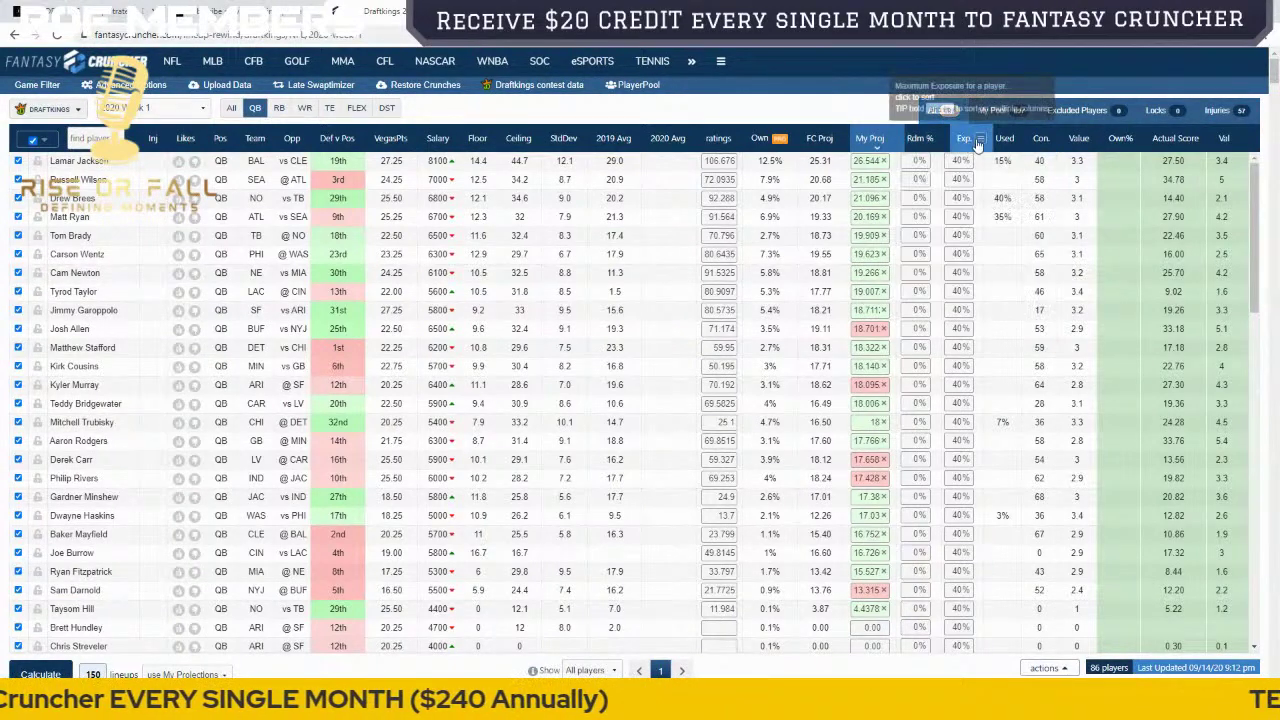
click(981, 142)
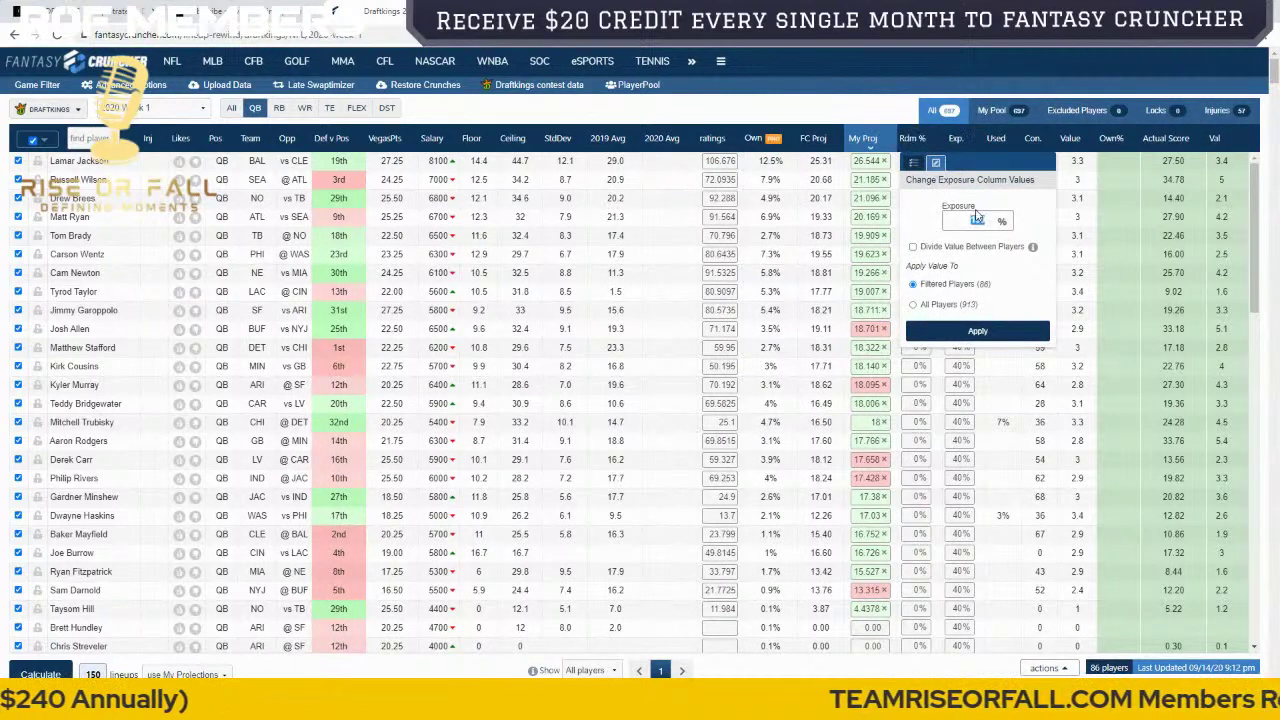
text(25)
click(945, 330)
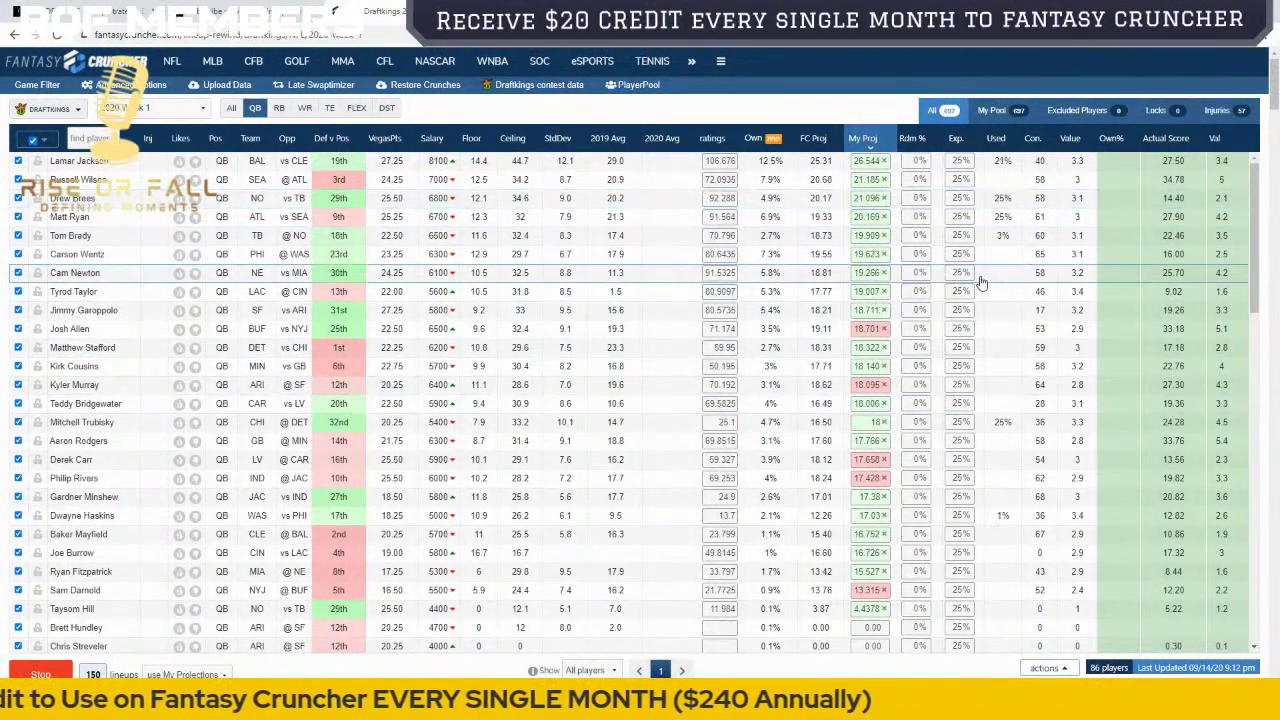
Step: Set the randomness of all filtered quarterbacks to 50% and restart the calculation of the 150 lineups
click(934, 140)
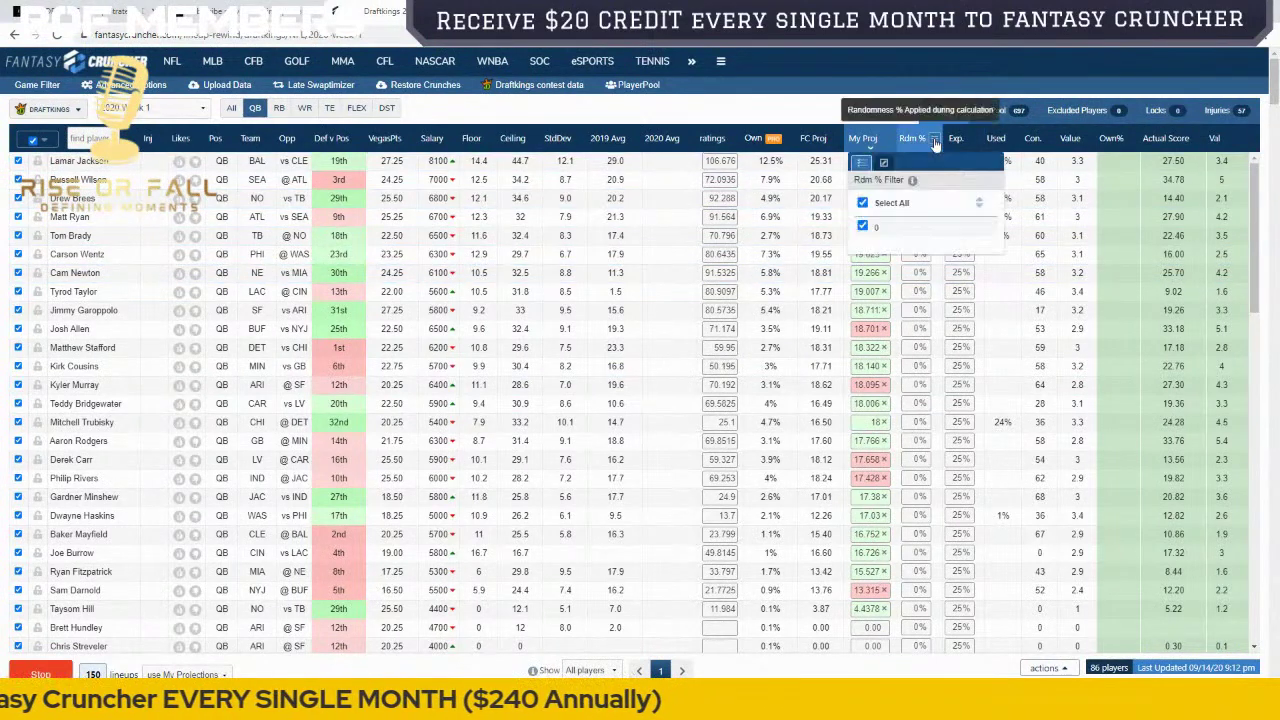
click(883, 162)
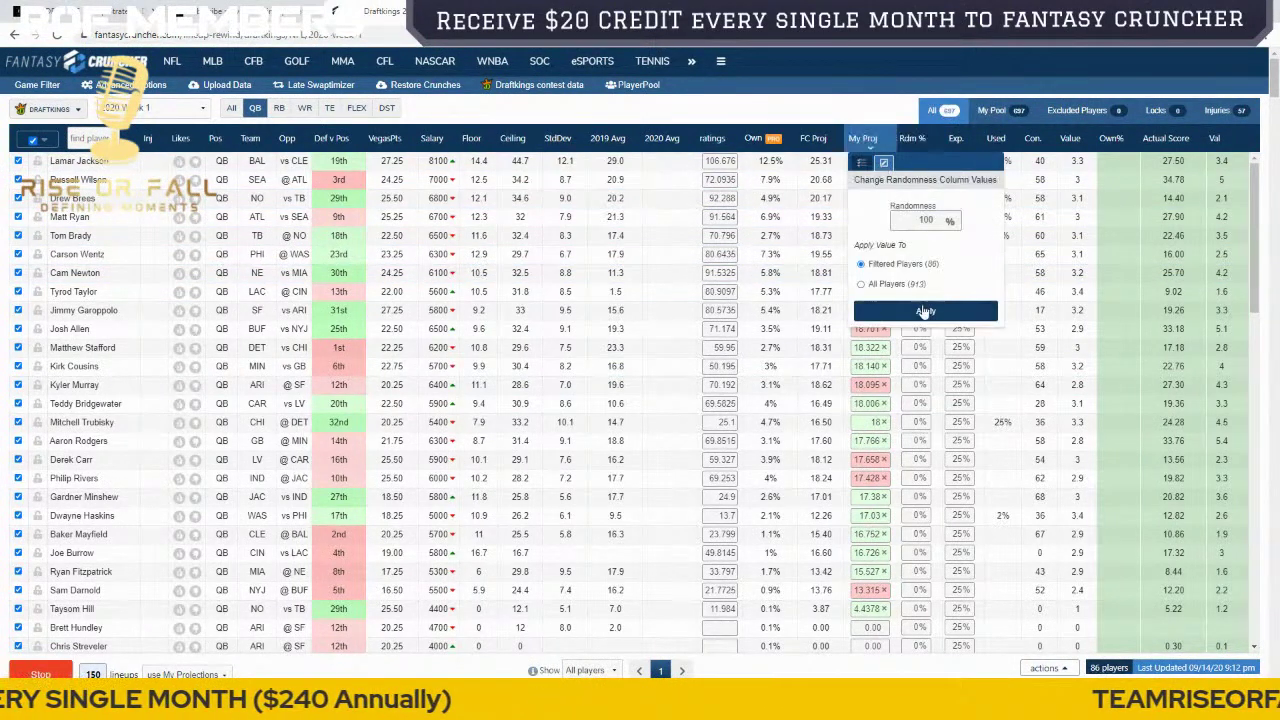
double_click(926, 221)
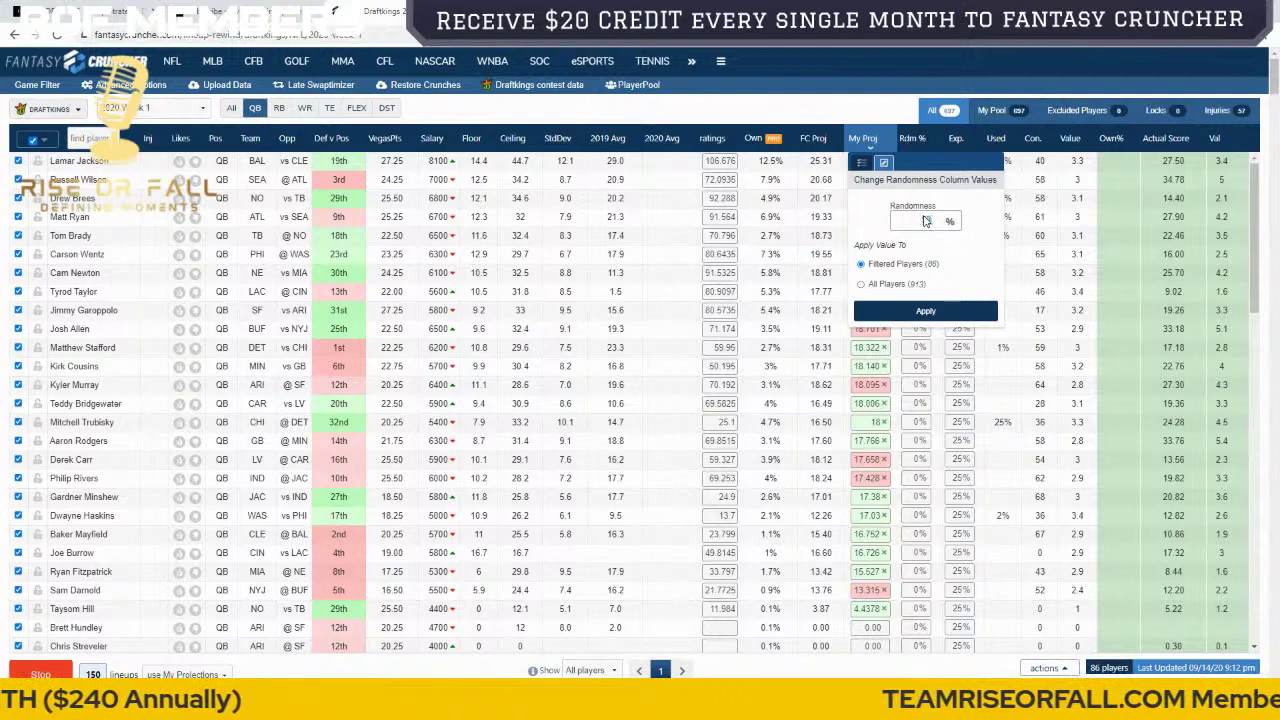
text(50)
click(926, 311)
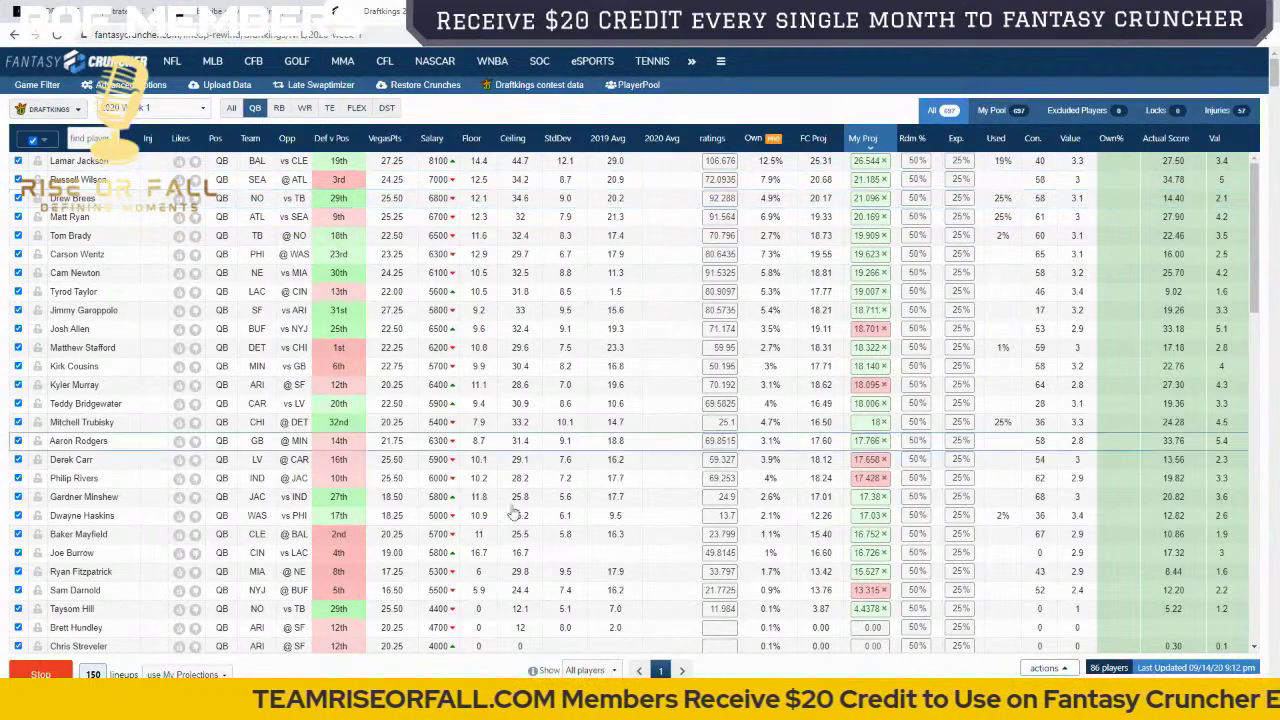
click(62, 672)
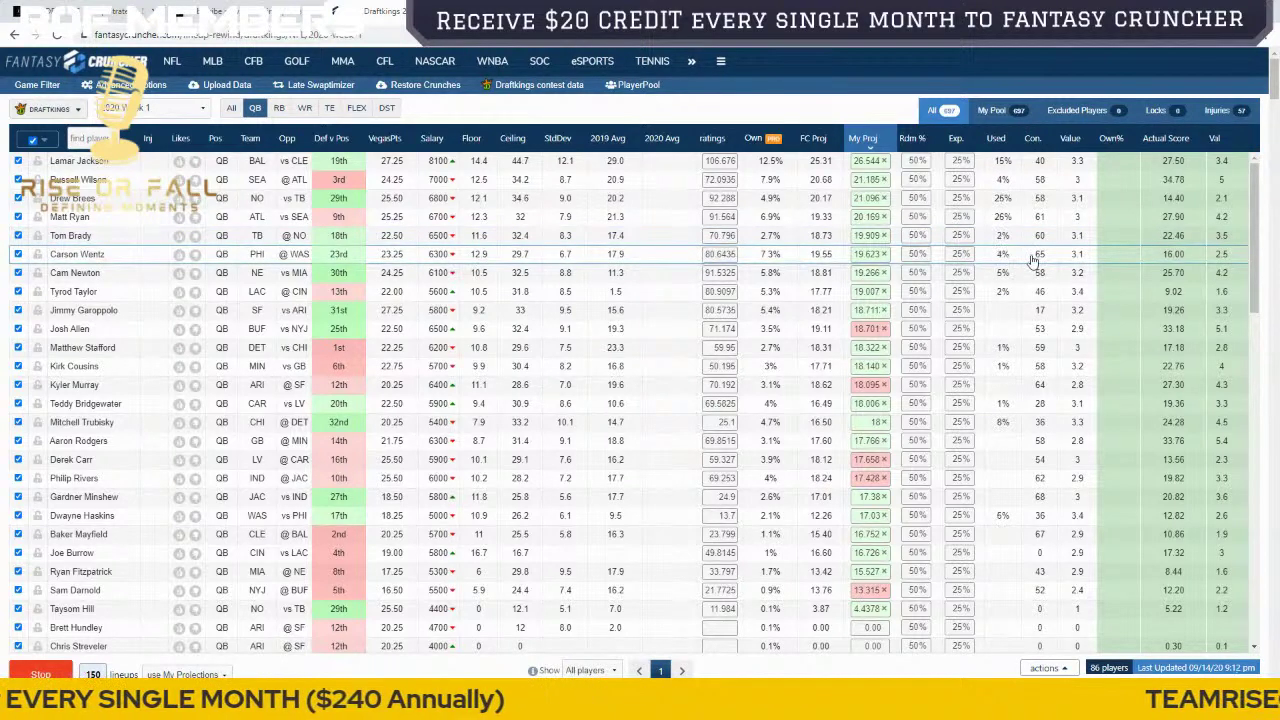
Step: Set individual exposures: Christian McCaffrey 52%, Josh Jacobs 65%, Boston Scott 10%, Davante Adams 55%, Julio Jones 25% and Allen Robinson 12%
click(281, 112)
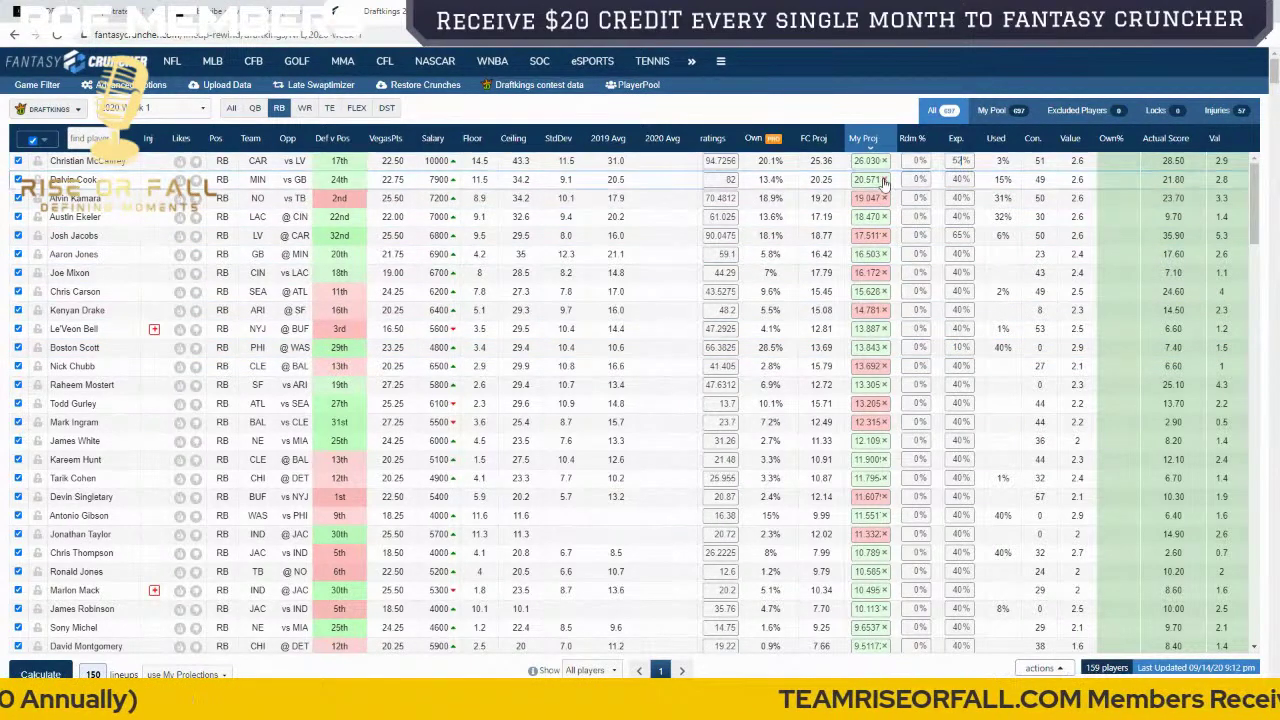
click(305, 108)
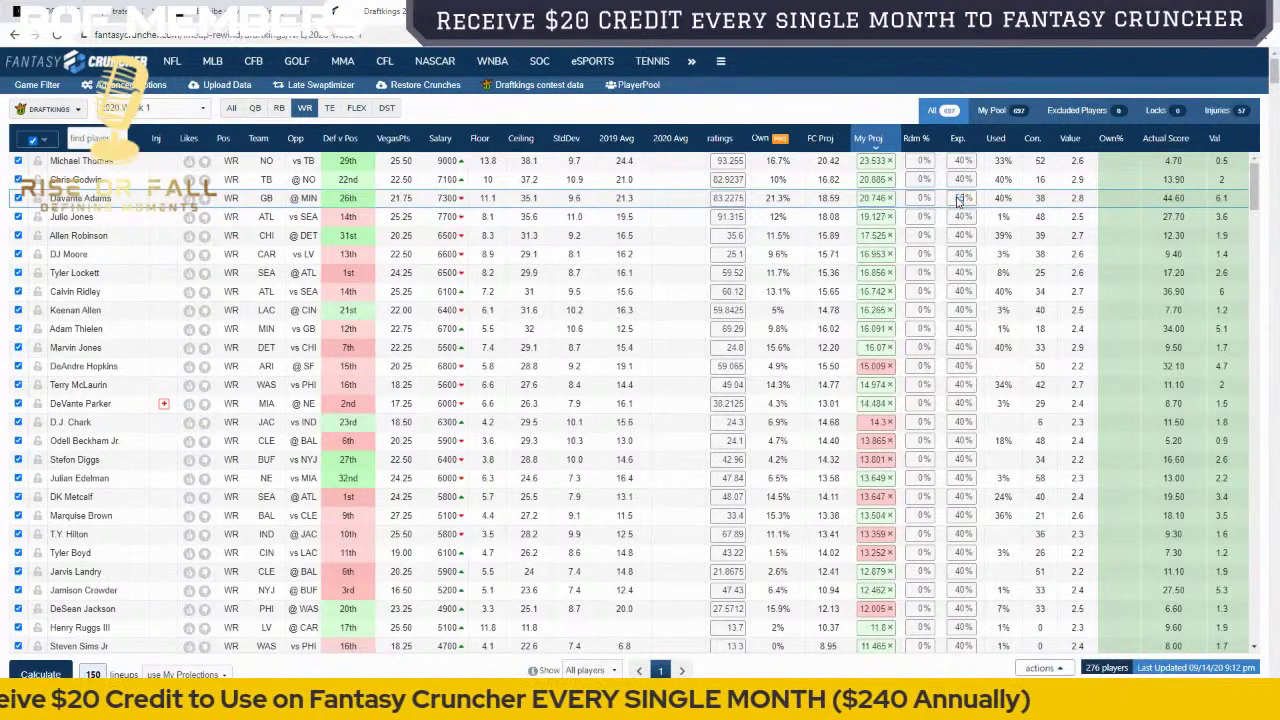
click(958, 217)
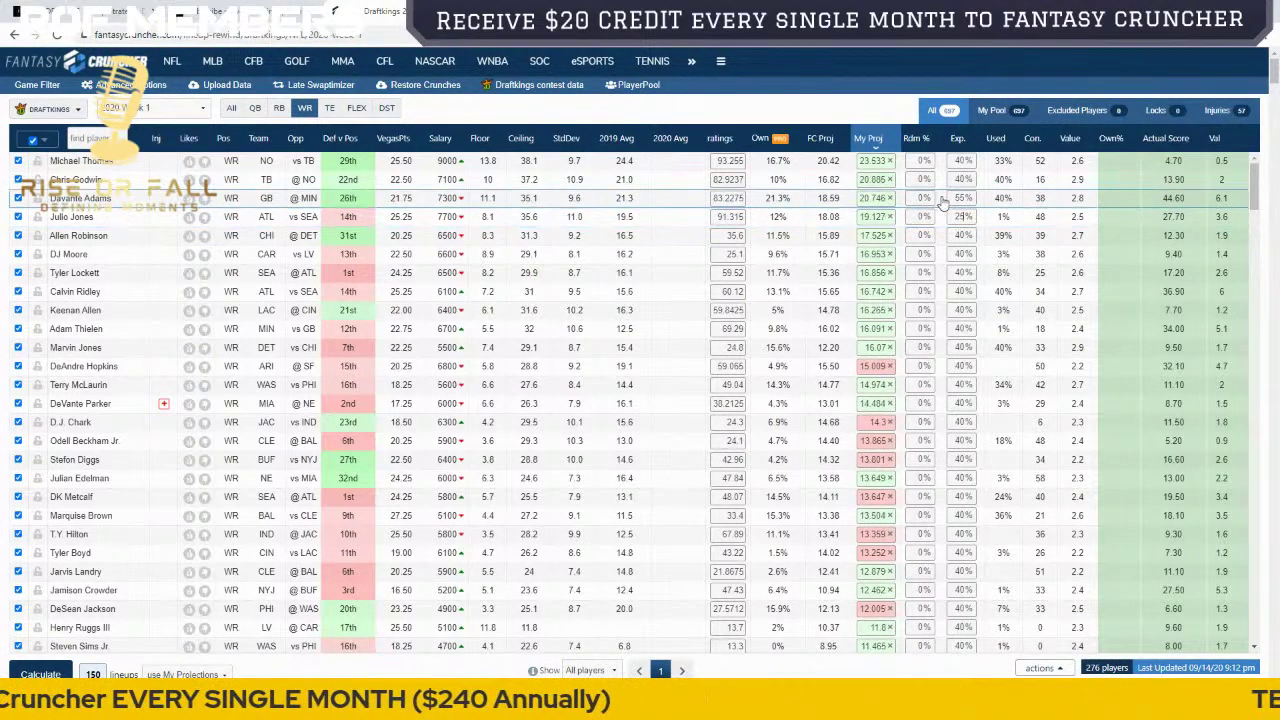
click(948, 233)
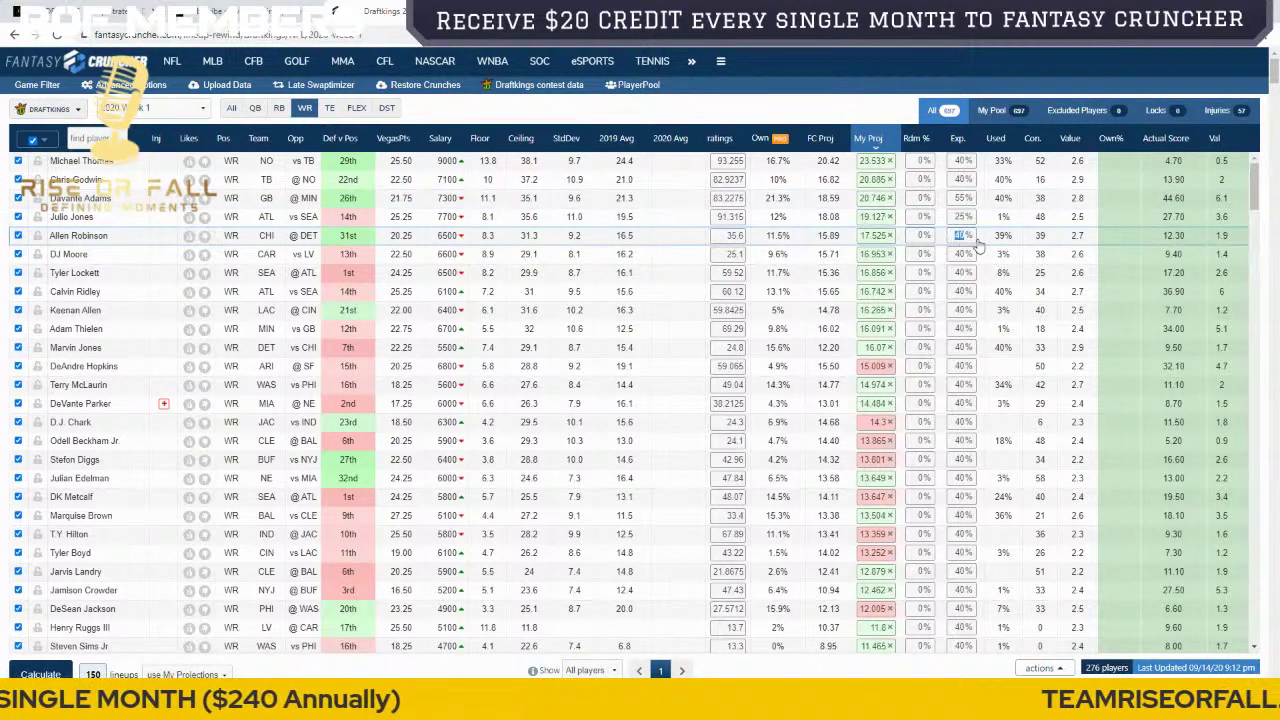
text(12)
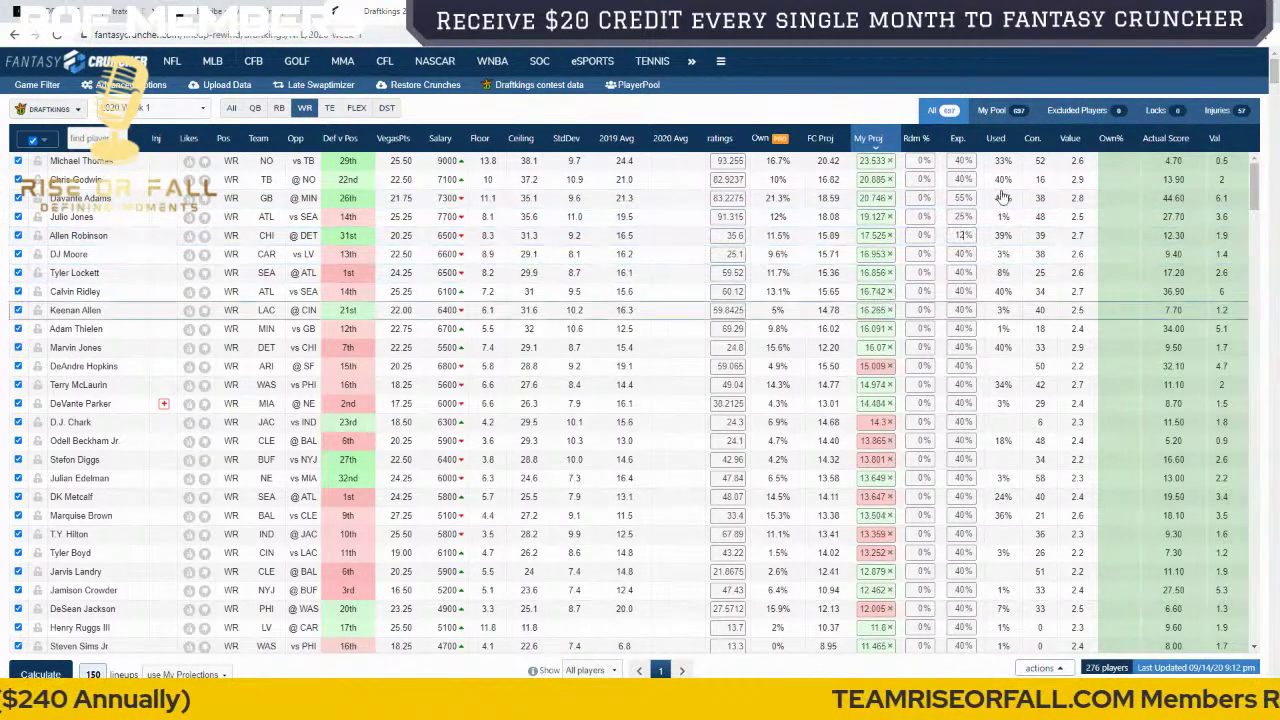
Step: Set the maximum exposure of all filtered tight ends to 20%
click(955, 162)
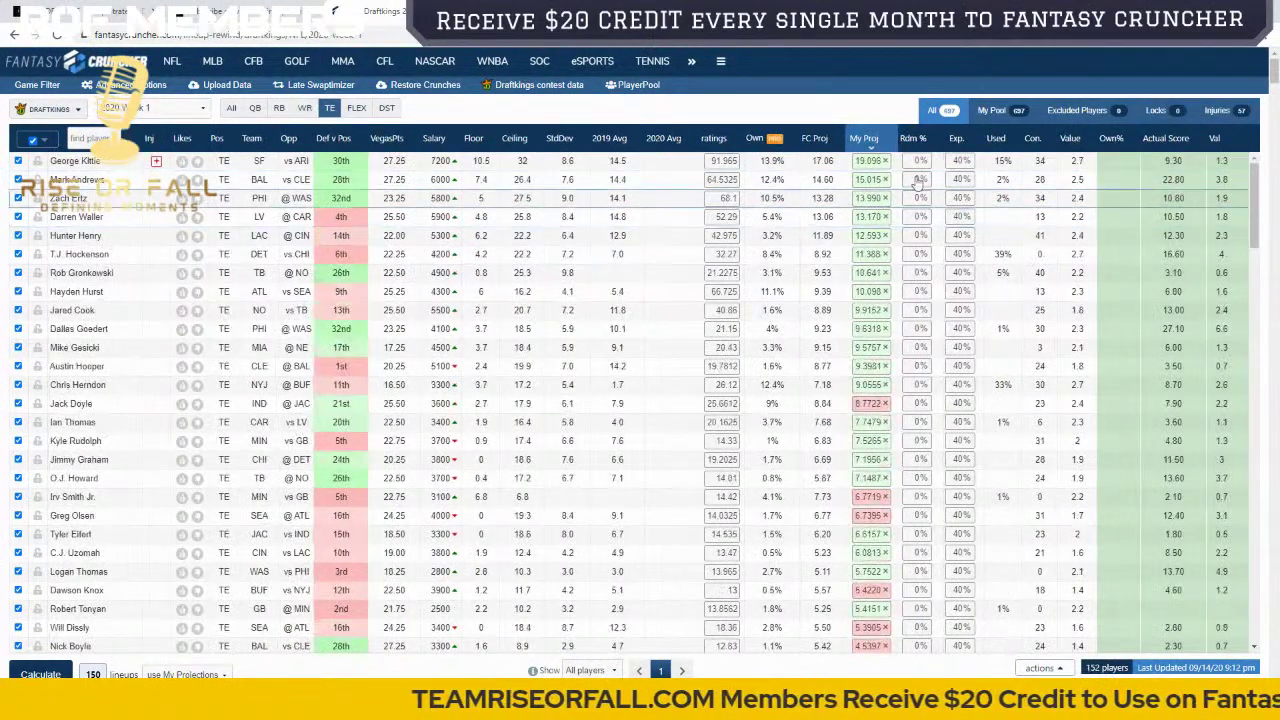
click(960, 140)
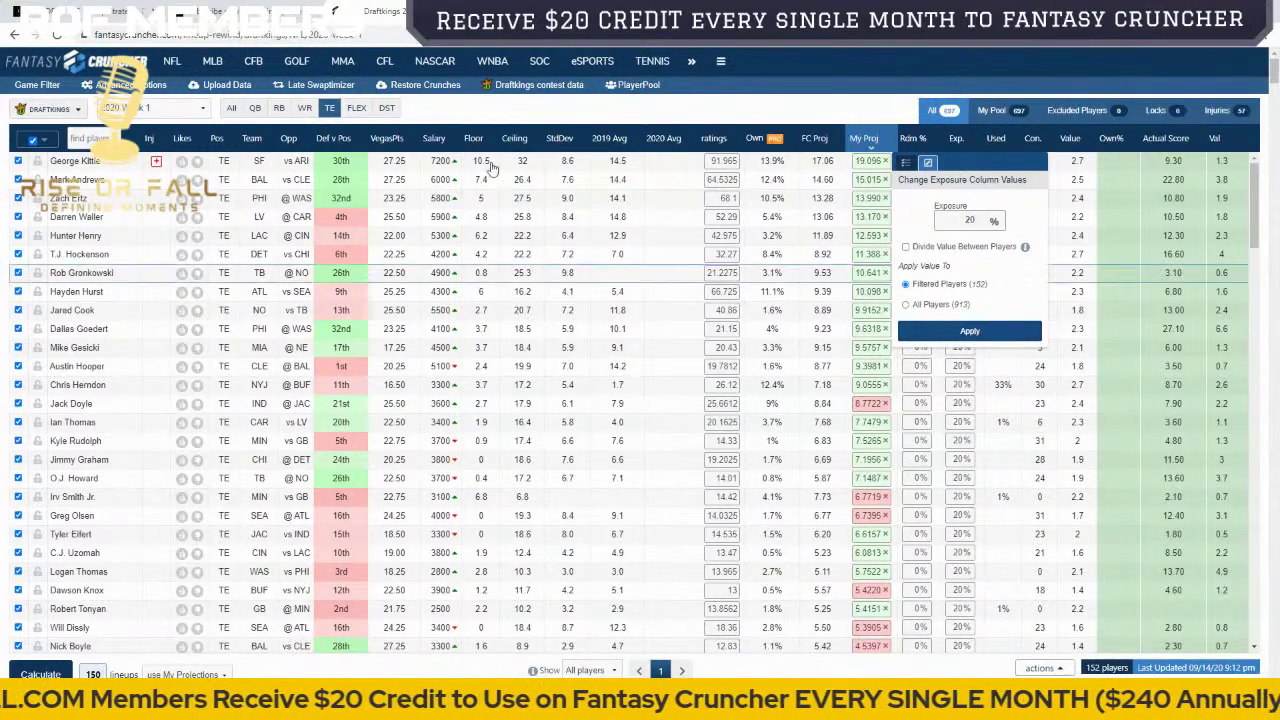
click(970, 332)
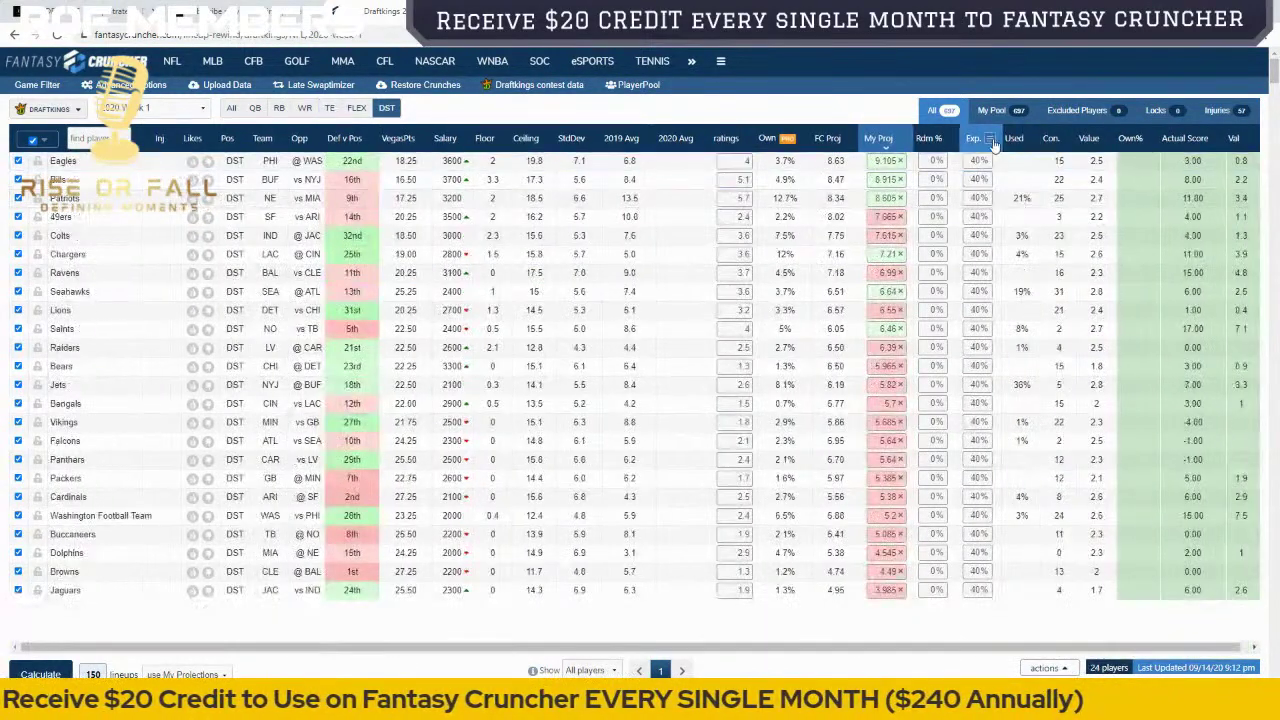
Step: Set the maximum exposure of all filtered defenses to 23% and recalculate the 150 lineups
click(972, 140)
click(987, 330)
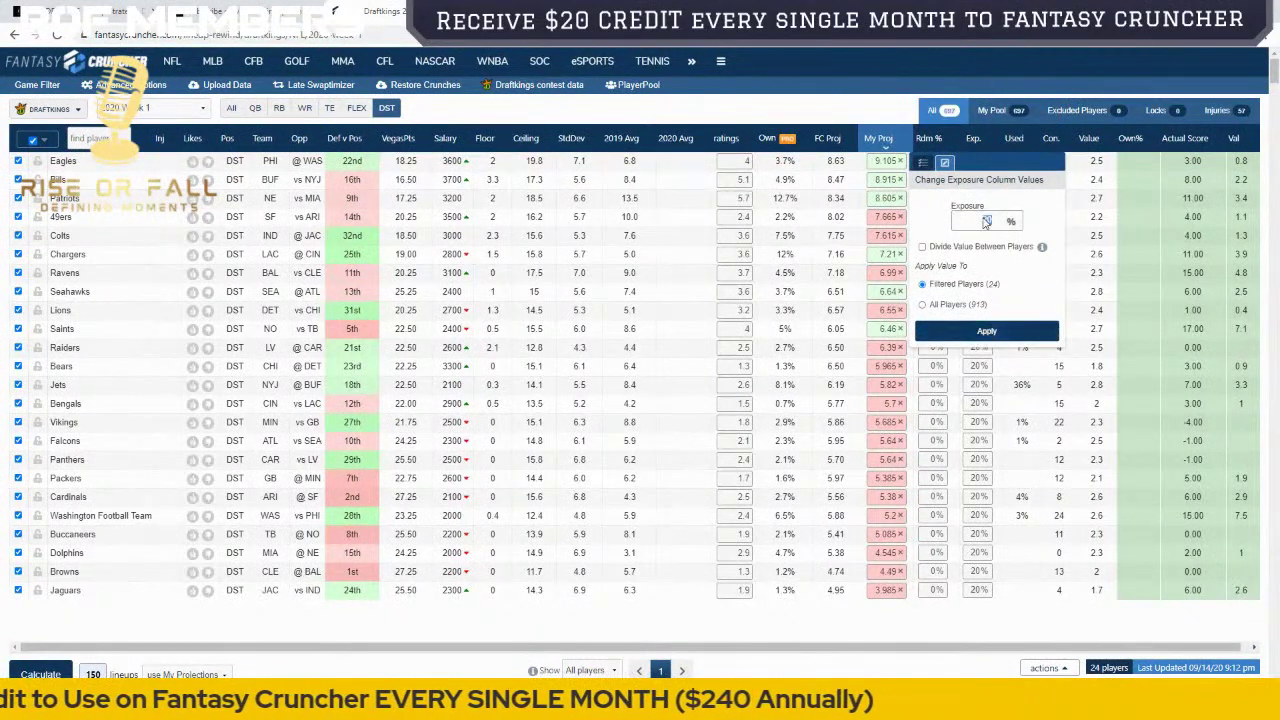
text(23)
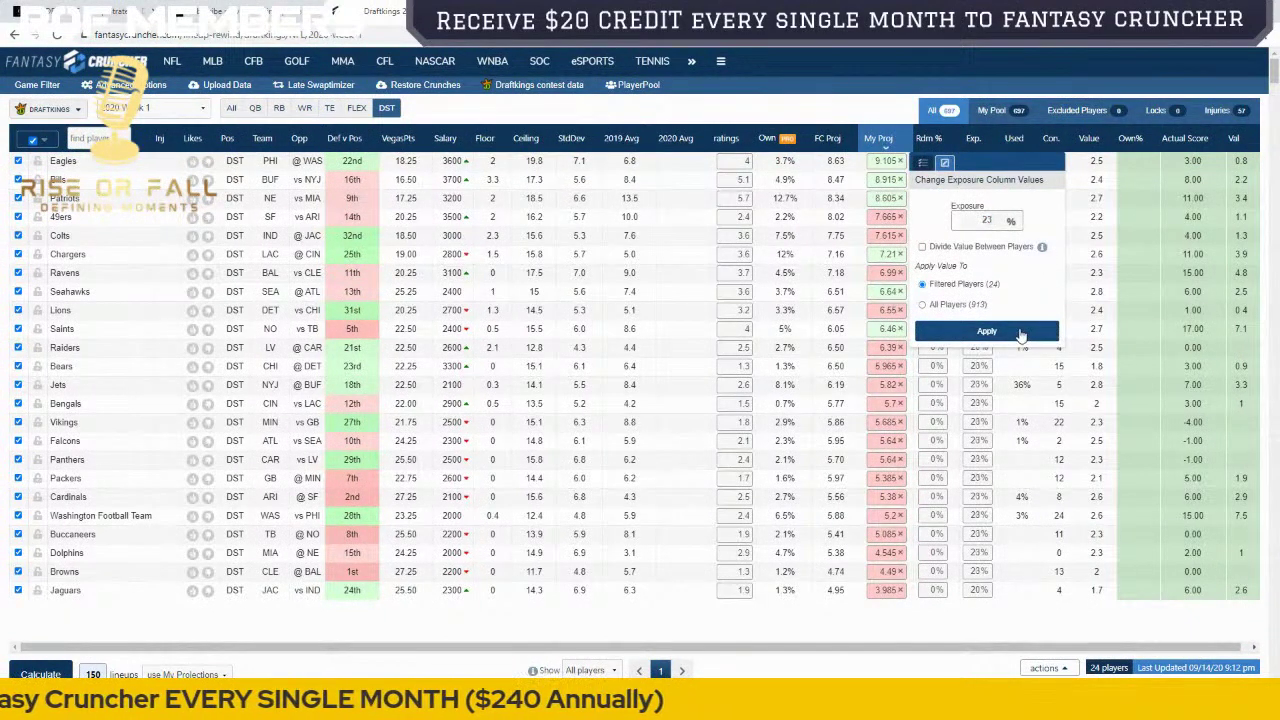
click(1017, 332)
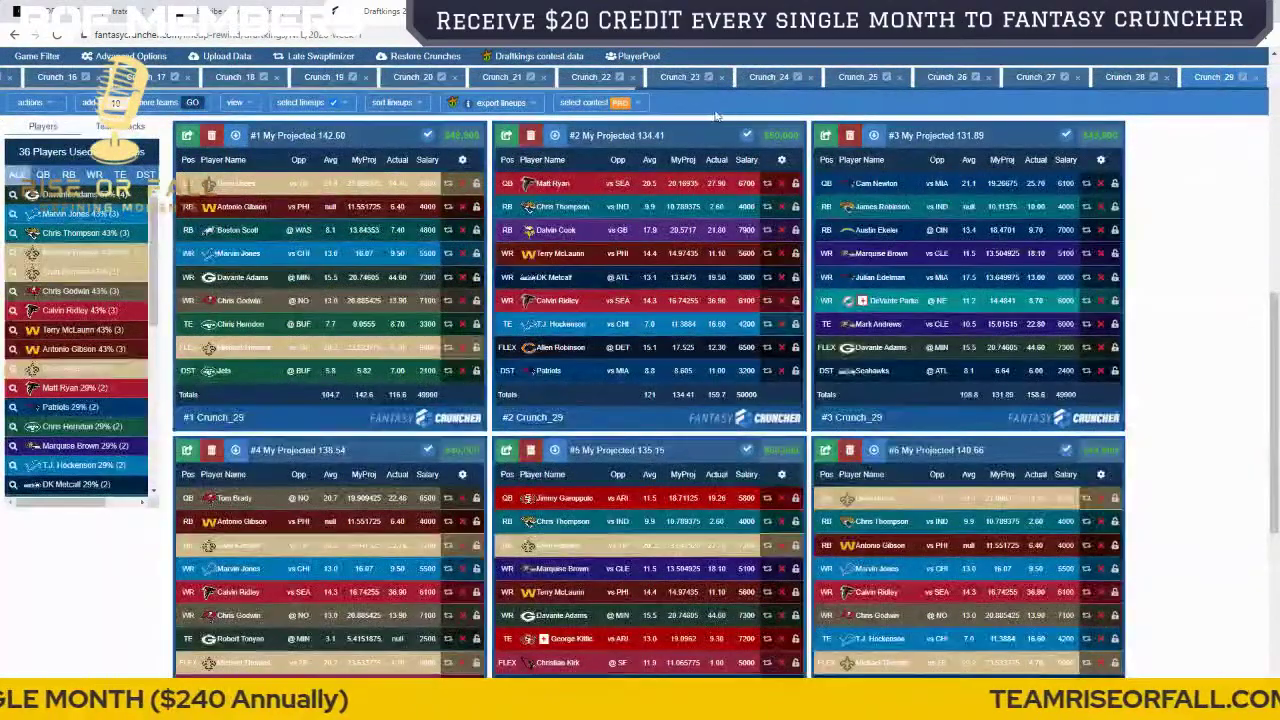
Step: Analyze the lineups against the NFL $200K Dash contest on the 09/13 1:00 PM slate, with contests sorted by maximum entries
click(598, 102)
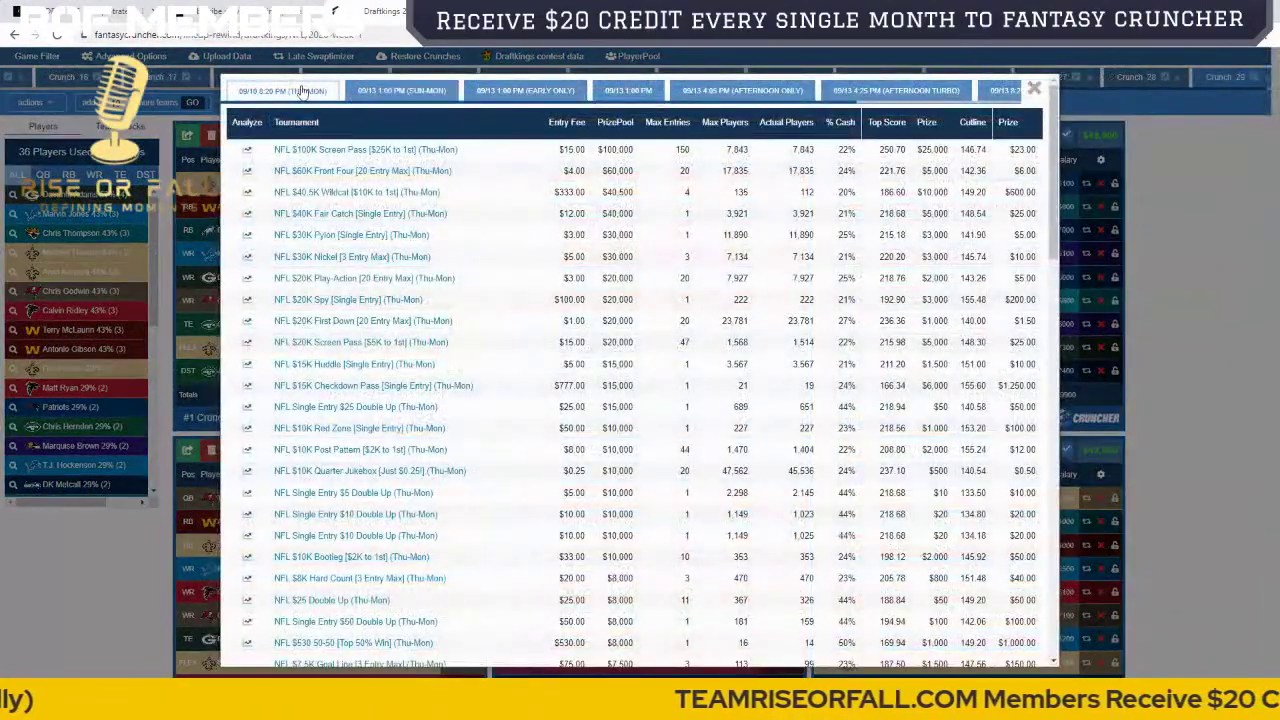
click(666, 122)
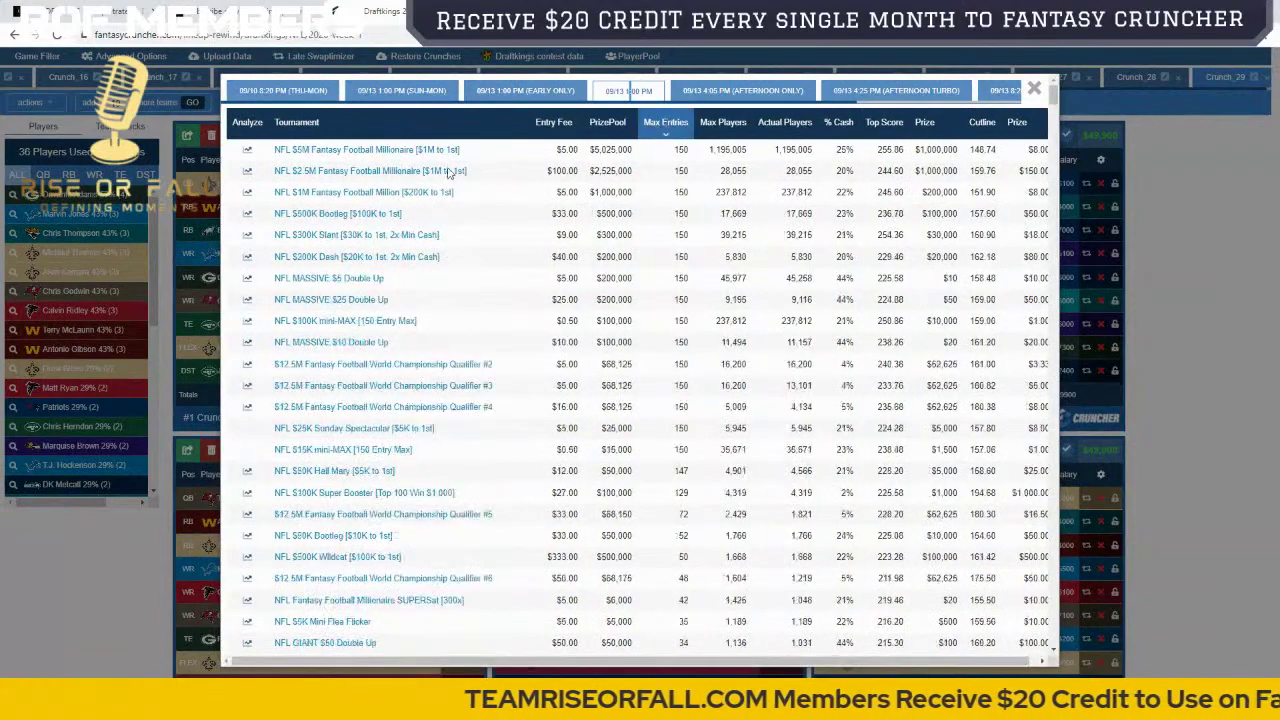
click(262, 258)
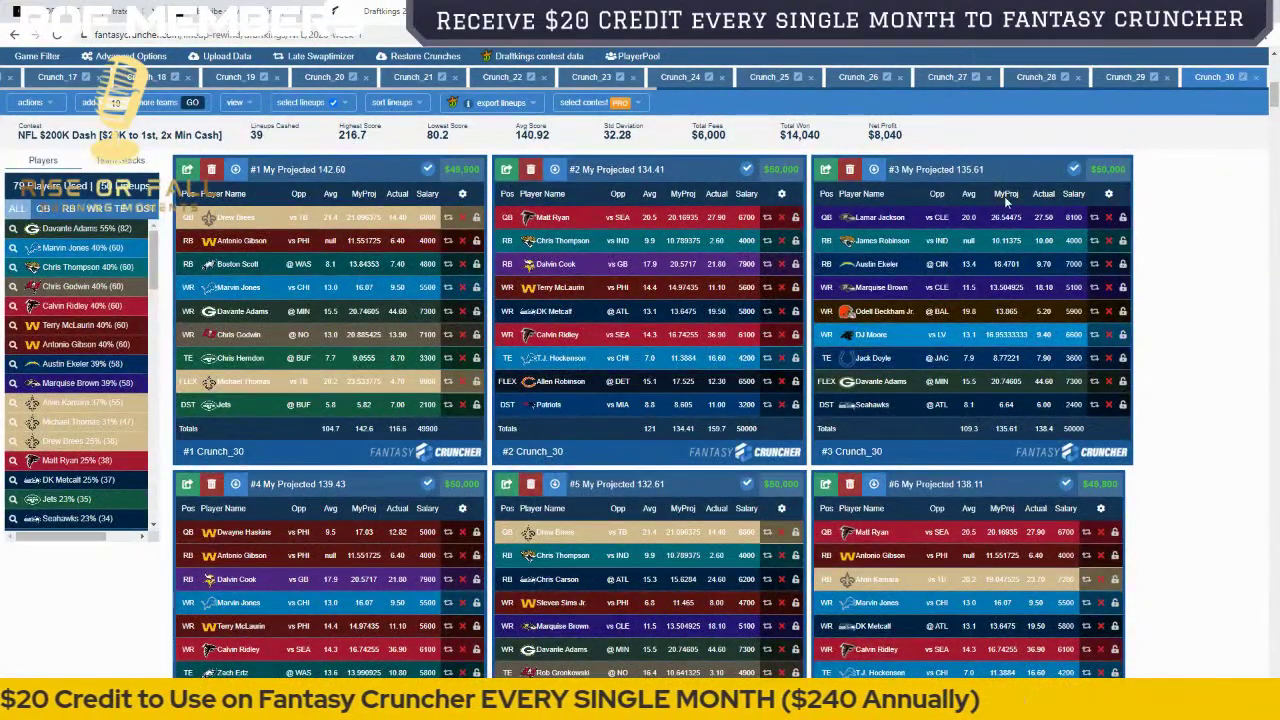
Step: Review the active position stacking and limit rules in the advanced options
scroll(378, 345, up, 3)
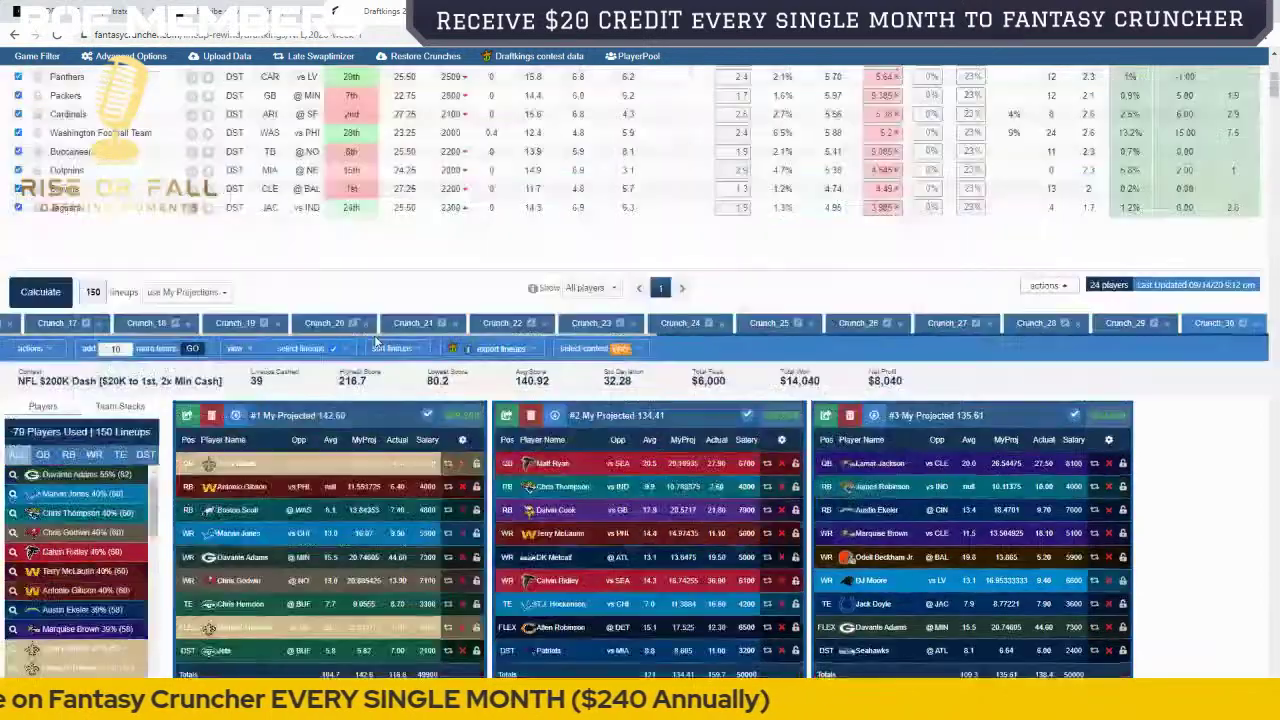
scroll(378, 345, up, 5)
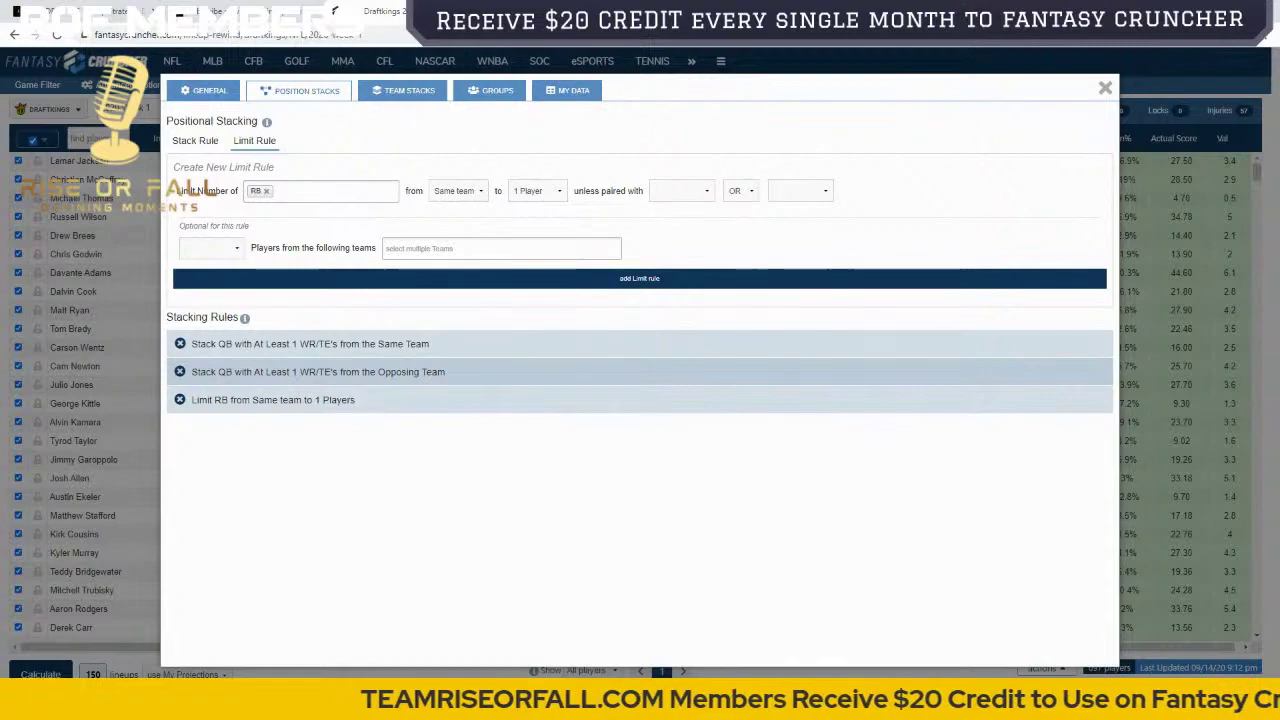
click(151, 561)
scroll(291, 672, down, 5)
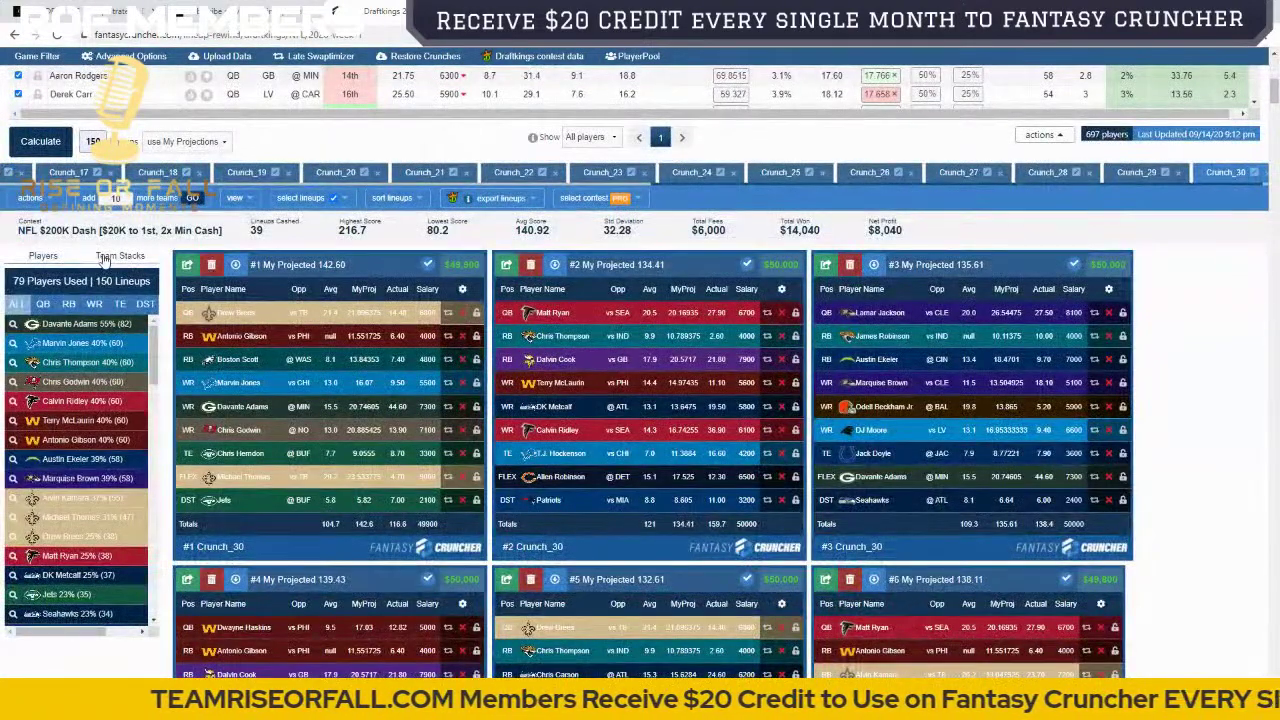
Step: Review the team stacks and stack combos used in the 150 lineups, and return to the player exposures
click(105, 257)
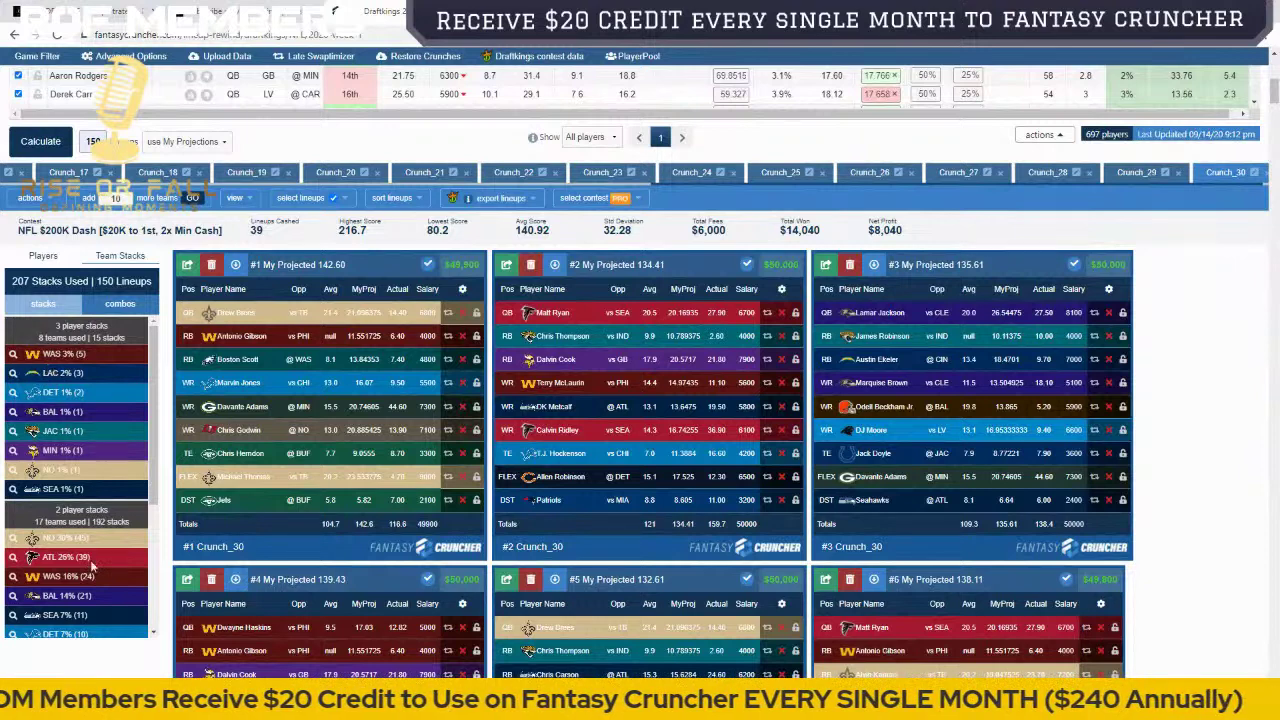
click(104, 305)
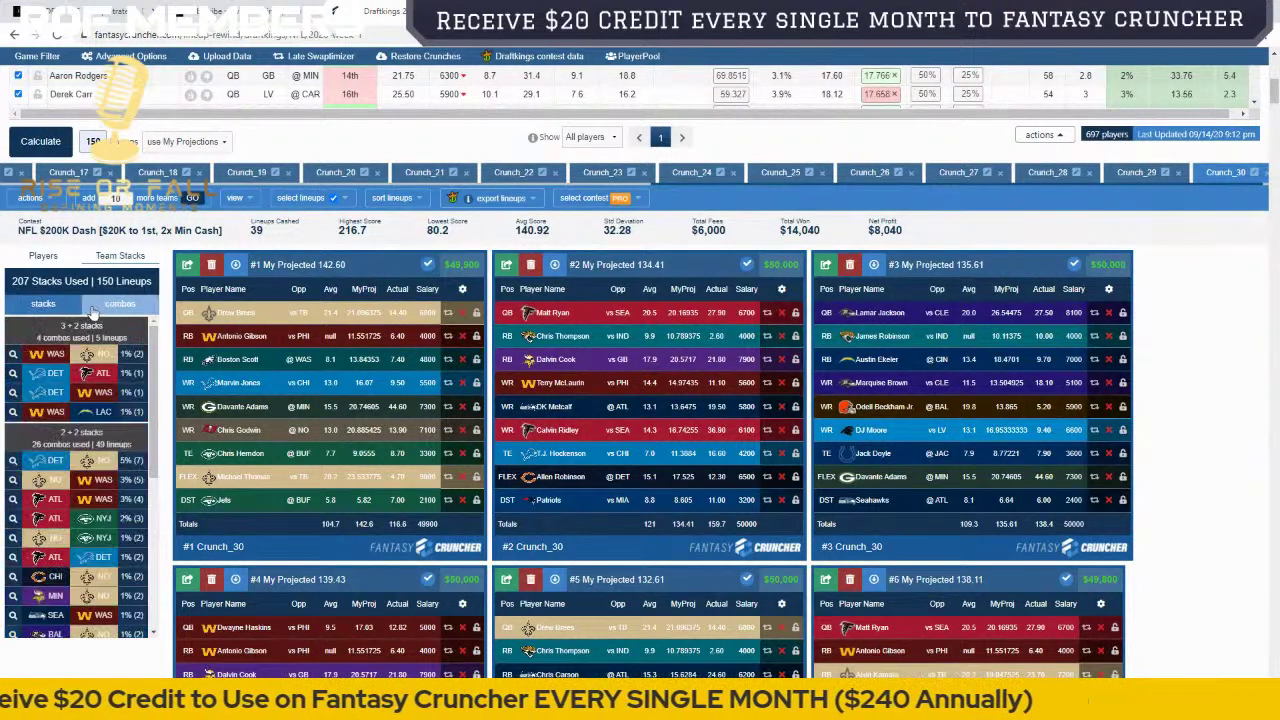
click(36, 306)
click(44, 257)
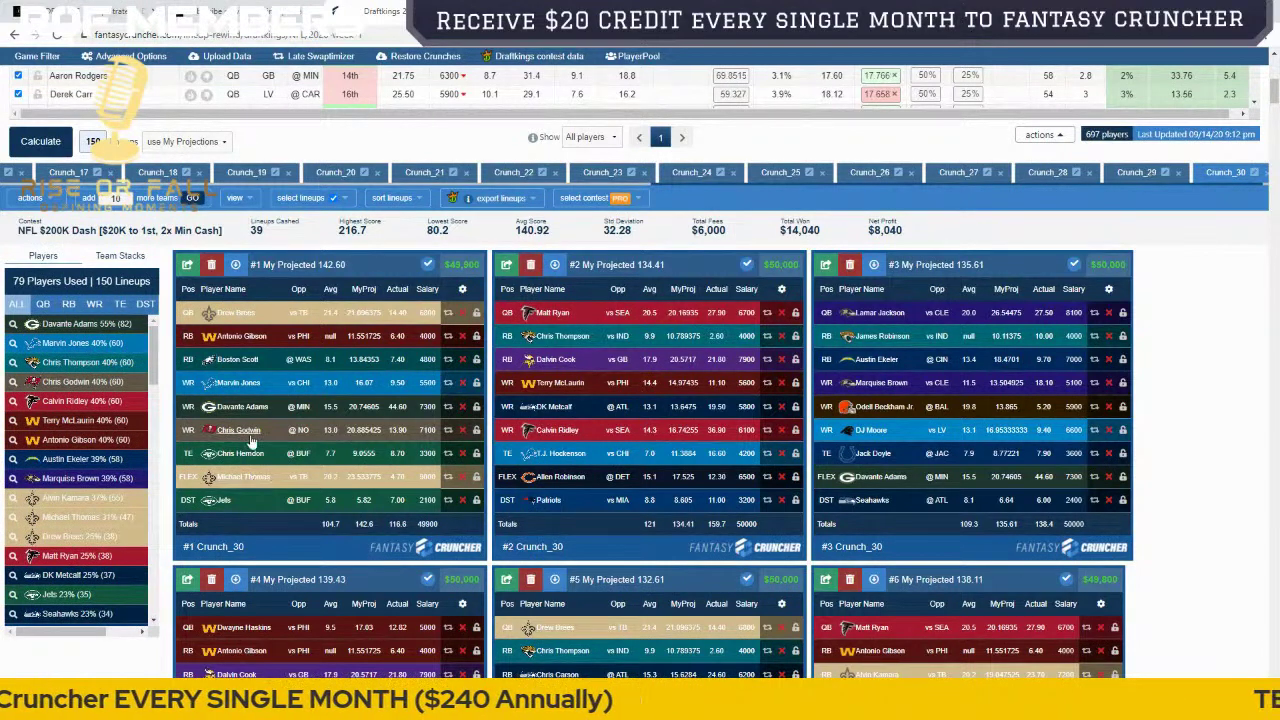
Step: Replace the same-team QB stacking rule with one stacking QB with at least 2 WR/TE players from the same team
click(130, 56)
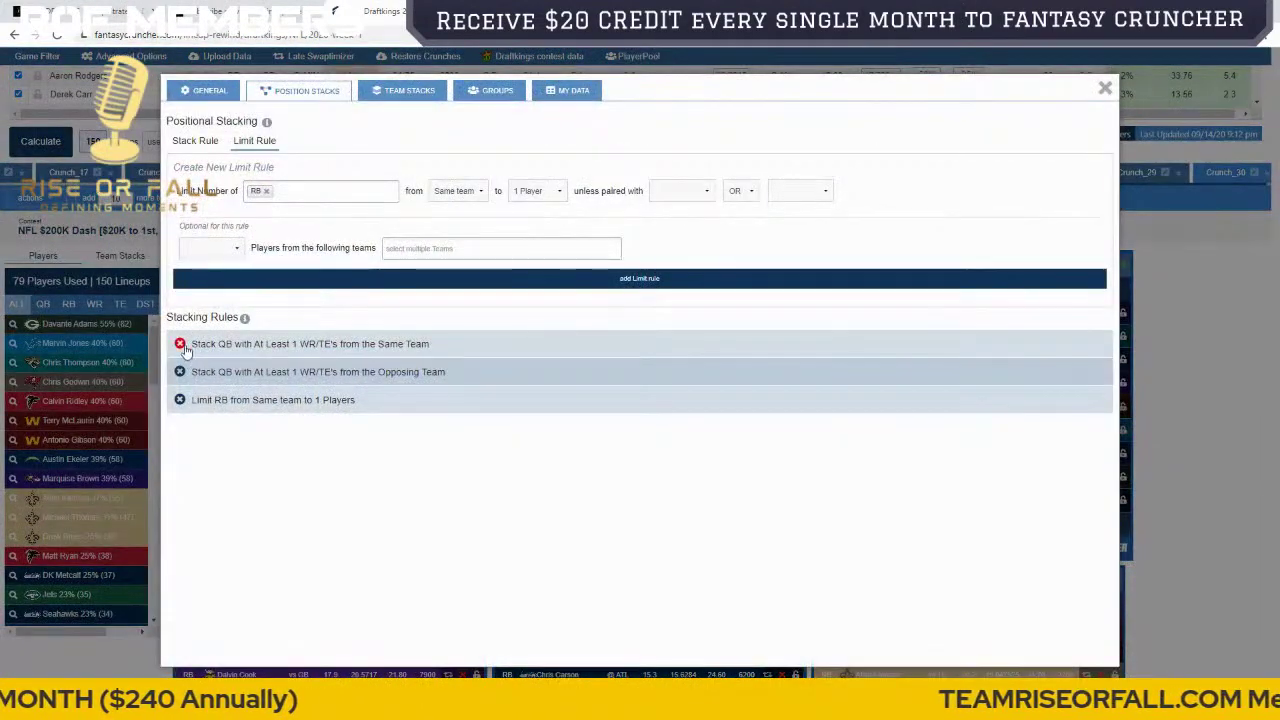
click(180, 344)
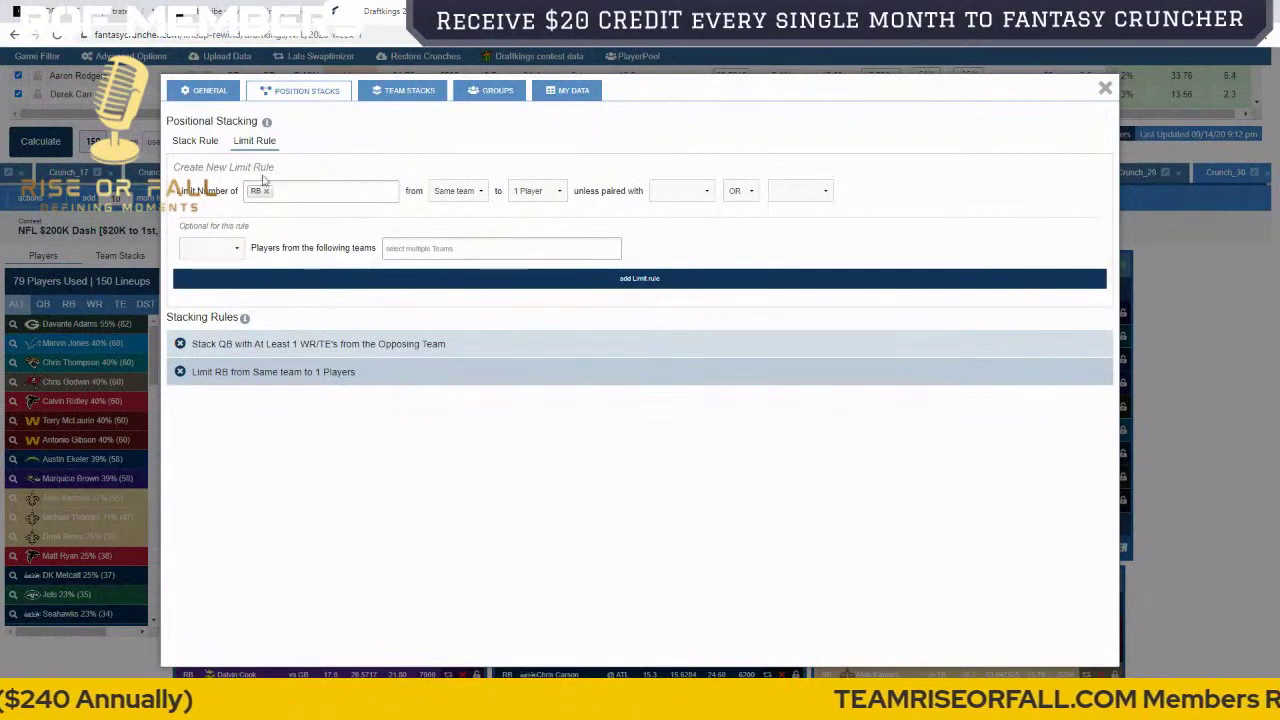
click(195, 140)
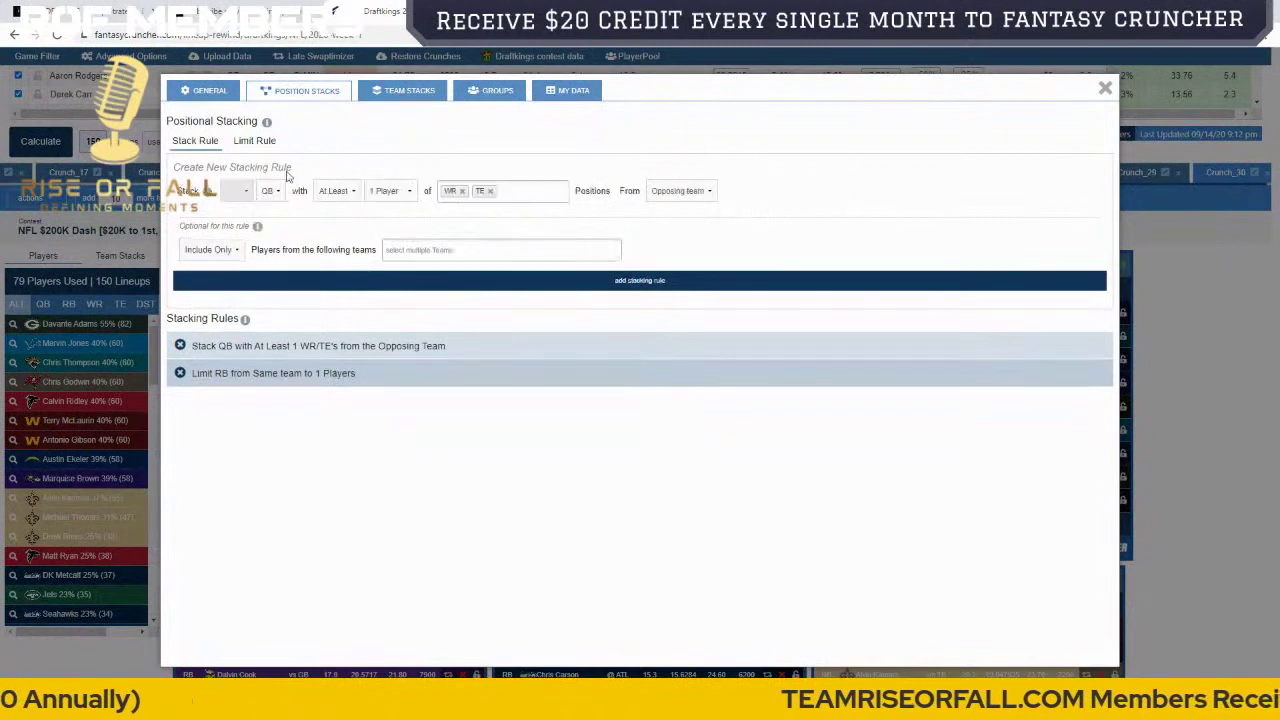
click(408, 192)
click(385, 227)
click(682, 191)
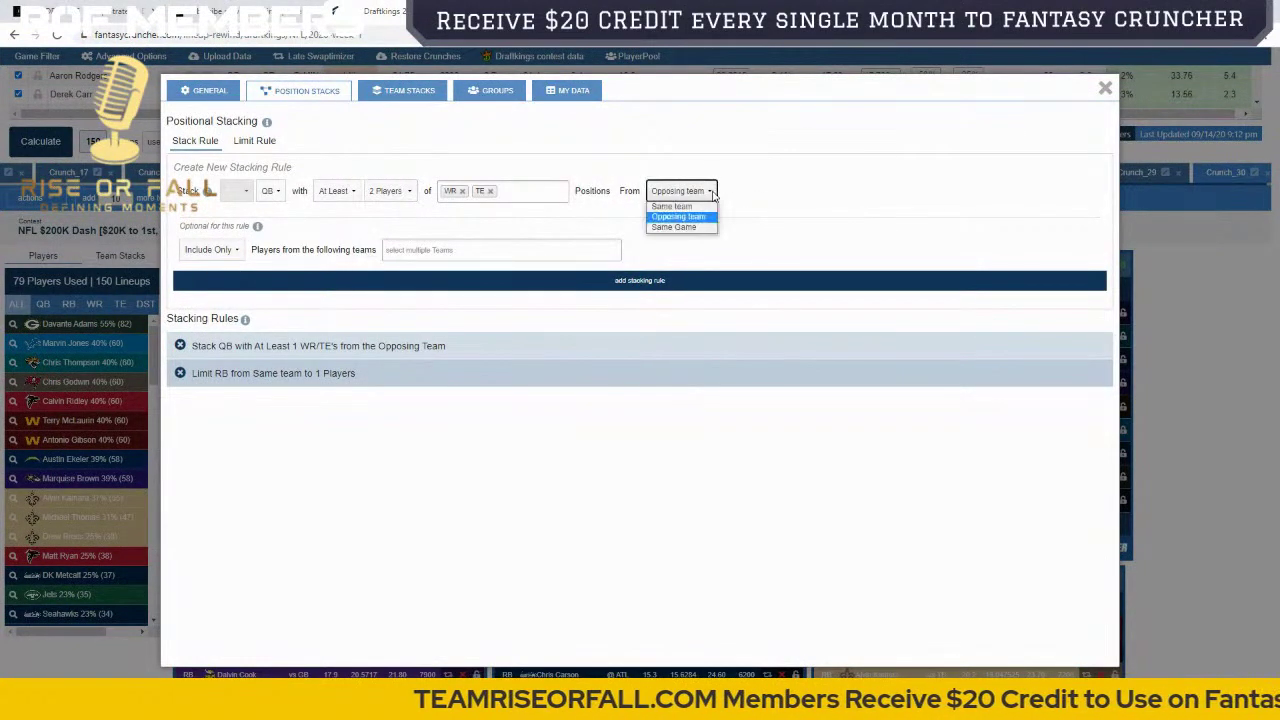
click(690, 213)
click(688, 280)
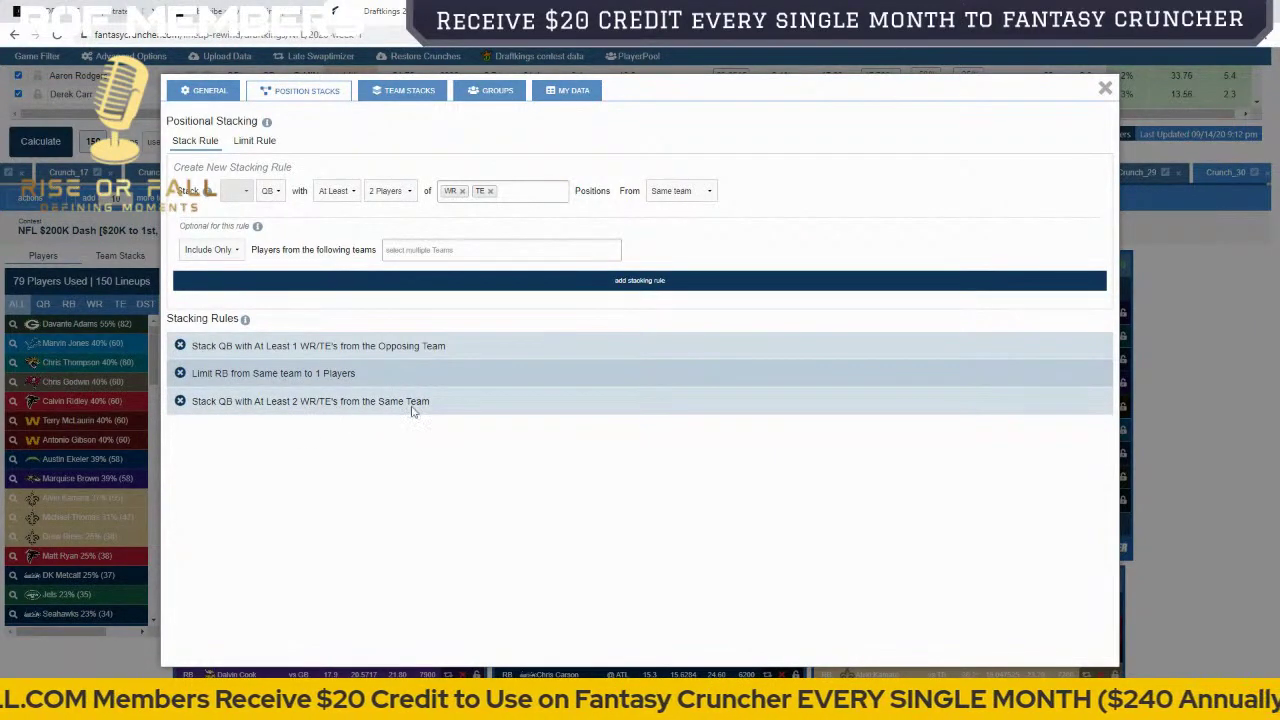
Step: Generate 55 lineups with My Projections under the new stacking rules
click(1106, 87)
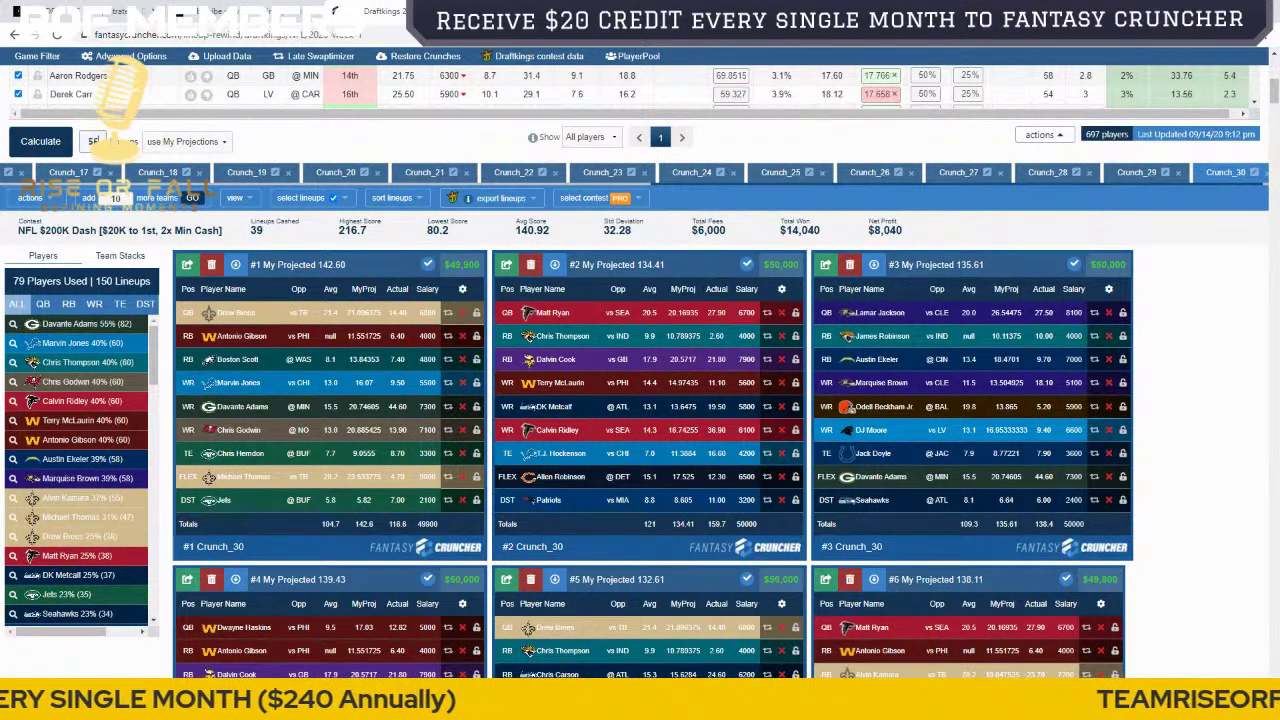
click(45, 145)
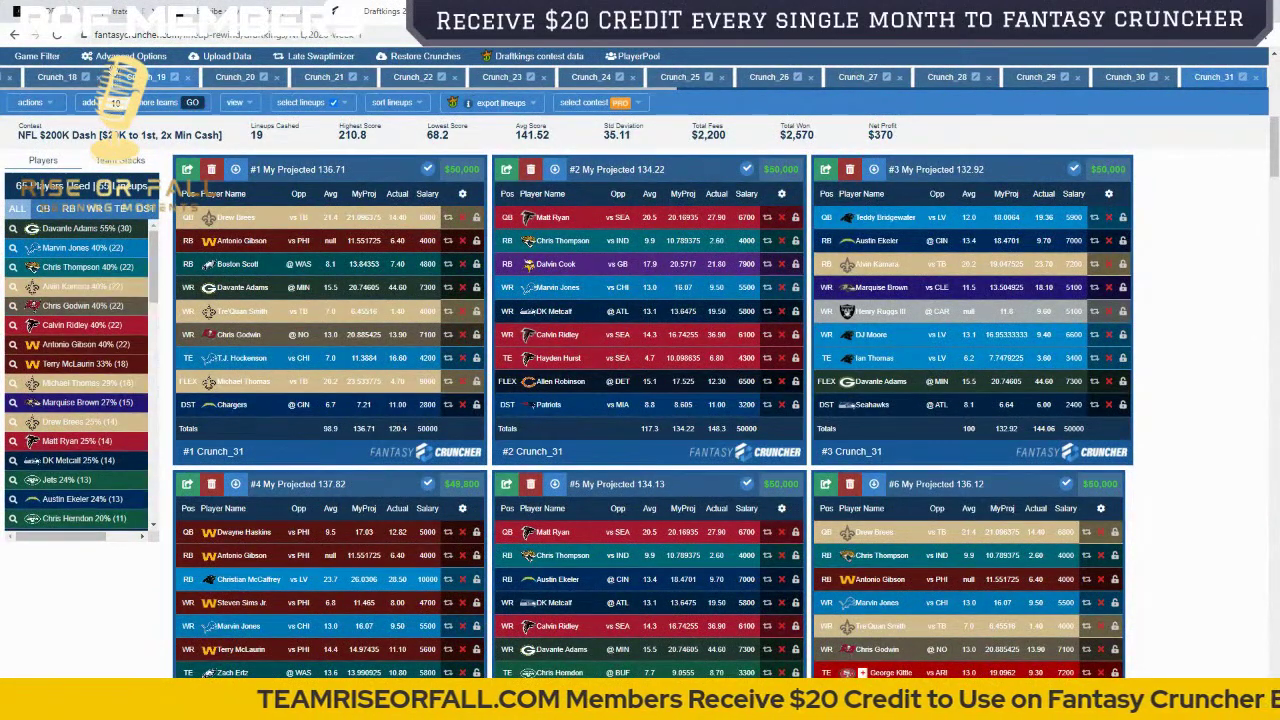
Step: Remove the rule stacking QB with at least 2 same-team WR/TEs and add a revised same-team WR/TE stacking rule
click(125, 56)
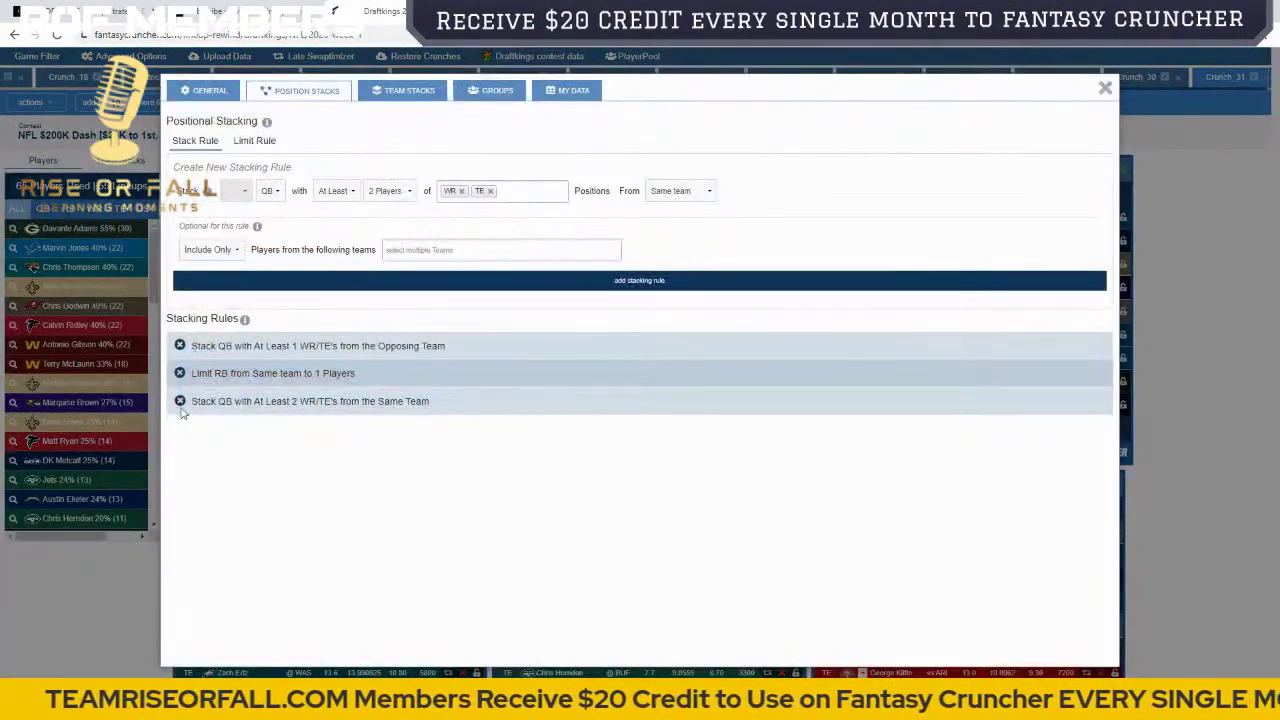
click(180, 401)
click(388, 190)
click(385, 206)
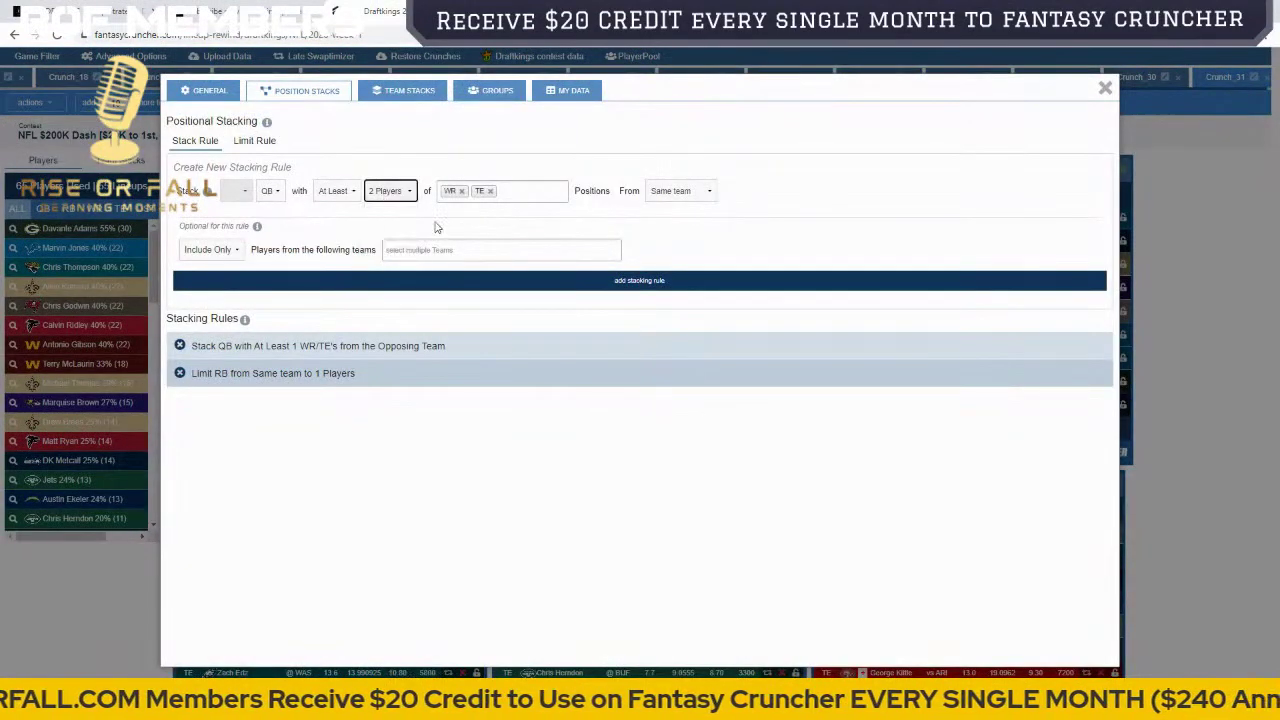
click(653, 282)
click(145, 206)
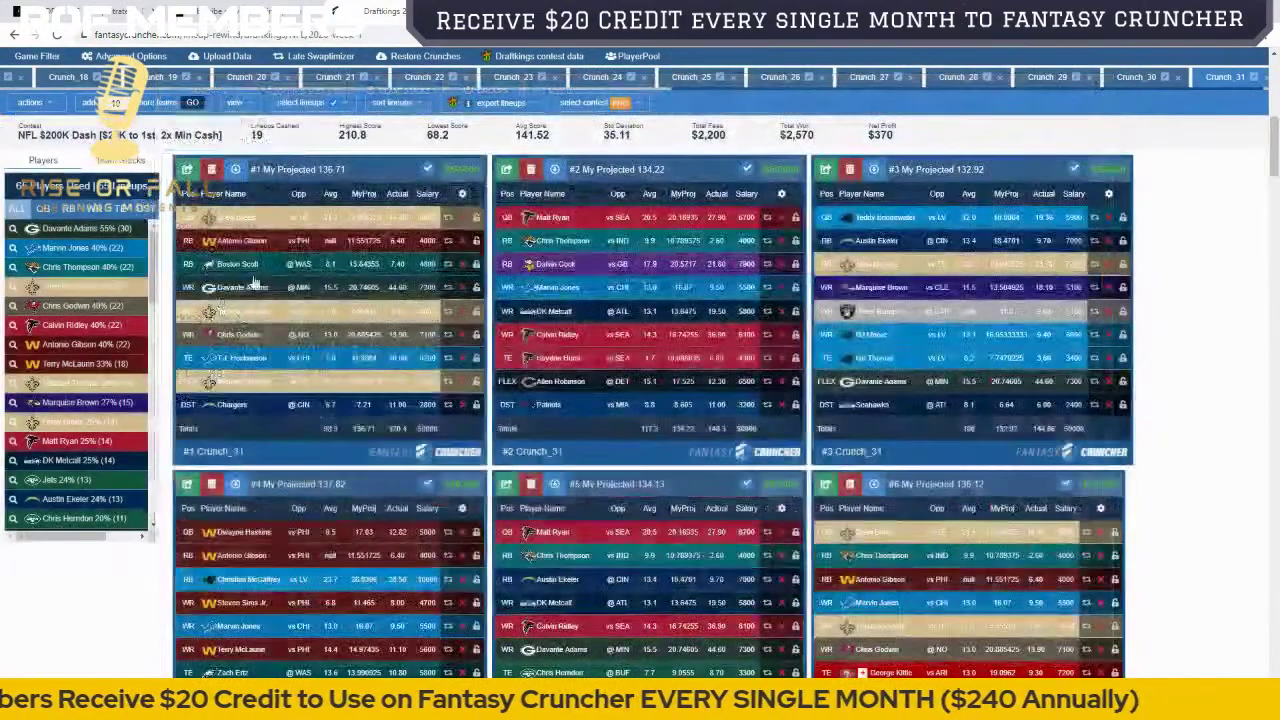
Step: Add 65 more lineups to the 55-lineup crunch and check the QB, DST and TE exposures
scroll(120, 175, up, 2)
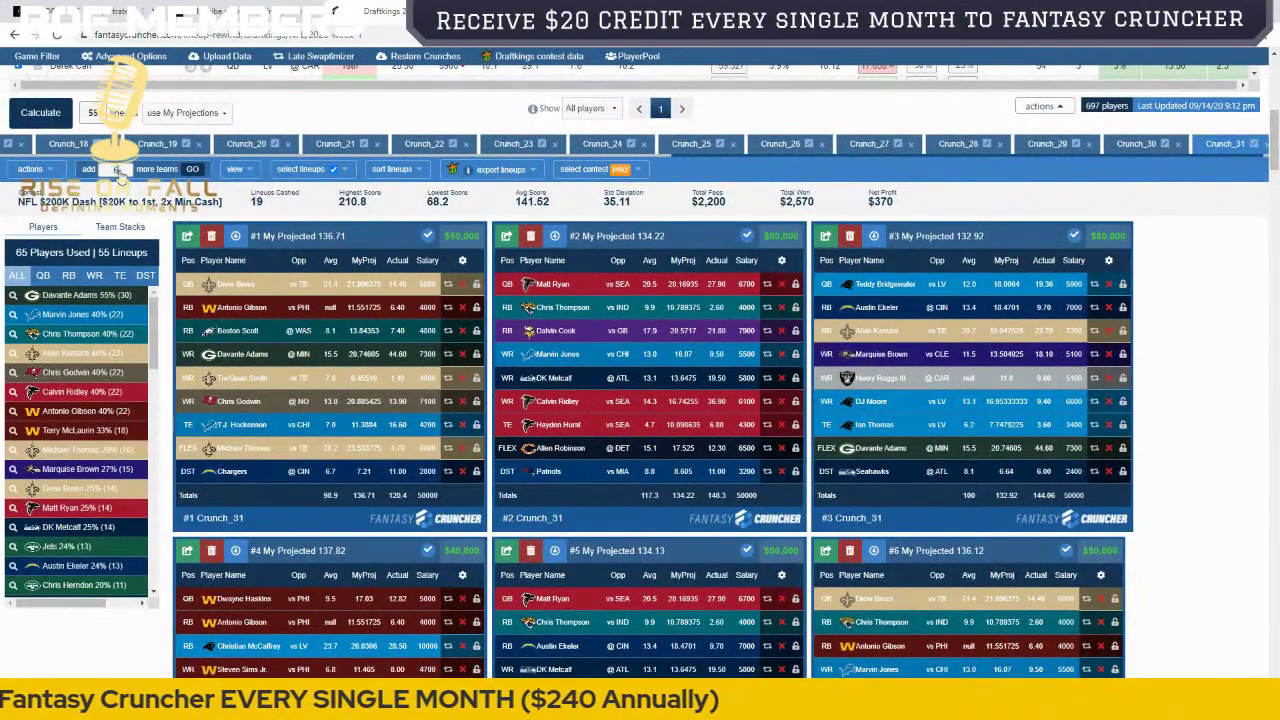
click(192, 169)
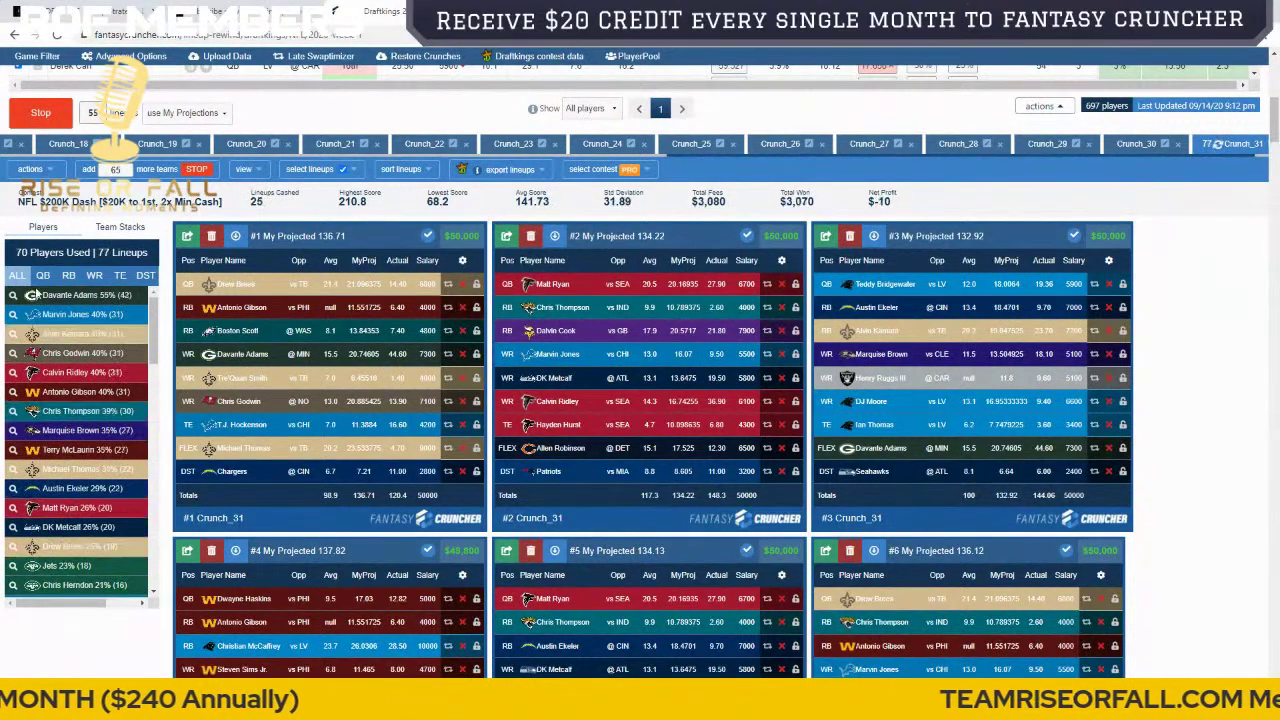
click(43, 276)
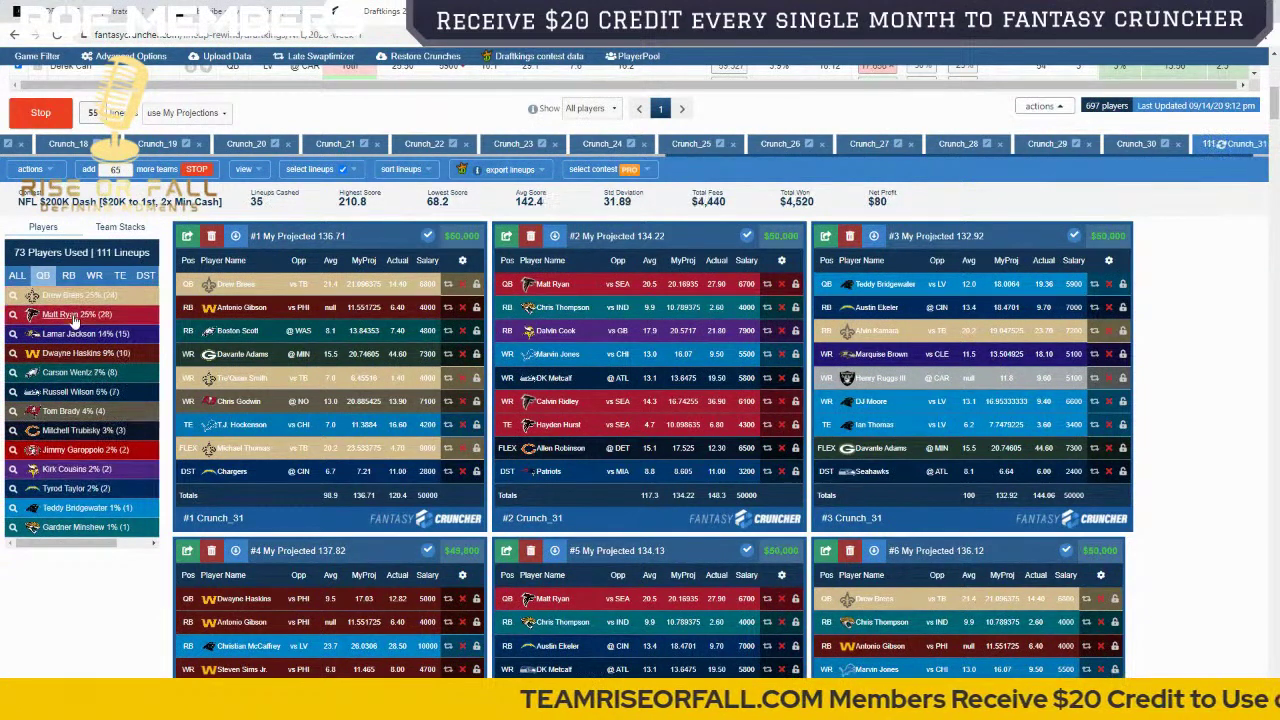
click(132, 277)
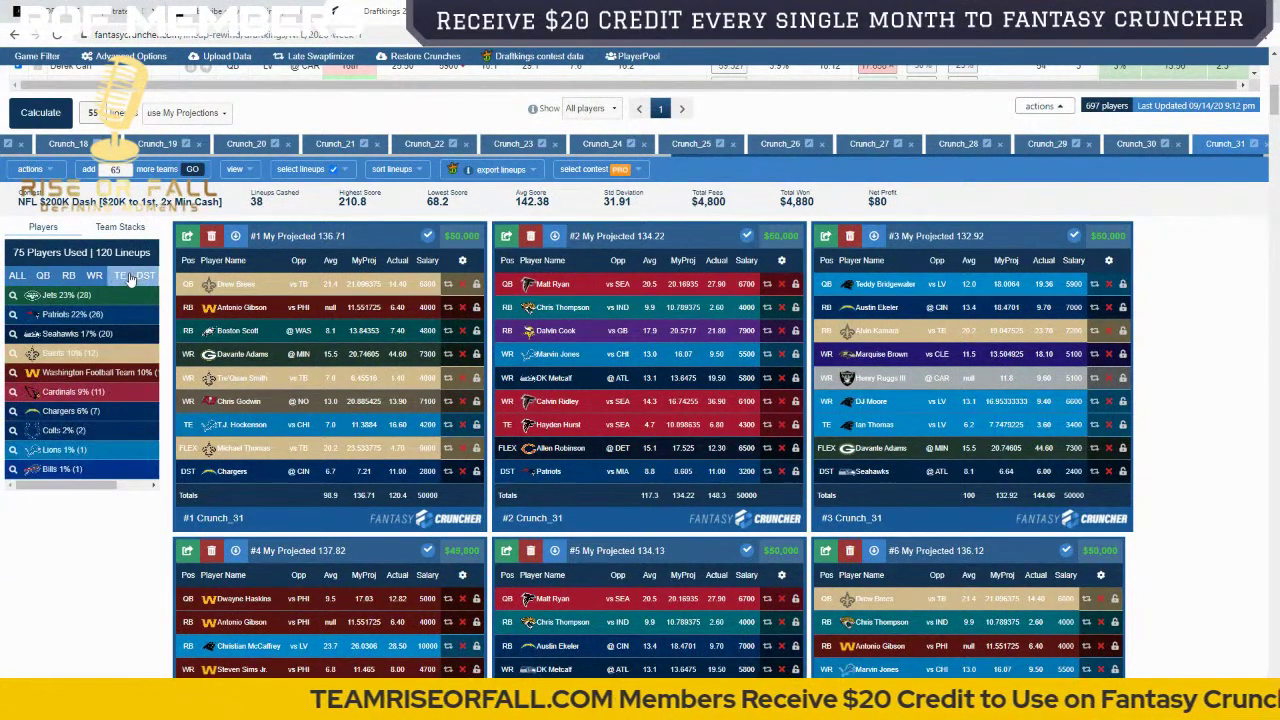
click(118, 277)
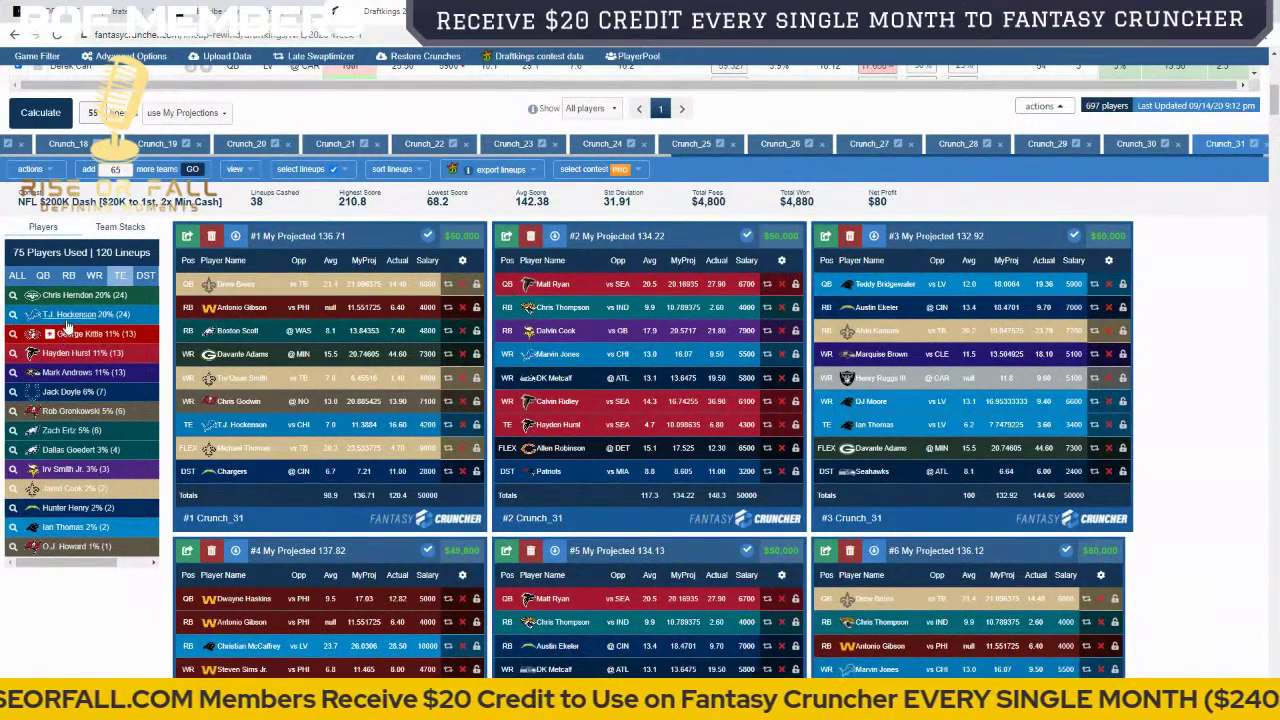
Step: Set T.J. Hockenson's projection to 15 in his player card and close the card
click(71, 315)
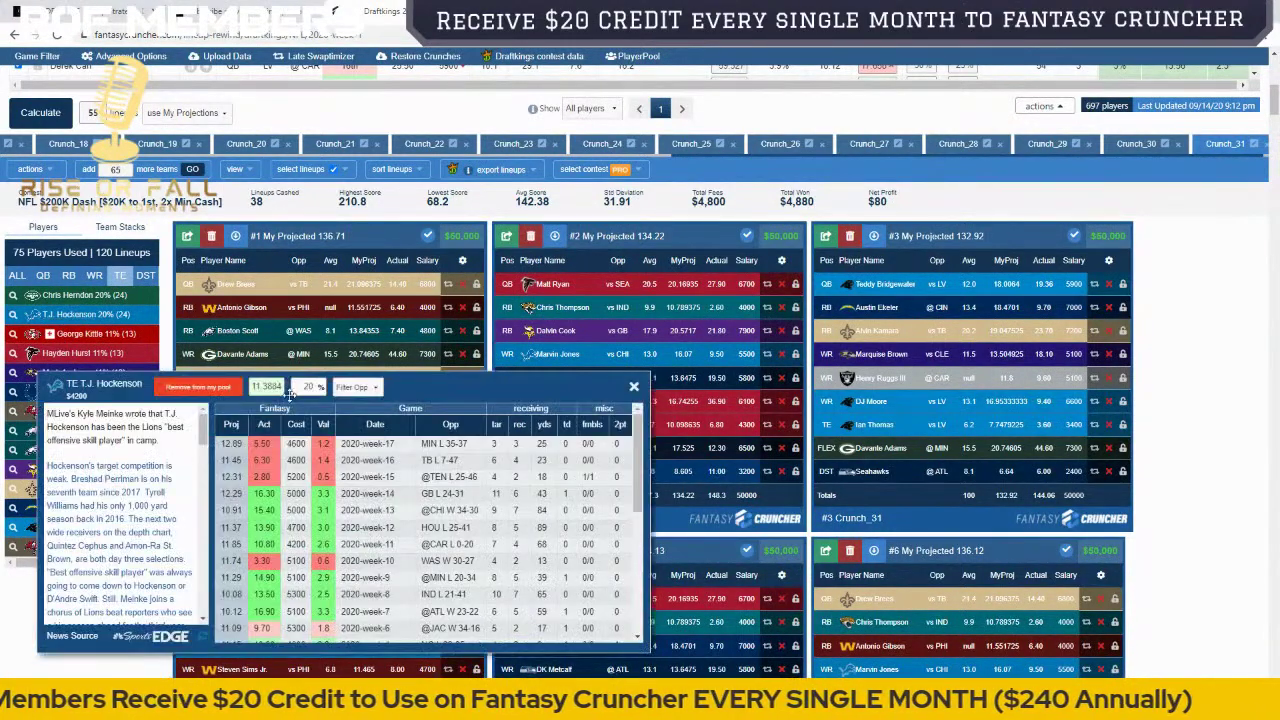
click(278, 388)
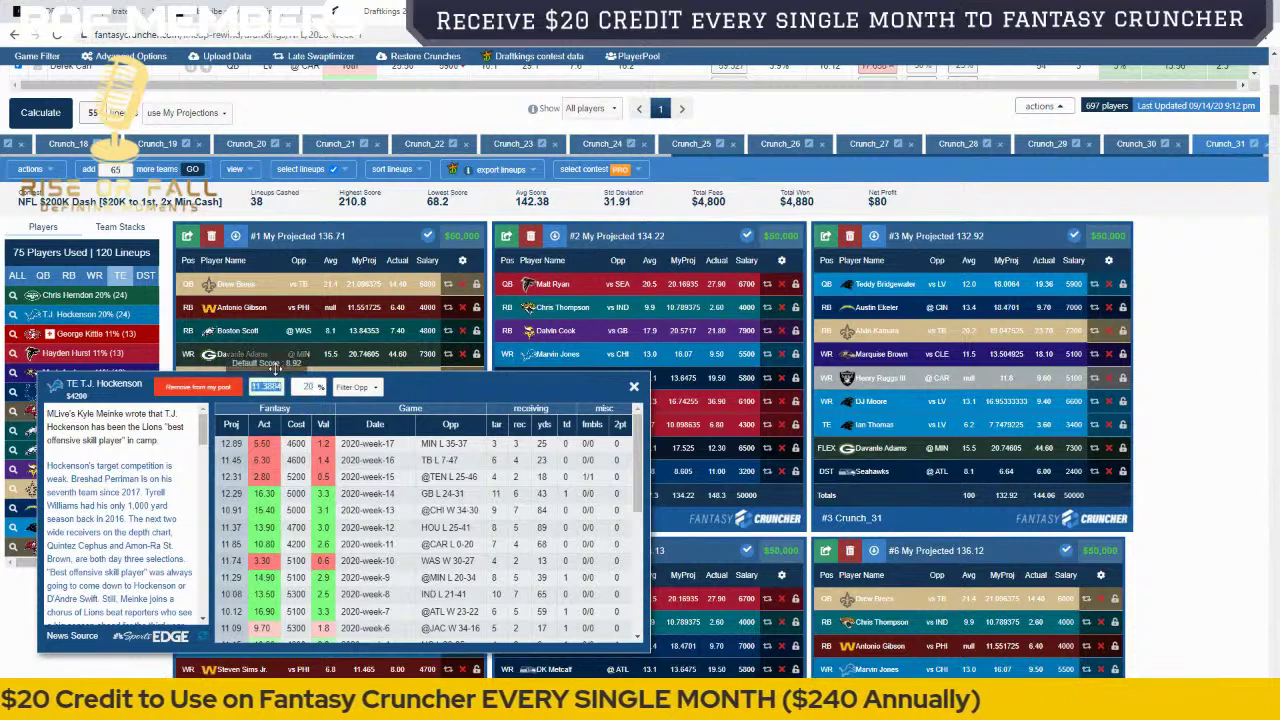
text(15)
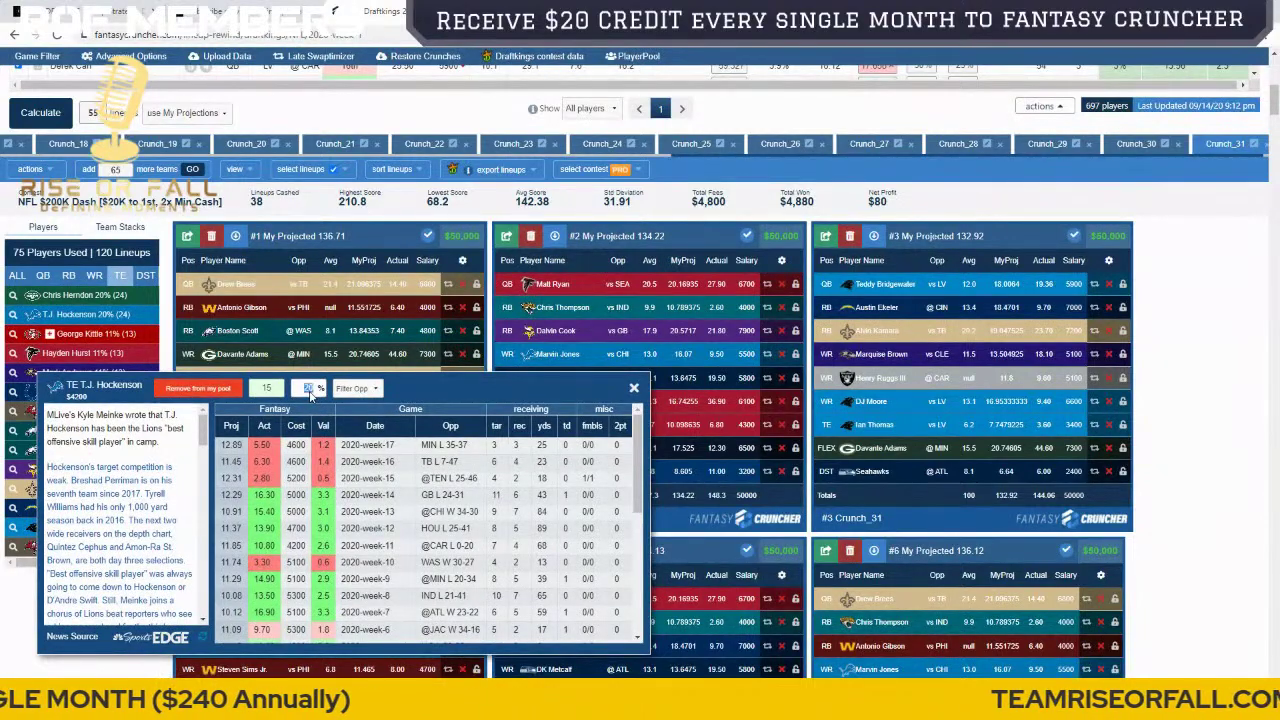
click(633, 387)
Step: Lock quarterback Josh Allen and add 22 more lineups to the 120-lineup crunch
scroll(358, 310, up, 5)
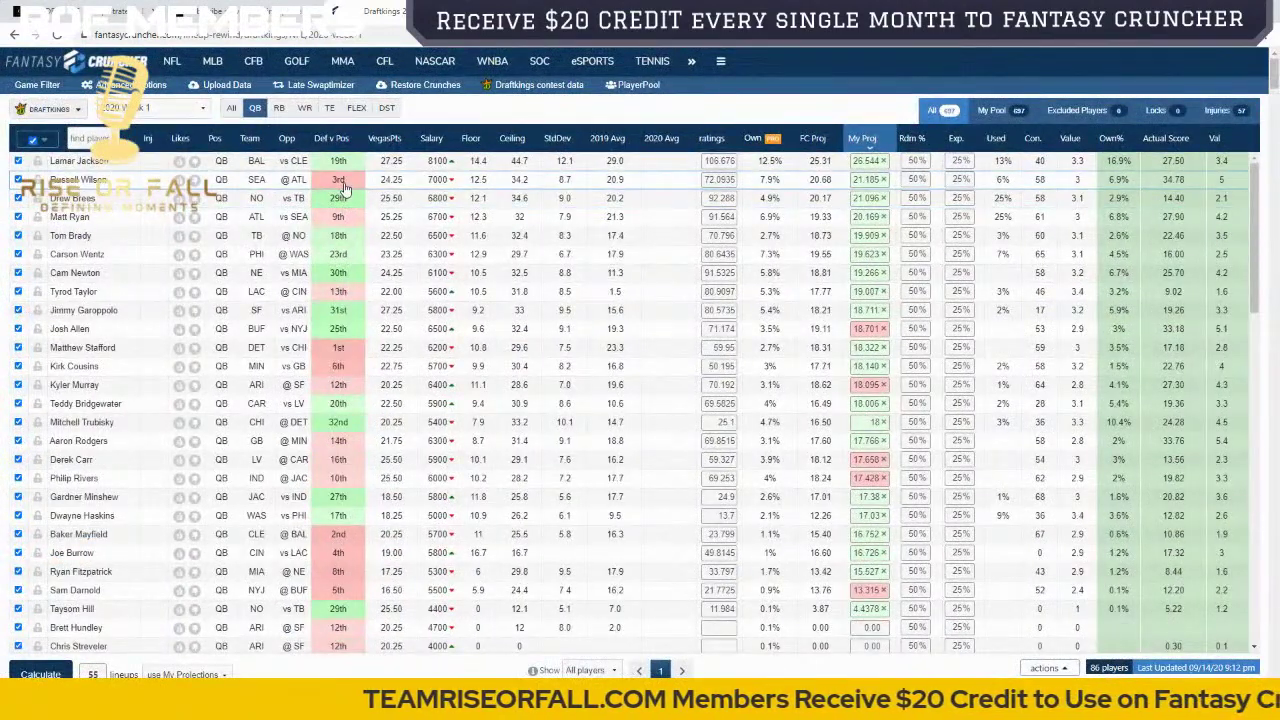
click(37, 328)
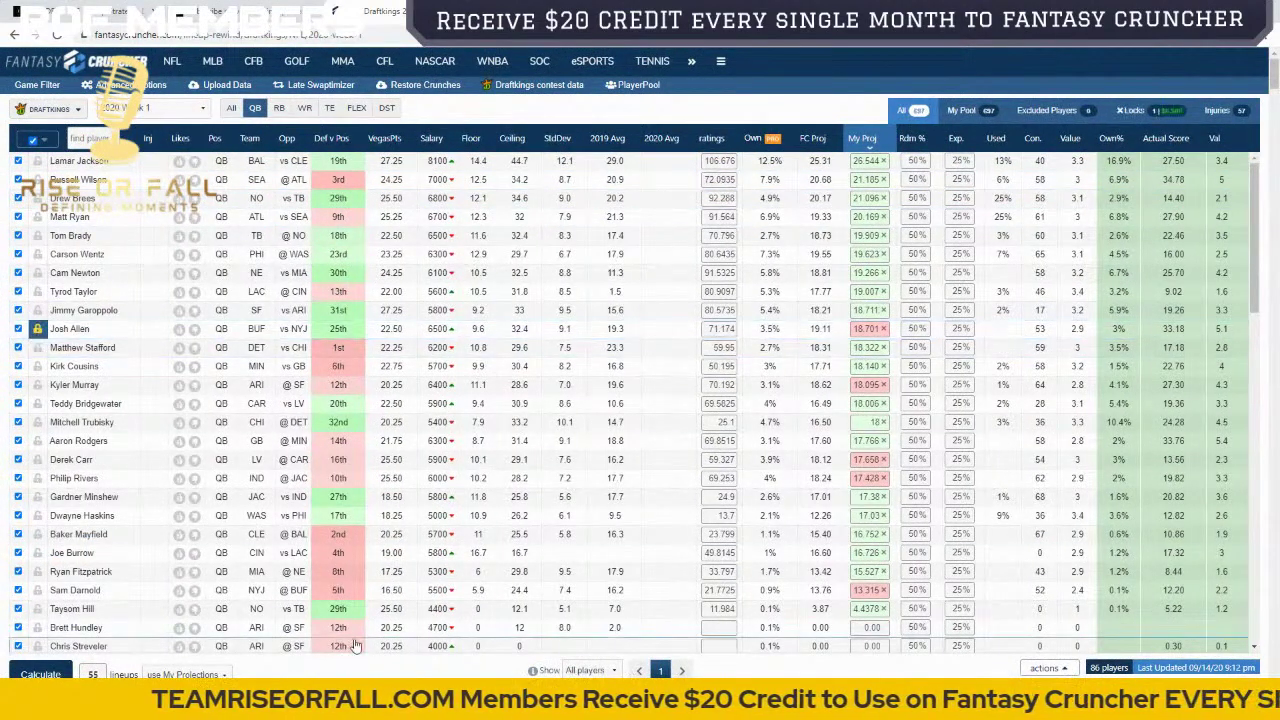
scroll(355, 645, down, 4)
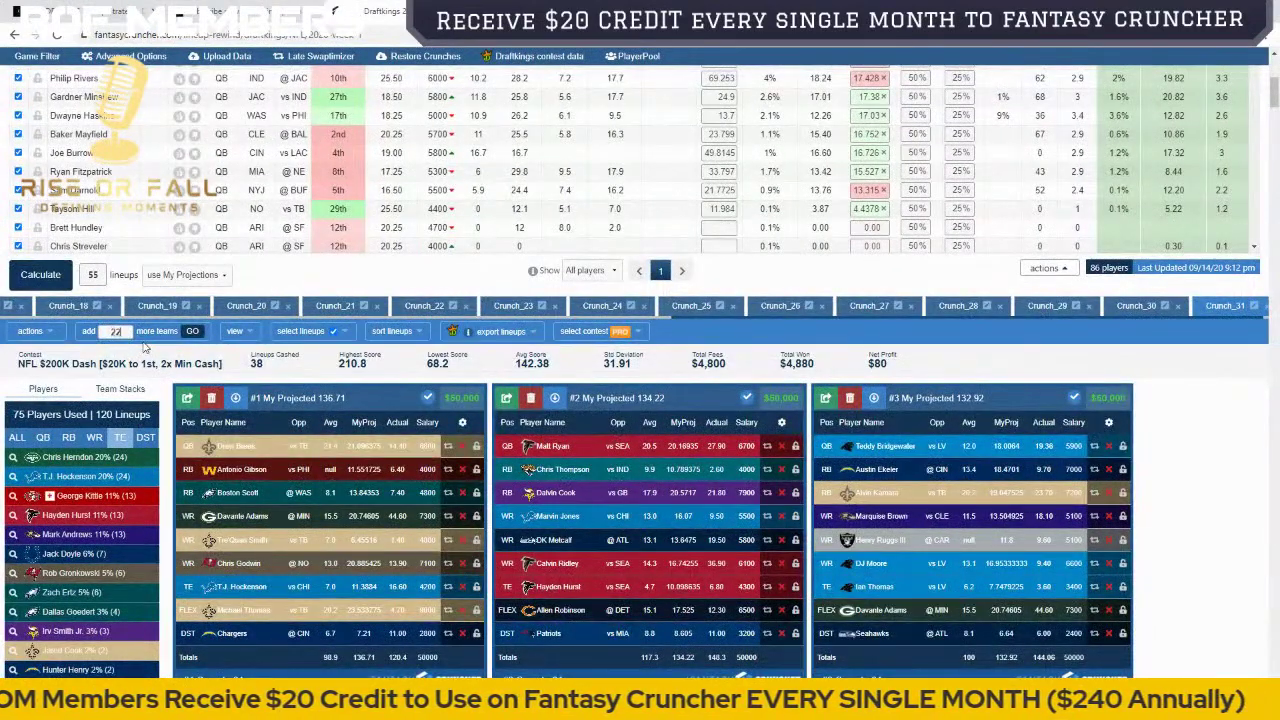
click(192, 331)
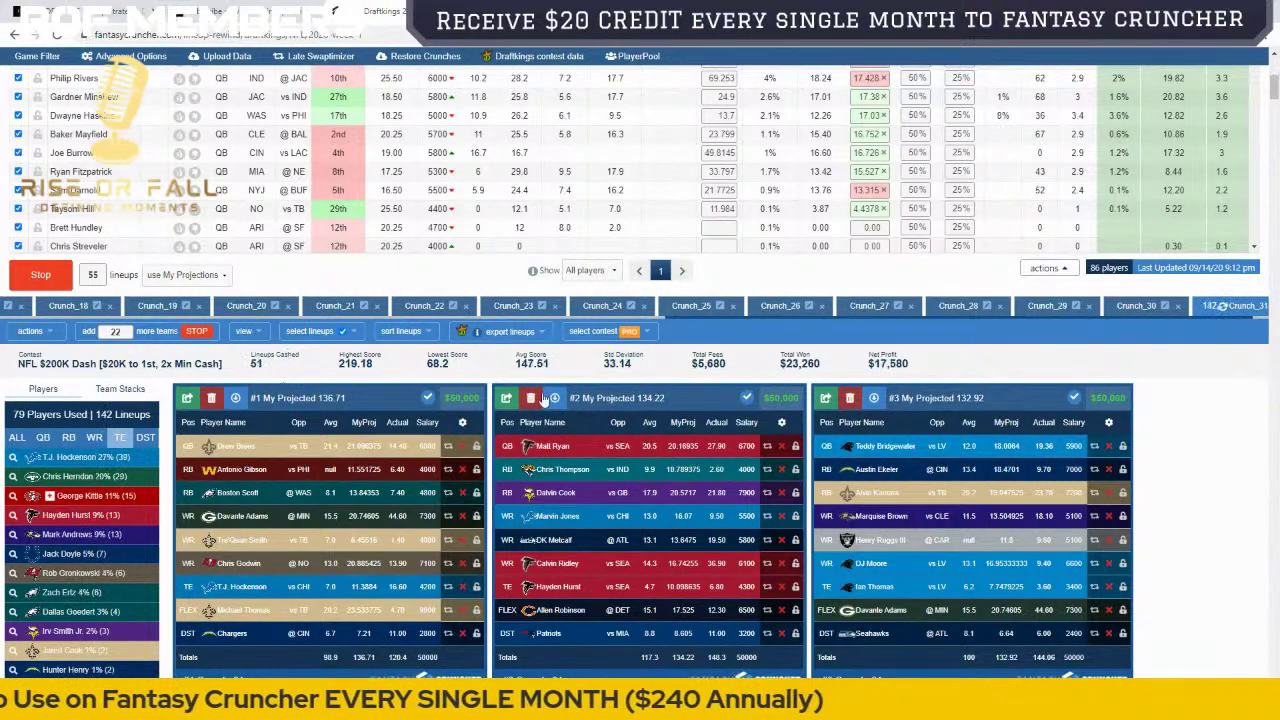
Step: Check the crunch's net profit in the NFL $200K Dash and Josh Allen's usage in the quarterback list
drag(860, 352, 927, 366)
click(938, 368)
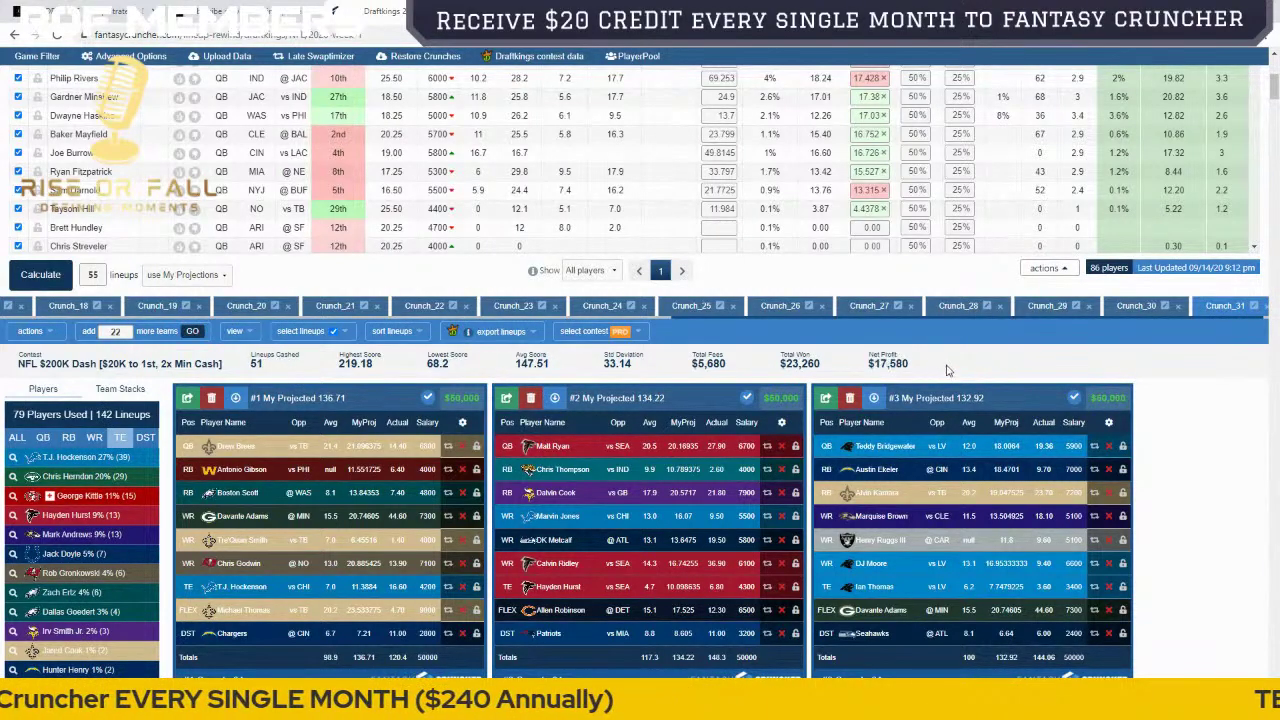
scroll(609, 381, up, 4)
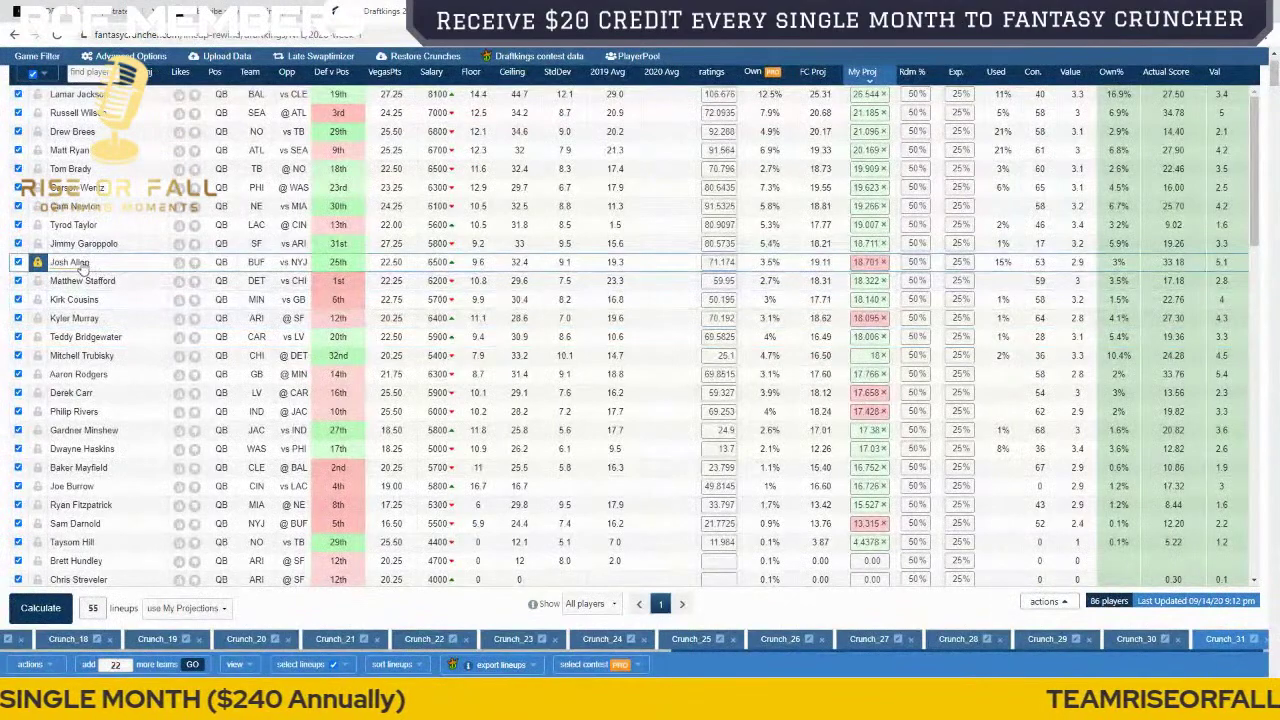
scroll(340, 620, down, 4)
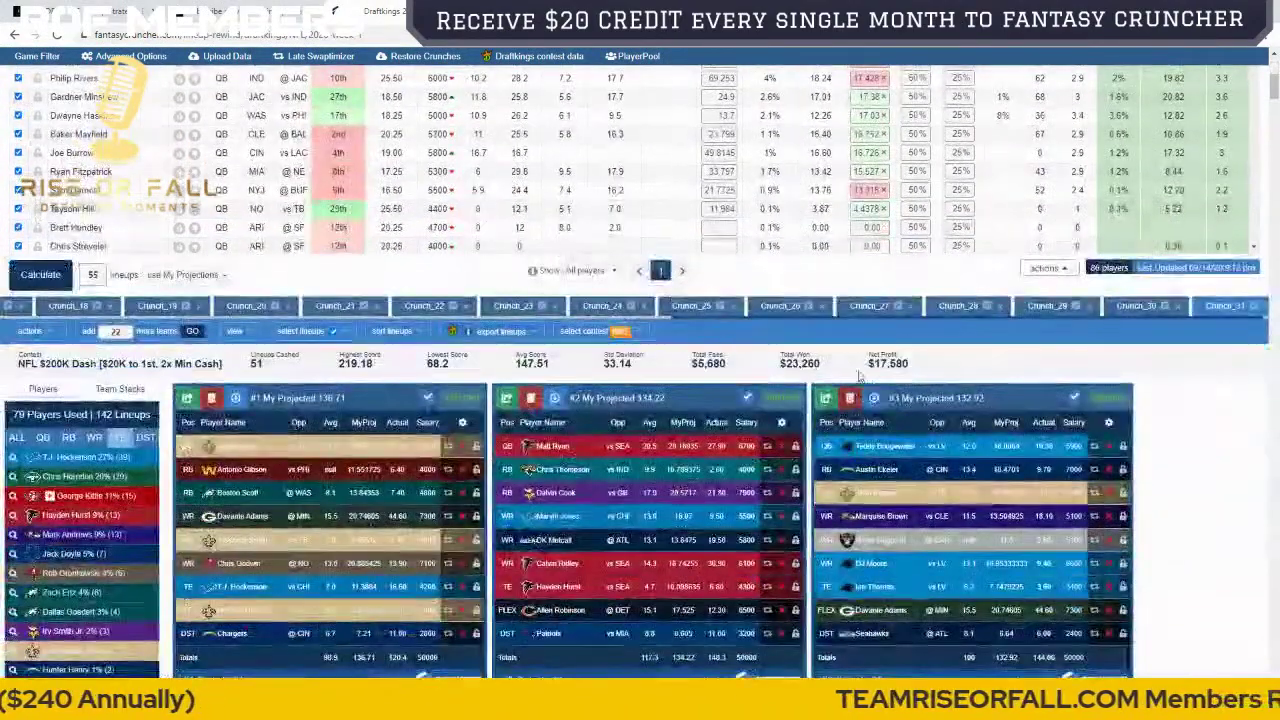
drag(866, 354, 915, 368)
click(918, 368)
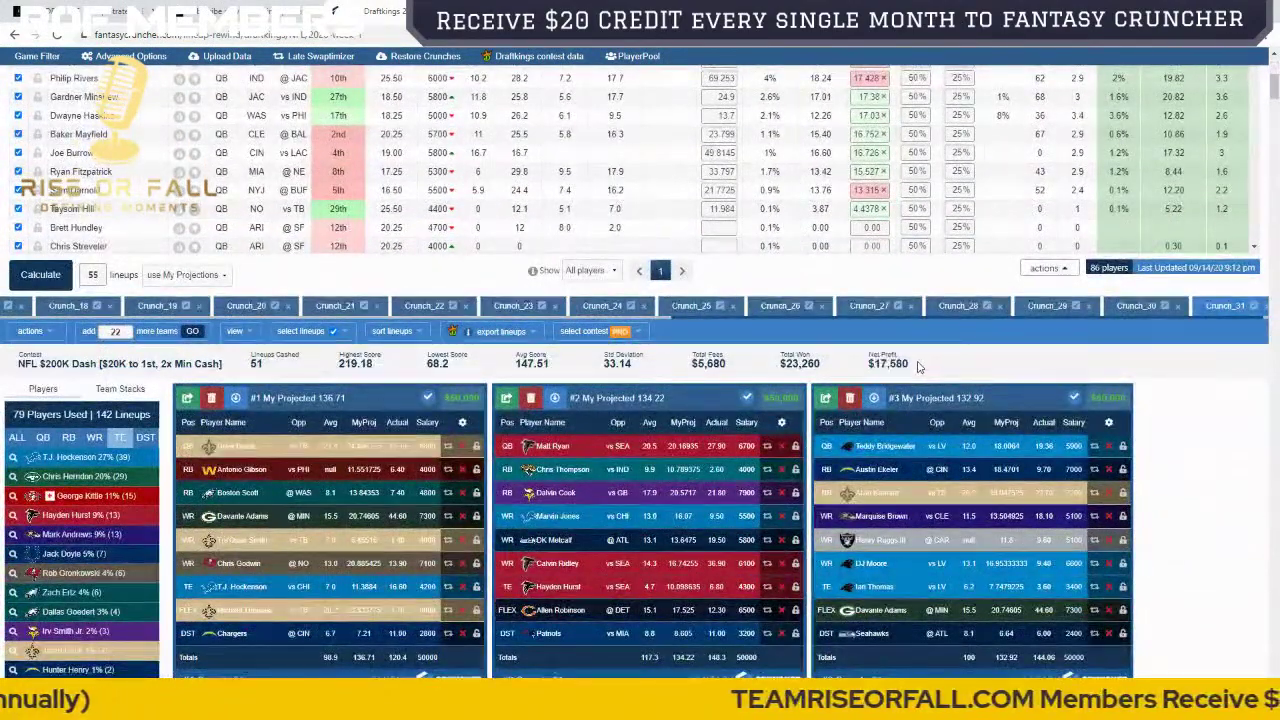
Step: Filter the crunch to Josh Allen lineups and review the RB, WR, TE and DST exposures within them
click(43, 437)
scroll(30, 440, down, 1)
click(14, 429)
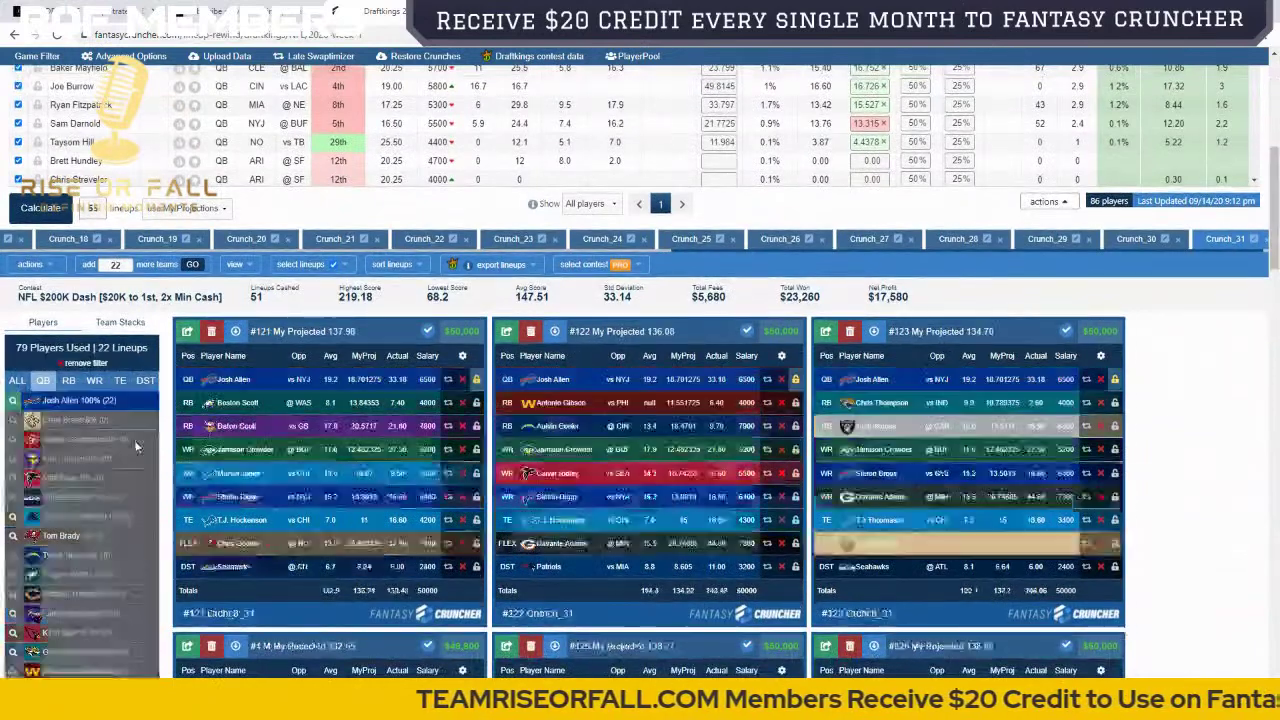
click(14, 403)
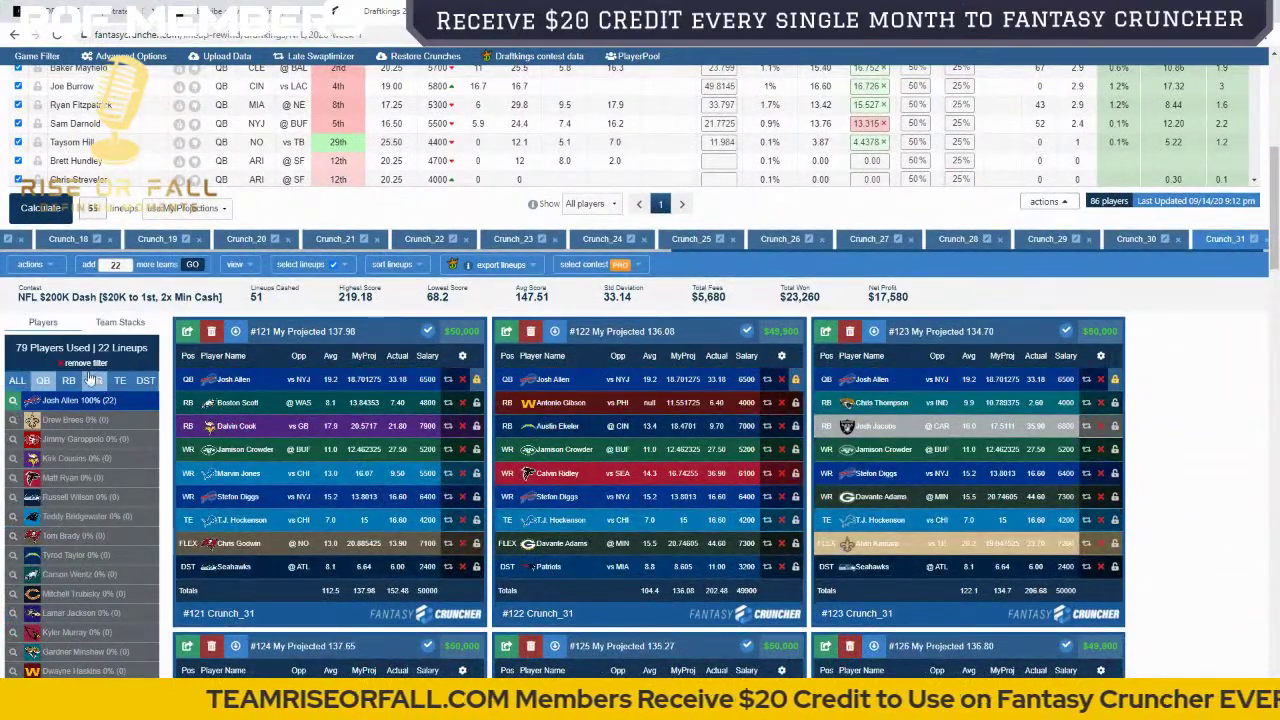
click(14, 429)
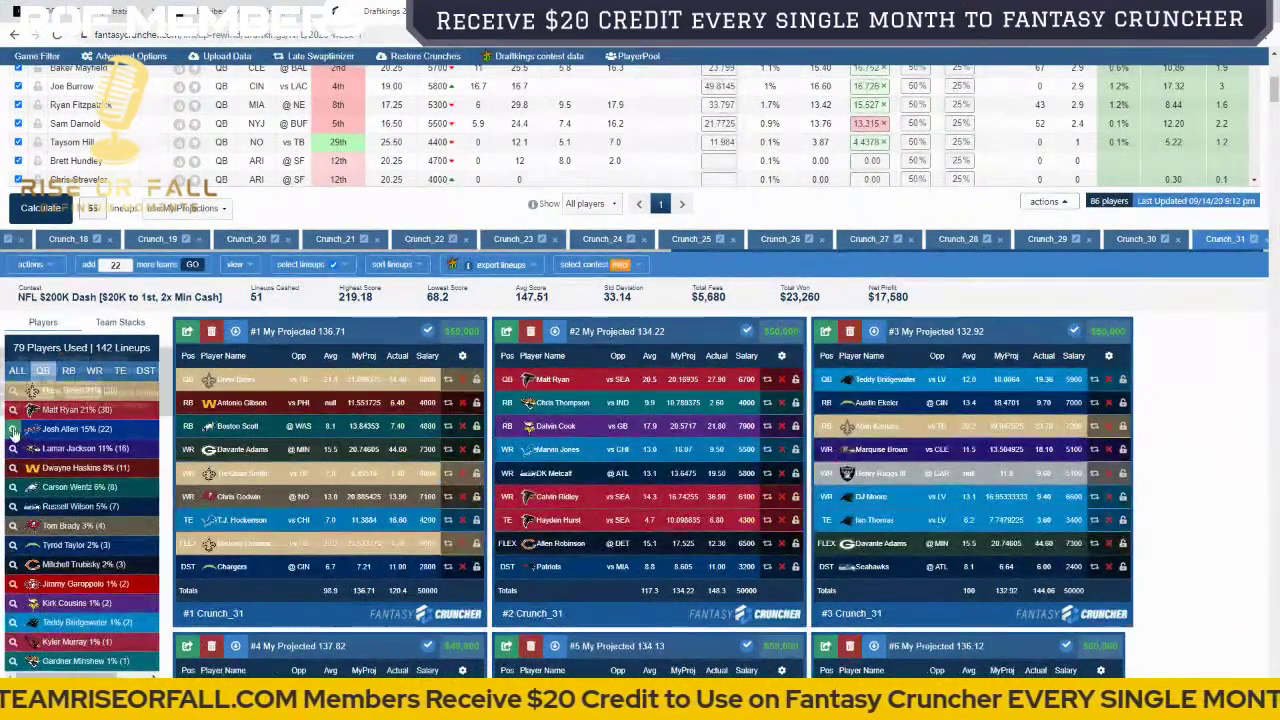
click(70, 381)
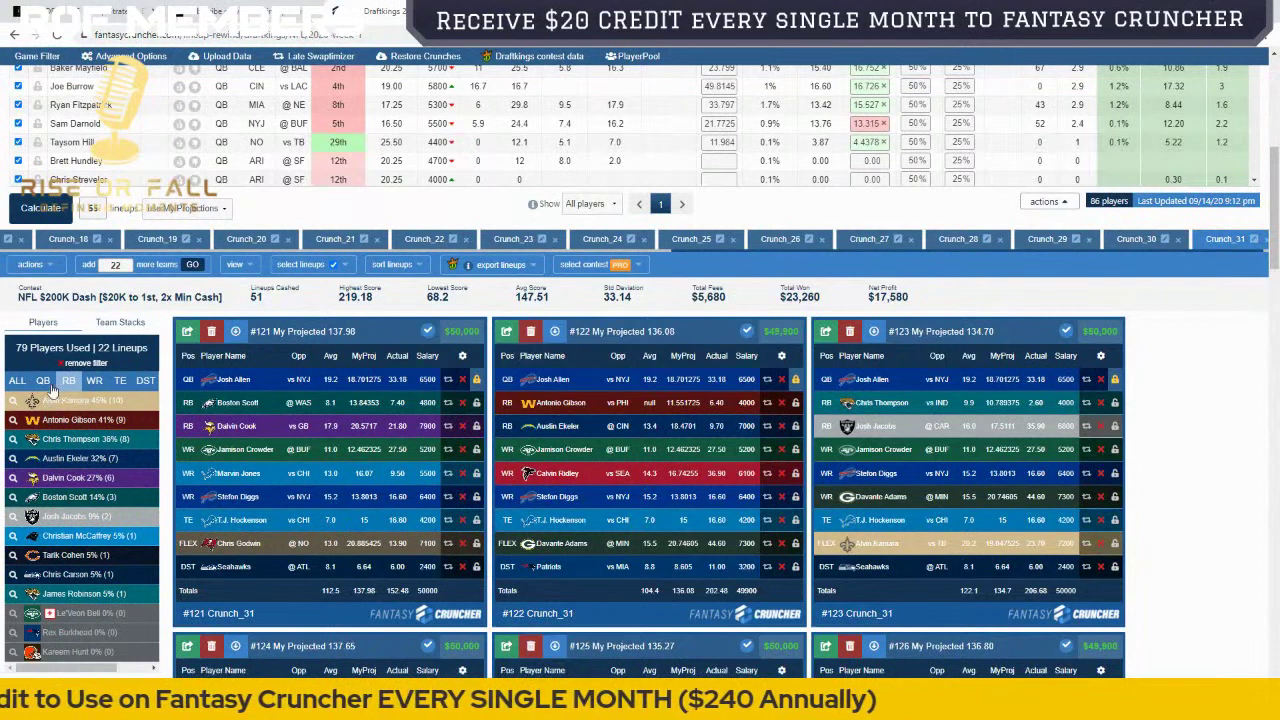
click(93, 381)
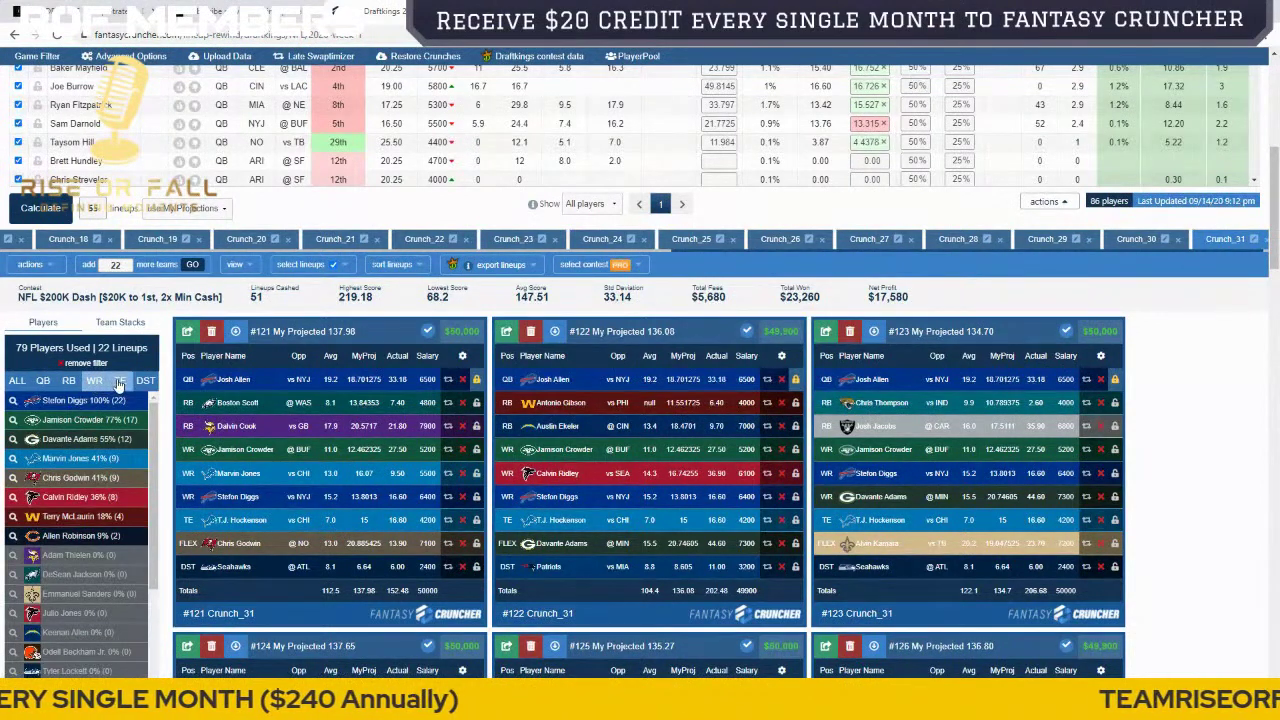
click(118, 383)
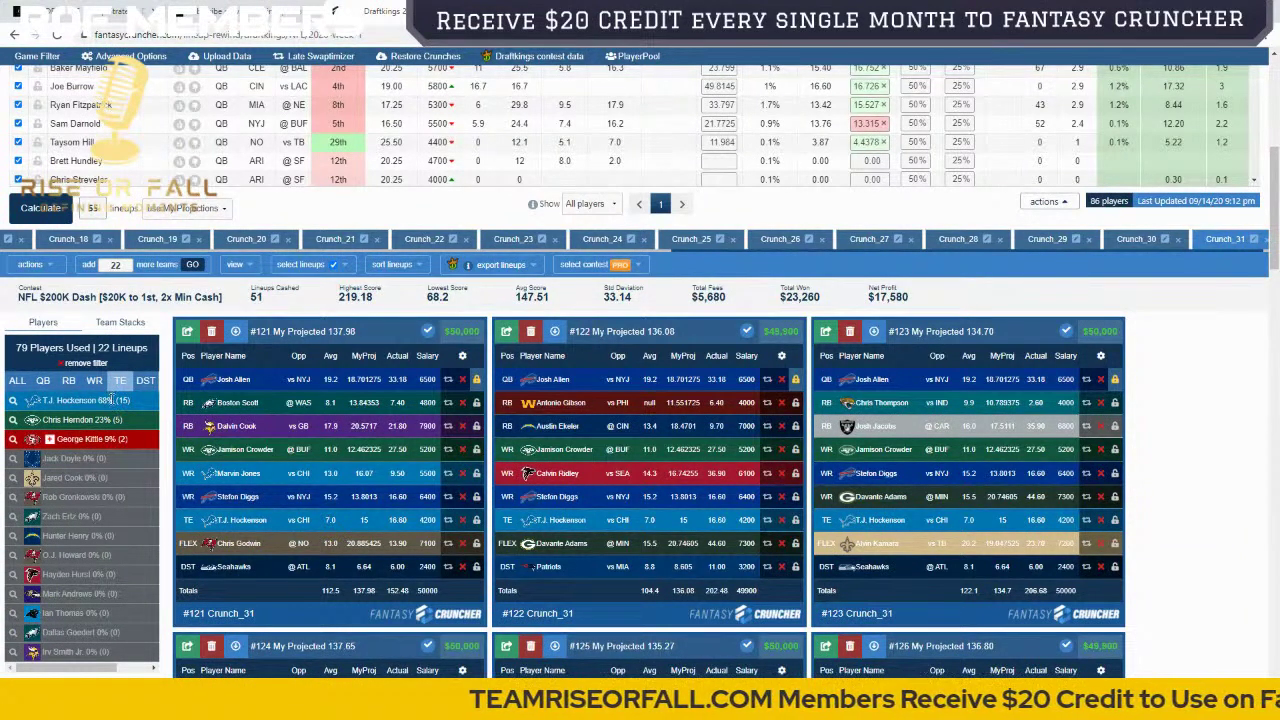
click(145, 381)
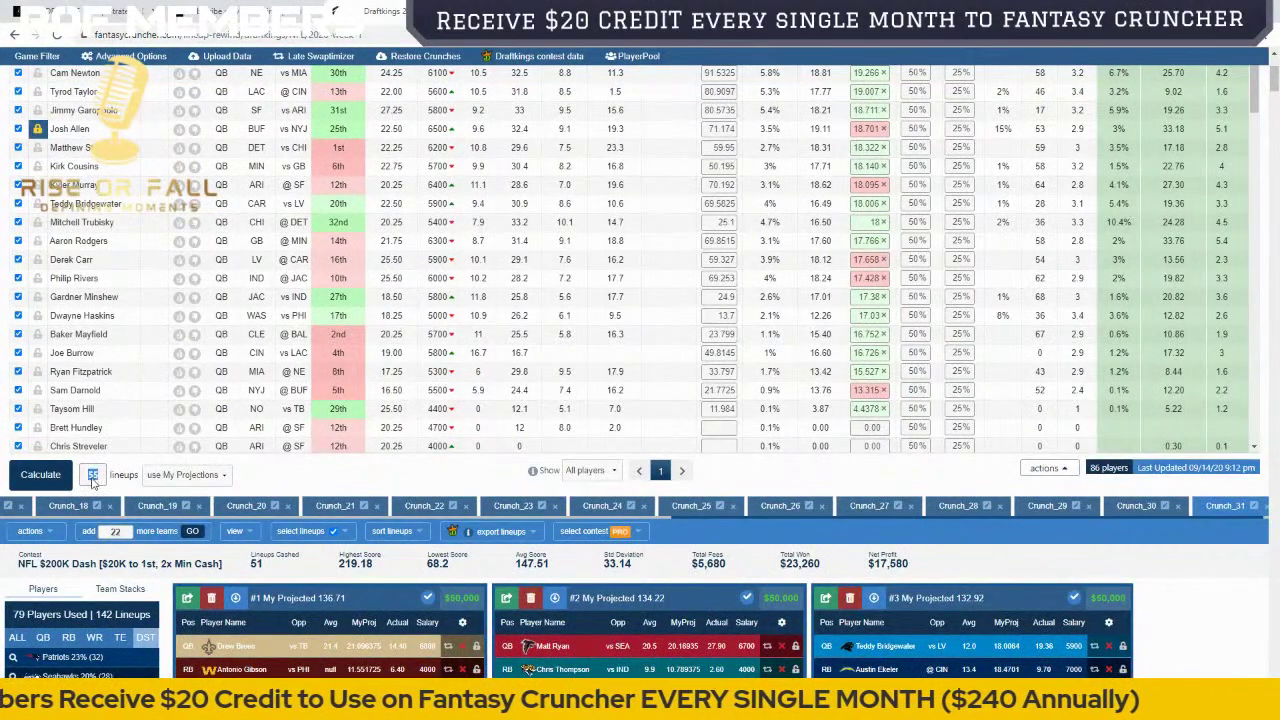
Step: Try generating 8 lineups as a separate crunch with Josh Allen locked, and discard that crunch
click(40, 474)
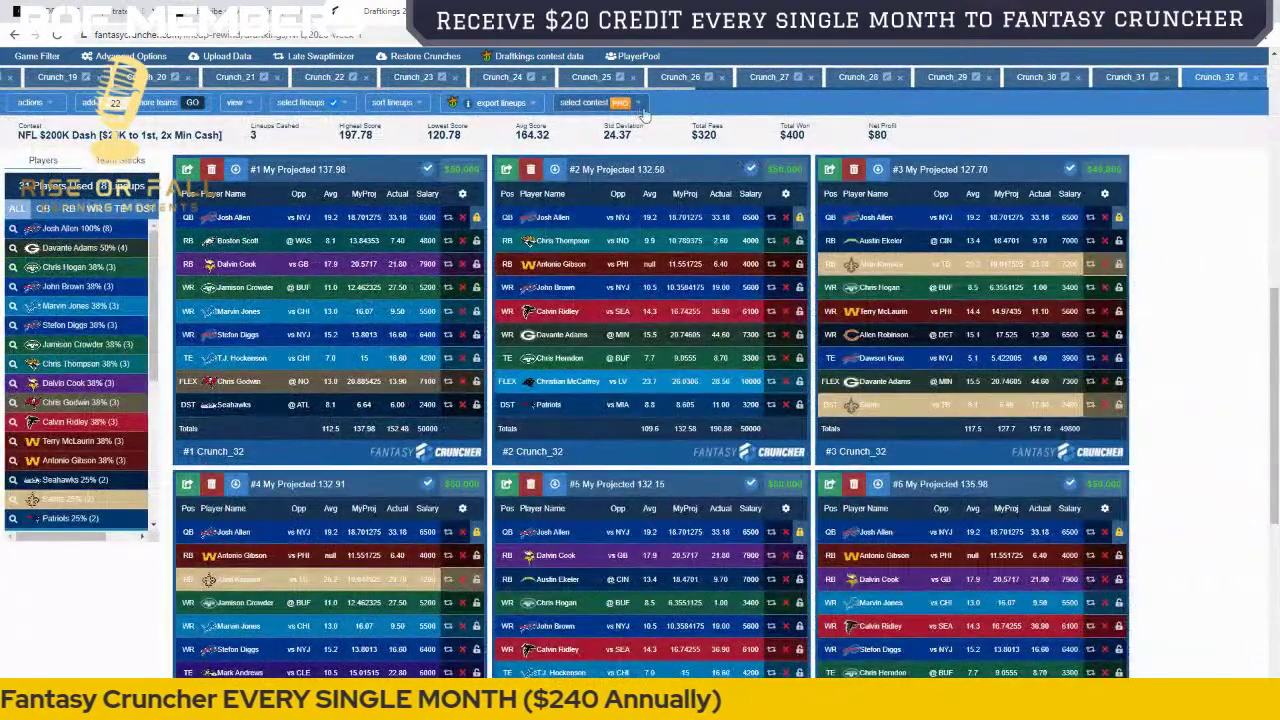
click(1258, 85)
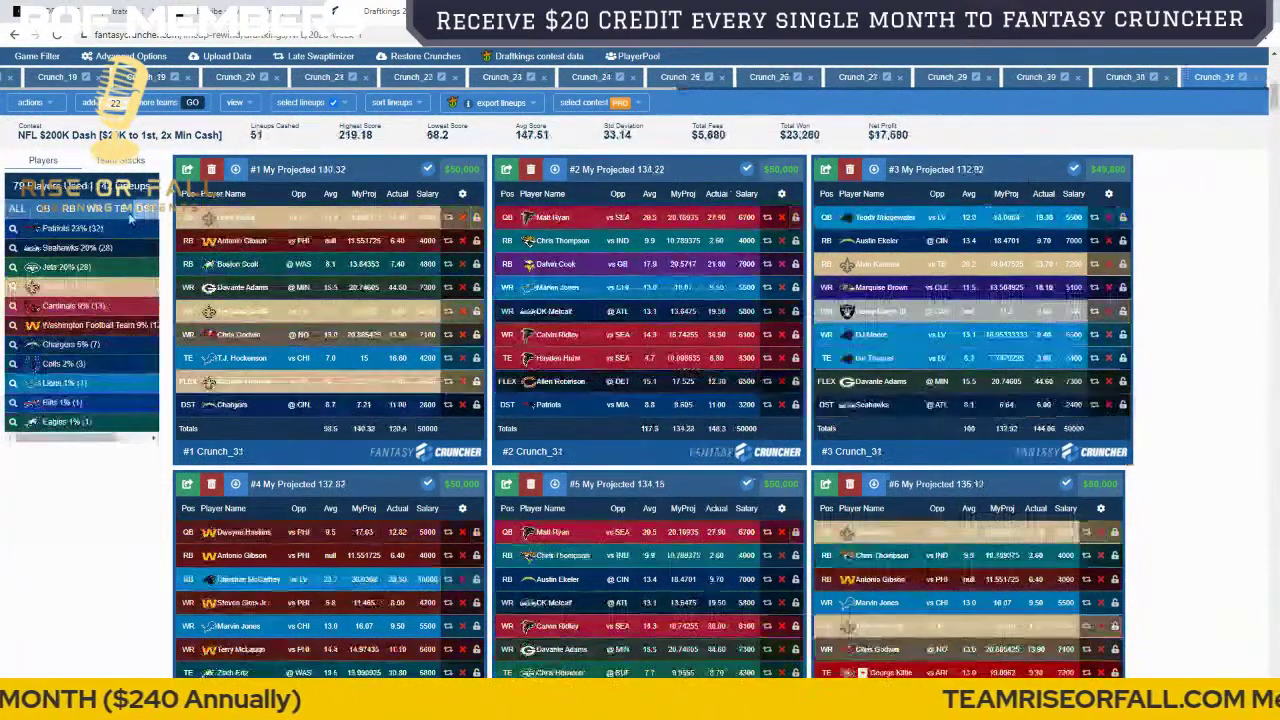
Step: Replace the Josh Allen lock with a Cam Newton lock and add 8 more lineups to Crunch_31
scroll(148, 248, up, 2)
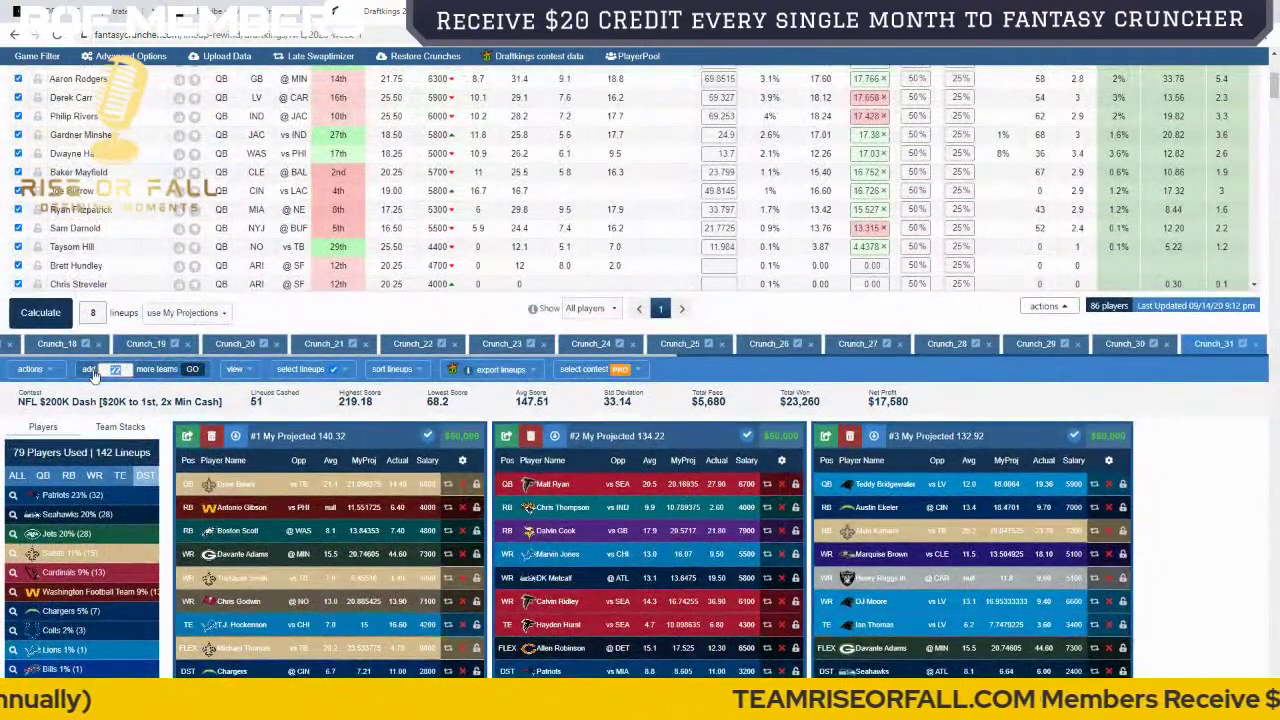
scroll(140, 390, up, 5)
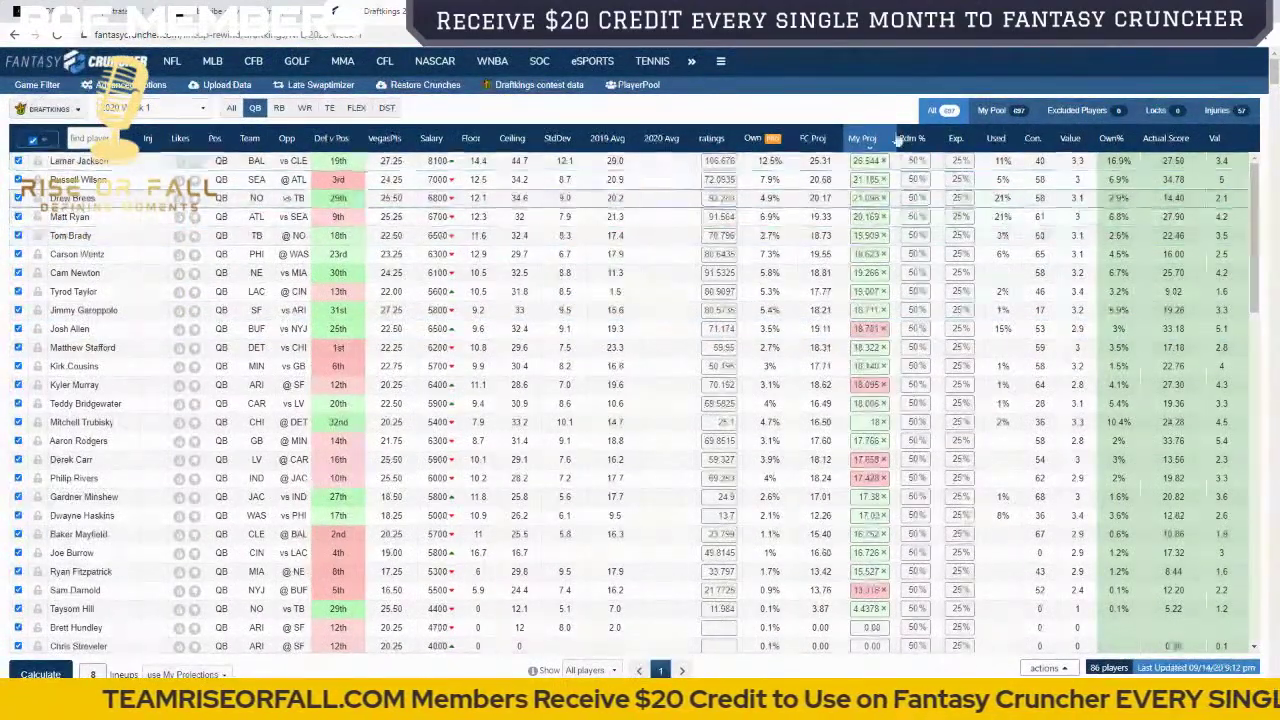
click(37, 272)
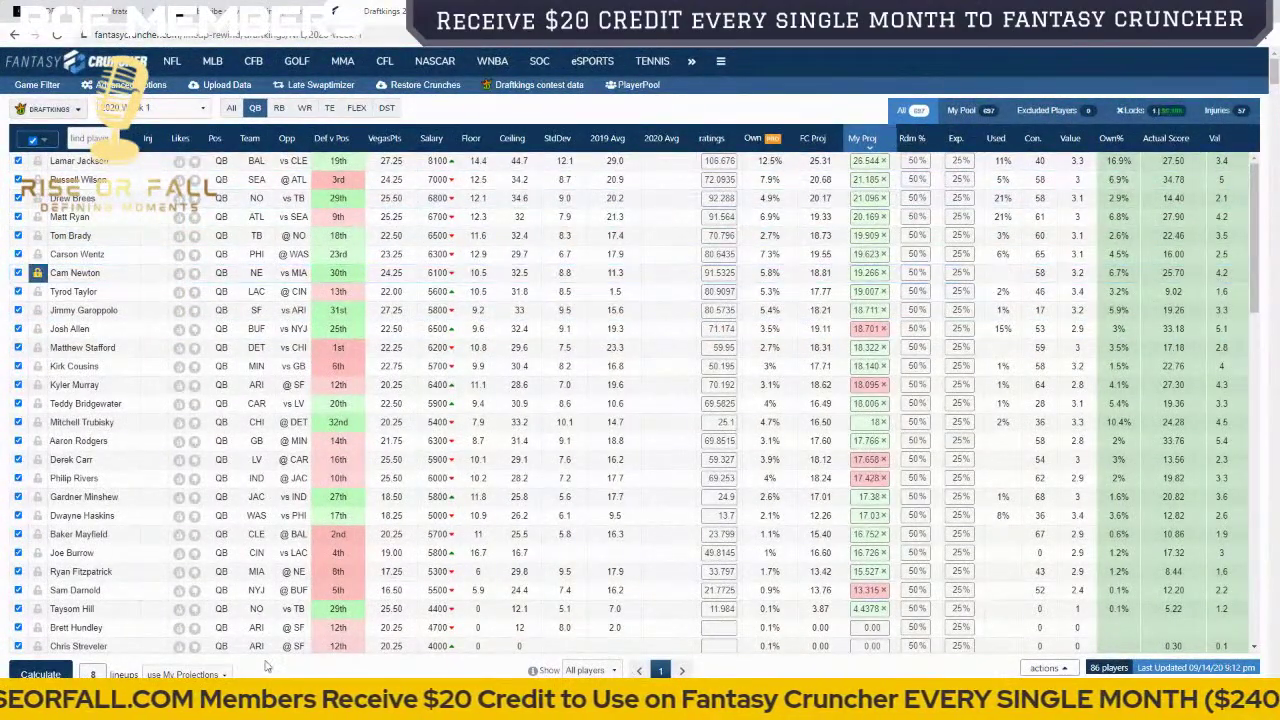
scroll(283, 620, down, 3)
scroll(230, 620, down, 2)
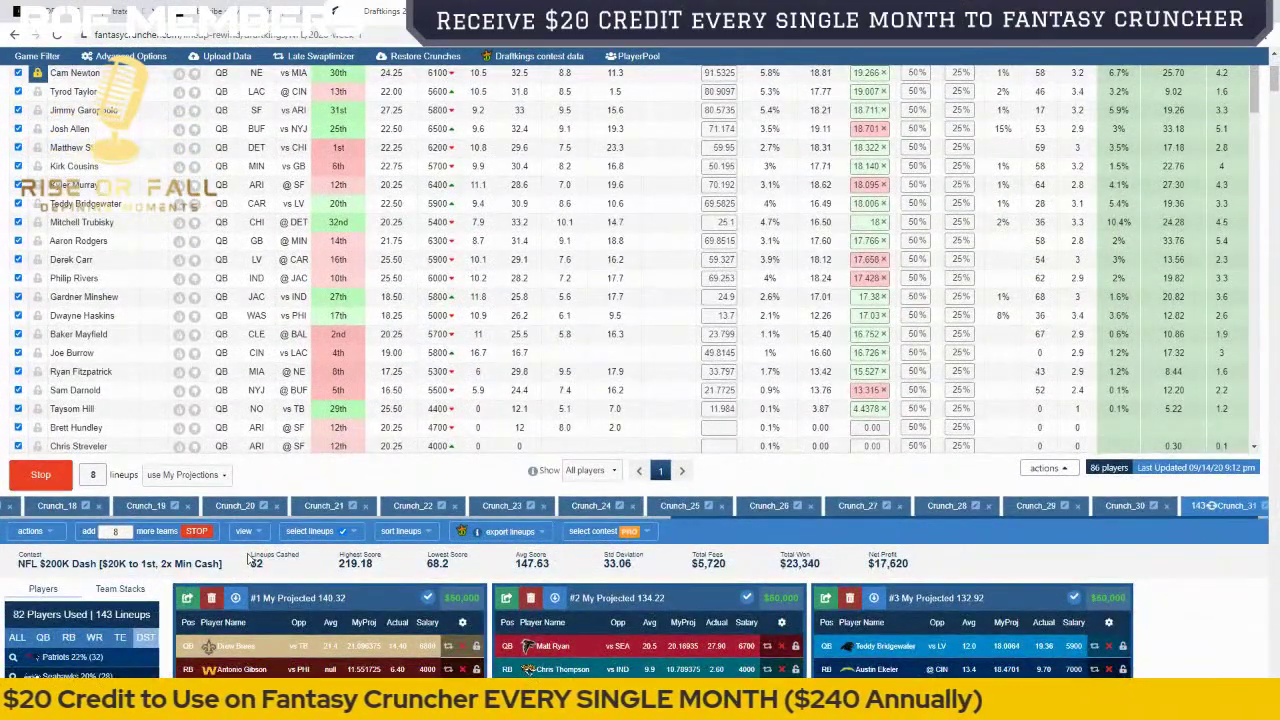
scroll(254, 558, down, 4)
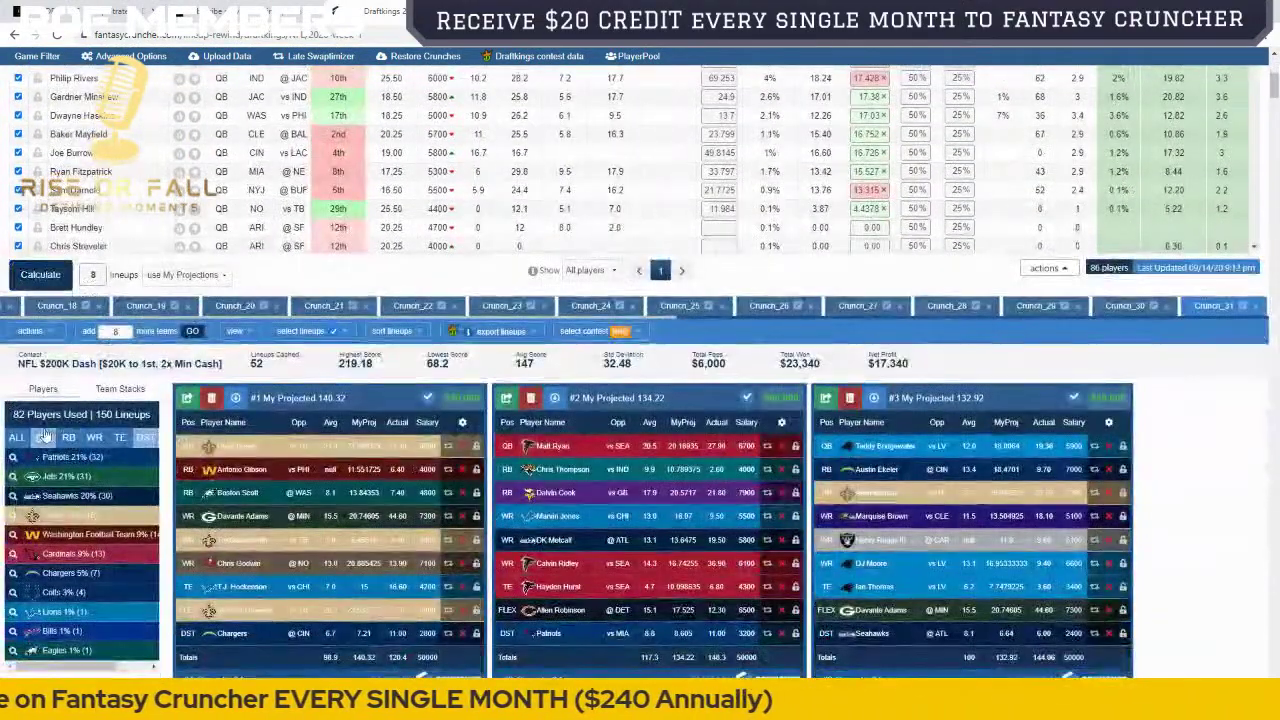
Step: Review the team stacks of Crunch_31, filtering to the three-player Atlanta stacks and clearing the filter to inspect the four-player stacks
click(122, 388)
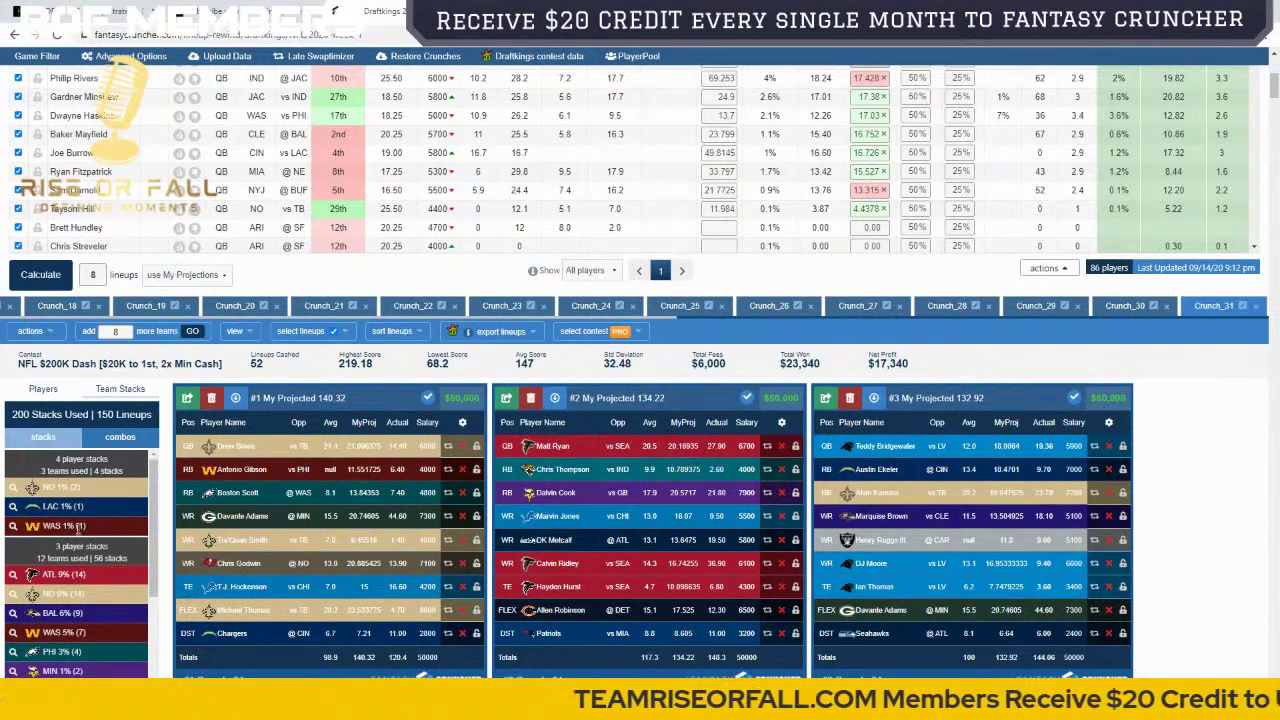
click(13, 577)
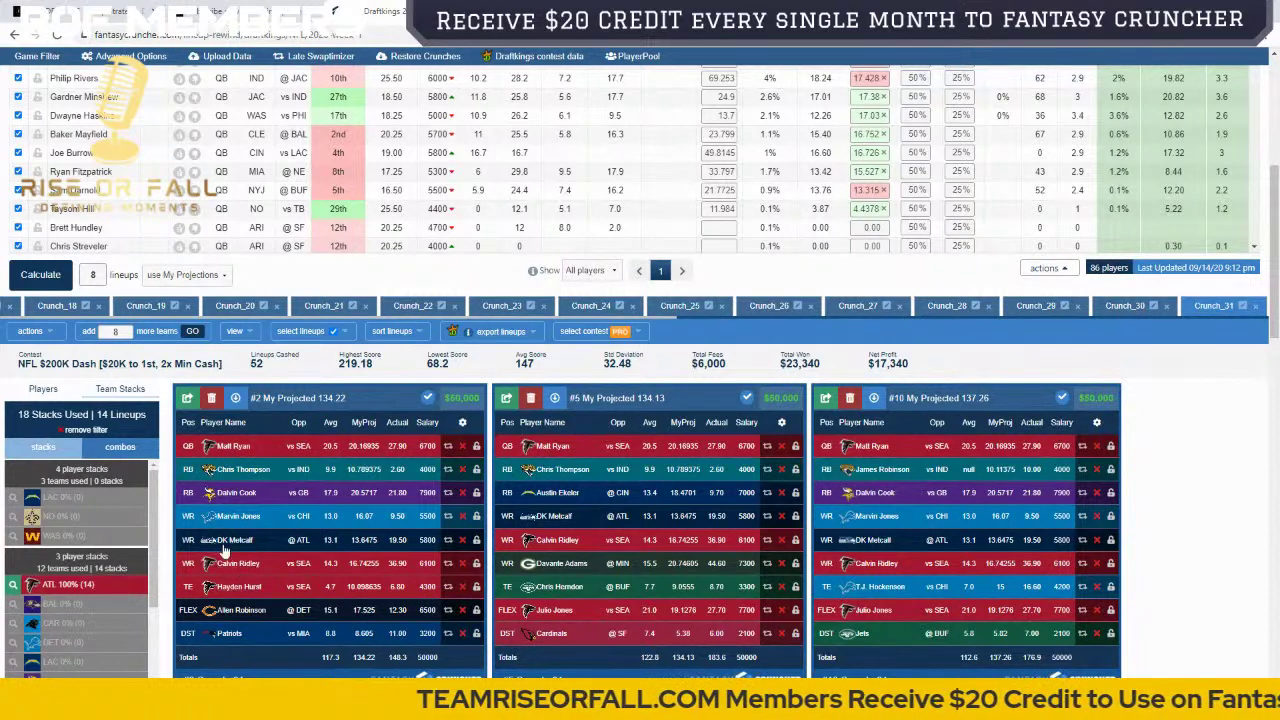
click(86, 430)
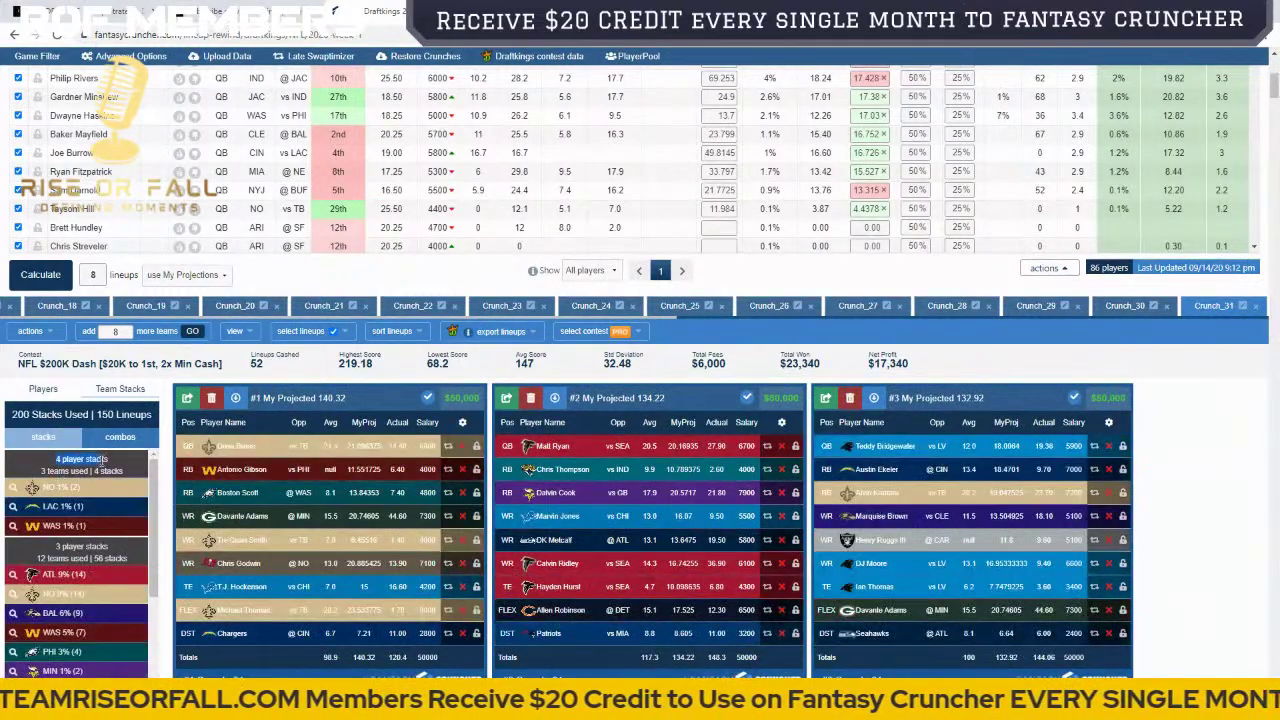
click(14, 487)
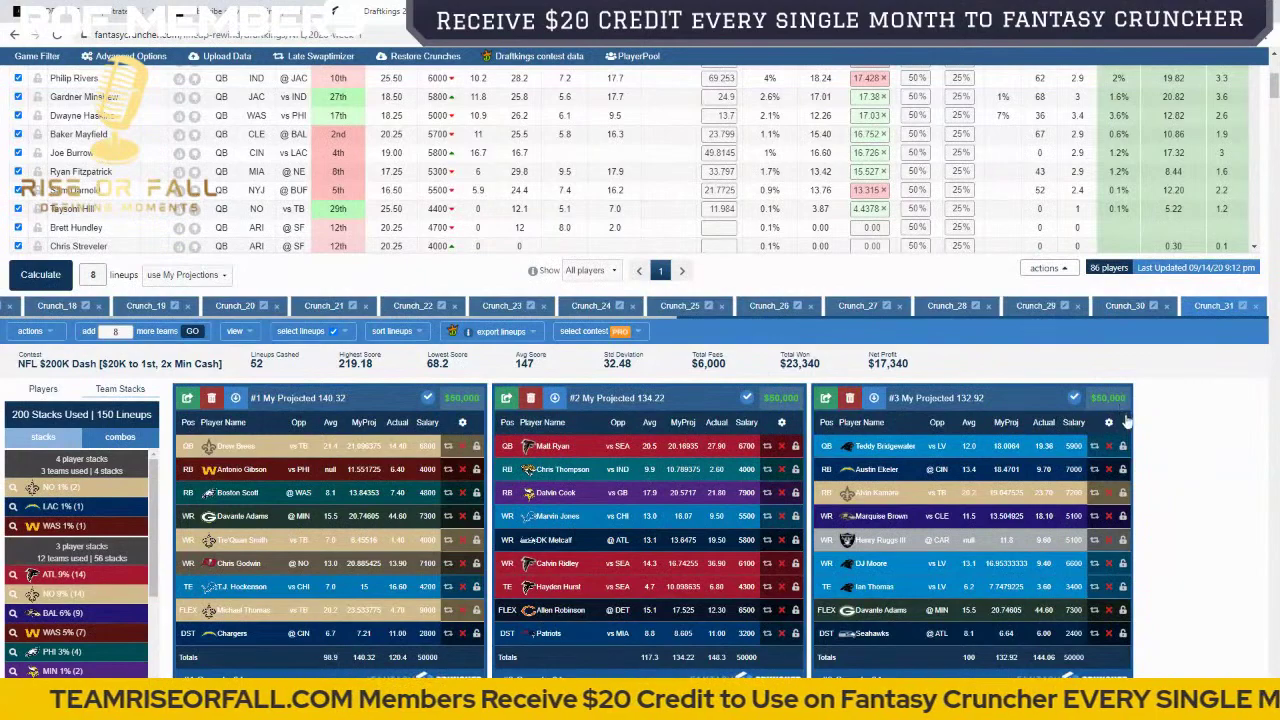
Step: Switch to the Rise or Fall subscribe page and review the membership benefits, including the monthly Fantasy Cruncher credit
scroll(1130, 421, up, 5)
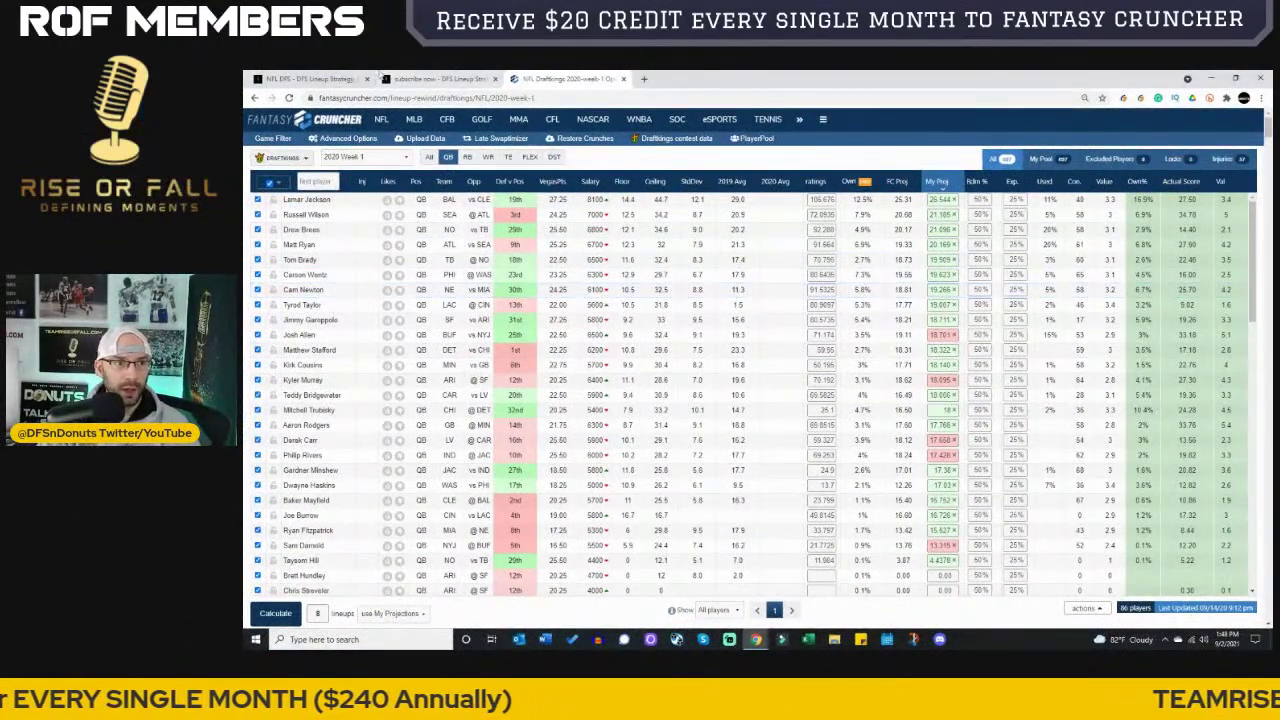
click(318, 78)
click(460, 78)
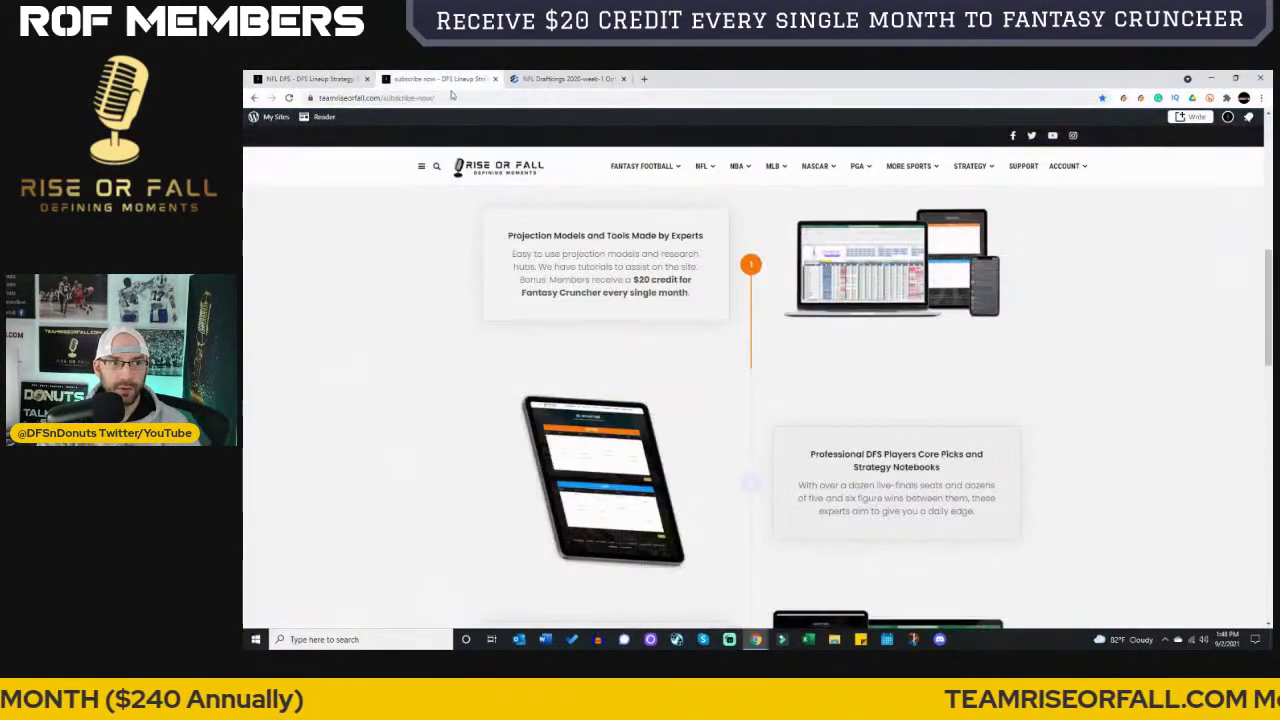
click(465, 98)
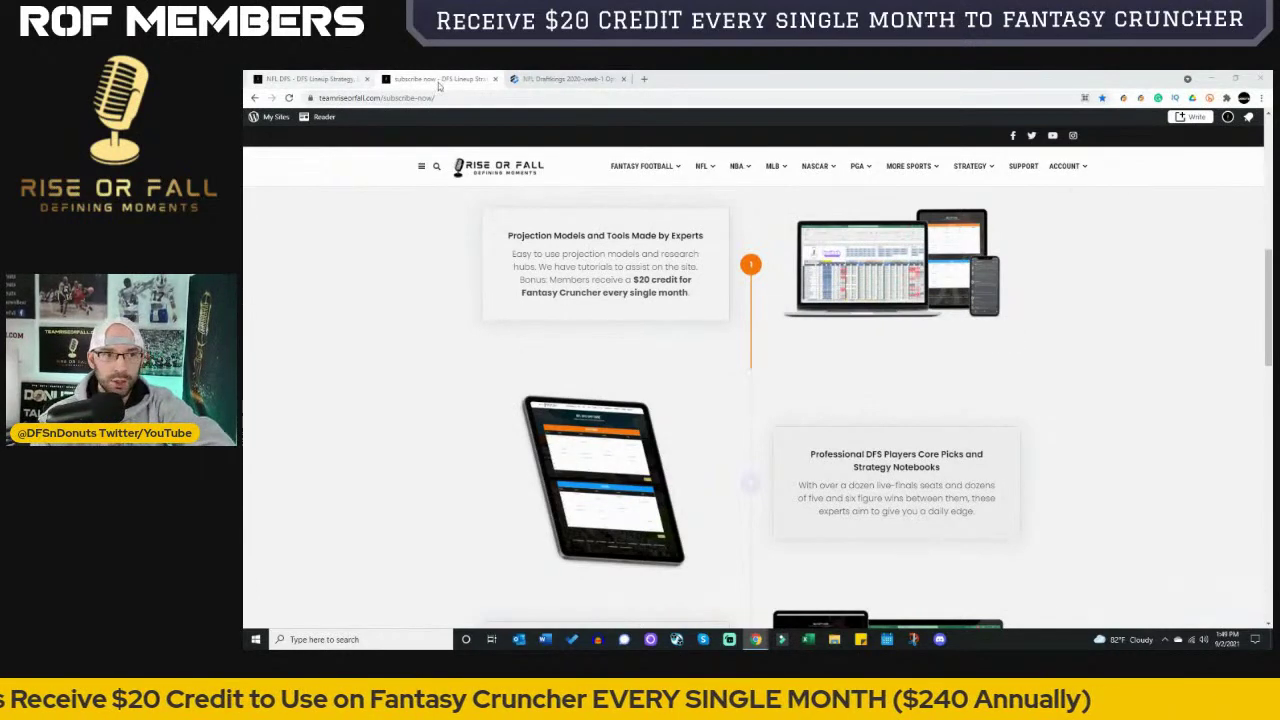
scroll(1015, 337, down, 6)
scroll(806, 303, up, 5)
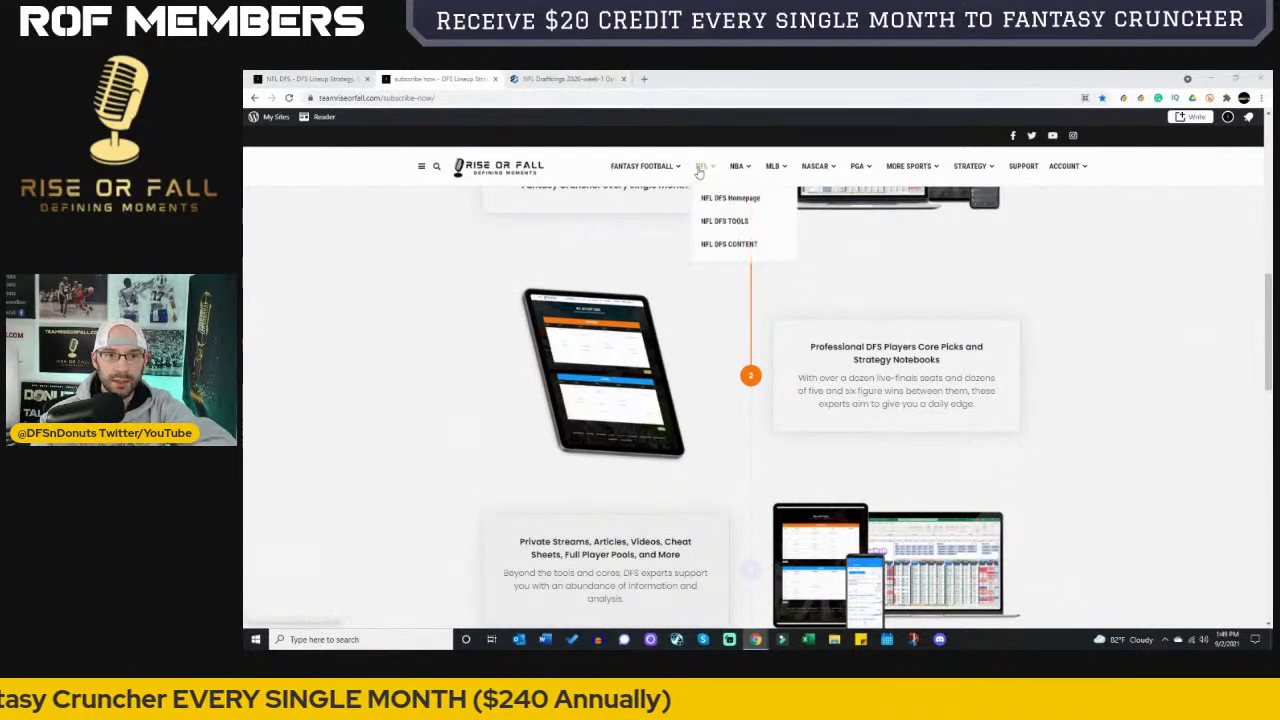
scroll(995, 376, up, 3)
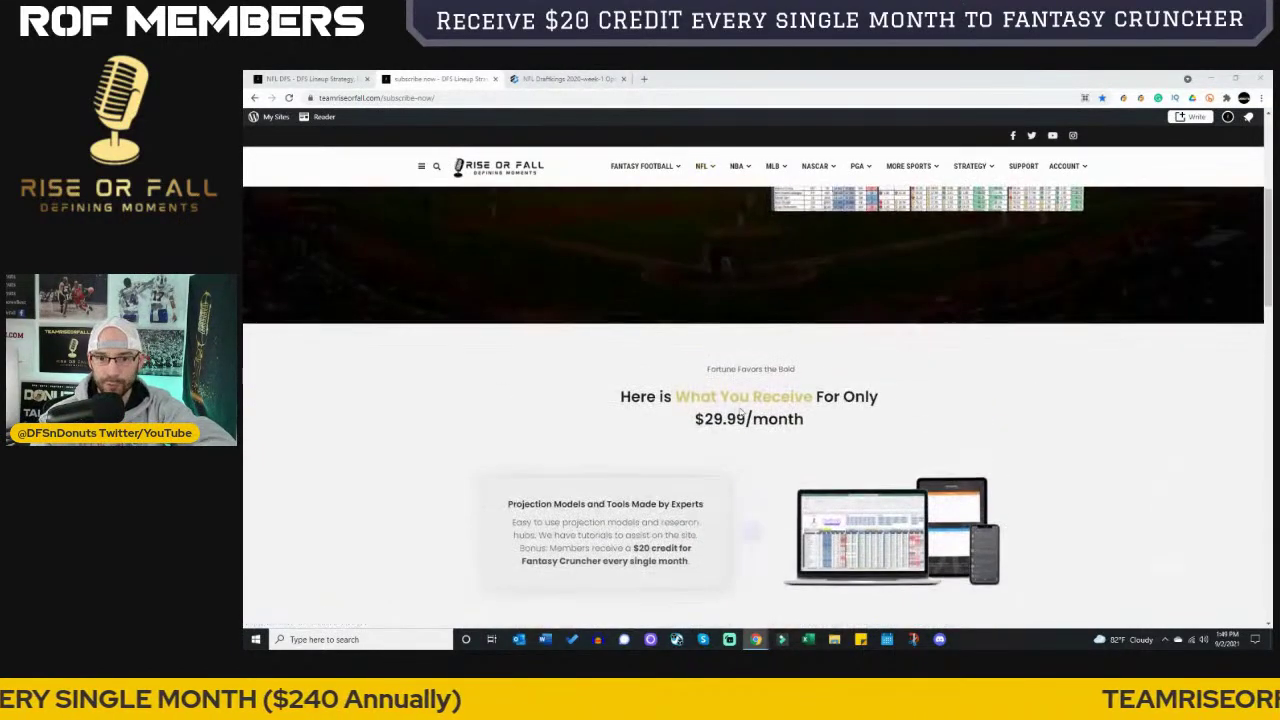
scroll(698, 495, down, 1)
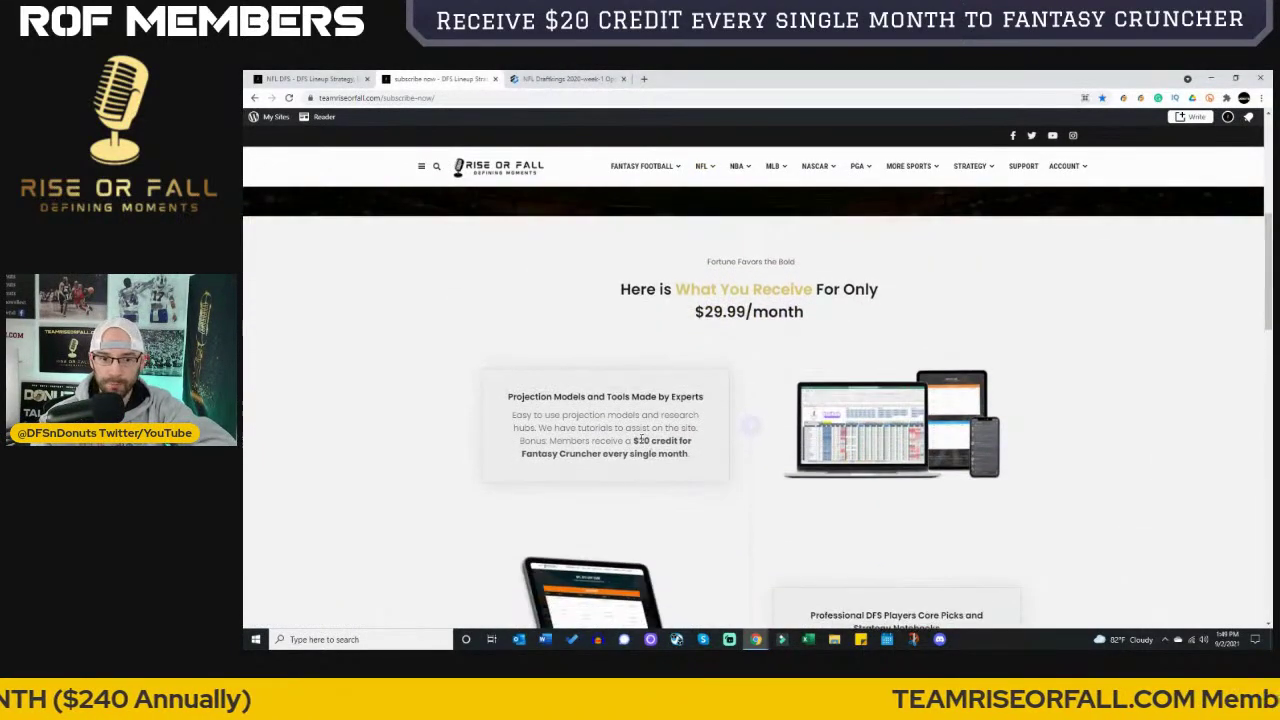
Step: Highlight the $20 Fantasy Cruncher credit text, and review the NFL tools and content lists on the NFL DFS page
drag(632, 441, 708, 456)
click(708, 456)
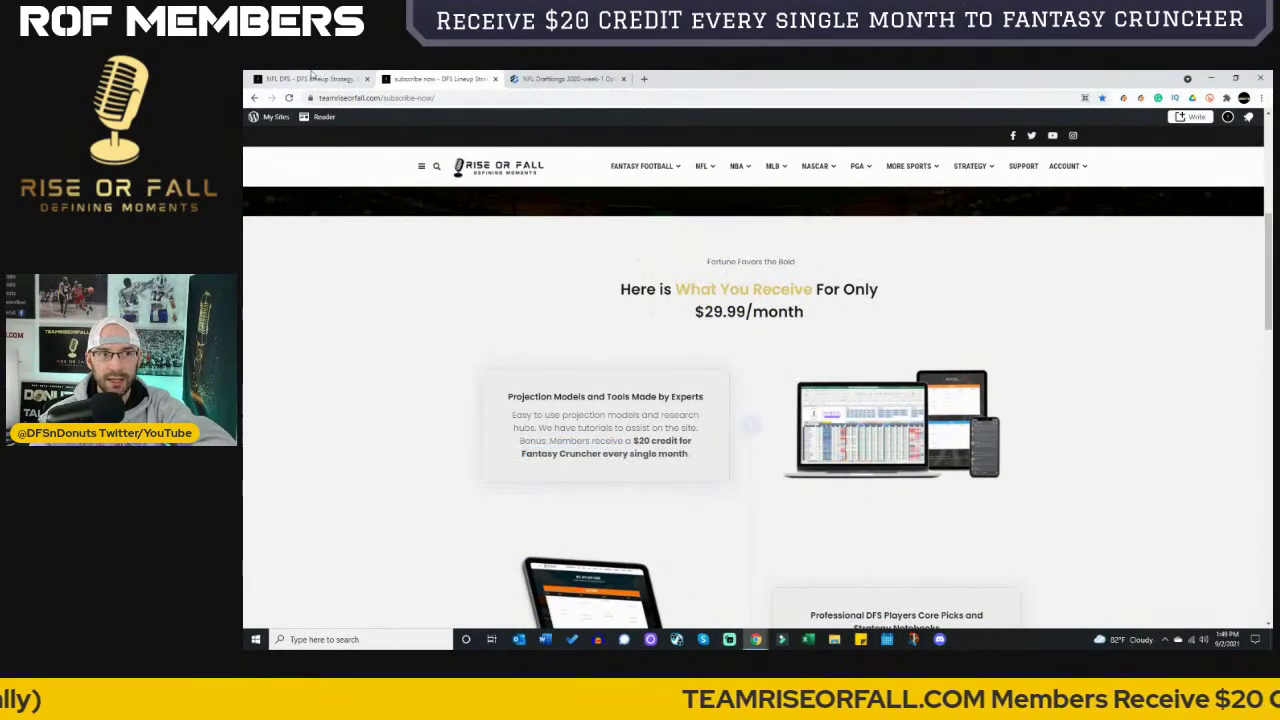
click(305, 78)
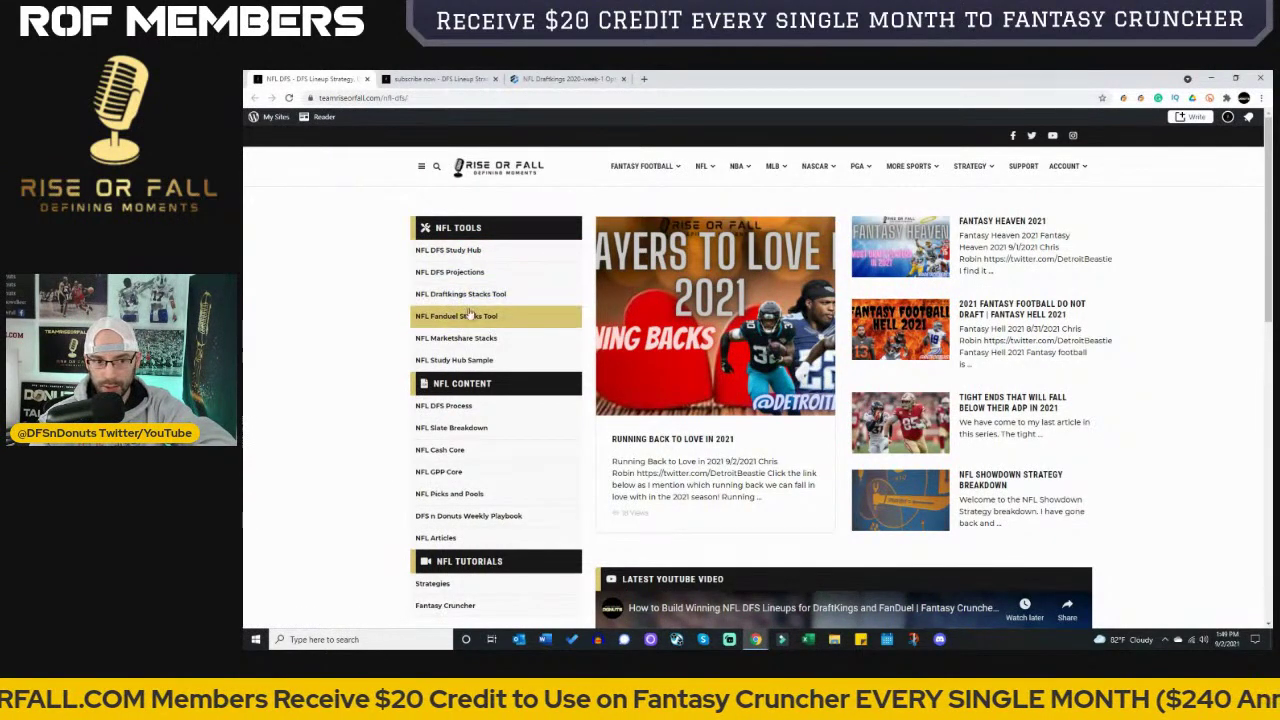
scroll(494, 326, down, 2)
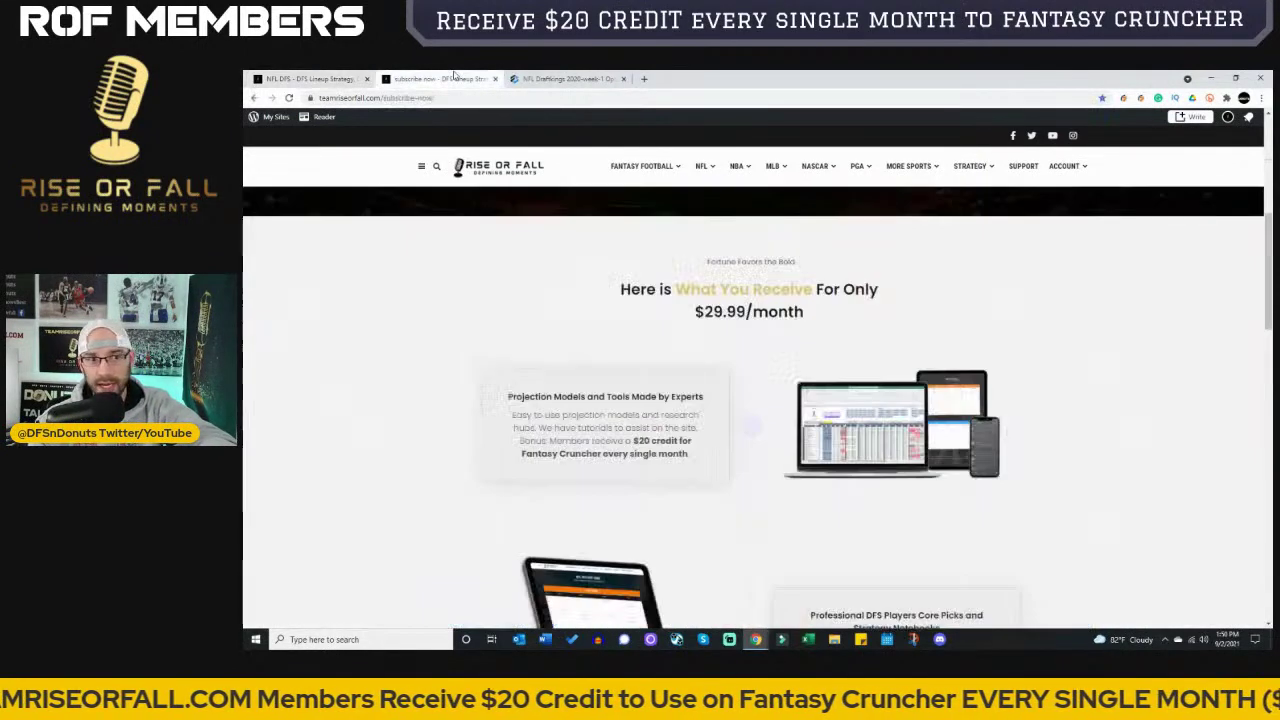
Step: Return to the subscribe page and look through the site's sport menus, including the list of NFL DFS tools
click(445, 78)
click(470, 97)
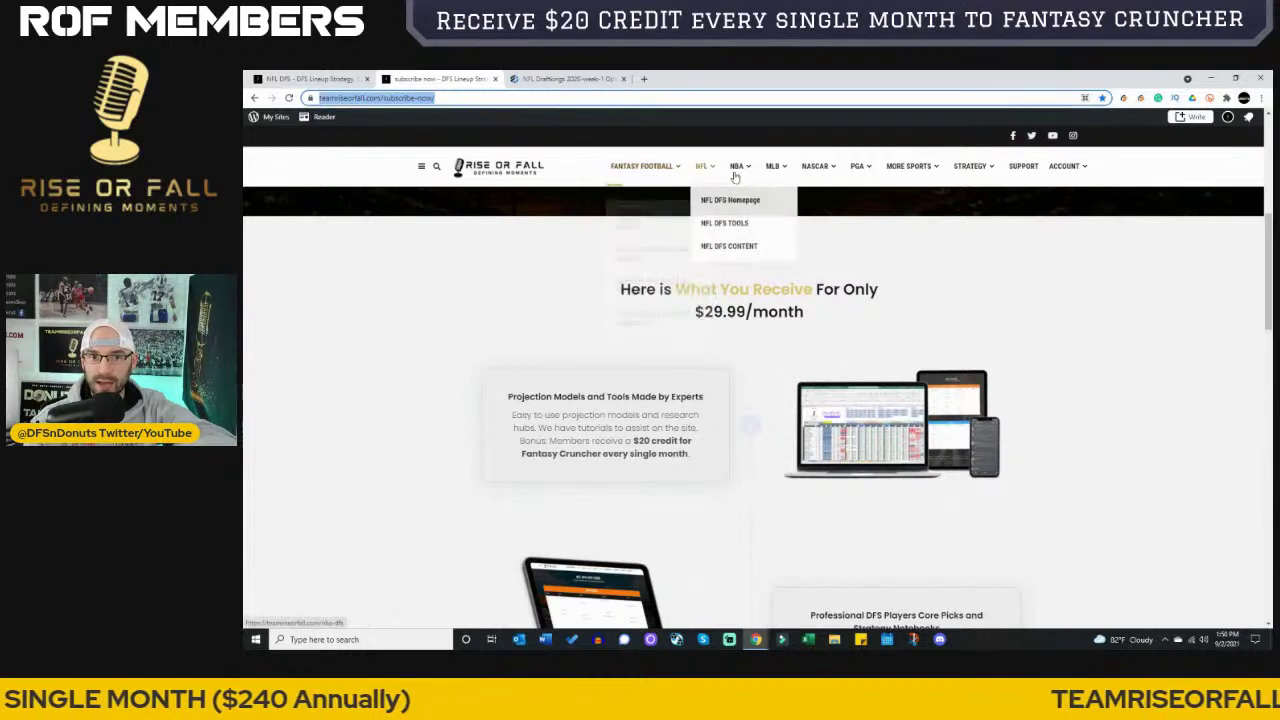
mouse_move(826, 176)
mouse_move(704, 168)
mouse_move(722, 222)
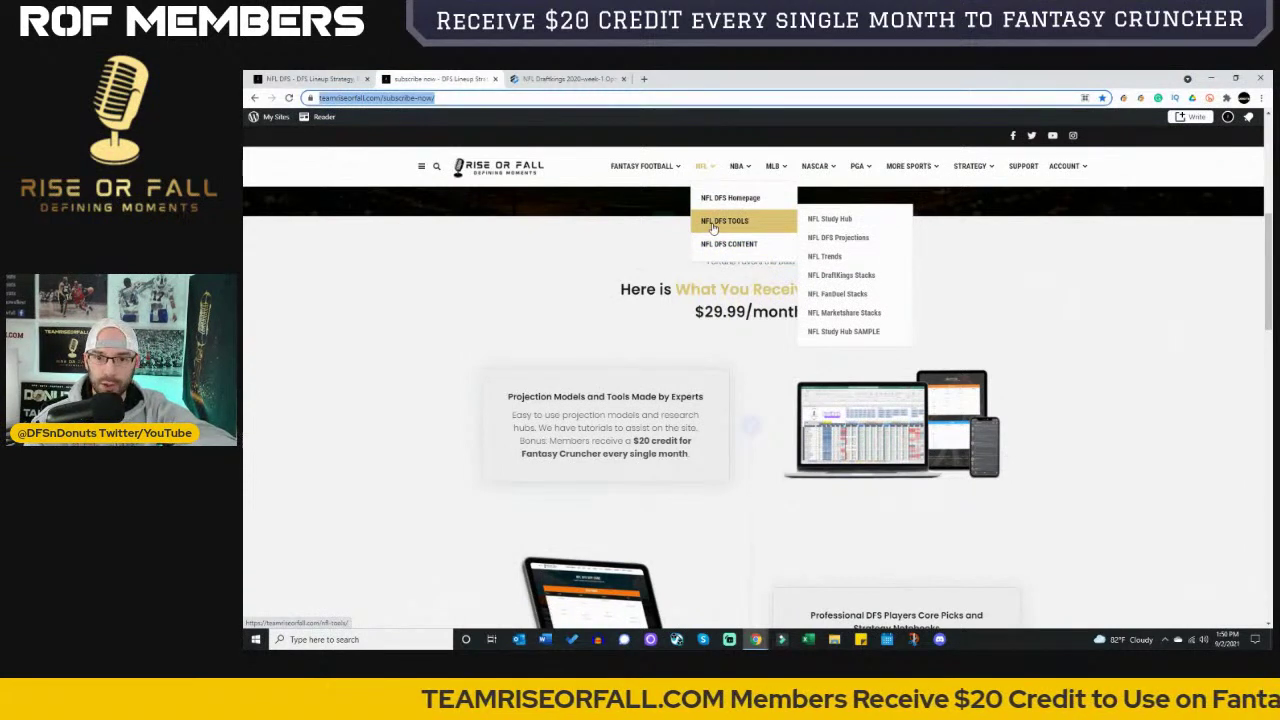
Step: Review the membership benefits covering projection models, core picks, strategy notebooks, private streams and cheat sheets
scroll(645, 370, down, 3)
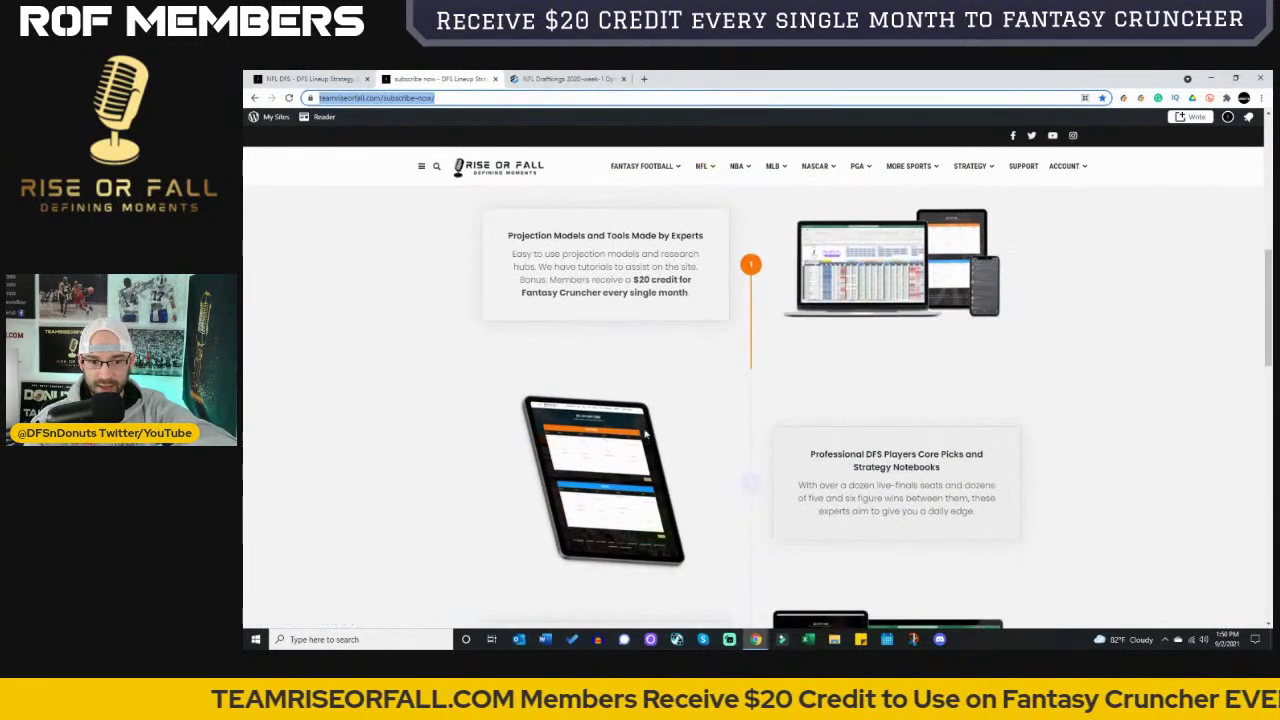
scroll(645, 370, down, 3)
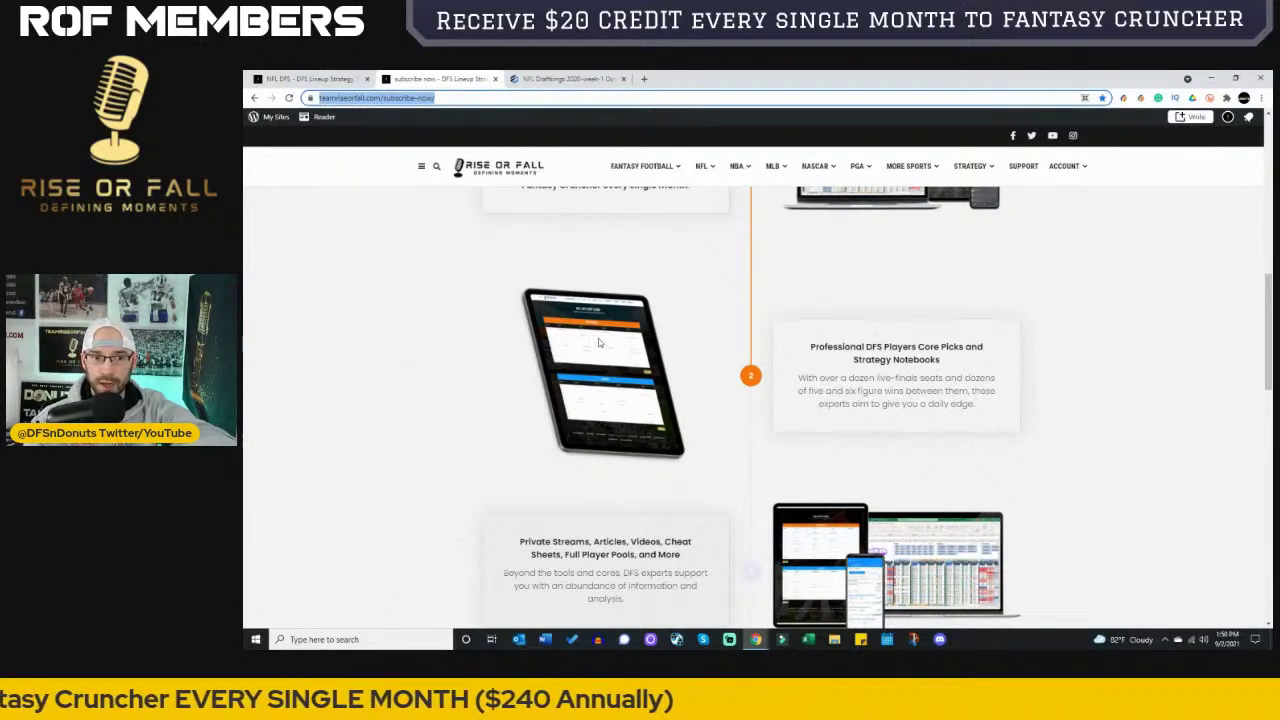
scroll(614, 317, down, 5)
scroll(640, 340, up, 7)
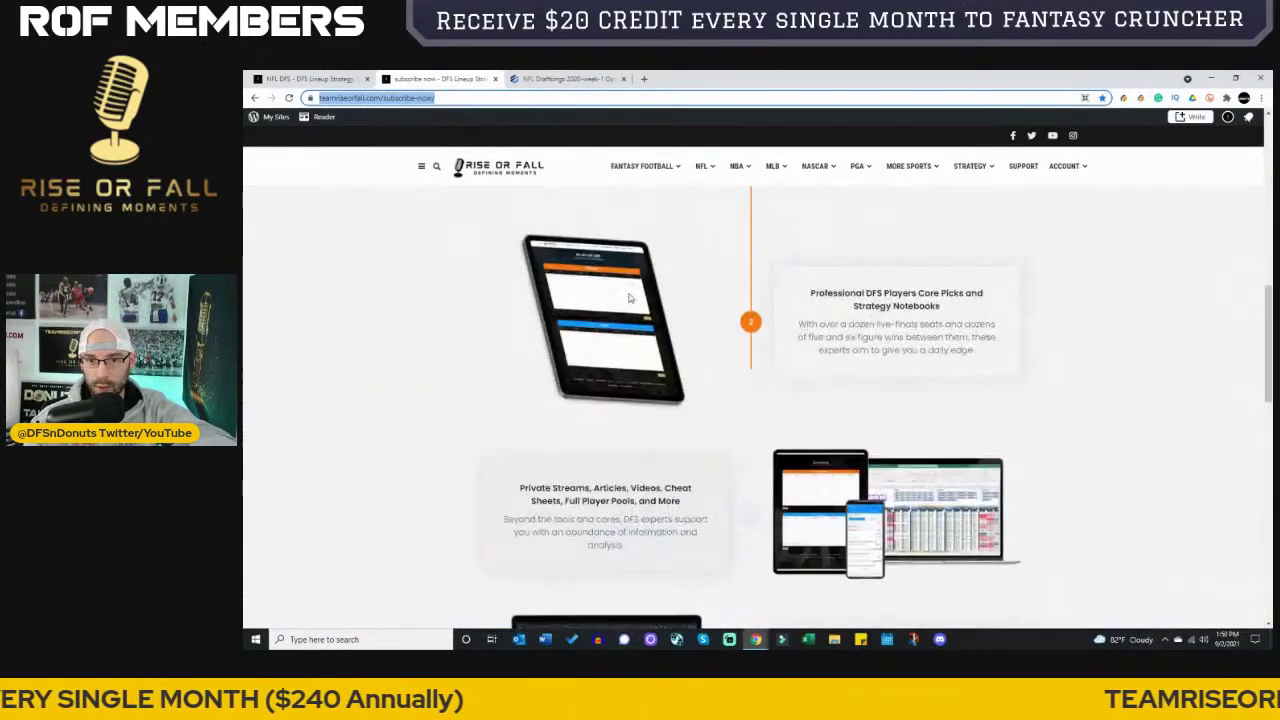
scroll(640, 410, down, 2)
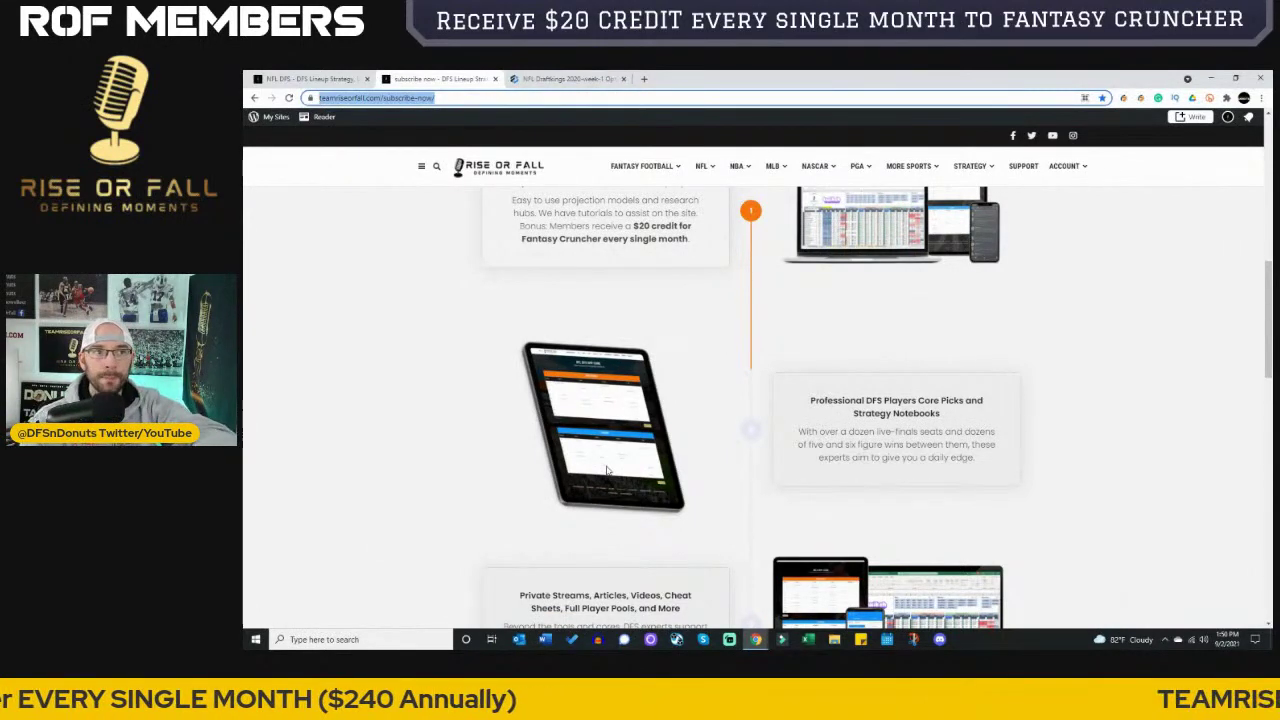
Step: Switch to Fantasy Cruncher and review the position stacking rules and general settings in the advanced options
click(305, 78)
click(565, 78)
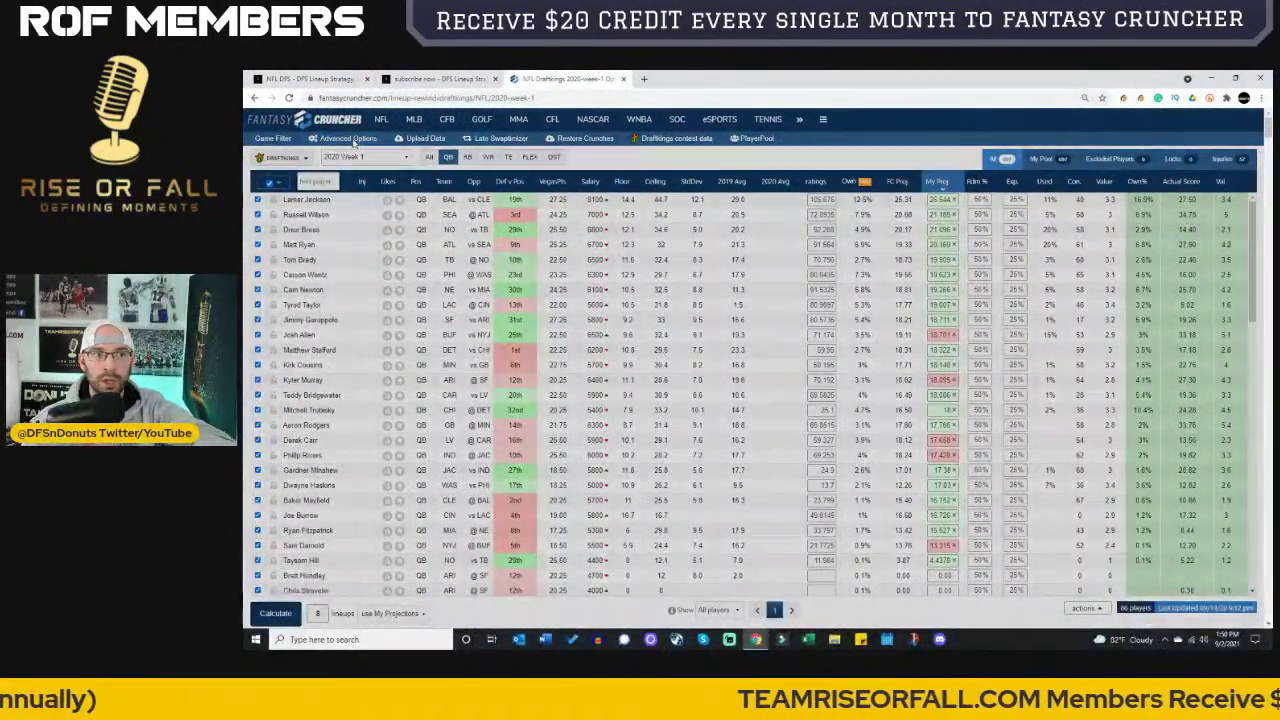
click(350, 139)
click(698, 143)
click(492, 144)
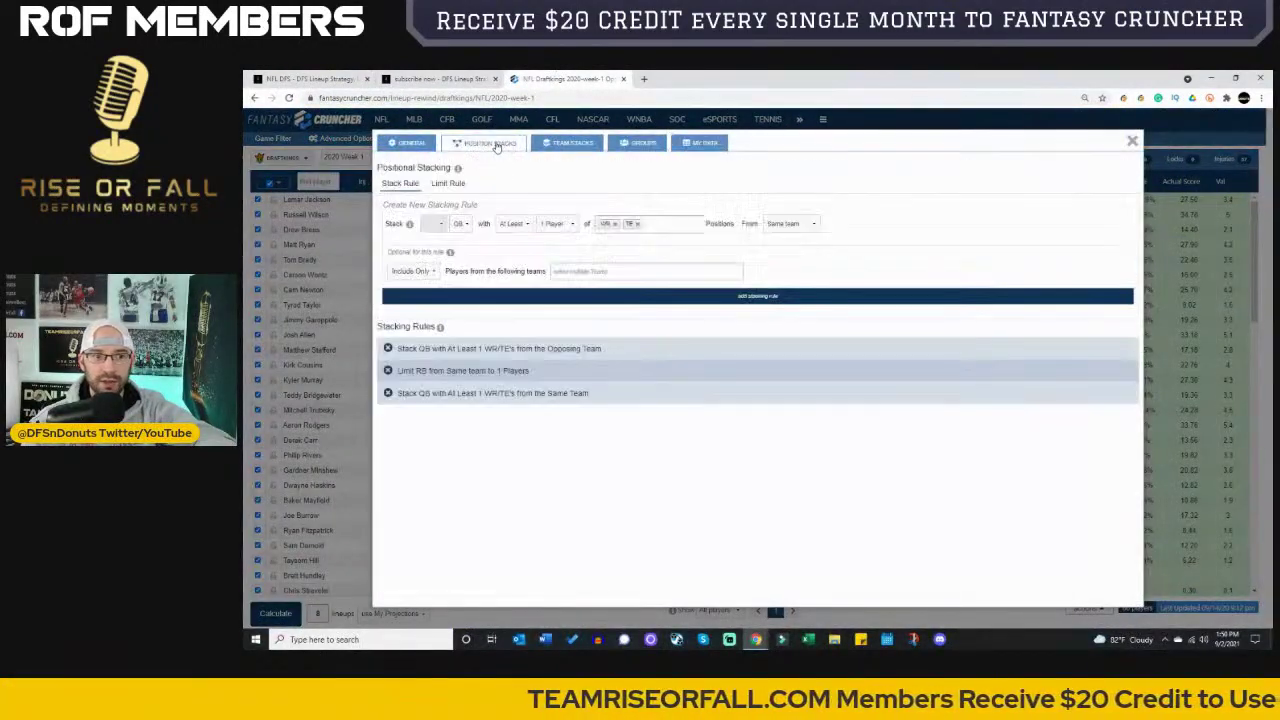
click(407, 143)
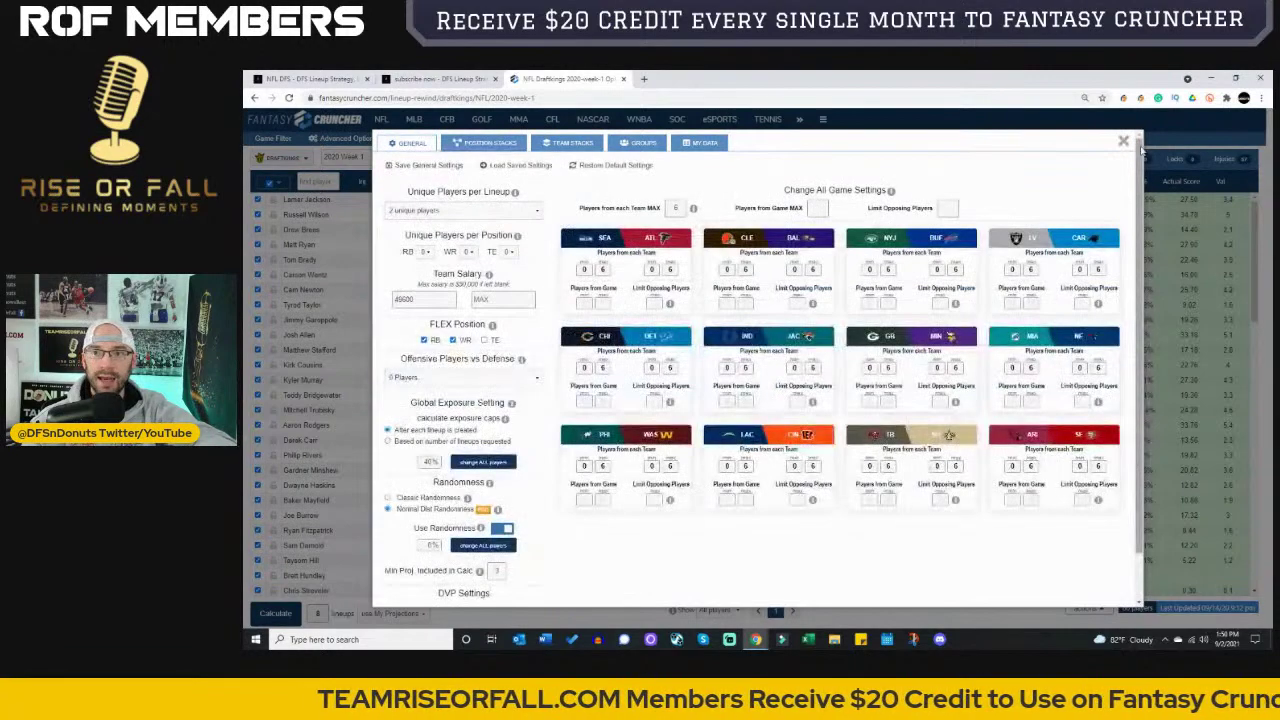
click(1131, 142)
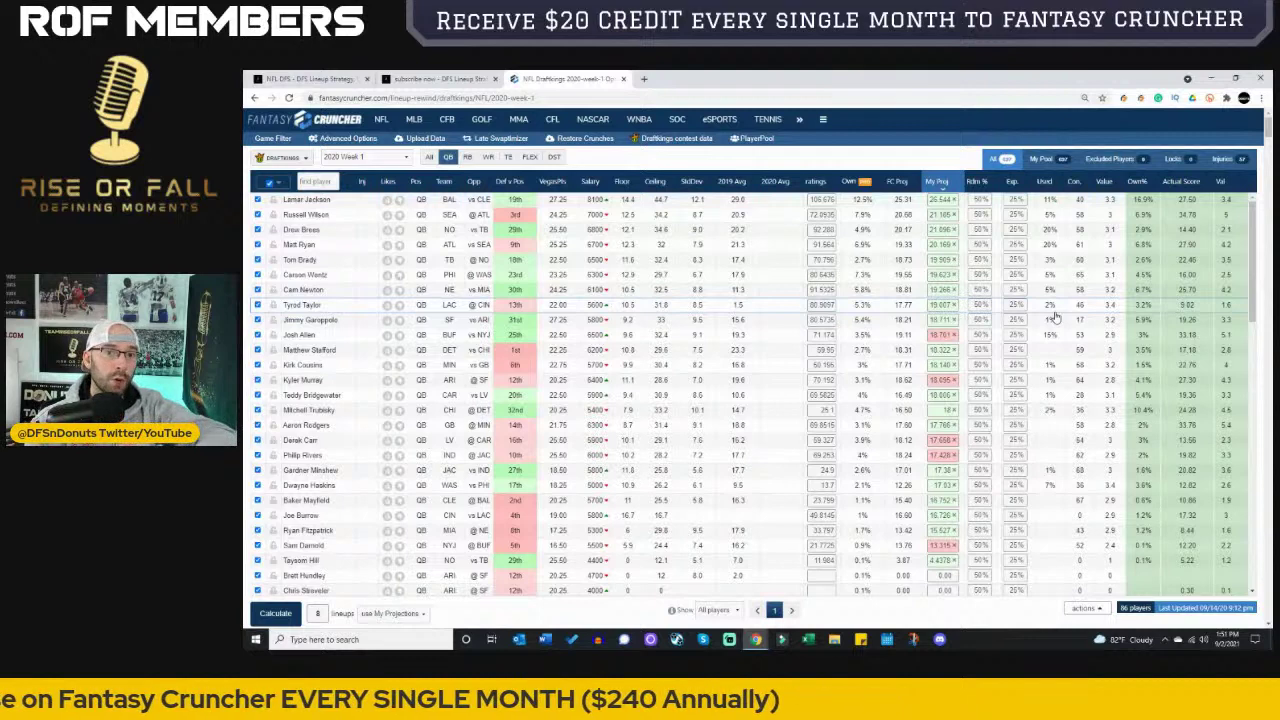
Step: Inspect the bulk randomness and exposure settings for the player list, and the custom column options of the projection upload
click(995, 183)
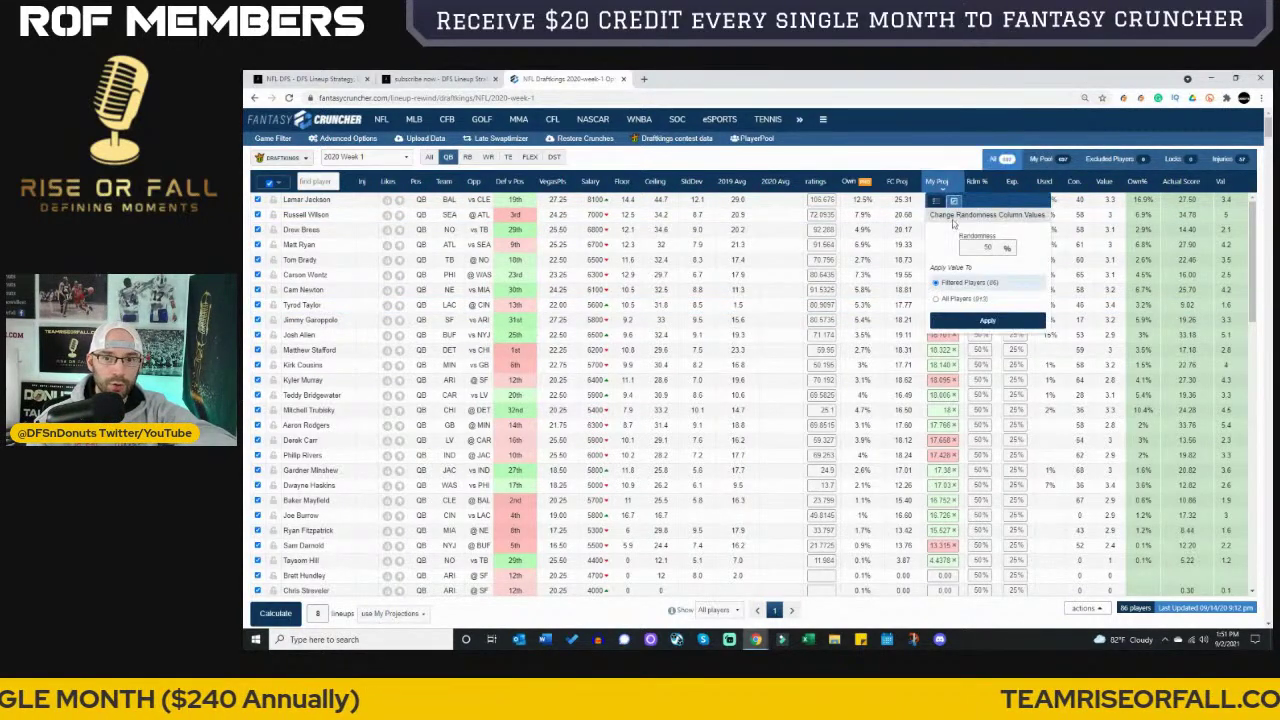
click(1015, 184)
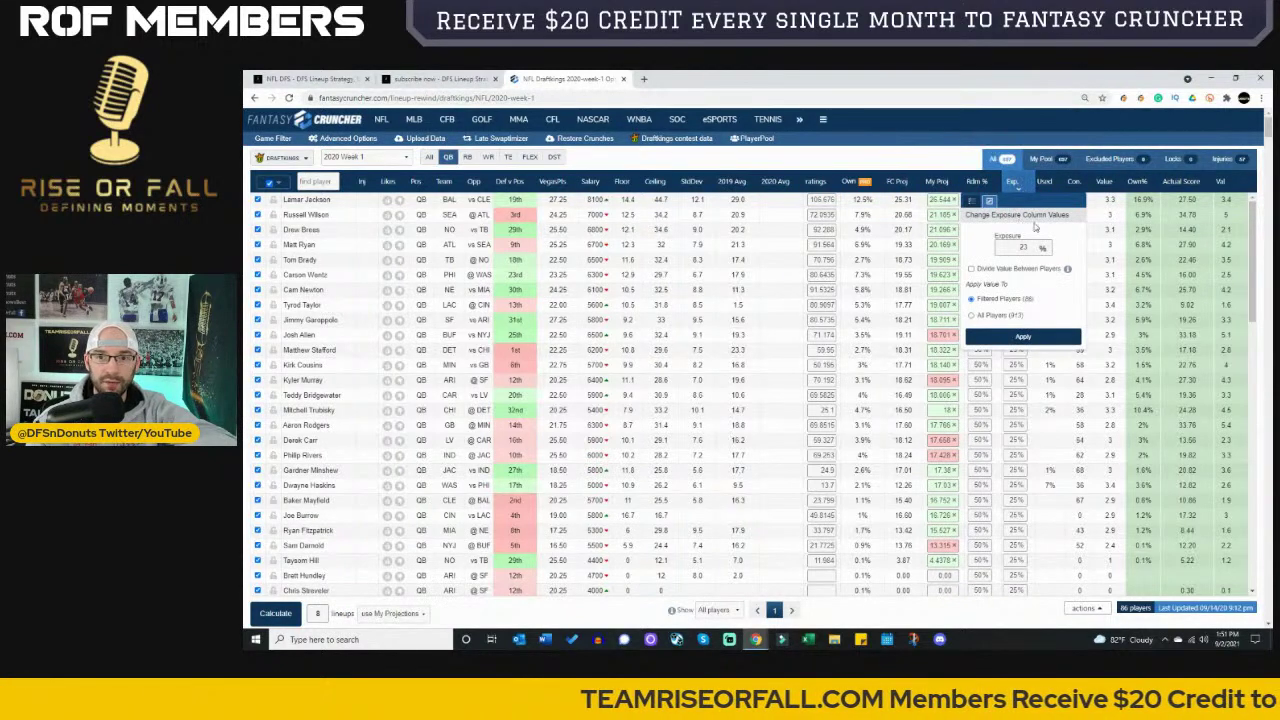
click(425, 138)
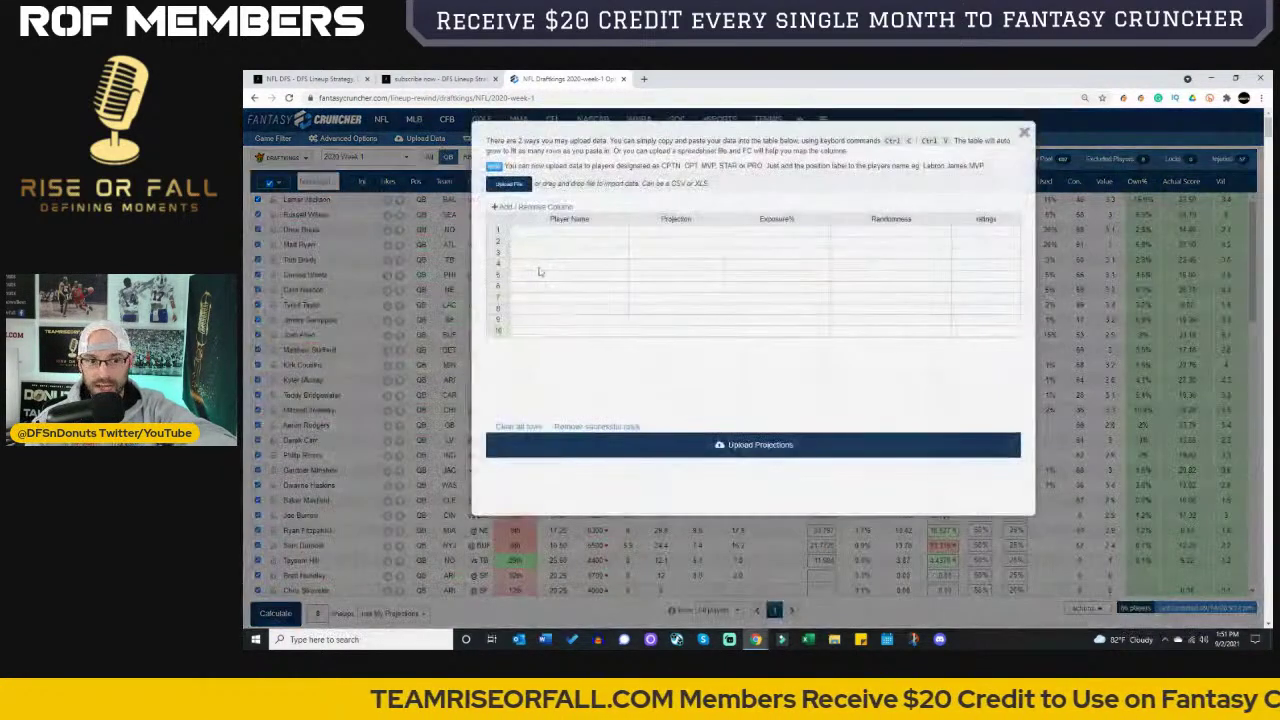
click(533, 210)
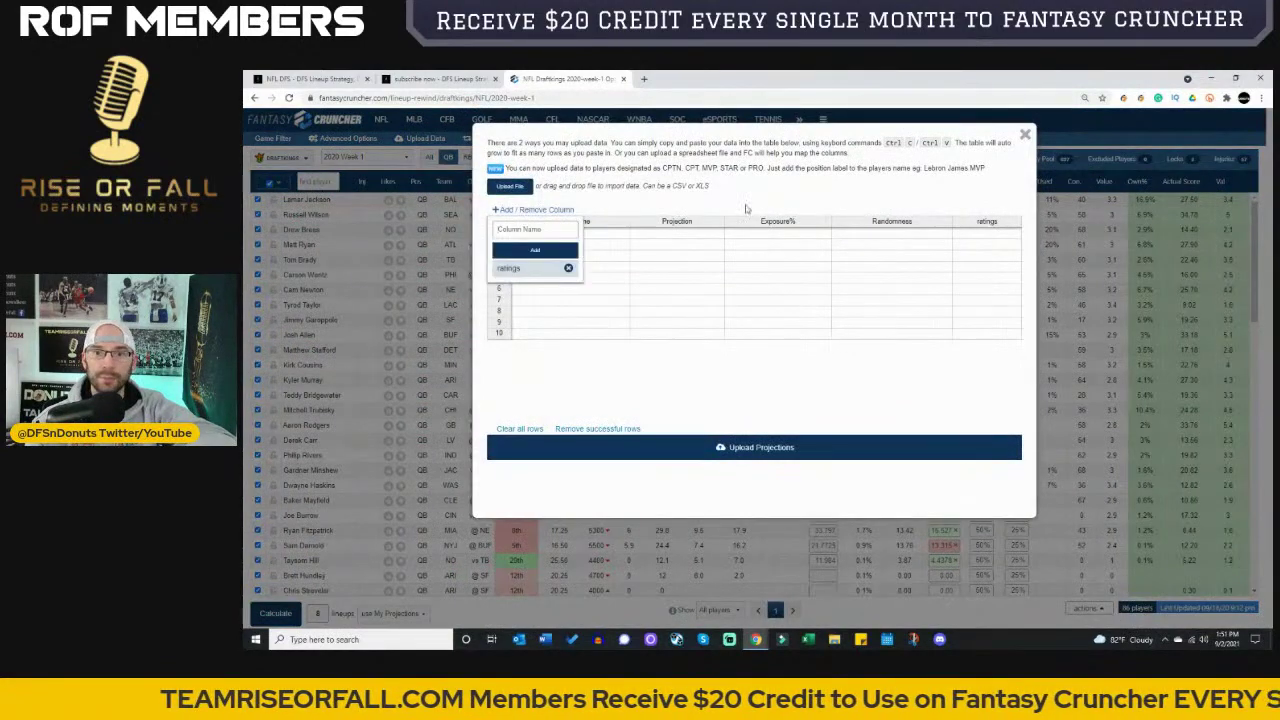